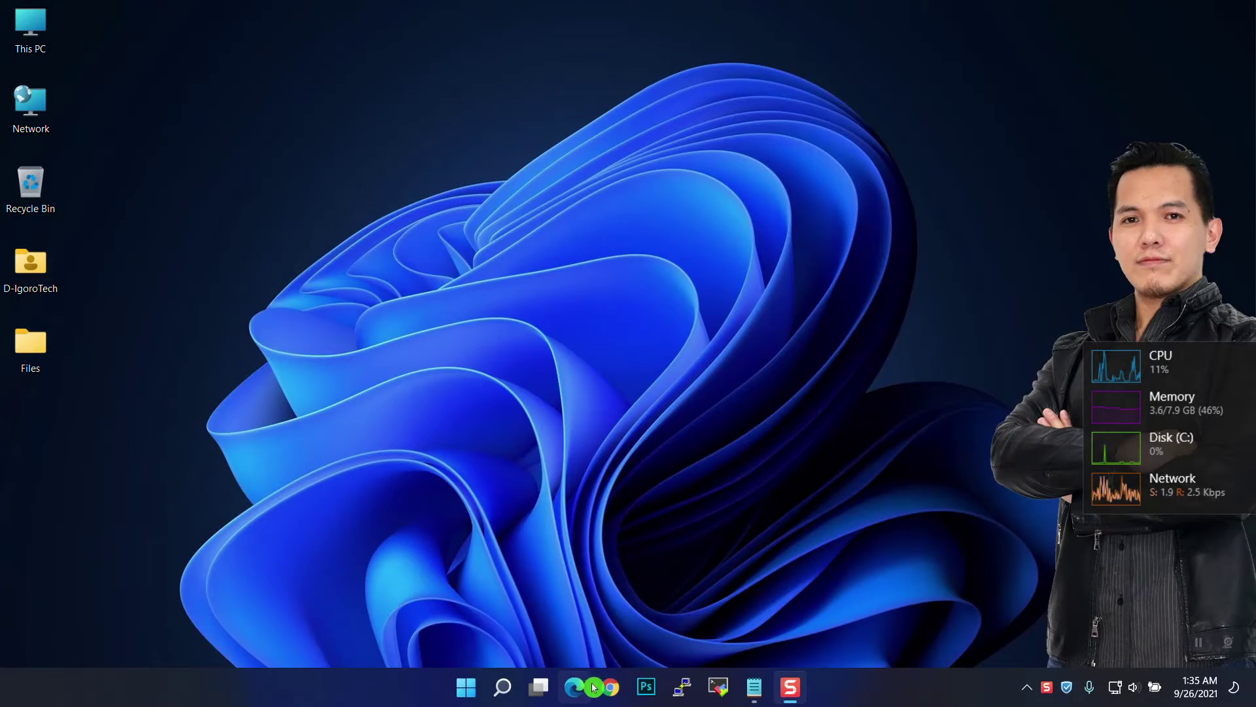
click(579, 688)
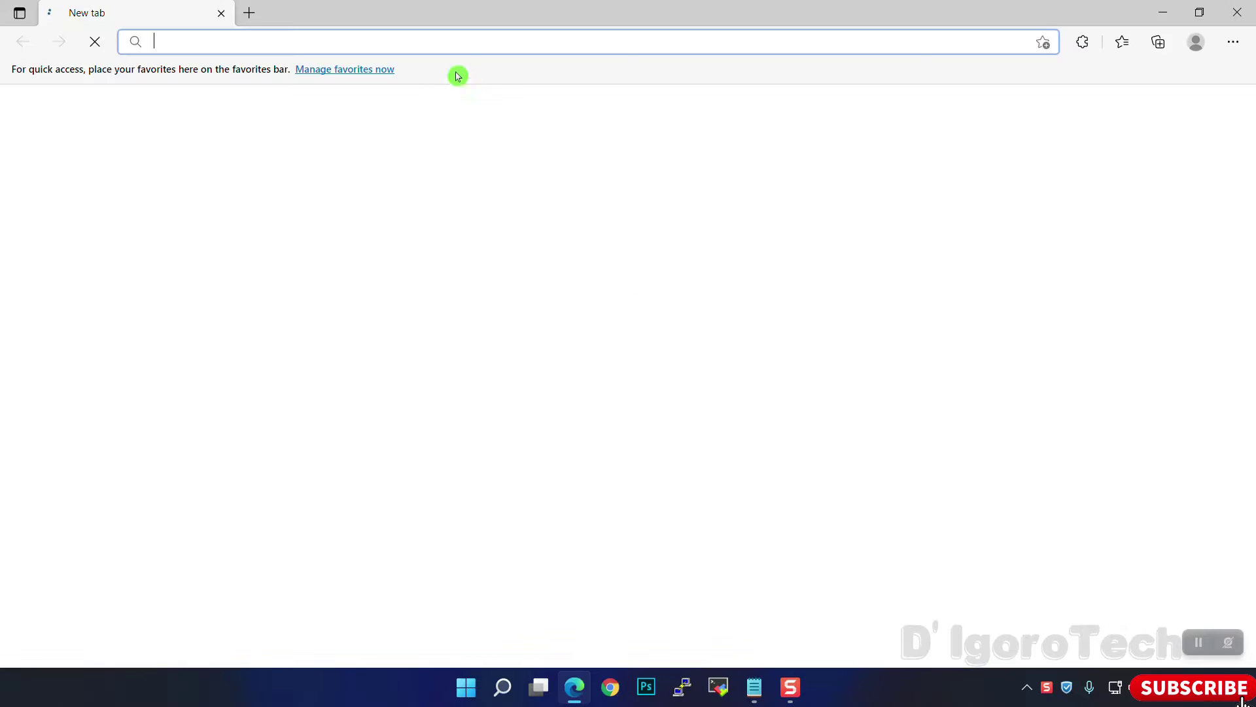
text(http)
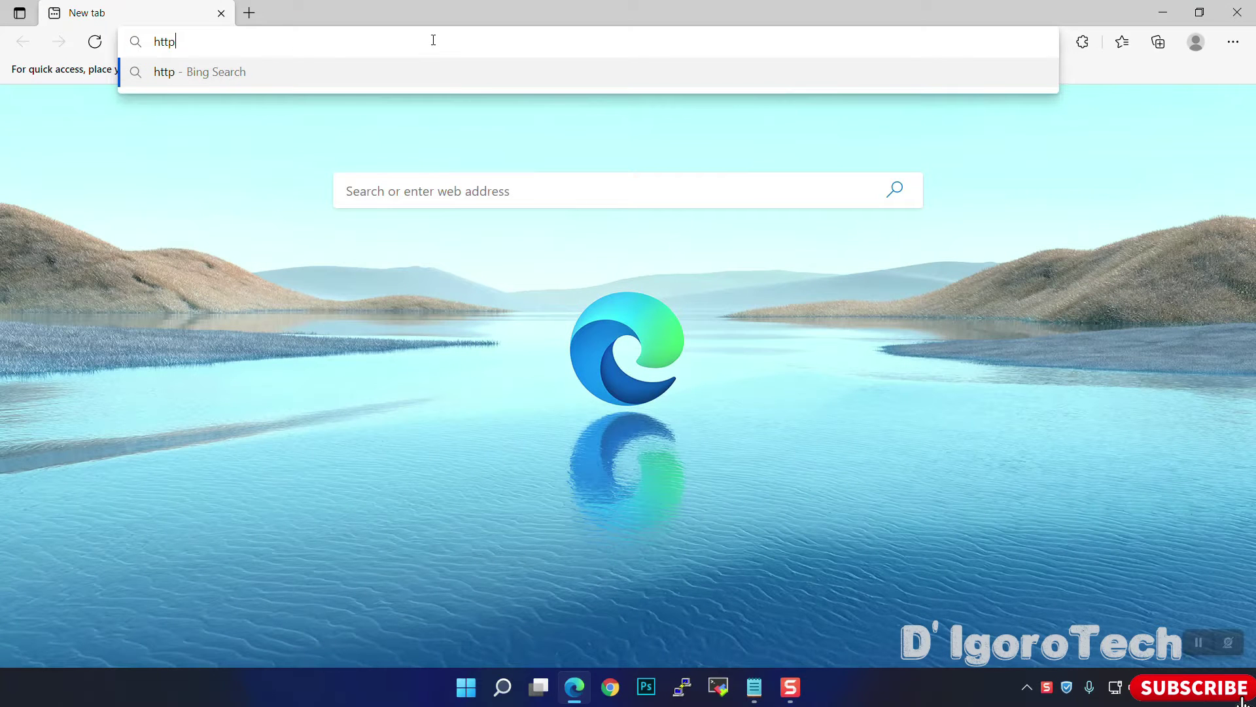
text(s://192.)
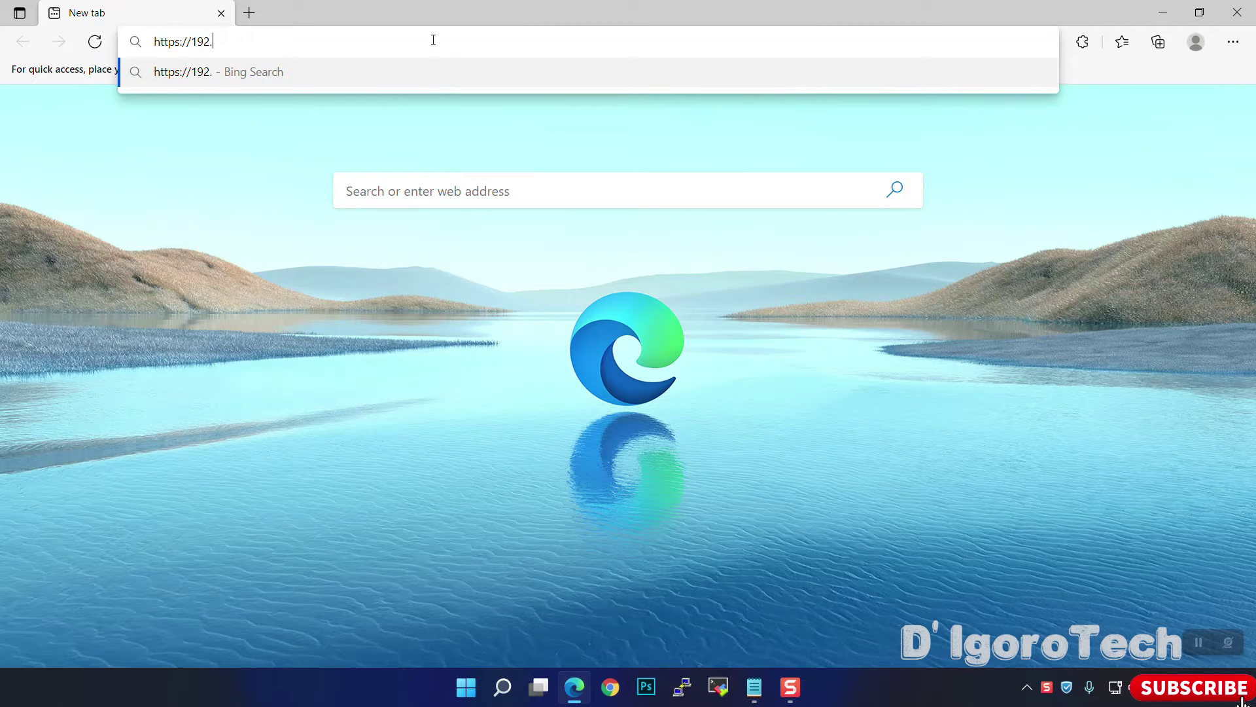
text(168.1.1)
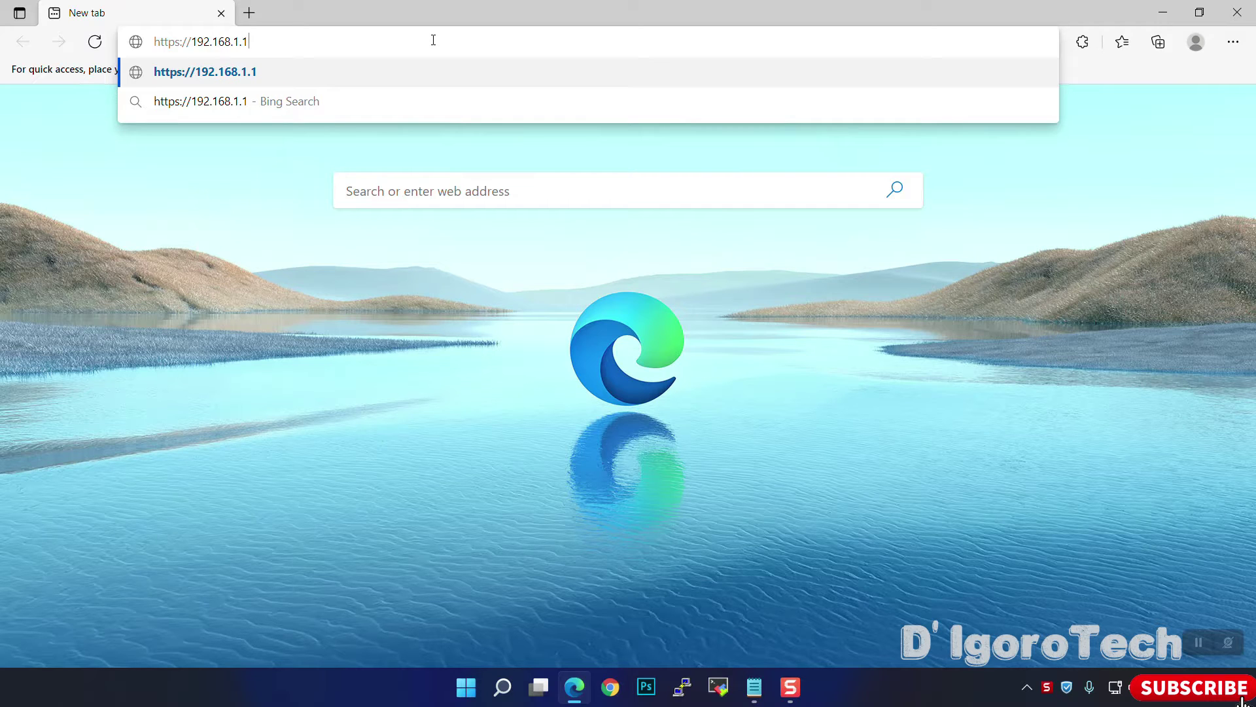
key(BackSpace)
text(99)
key(Return)
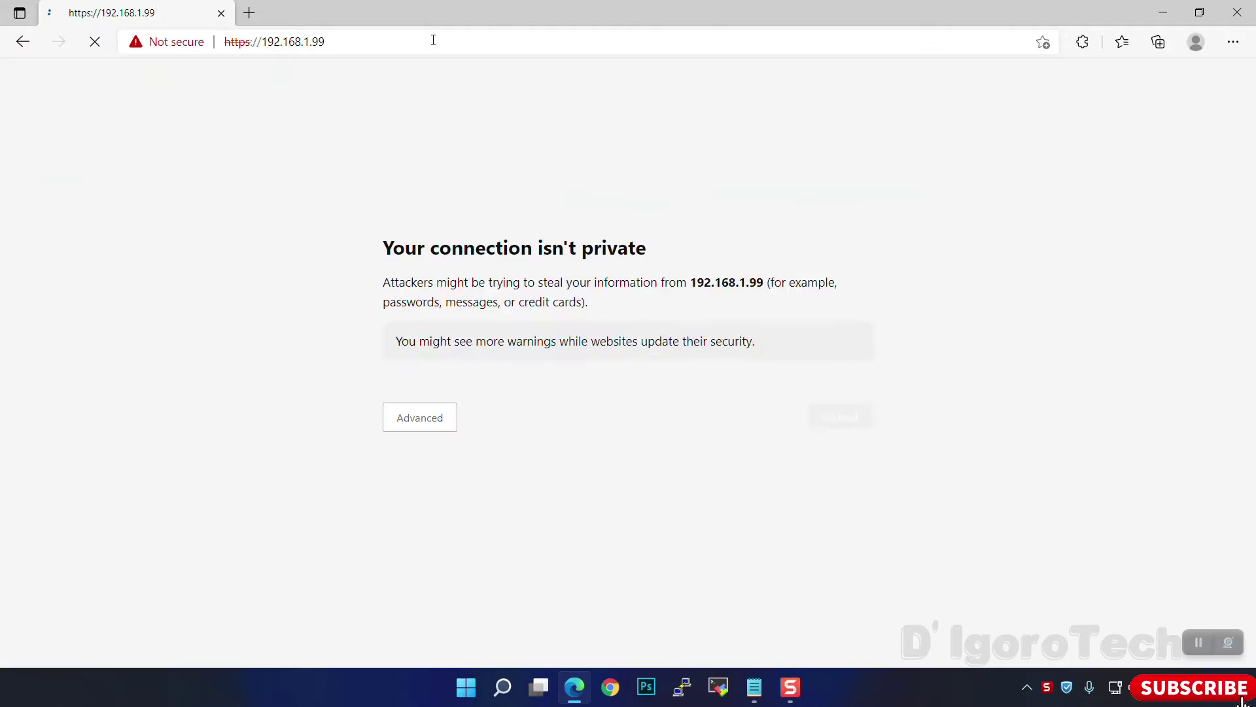
click(432, 407)
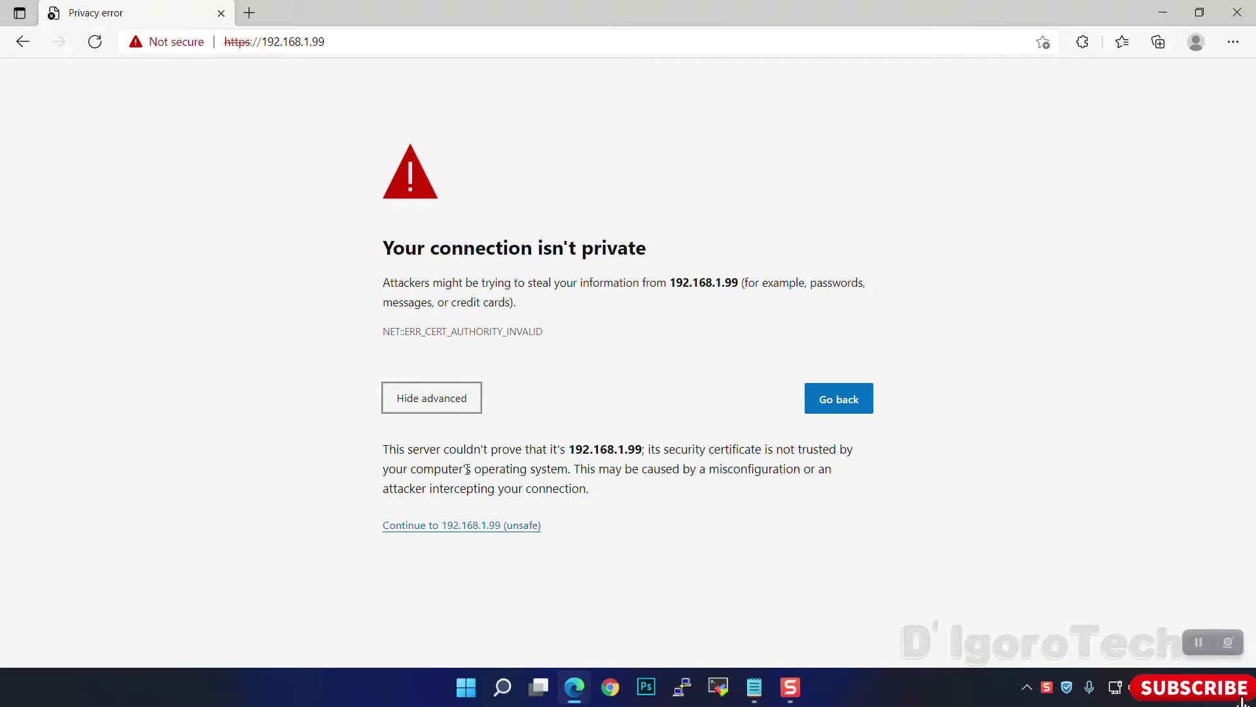
click(466, 530)
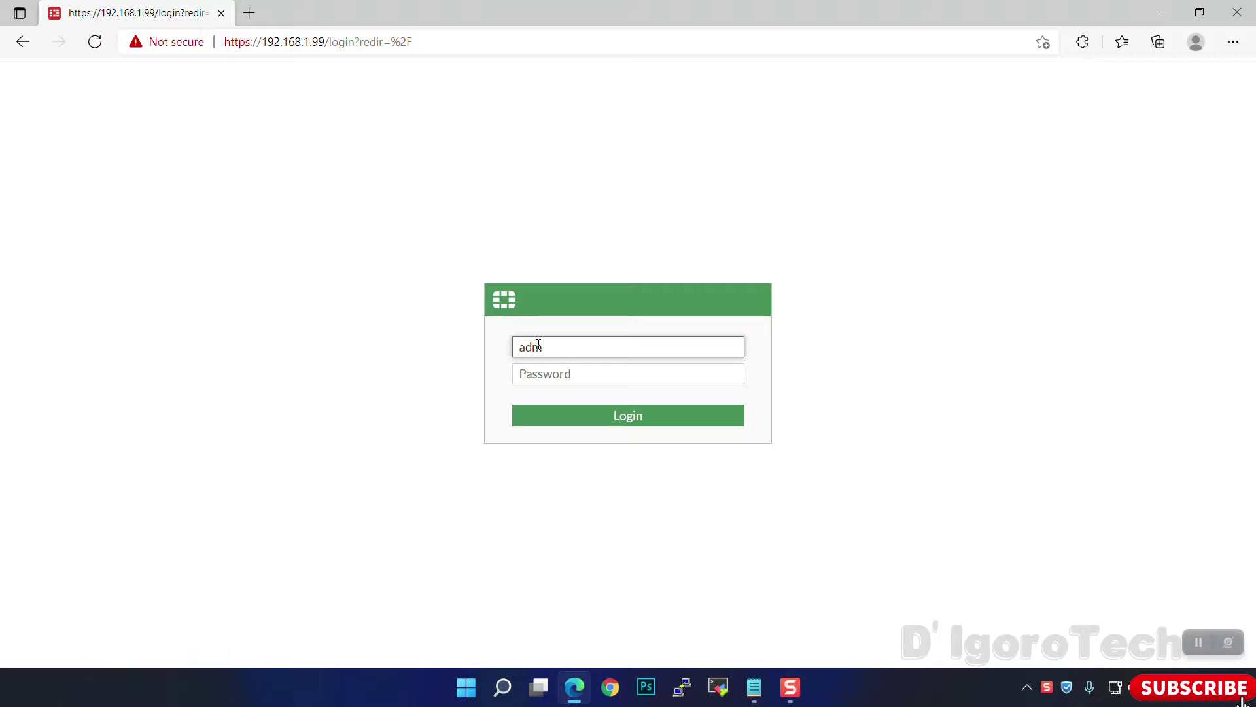
Log in as admin with the blank default password.
click(538, 345)
text(admin)
key(Tab)
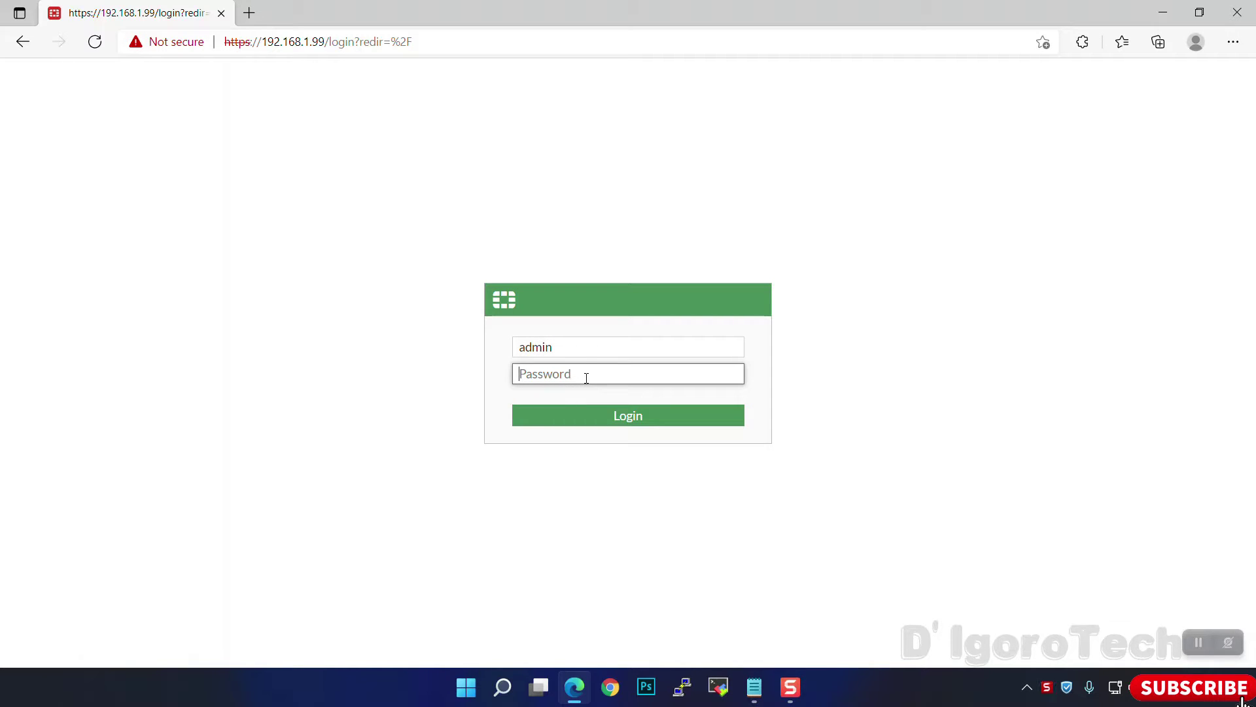
click(628, 419)
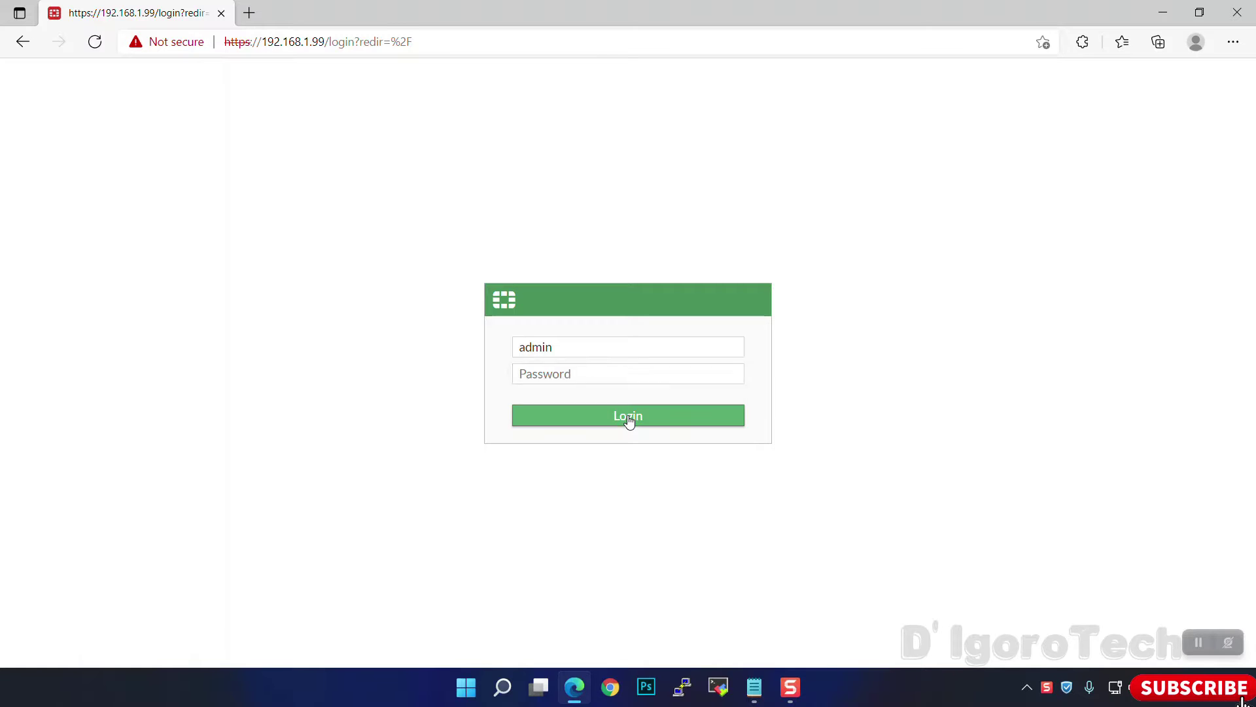
Set and confirm a new administrator password.
click(573, 377)
key(Tab)
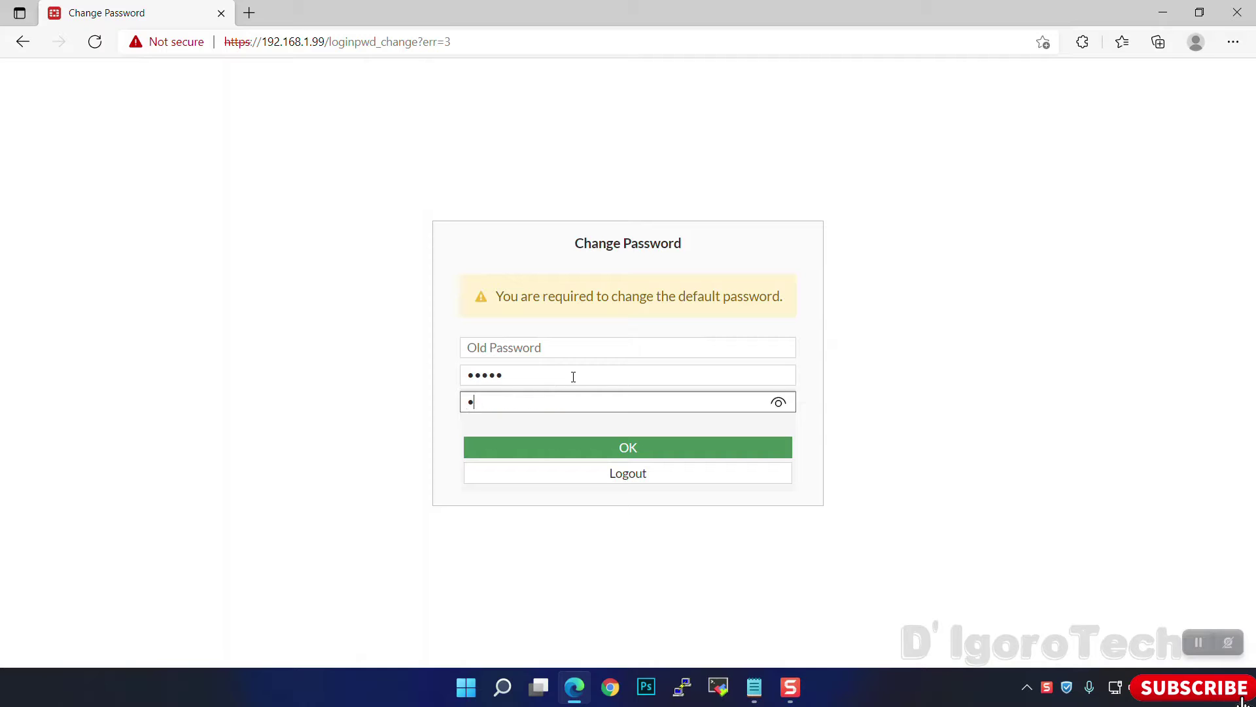
click(609, 450)
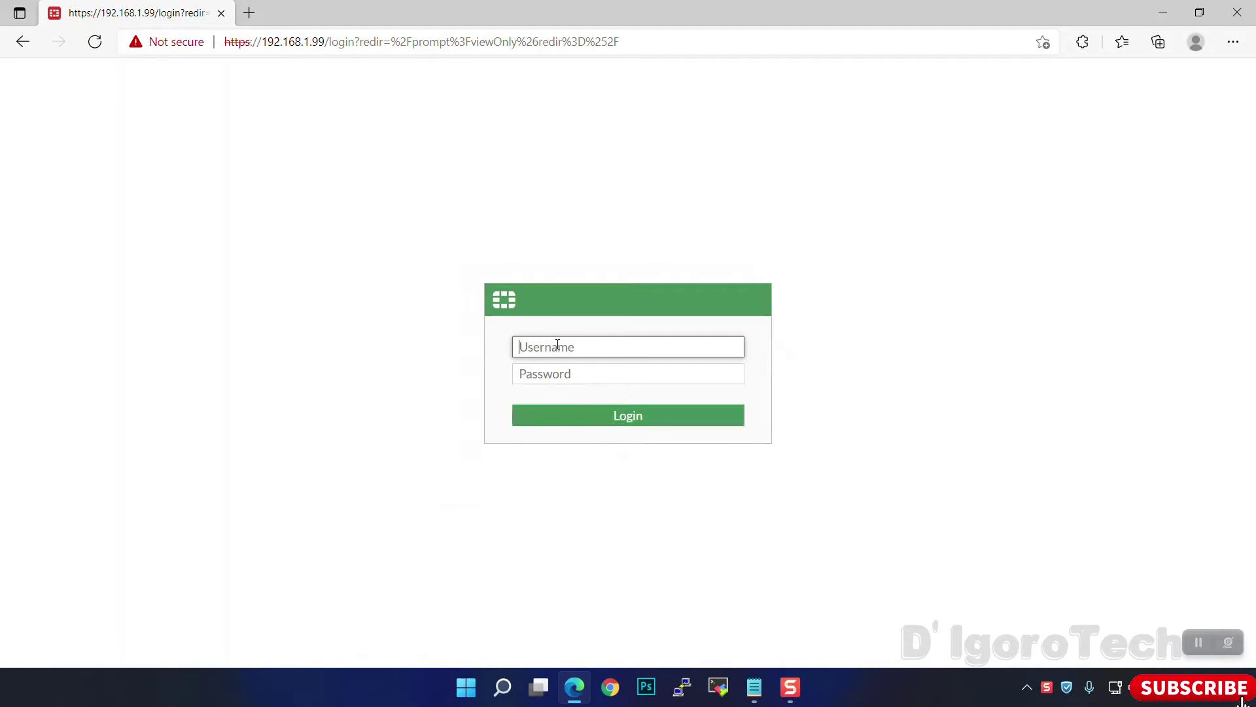
Sign in again as admin with the new password.
text(admin)
key(Tab)
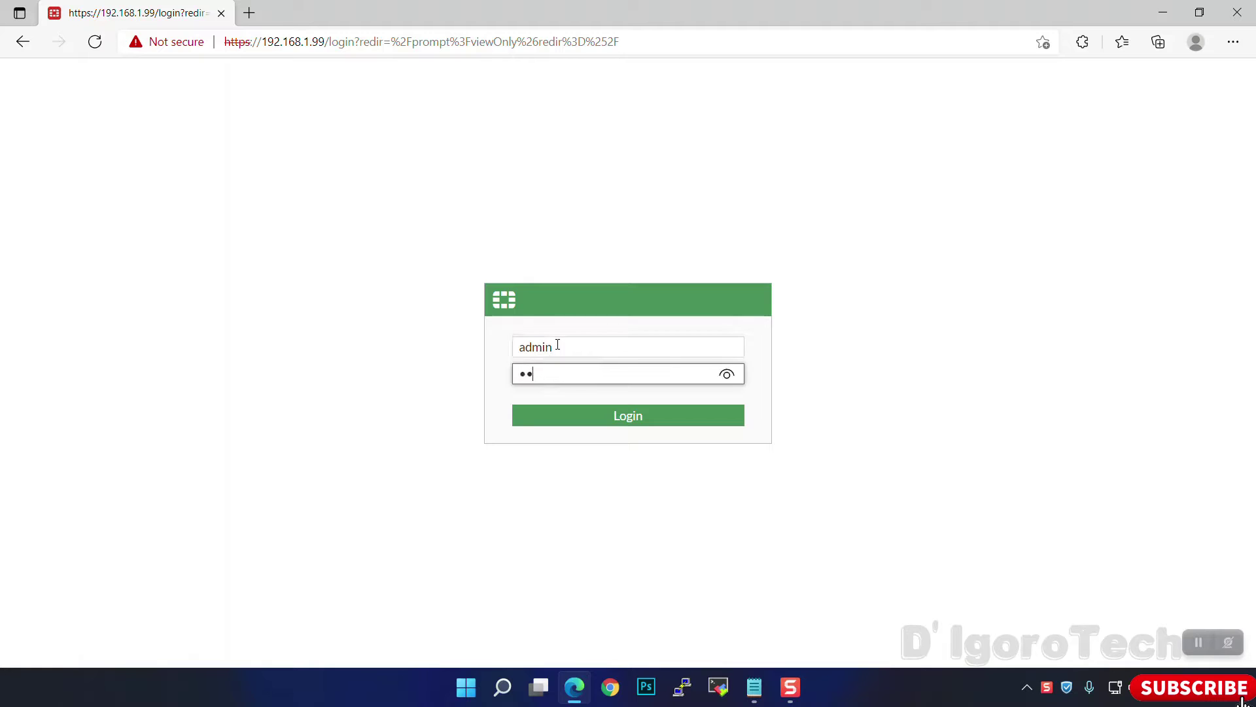
click(591, 416)
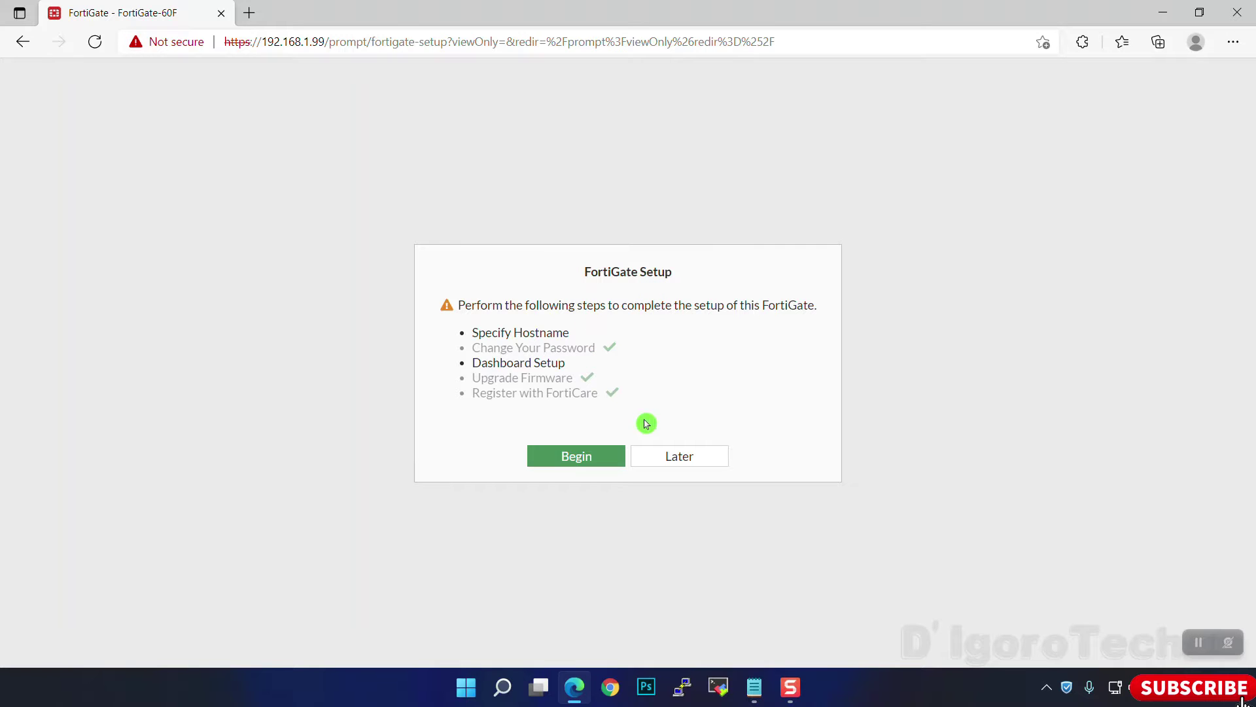
Postpone setup, dismiss the FortiOS 7.0.0 overview with 'Don't show again', and collapse Dashboard.
click(679, 456)
click(630, 569)
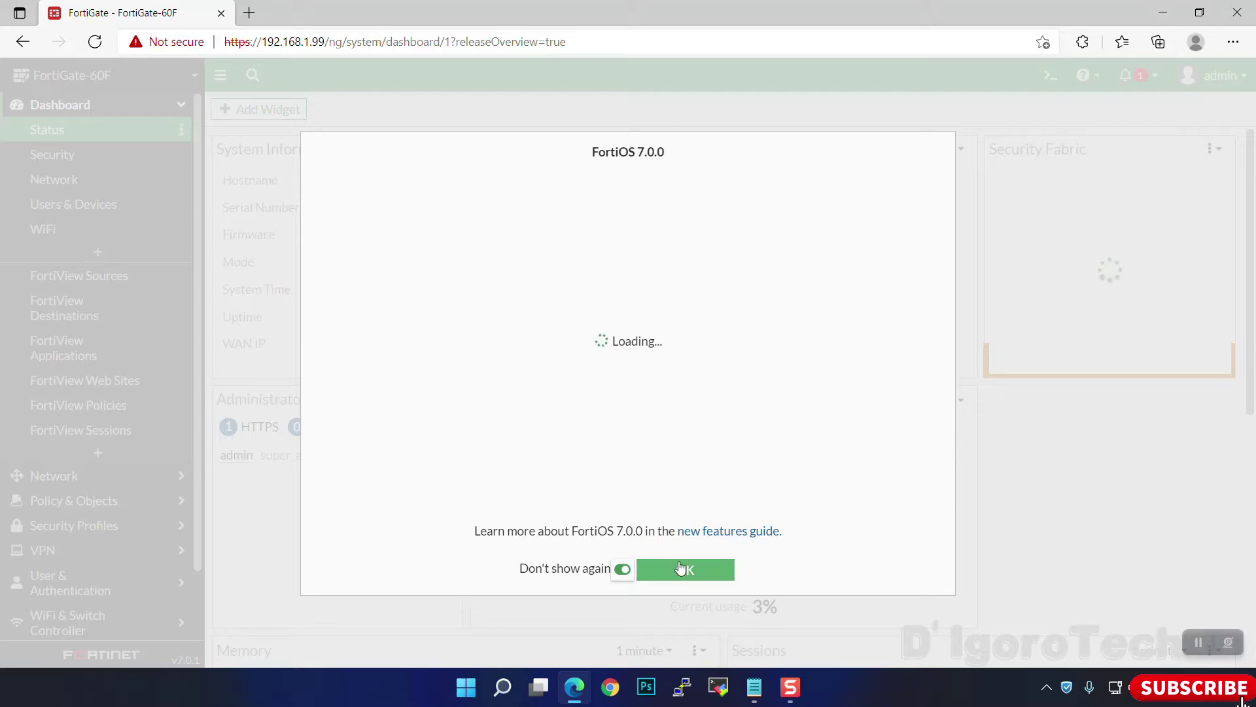
click(681, 568)
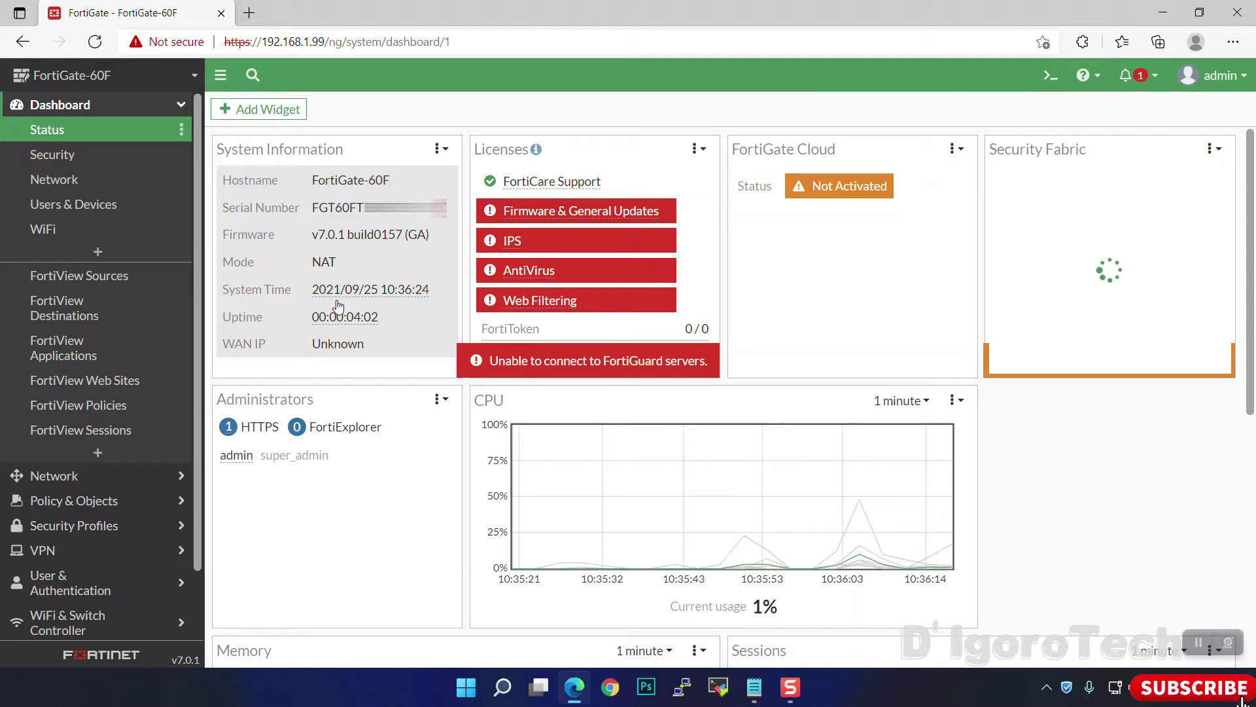
mouse_move(361, 321)
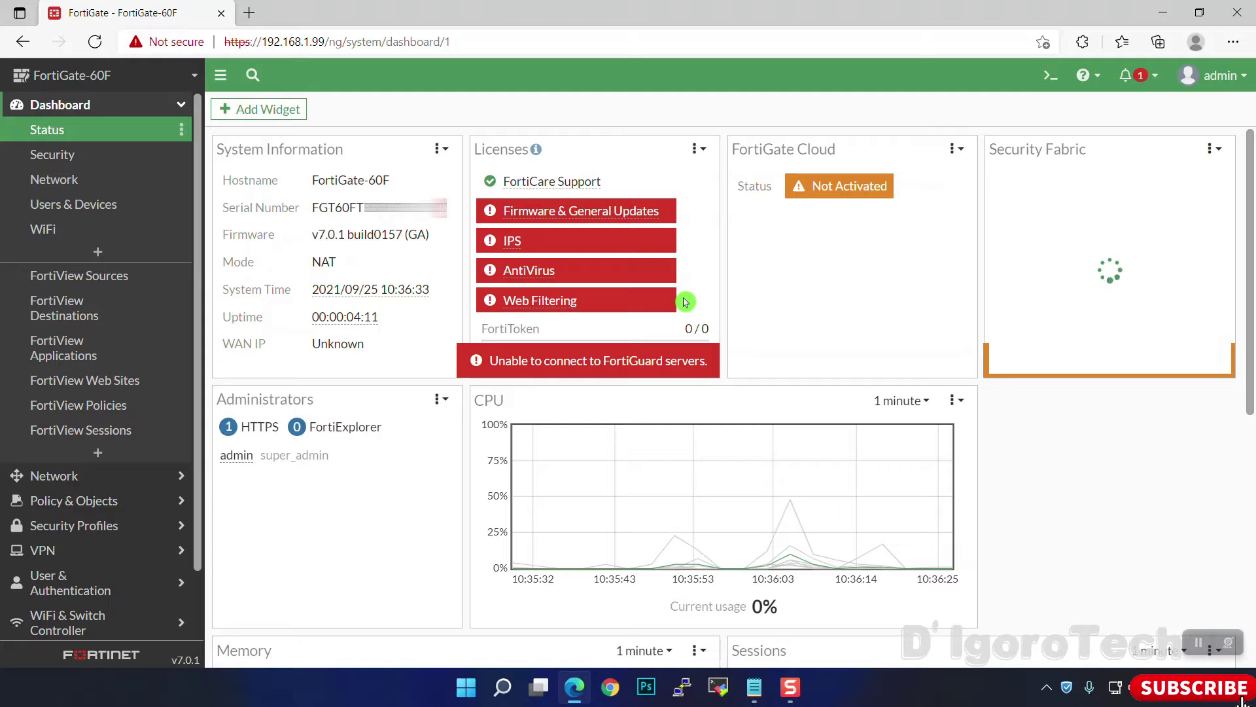
click(169, 106)
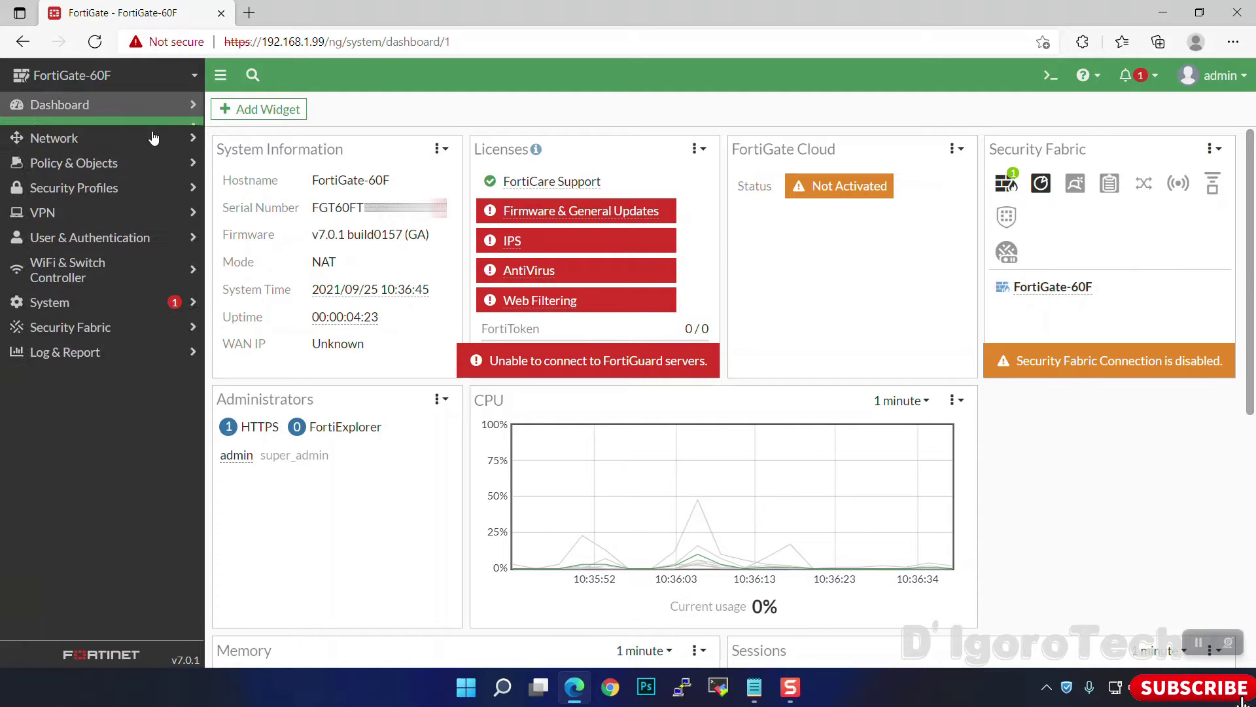
In System Settings, set host name D-IgoroTech and time zone Kuala Lumpur, Singapore.
click(78, 294)
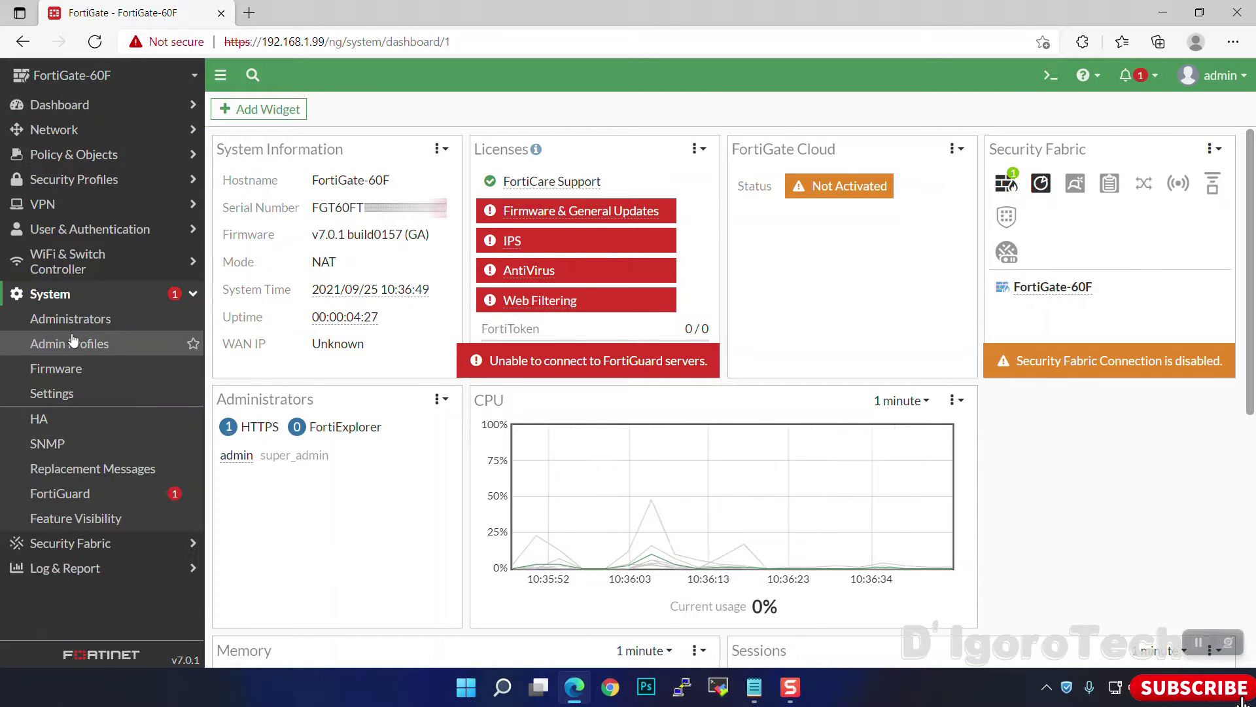
click(69, 396)
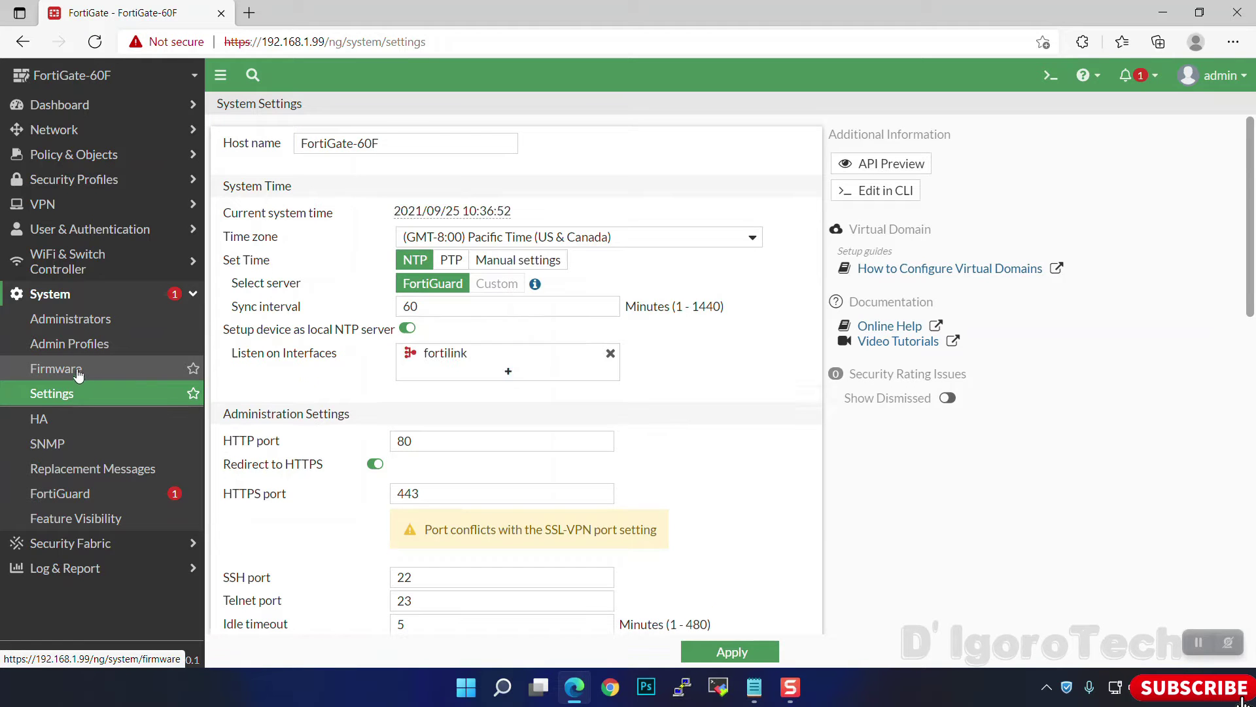
triple_click(286, 144)
text(D-IgoroTec)
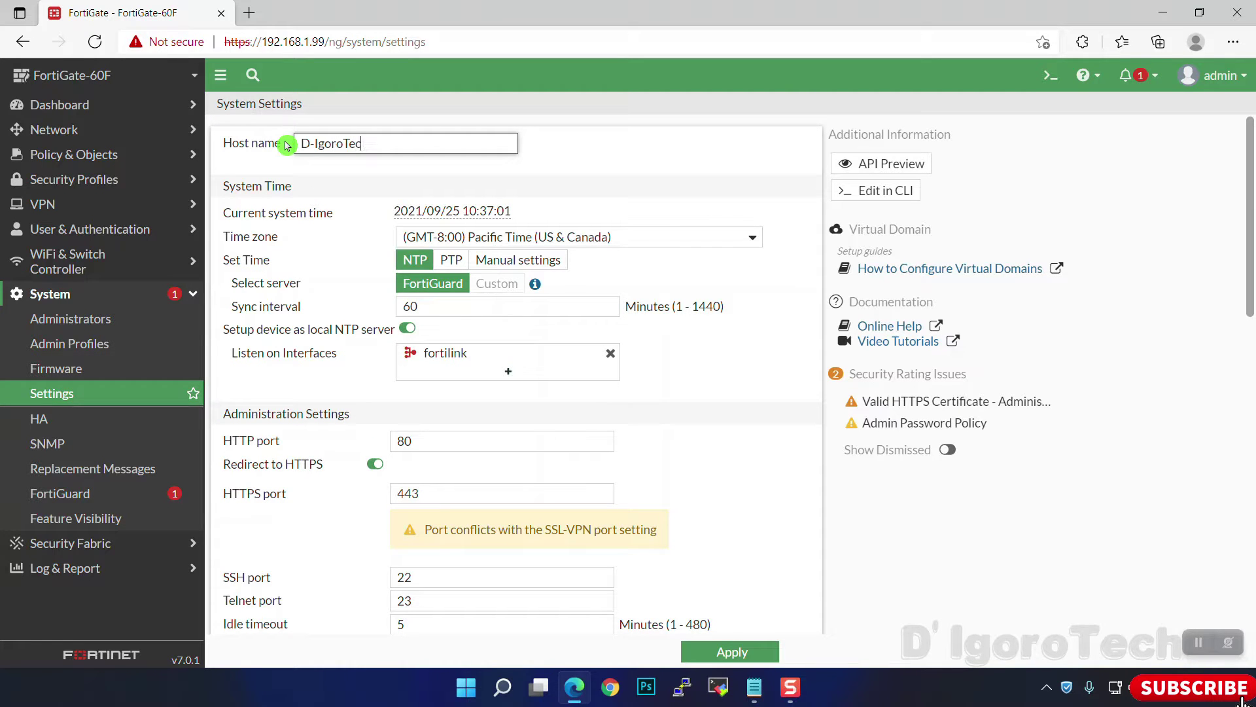
text(h)
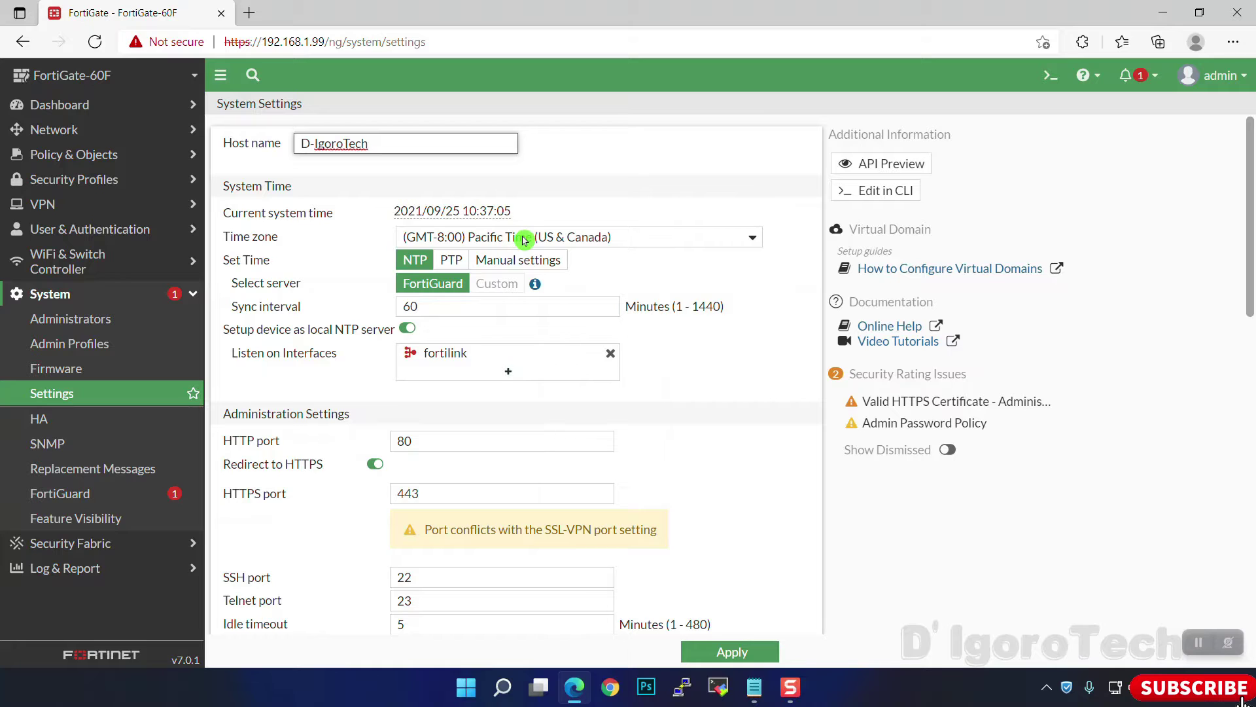
click(521, 238)
scroll(603, 339, down, 14)
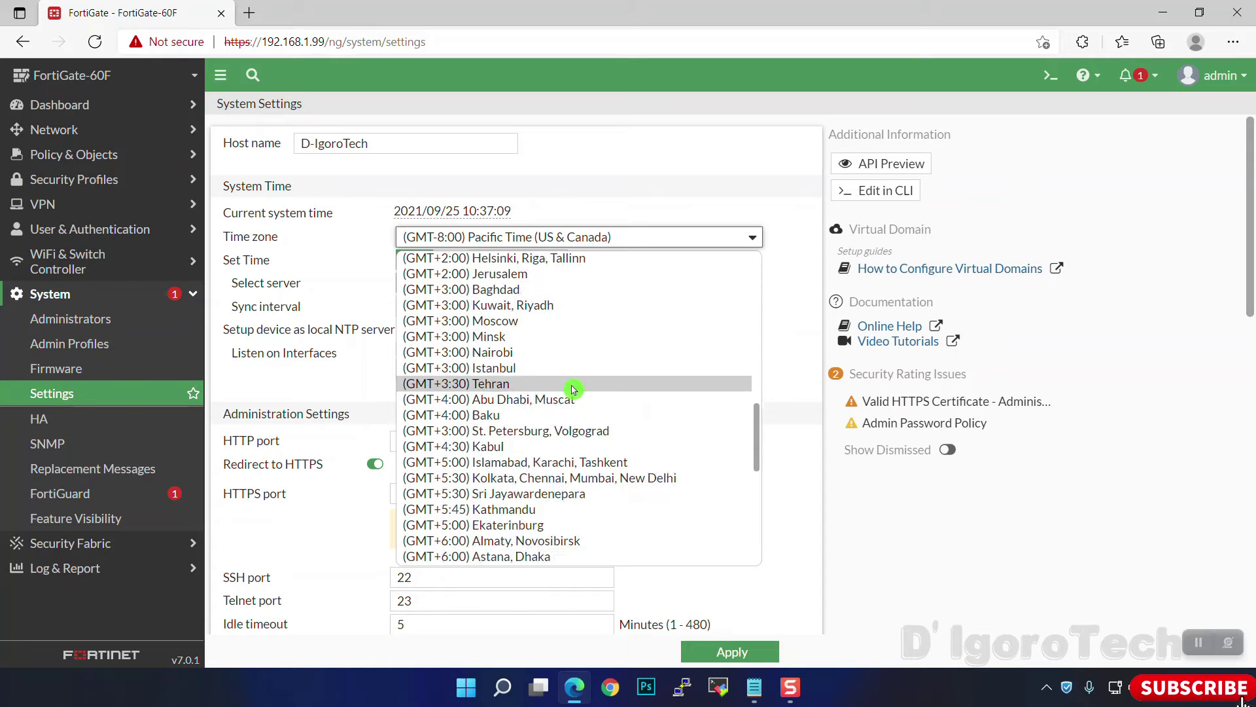
click(565, 417)
scroll(427, 414, down, 2)
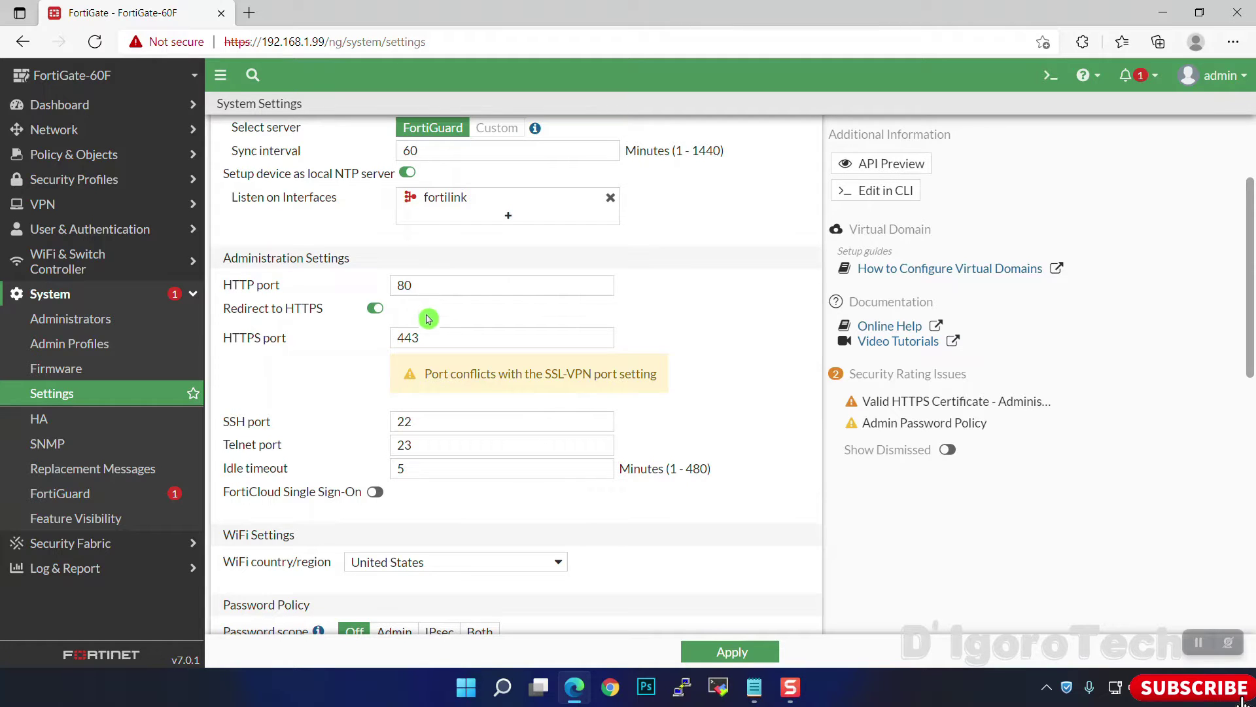
Change the administrator HTTPS port to 9443.
click(401, 338)
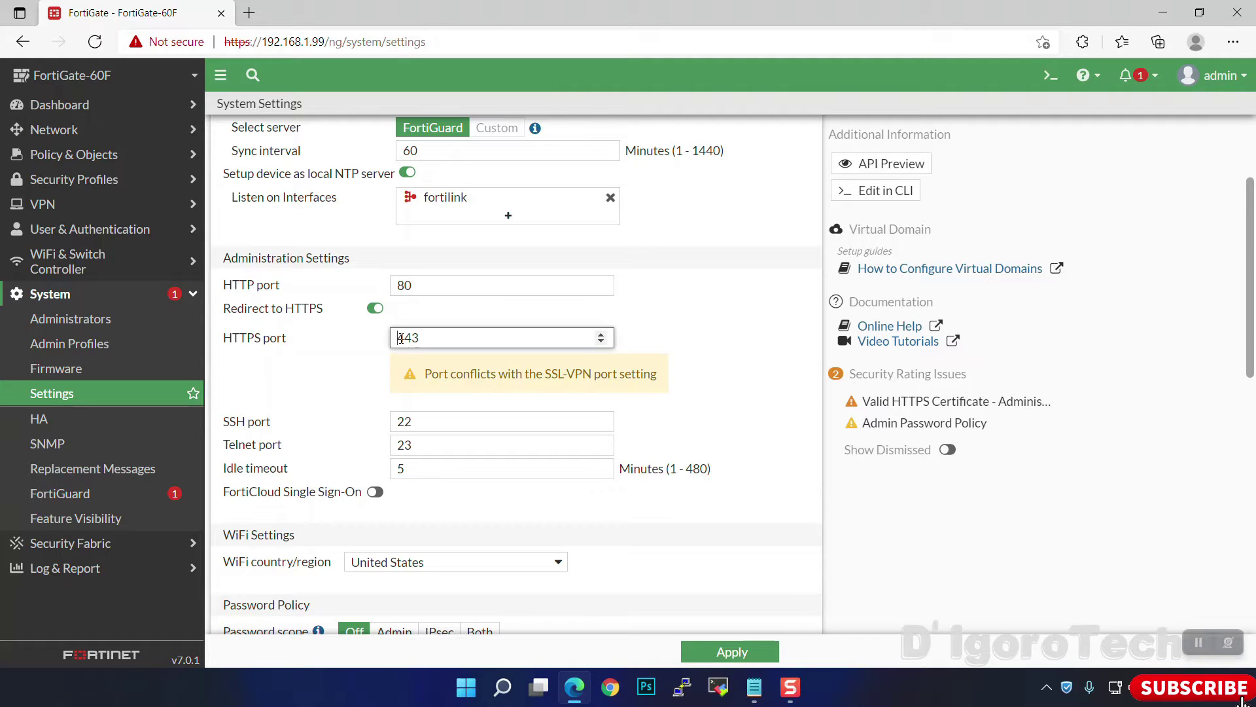
text(9)
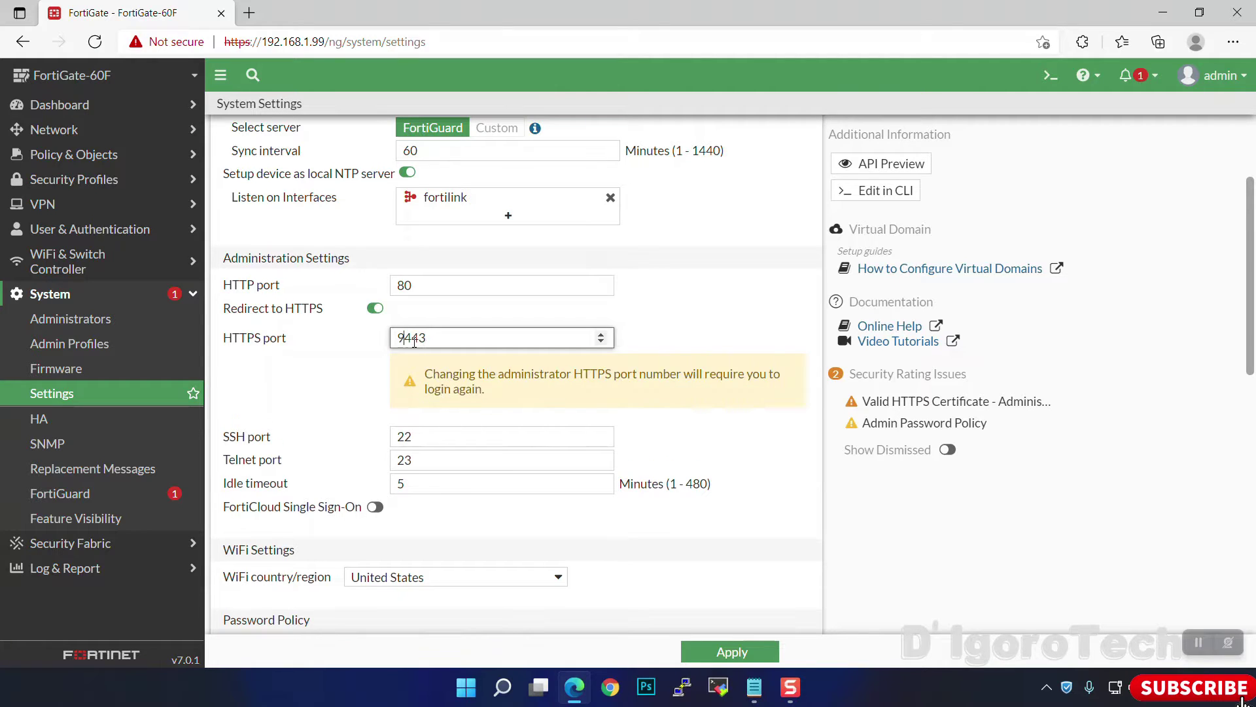
click(437, 364)
click(435, 519)
Preview the interface themes, leaving Jade selected.
scroll(434, 521, down, 2)
scroll(513, 493, down, 1)
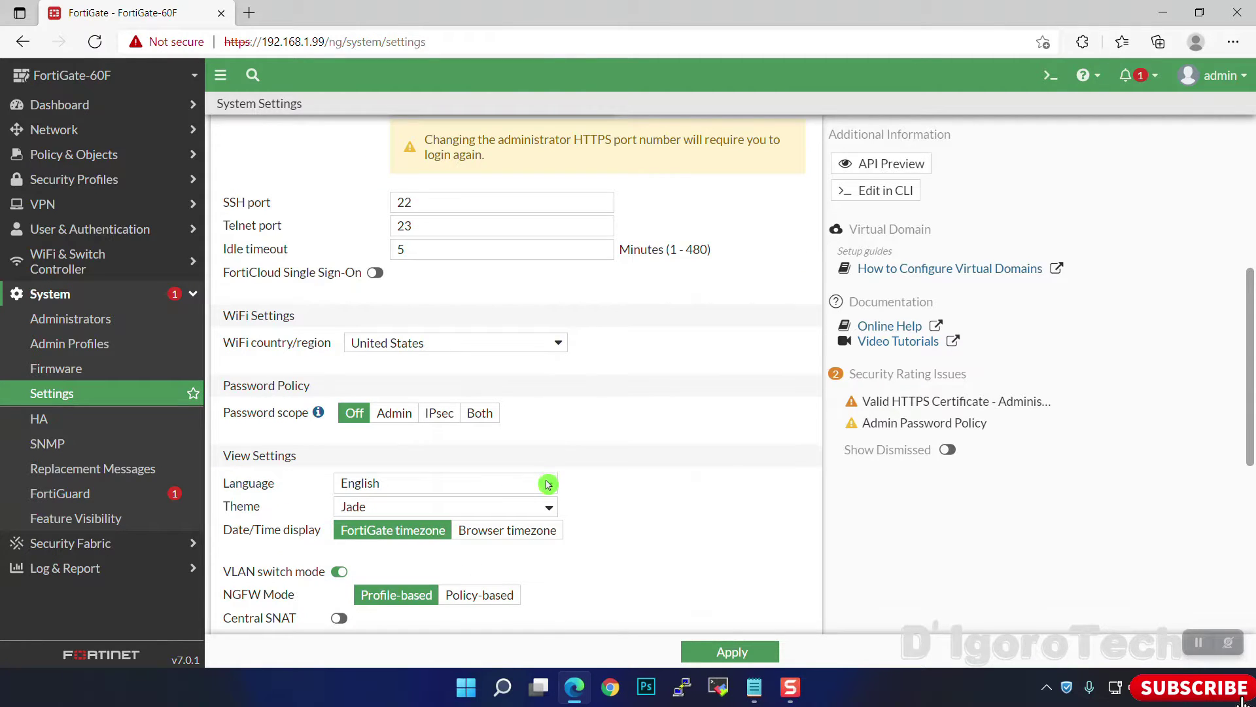
scroll(504, 494, down, 1)
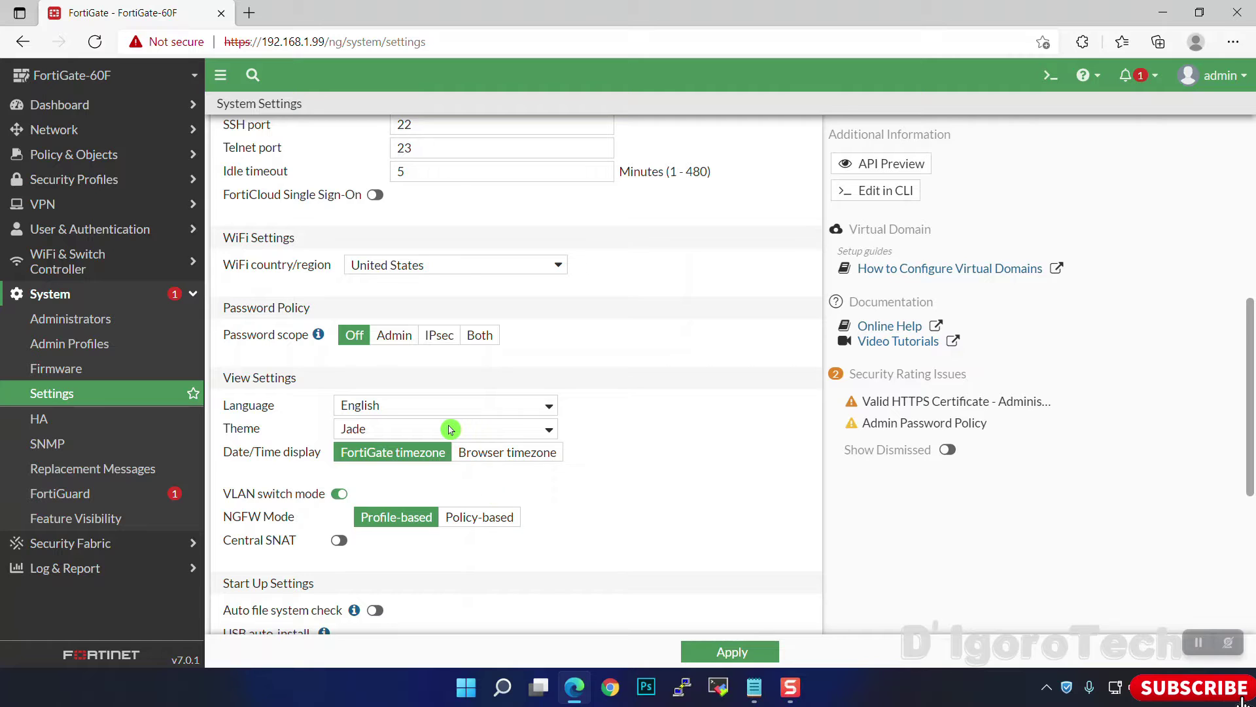
scroll(457, 428, down, 1)
click(443, 354)
key(Down)
key(Down)
key(Down)
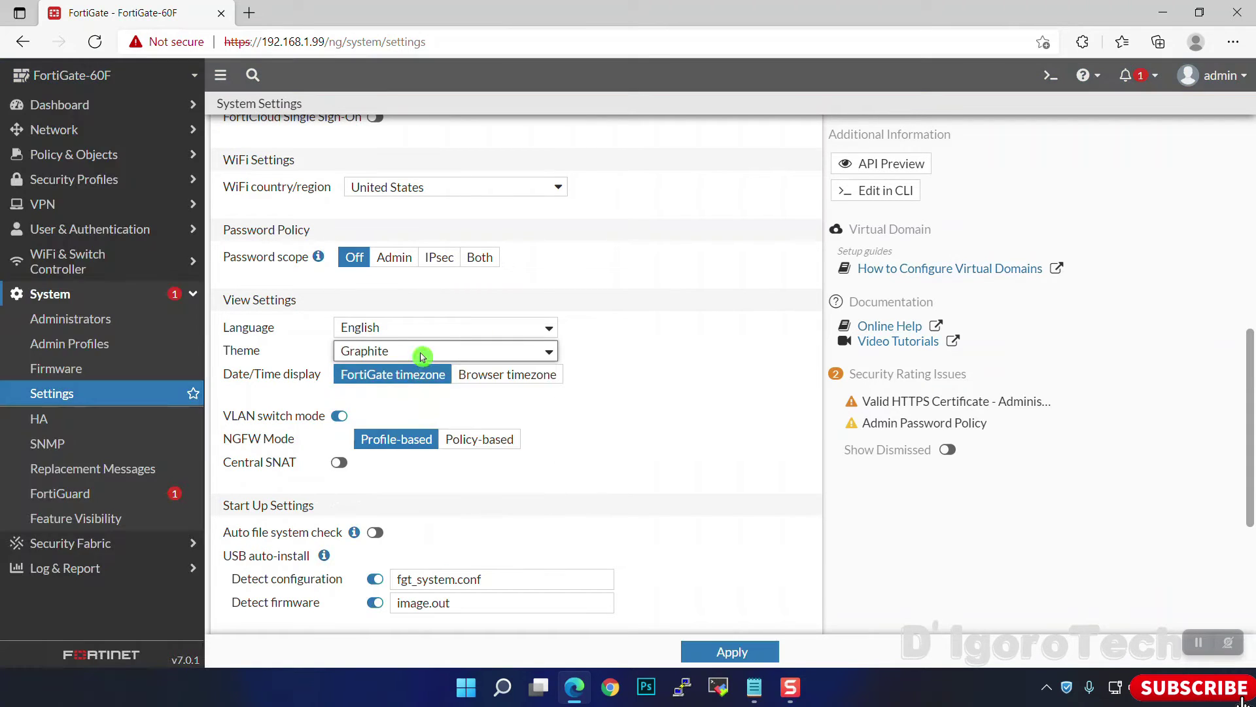
key(Down)
key(Down)
key(Down)
key(Down)
key(Down)
key(Down)
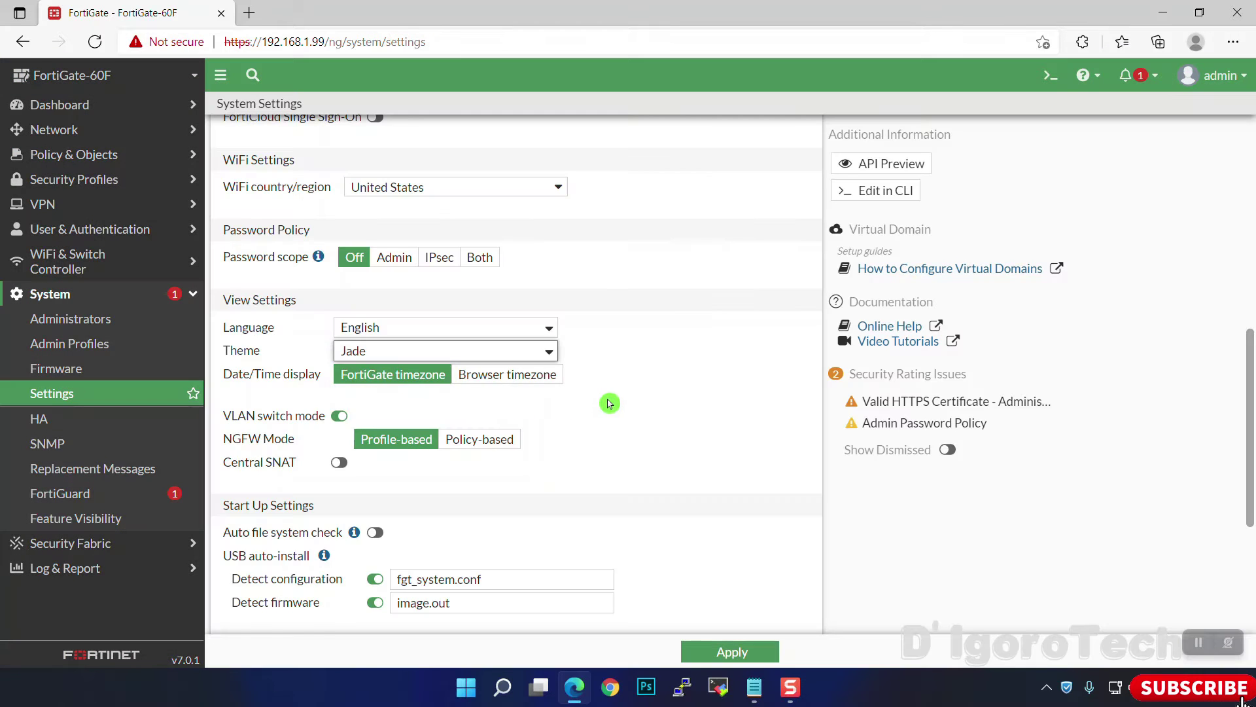
scroll(609, 403, up, 7)
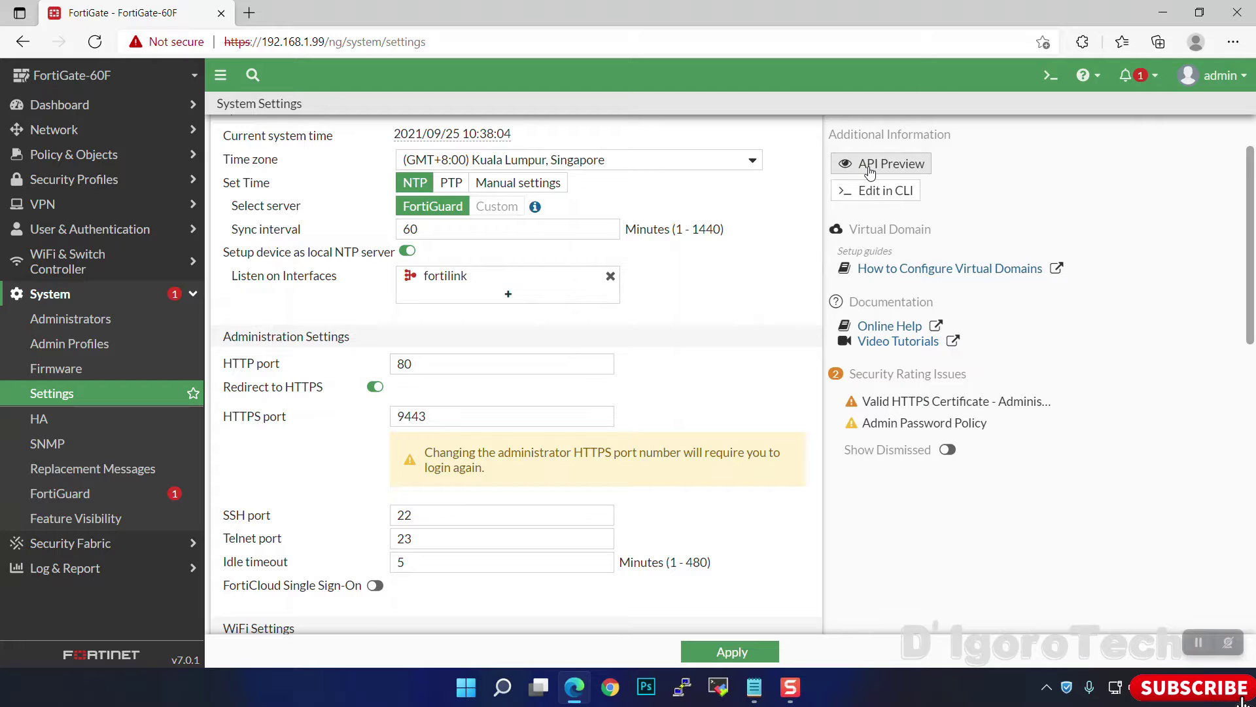
Review the API preview of pending changes (timezone 57, admin-sport 9443), then close it.
click(893, 165)
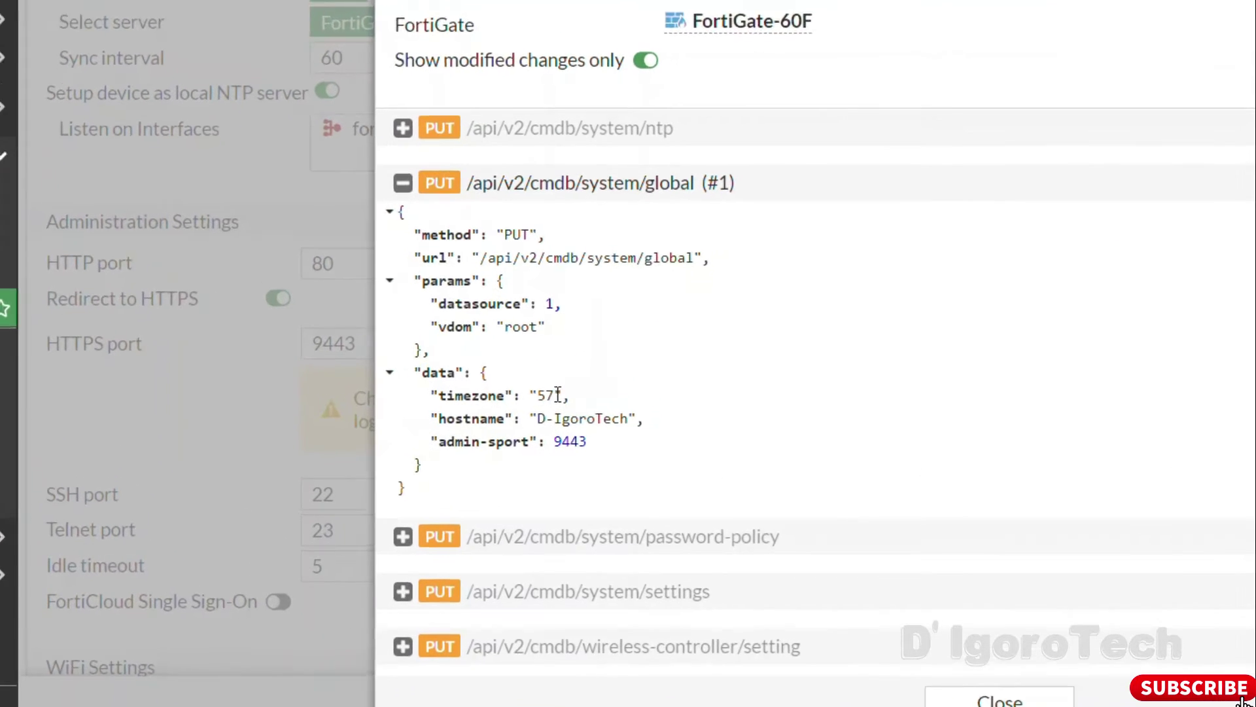
drag(541, 465, 555, 465)
drag(561, 411, 603, 442)
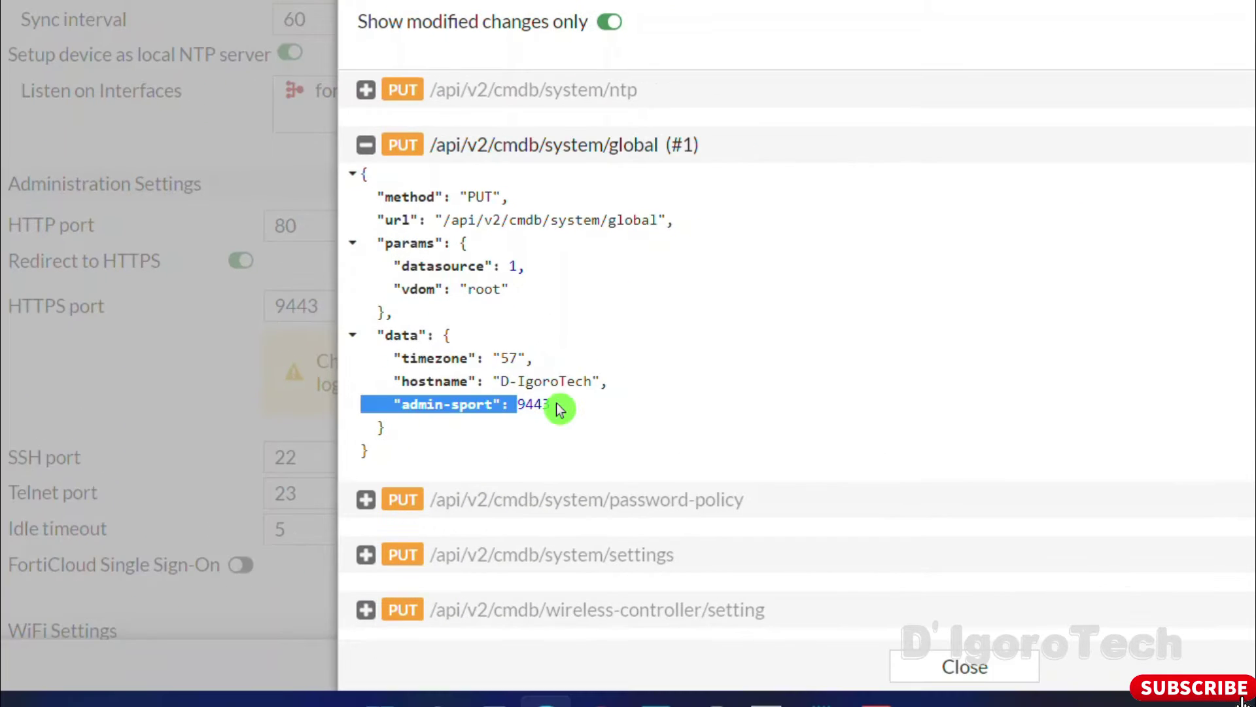
click(563, 408)
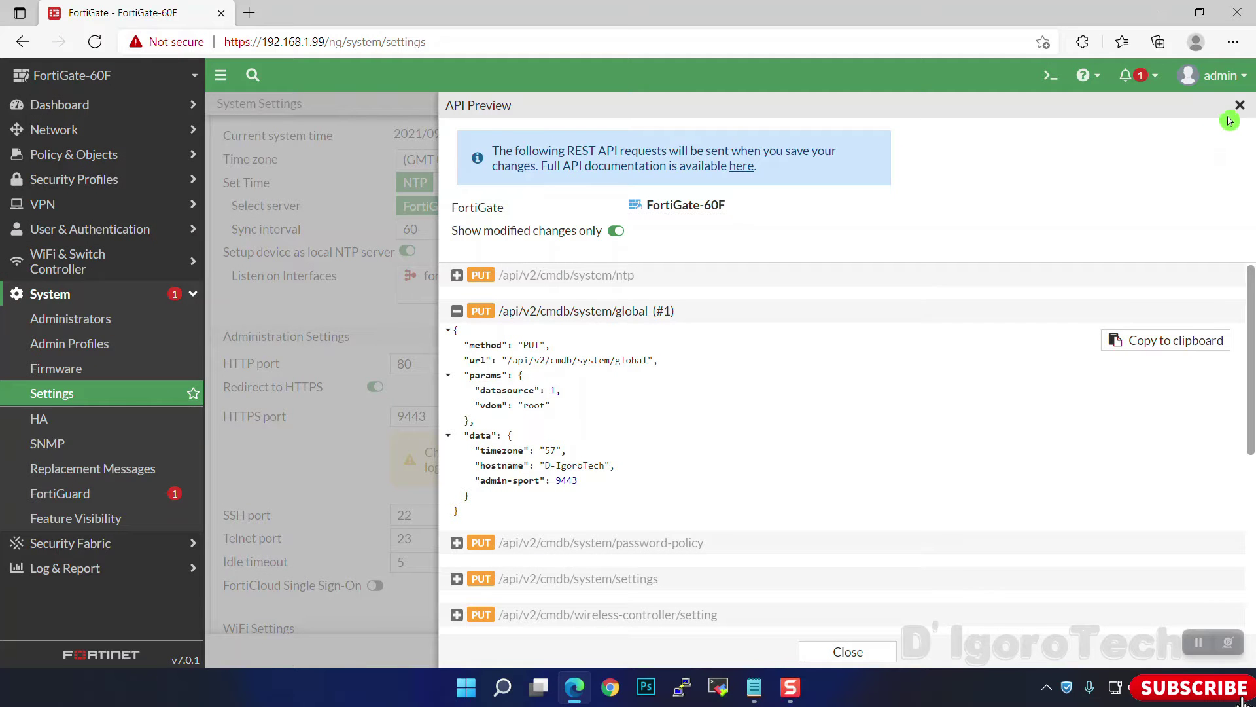
click(1240, 107)
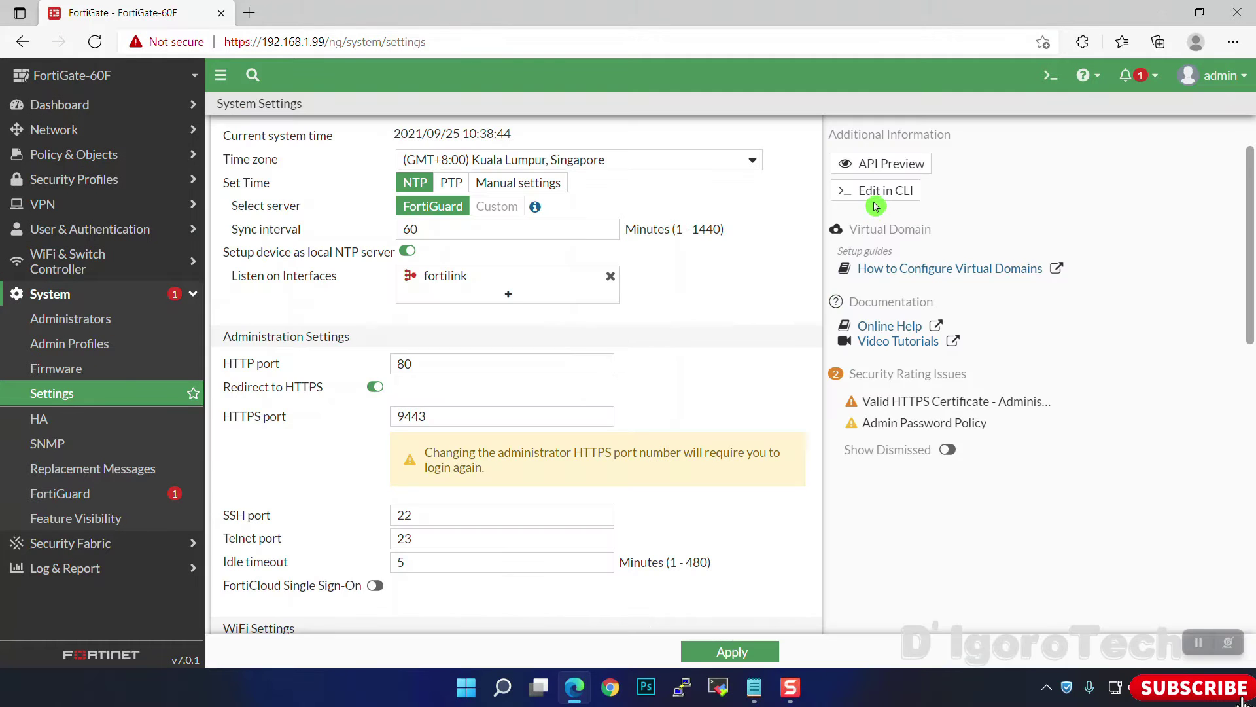
View the settings in the CLI console, close it, and apply the System Settings.
click(879, 191)
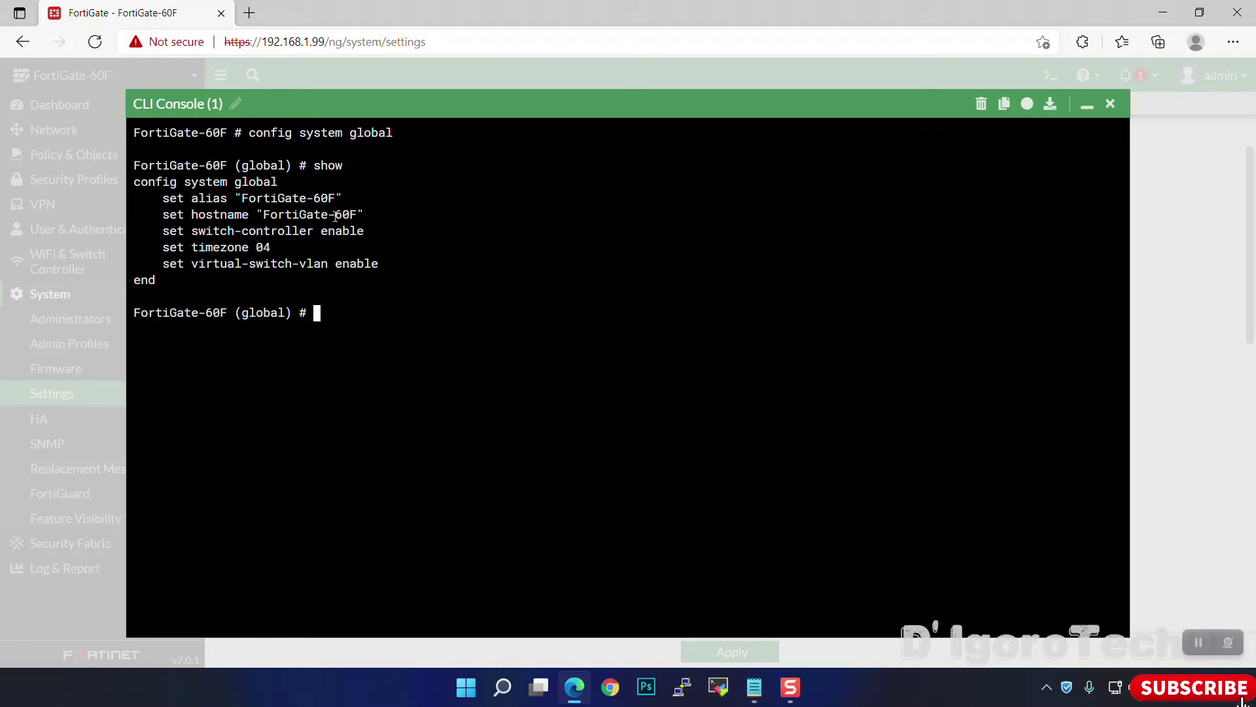
click(1111, 104)
click(750, 654)
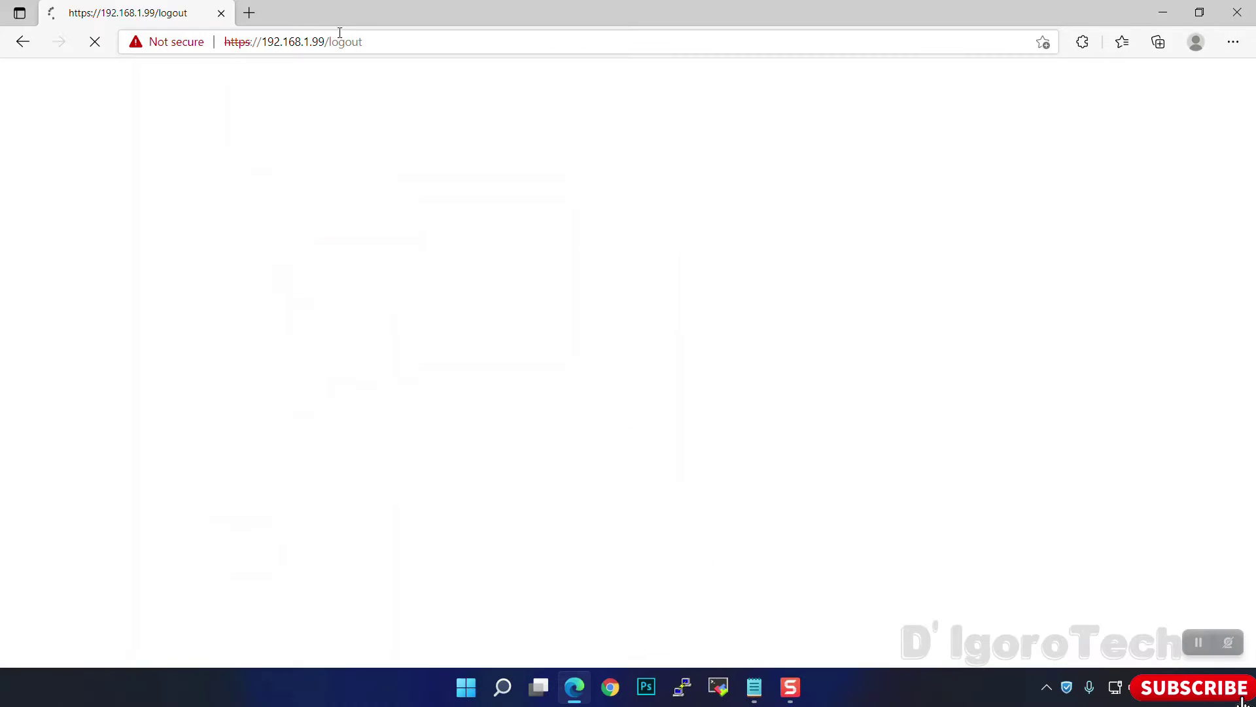
Browse to the FortiGate at 192.168.1.99:9443 and sign back in.
drag(324, 41, 364, 41)
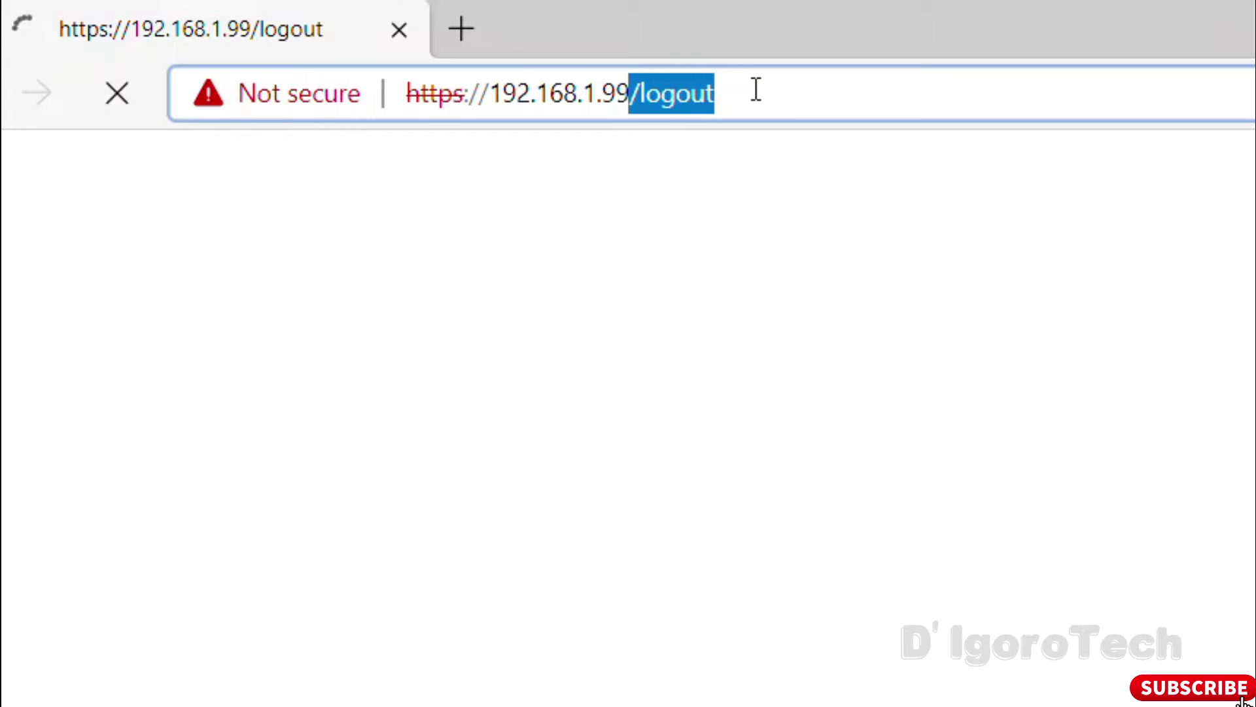
key(BackSpace)
text(:)
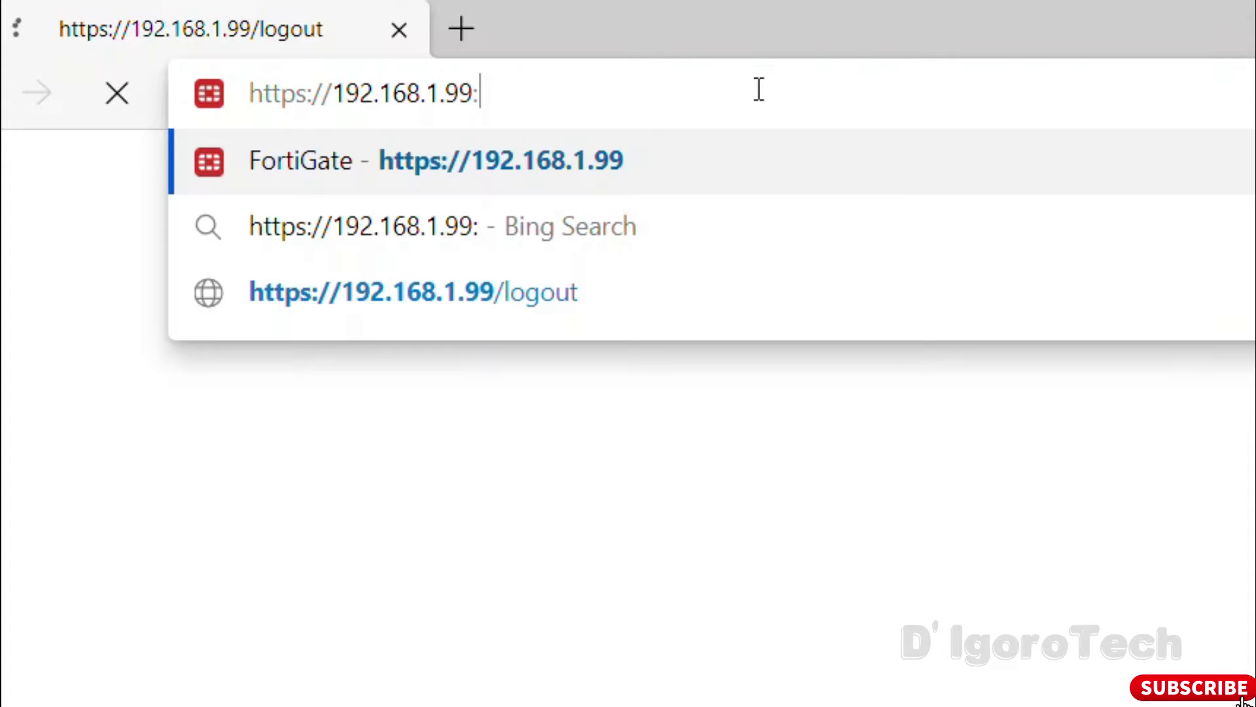
text(9443)
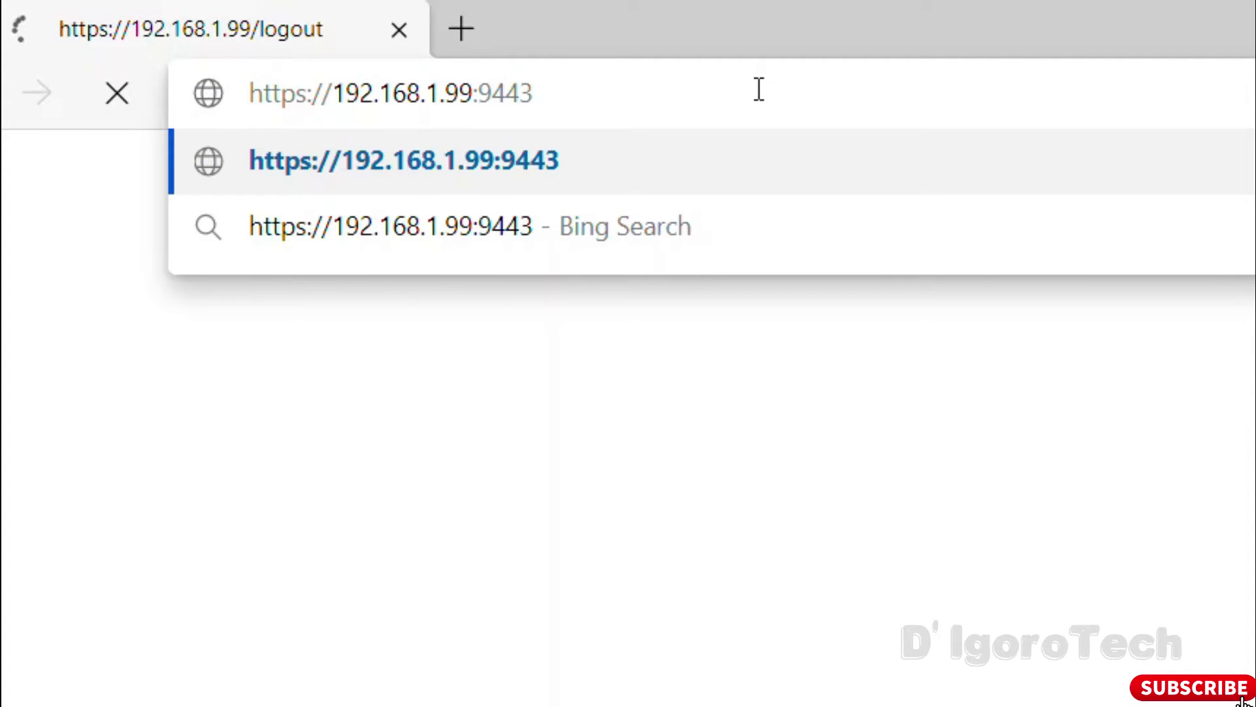
key(Return)
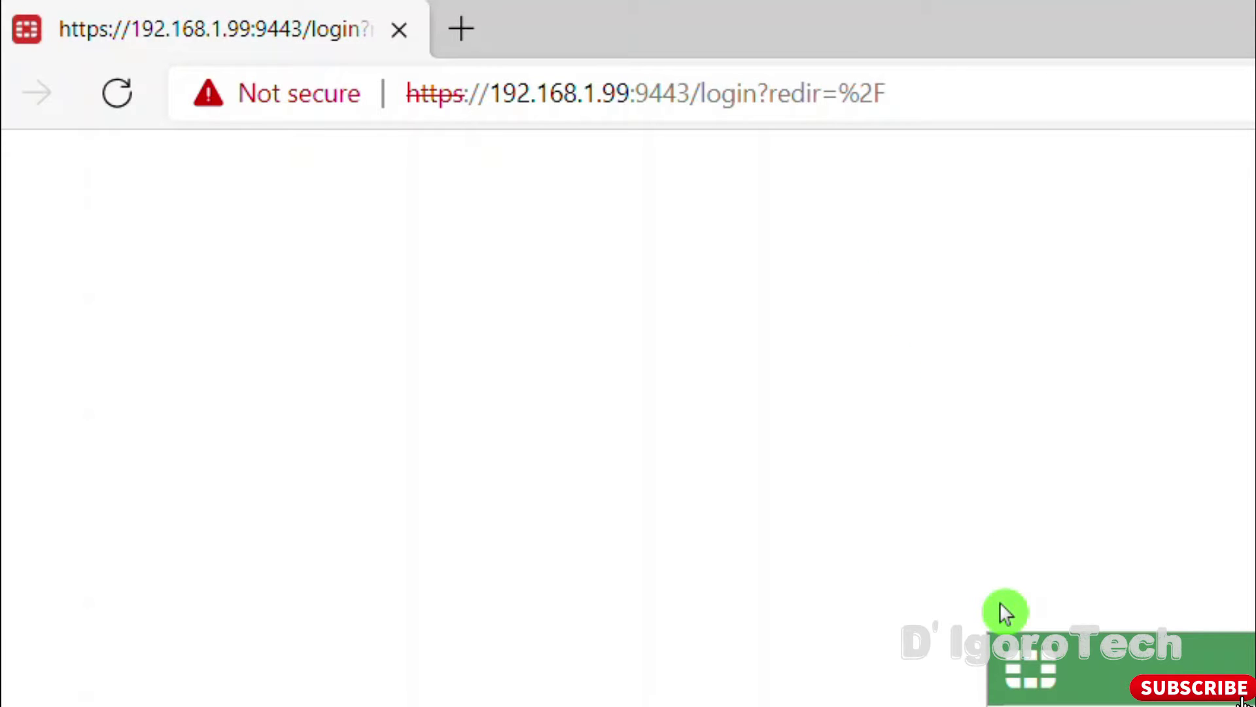
click(644, 95)
click(643, 93)
drag(645, 97, 691, 102)
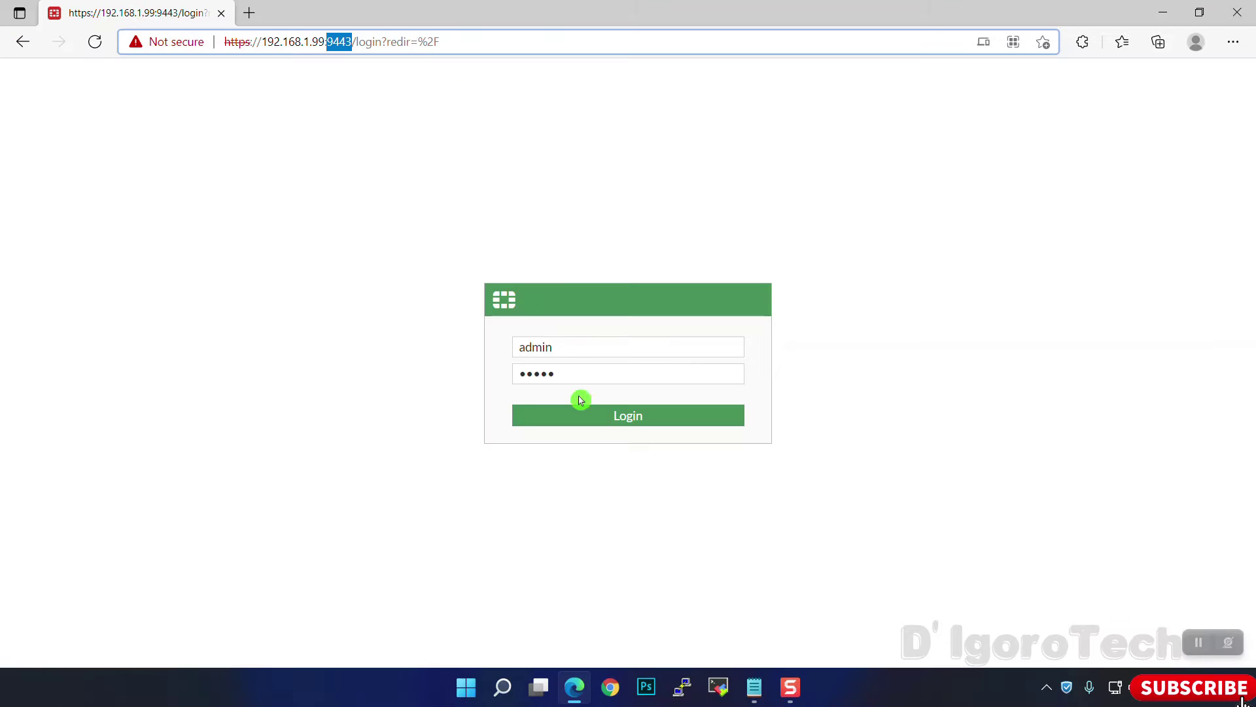
click(599, 418)
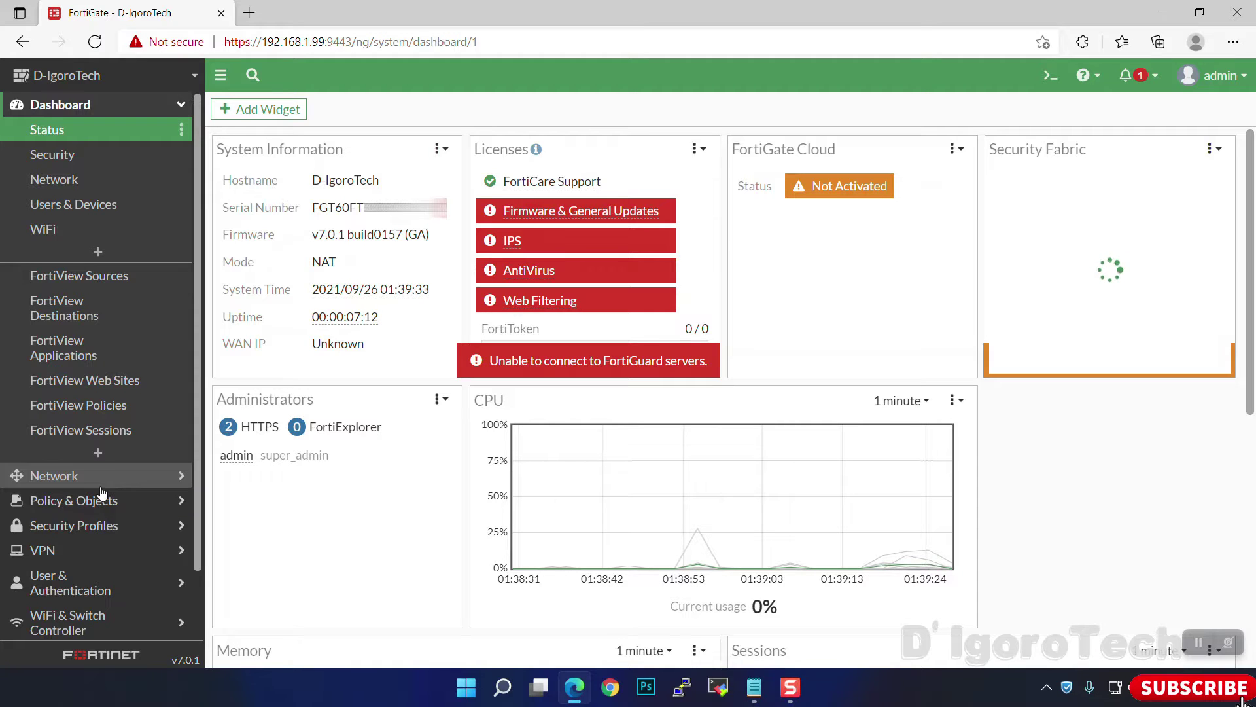
Open Network > Interfaces and select the dmz, wan1, wan2 and internal interfaces in turn.
click(99, 482)
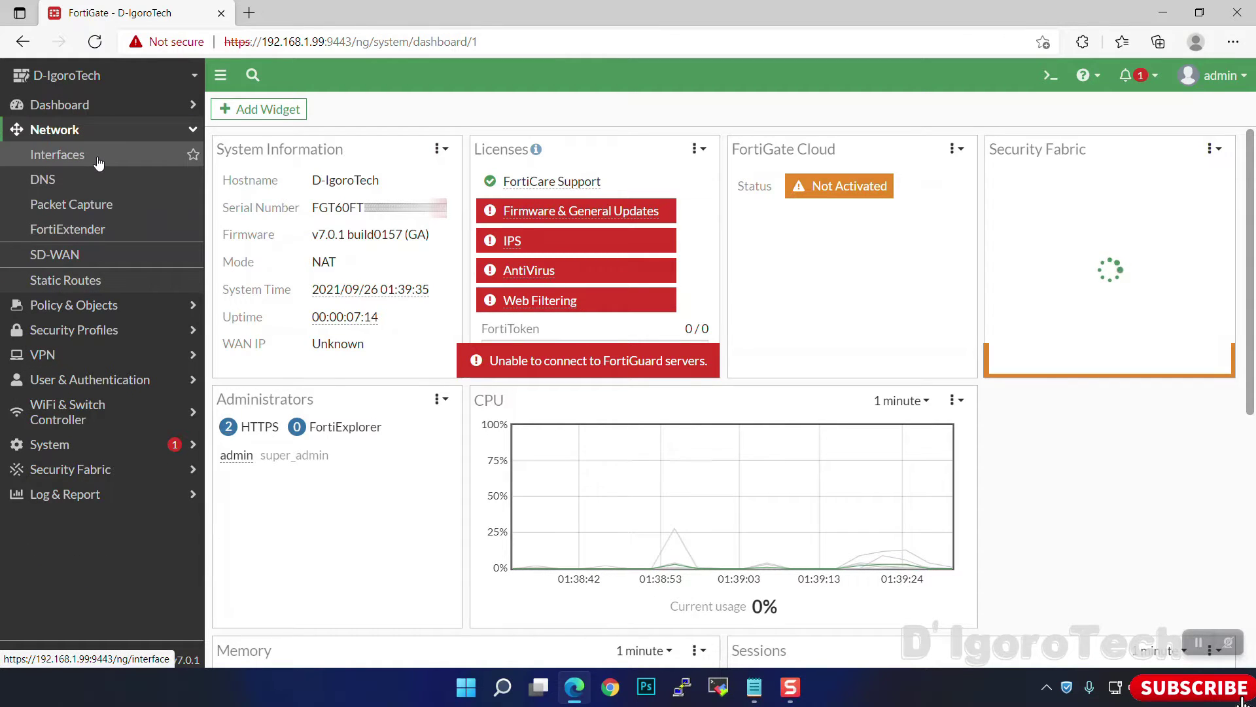
click(98, 162)
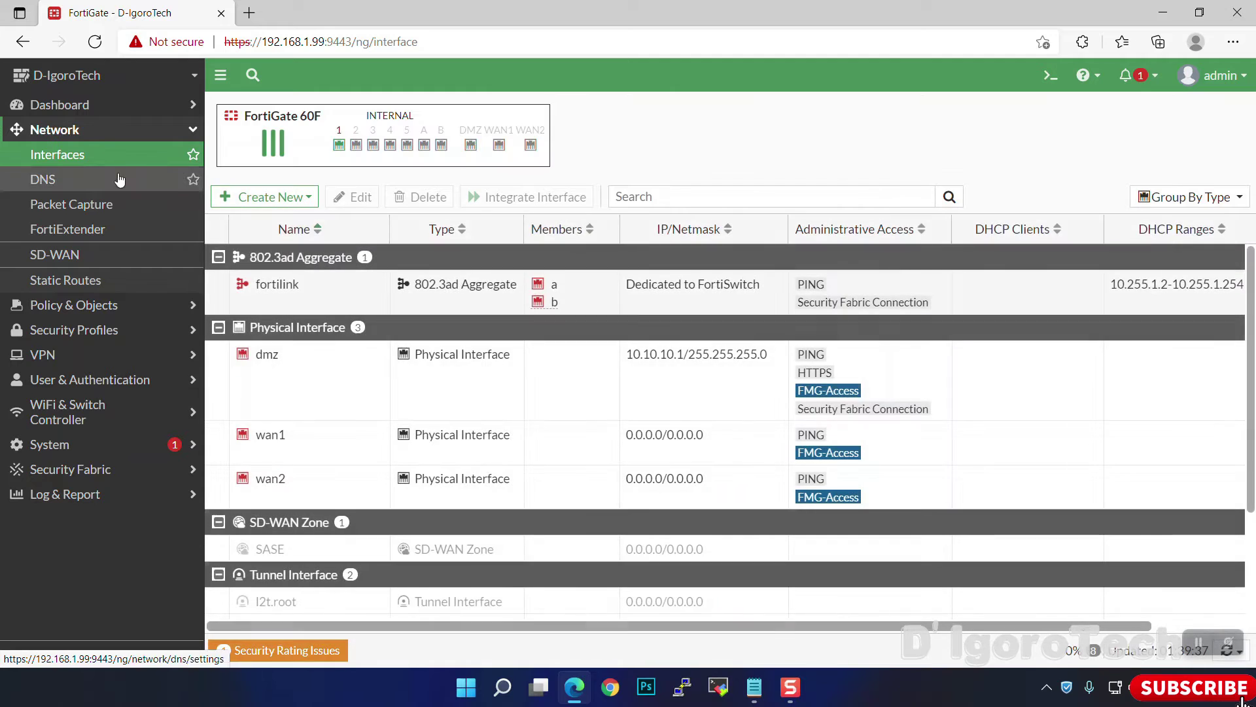
click(622, 371)
click(575, 445)
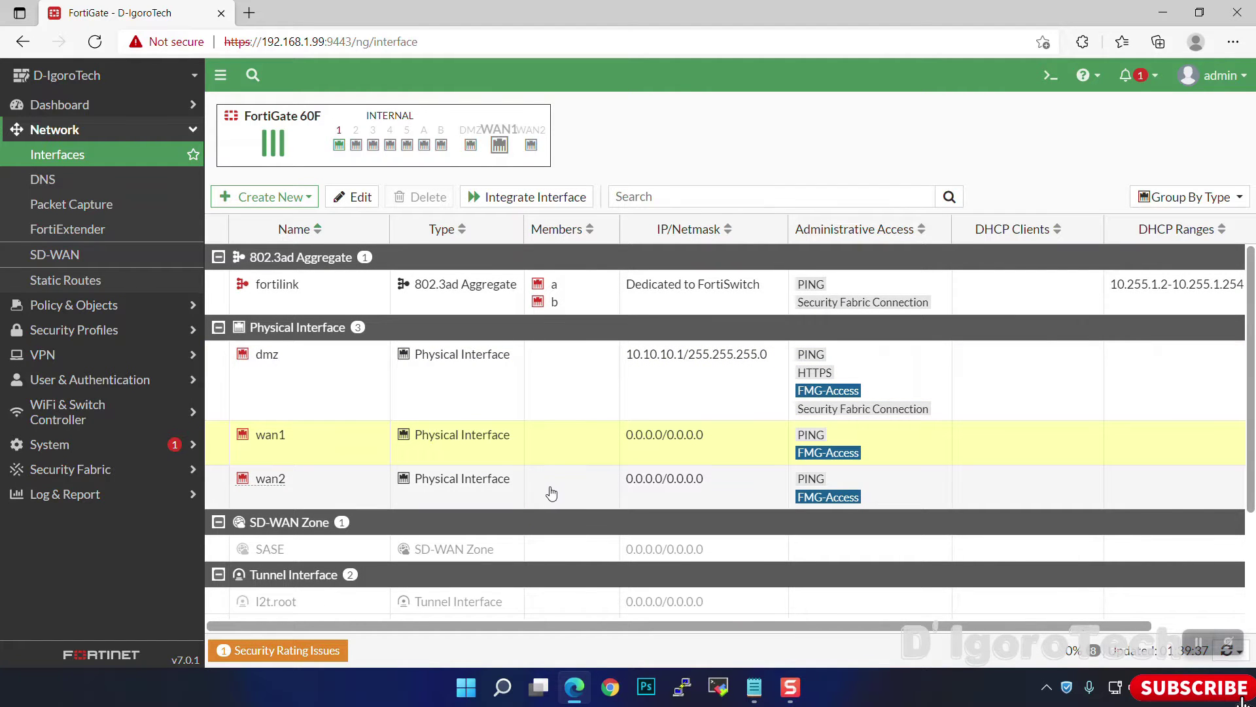
click(553, 494)
scroll(552, 494, down, 2)
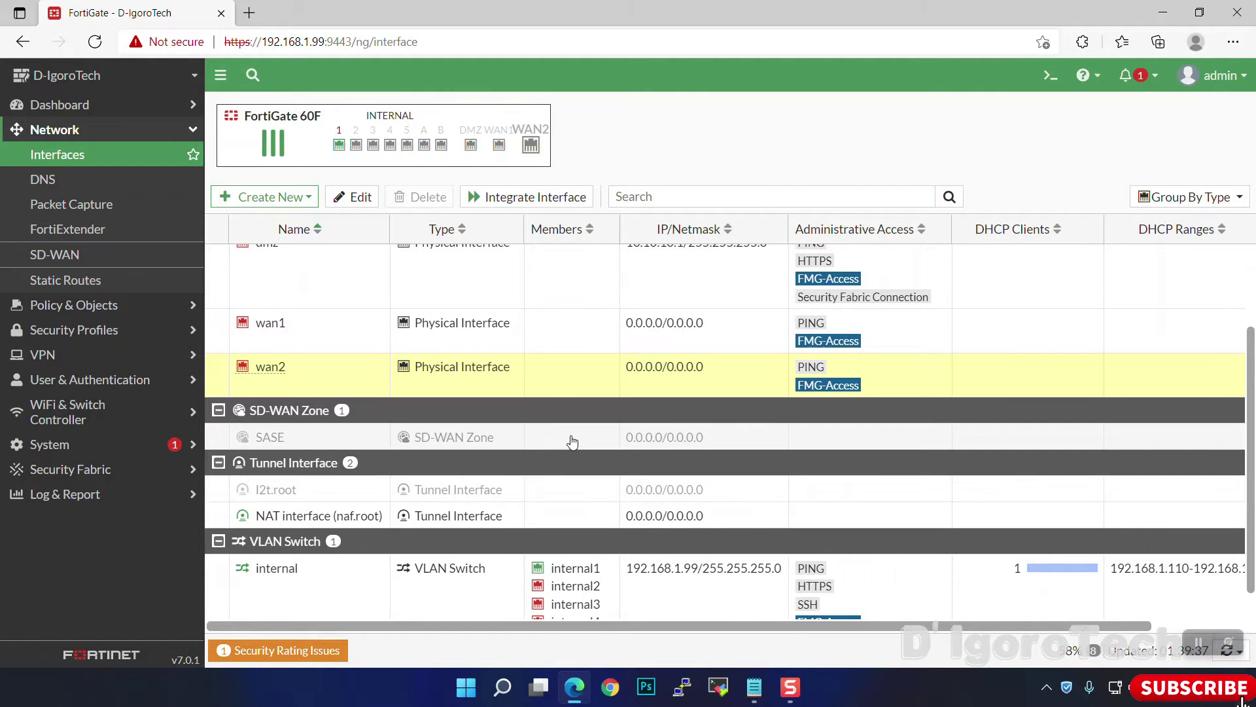
click(629, 575)
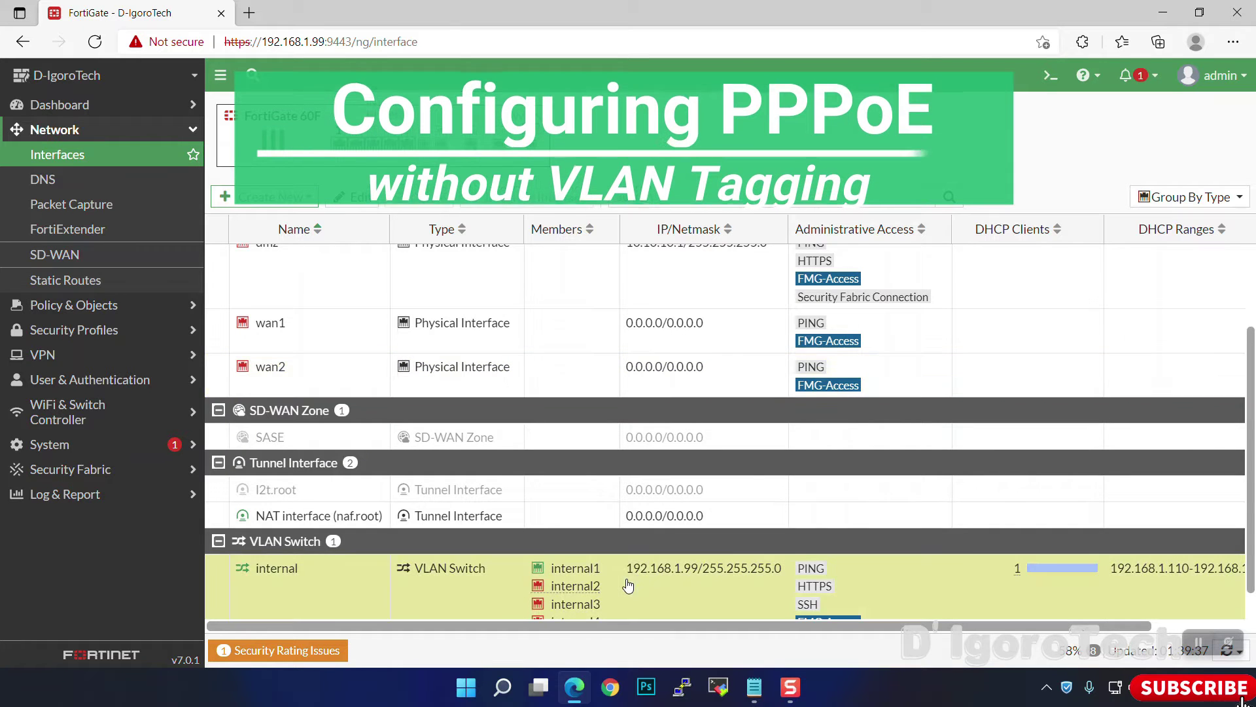
scroll(654, 556, down, 1)
scroll(558, 465, up, 1)
click(566, 347)
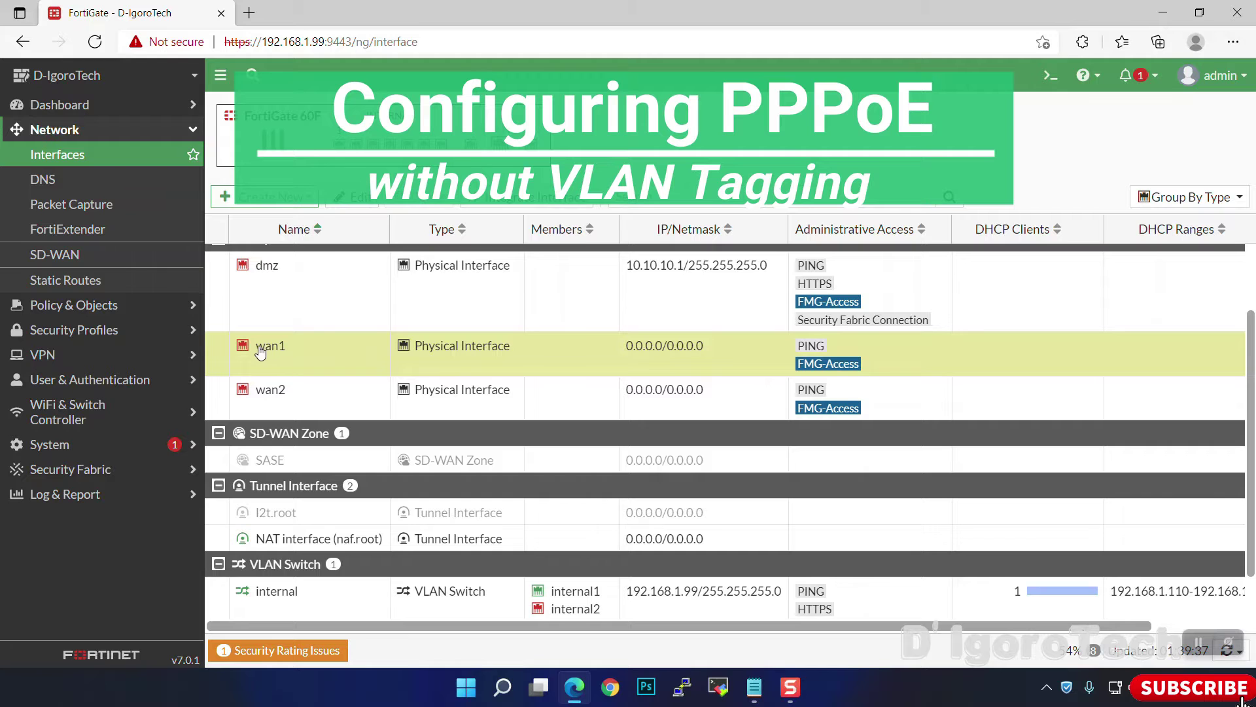
Edit wan1 with alias Unifi, PPPoE addressing, and the ISP account username.
mouse_move(259, 352)
double_click(275, 362)
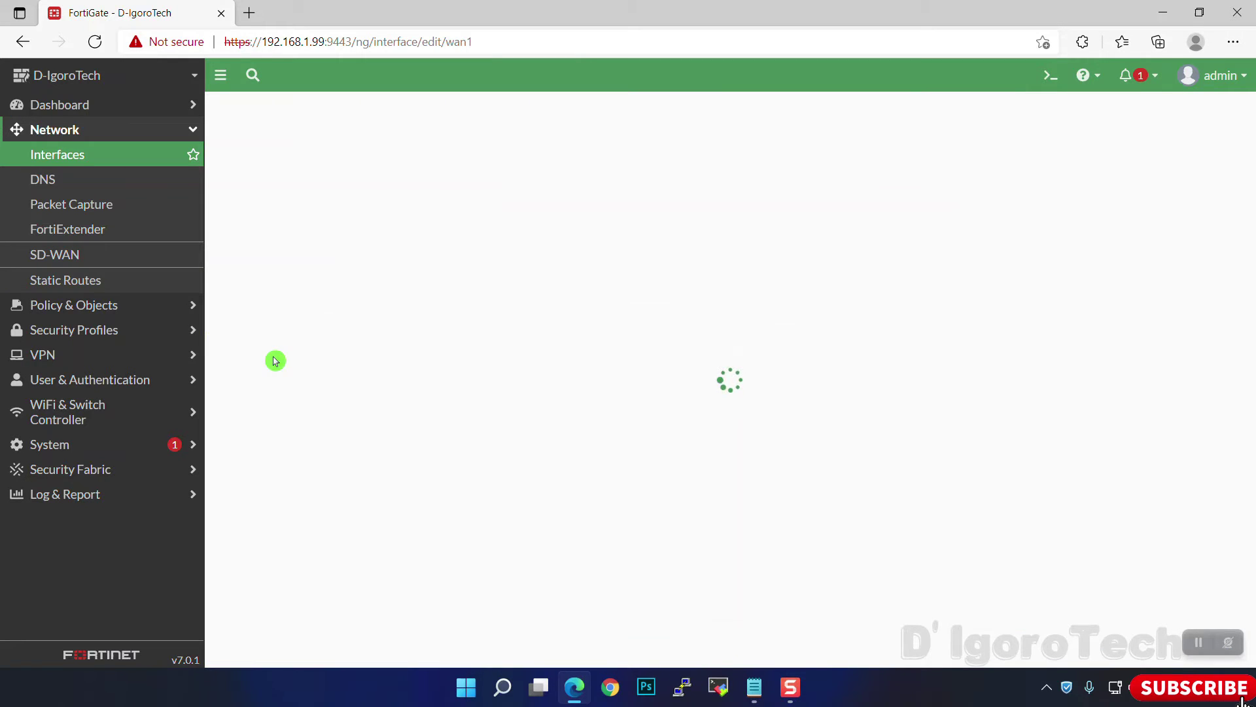
click(383, 168)
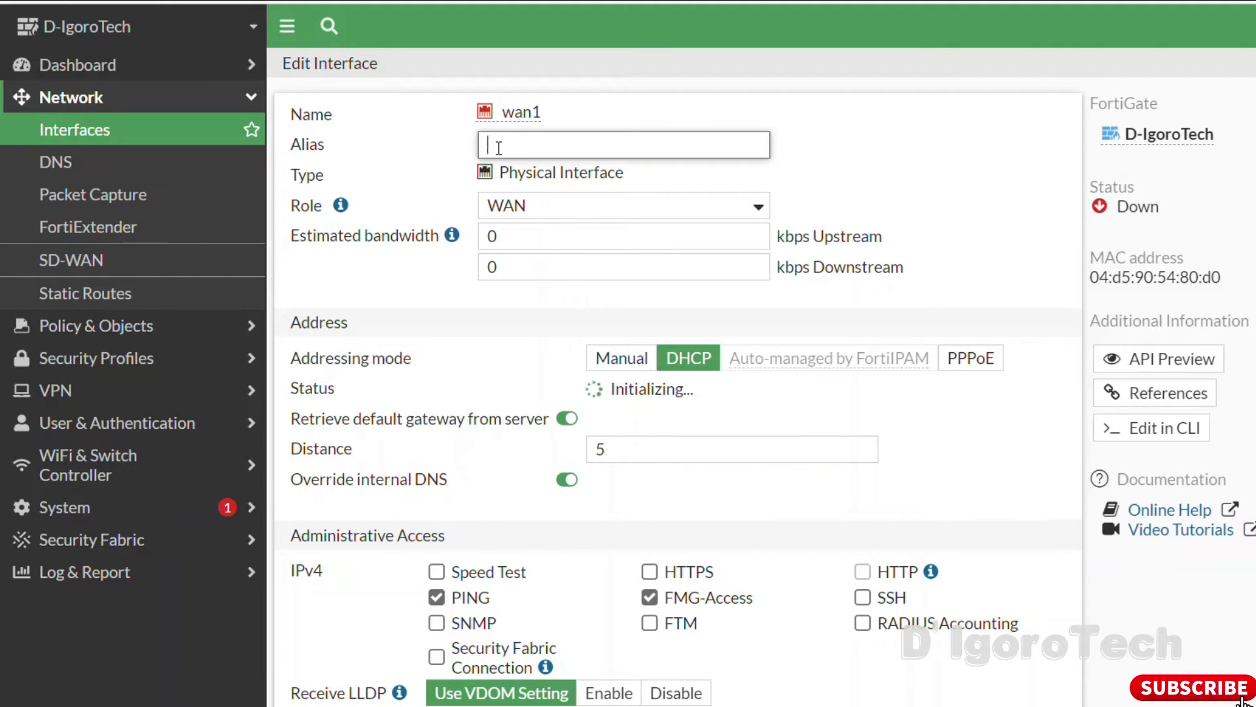
text(Unifi)
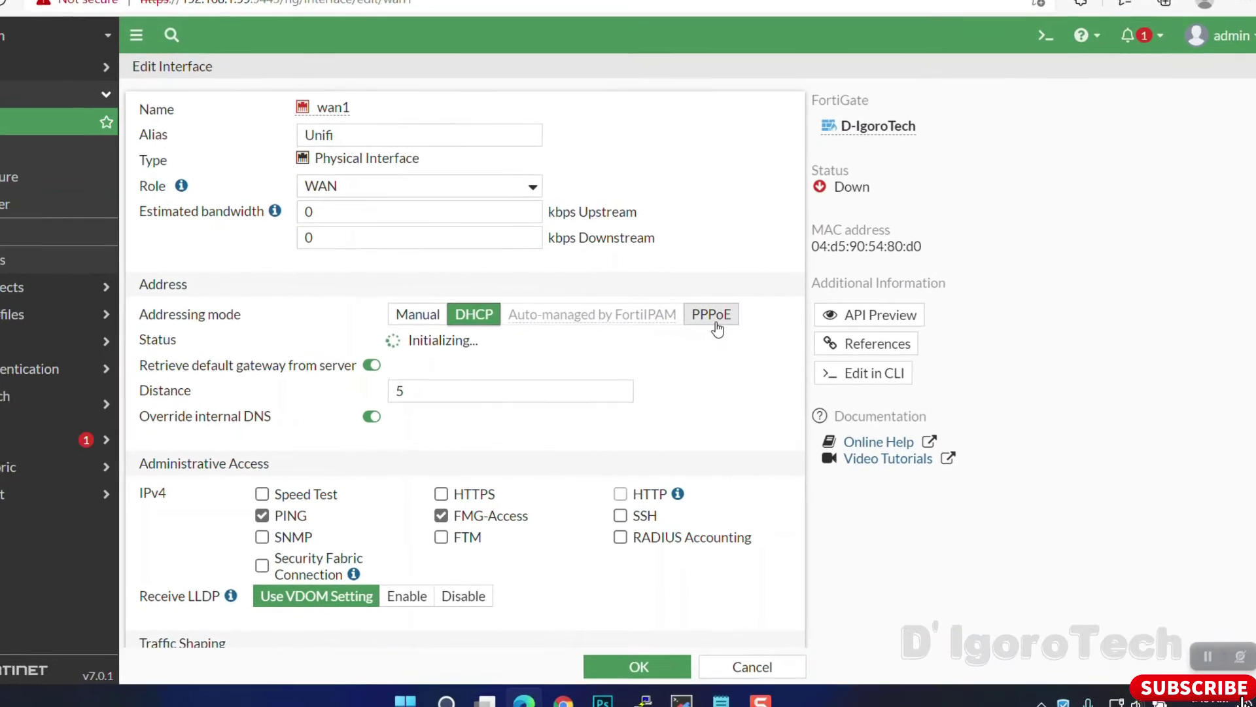
click(693, 316)
click(354, 352)
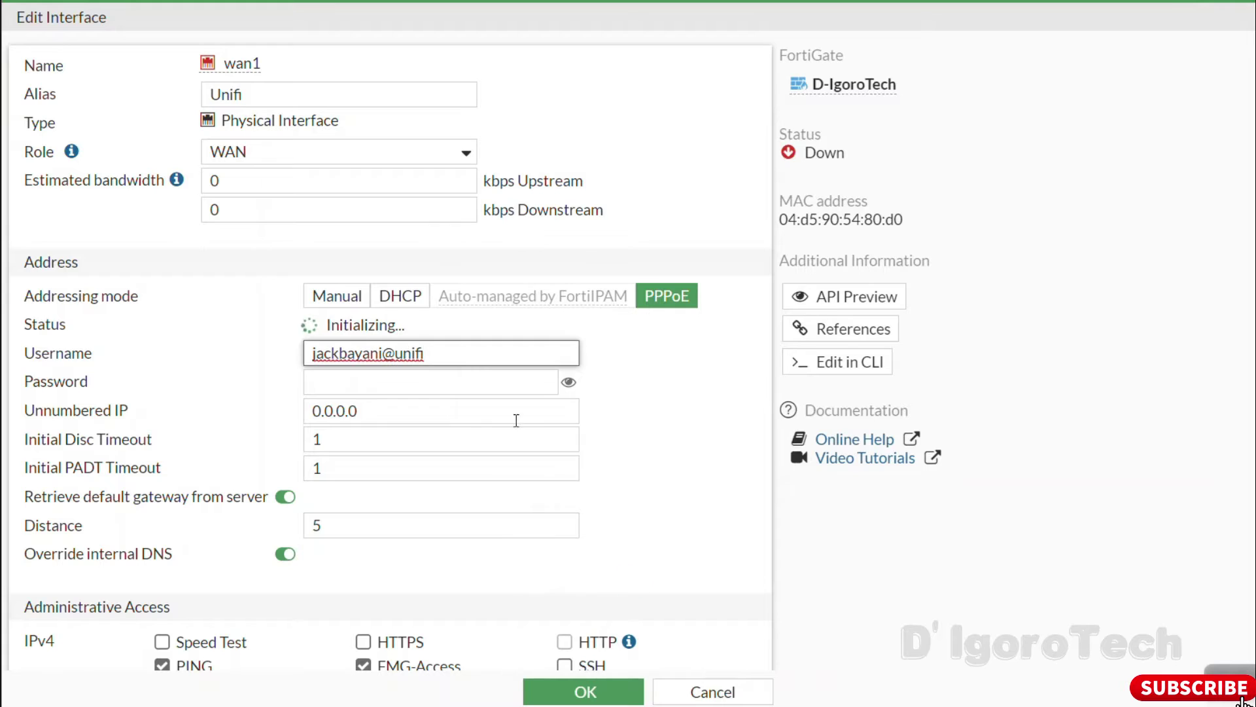
Copy the PPPoE password from the Notepad notes into the Password field.
key(alt+Tab)
click(553, 218)
drag(553, 218, 402, 220)
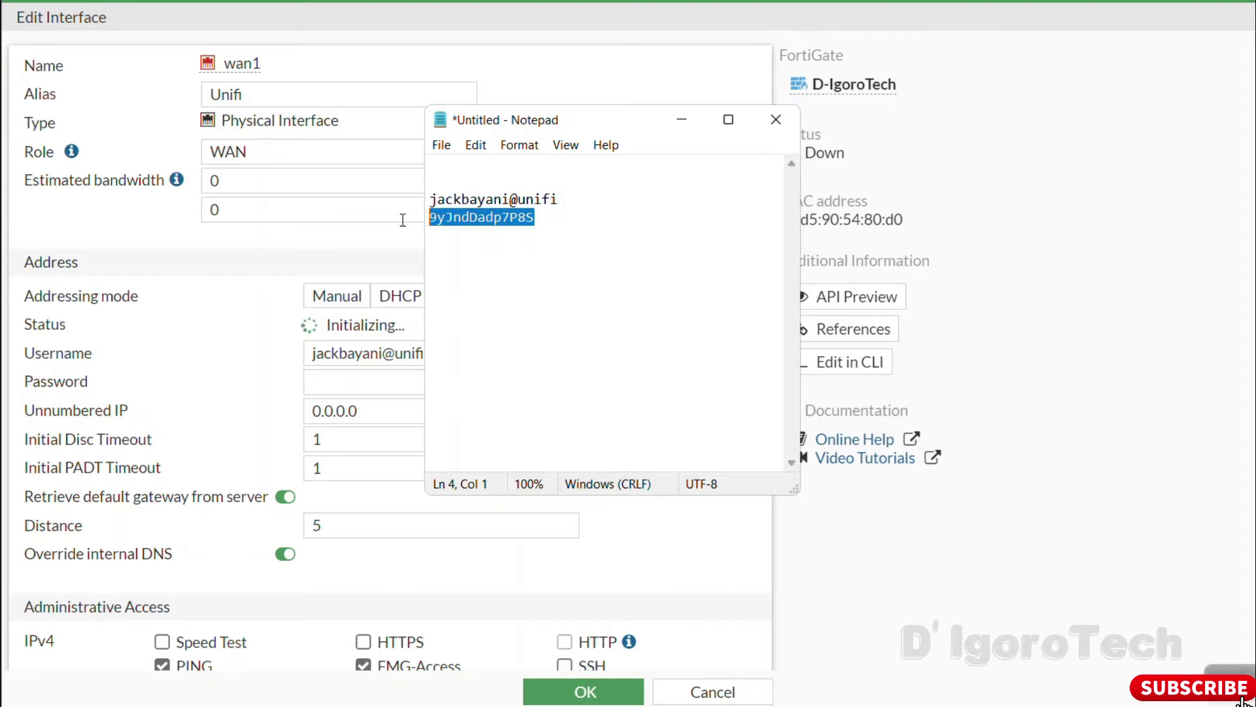
click(338, 380)
key(ctrl+v)
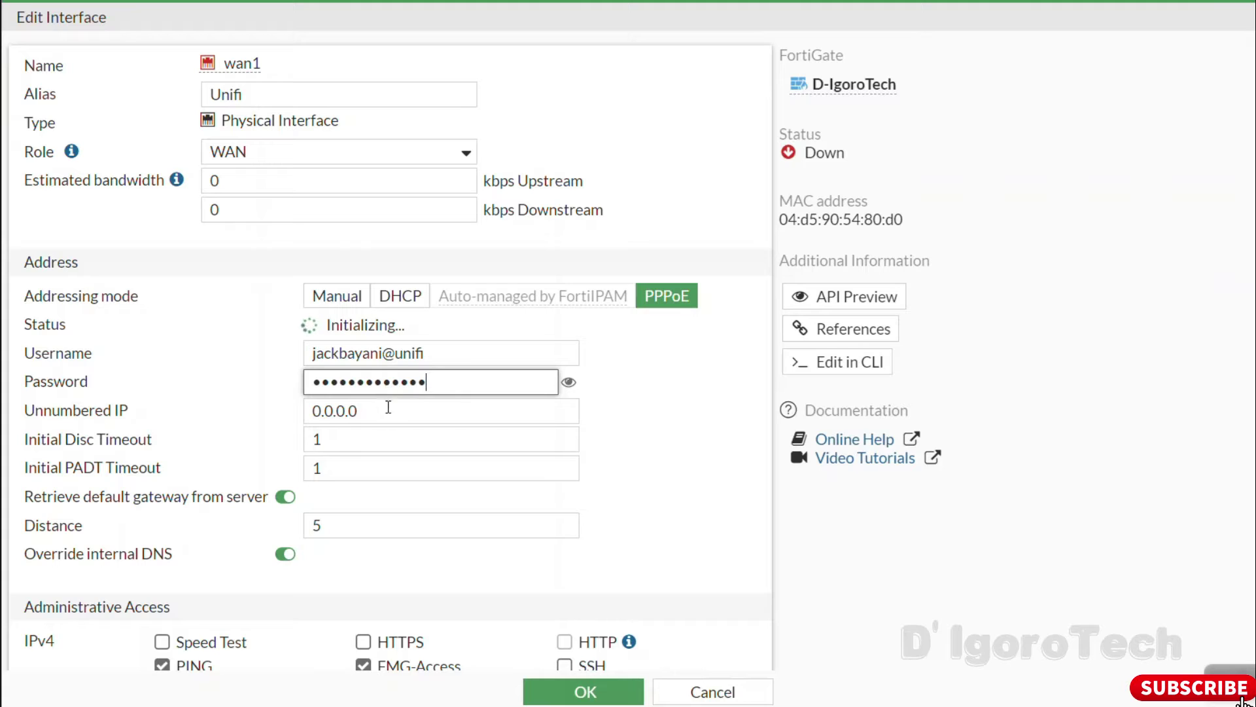
Keep 'Retrieve default gateway from server' on with distance 5.
click(322, 470)
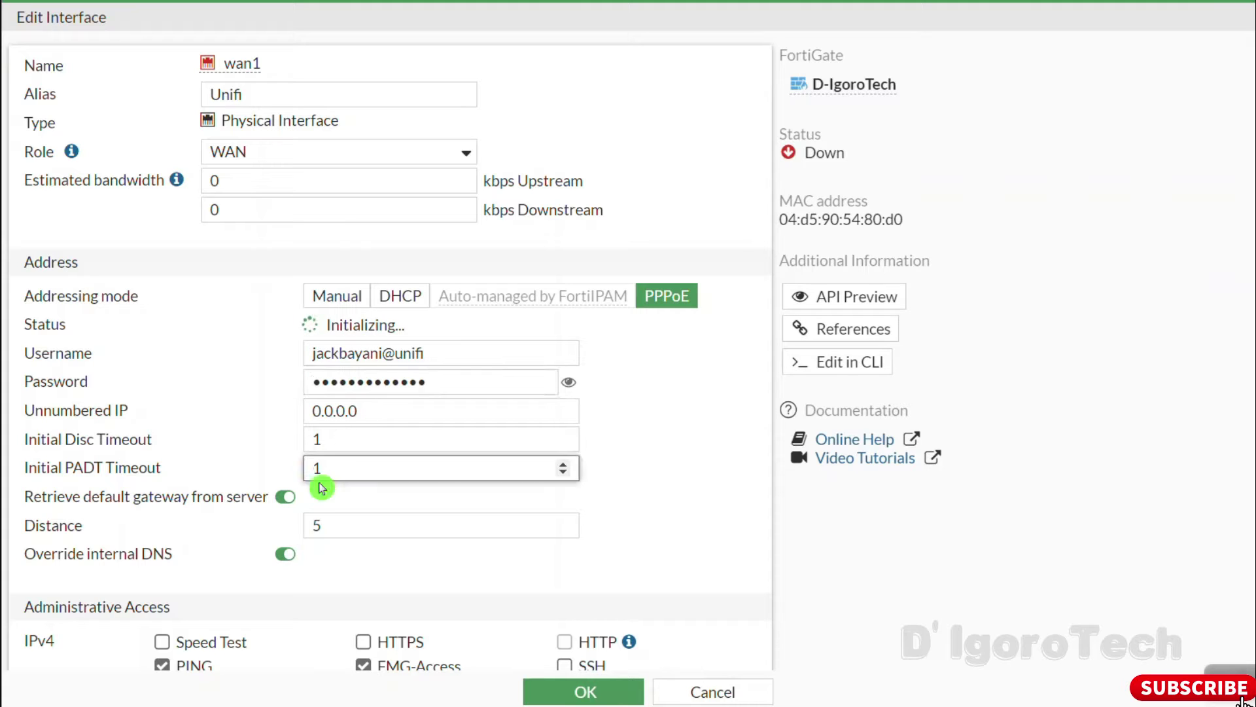
click(285, 498)
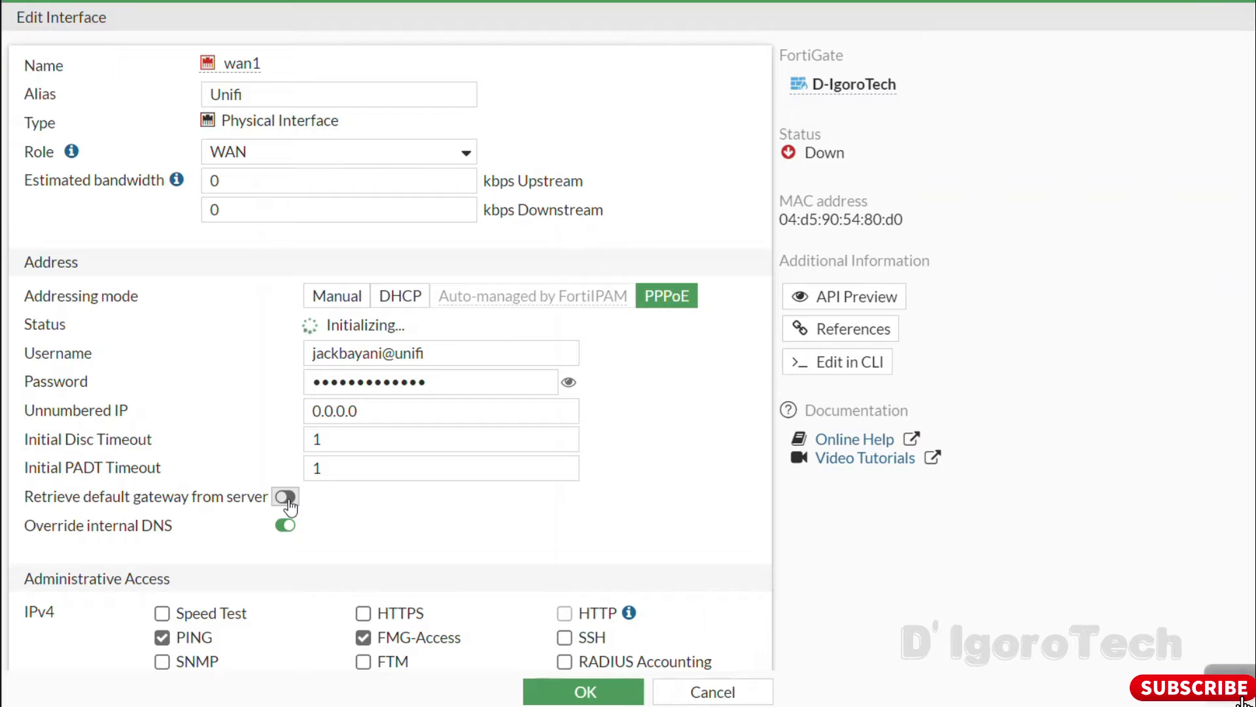
click(286, 497)
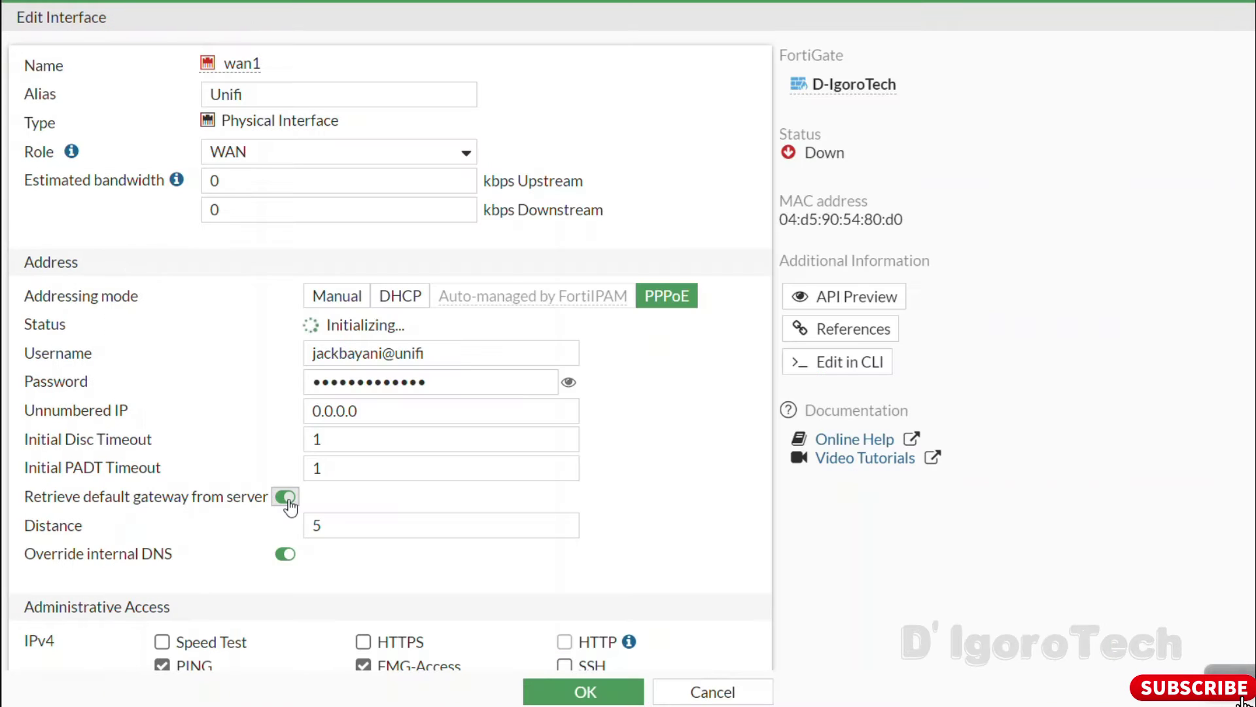
drag(326, 522, 305, 526)
click(306, 526)
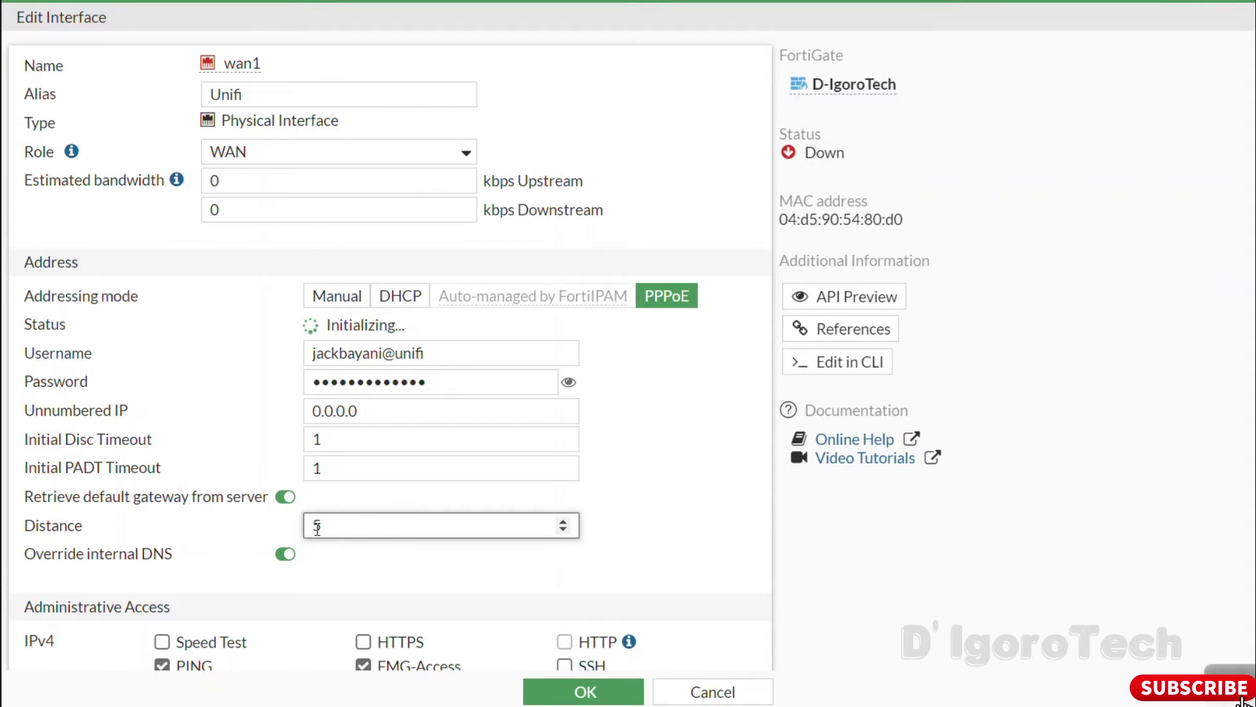
scroll(317, 527, down, 5)
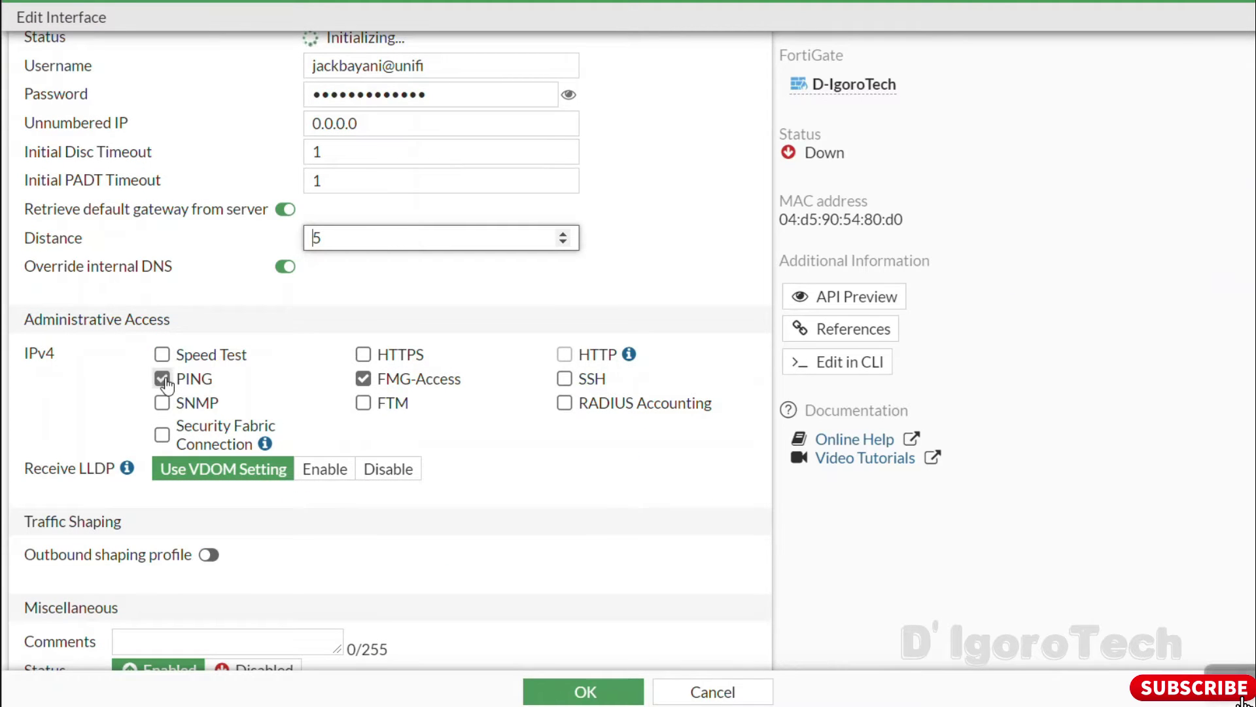
Set wan1 administrative access to PING, HTTPS and SSH, dropping FMG-Access and HTTP.
click(363, 378)
click(363, 355)
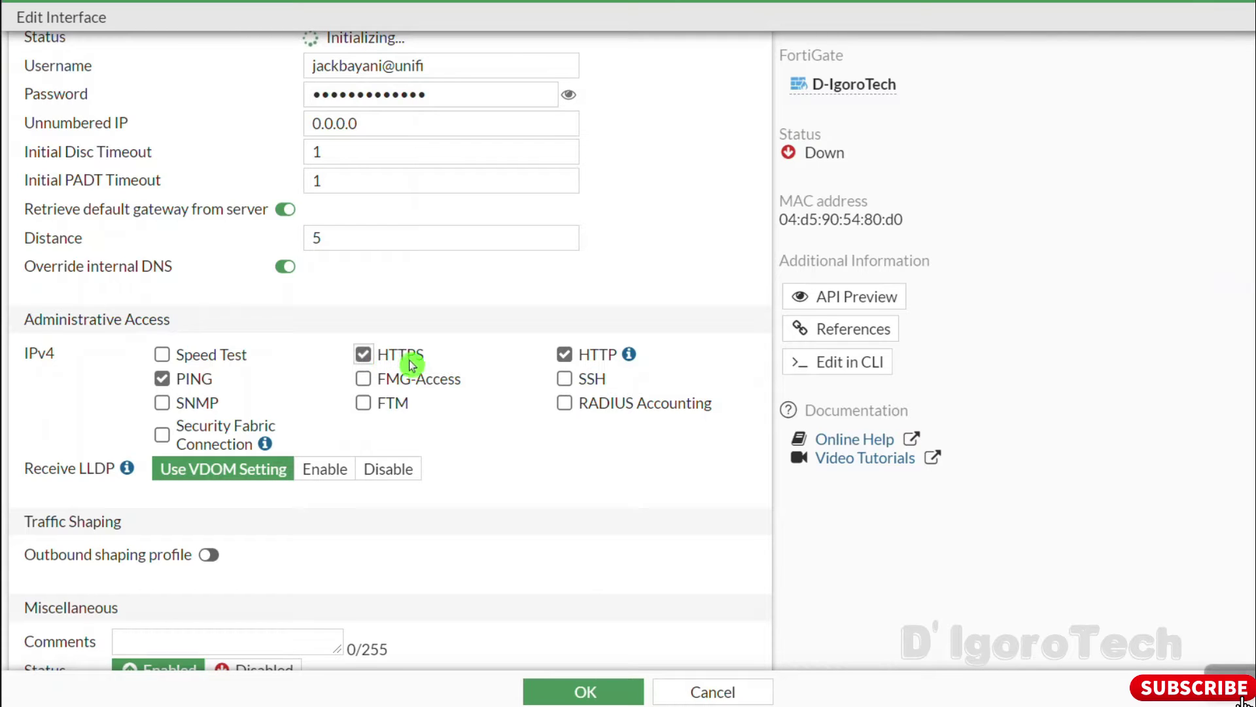
click(564, 354)
click(567, 386)
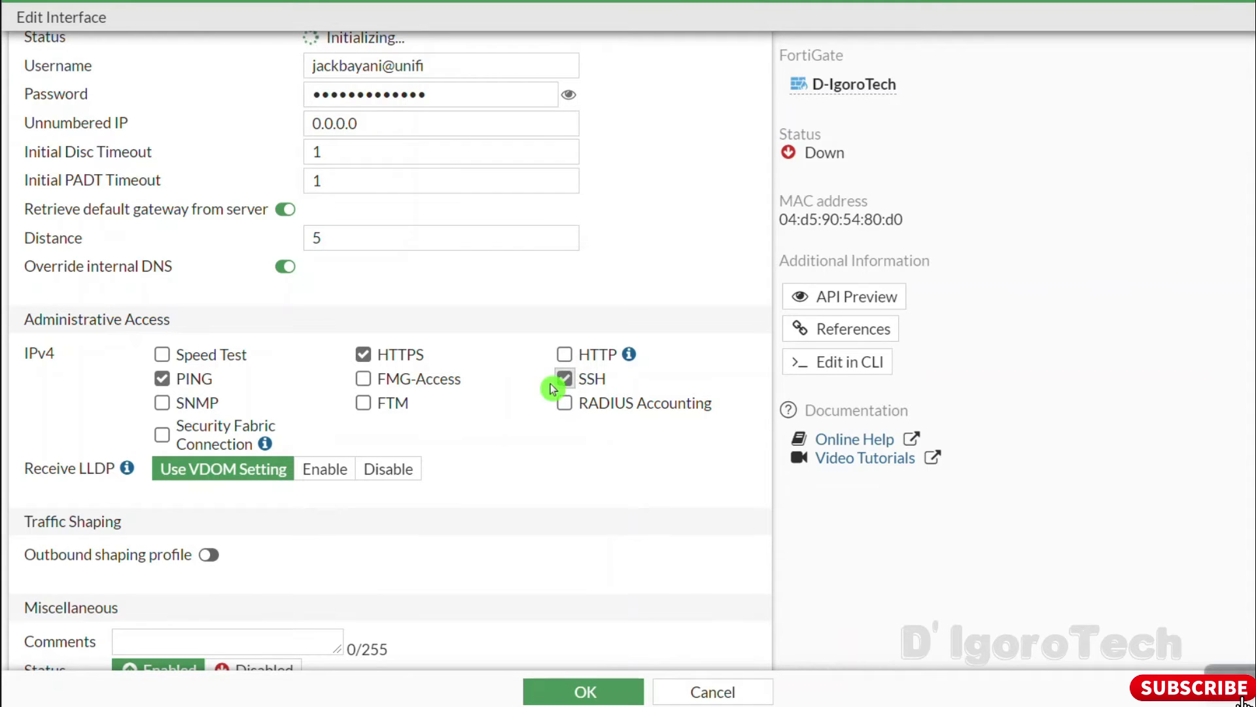
scroll(561, 387, down, 2)
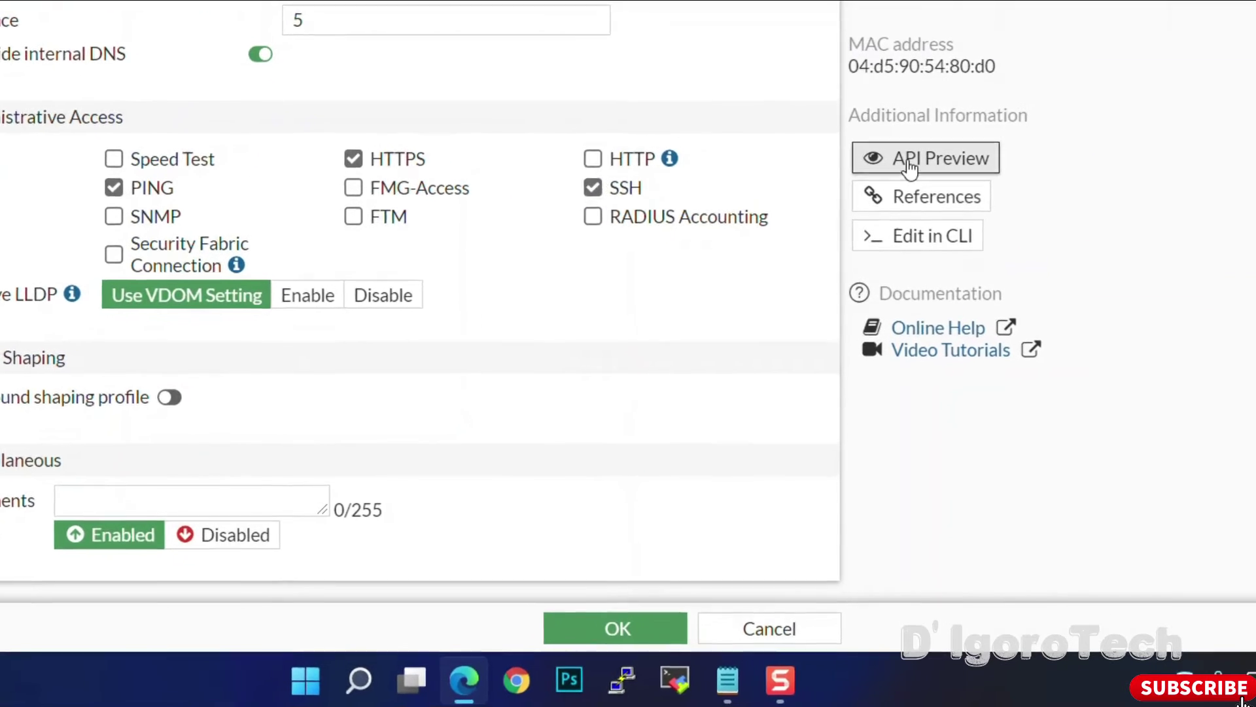
Review the wan1 API preview (pppoe mode, alias Unifi, access list) and close it.
click(908, 192)
drag(468, 453, 570, 457)
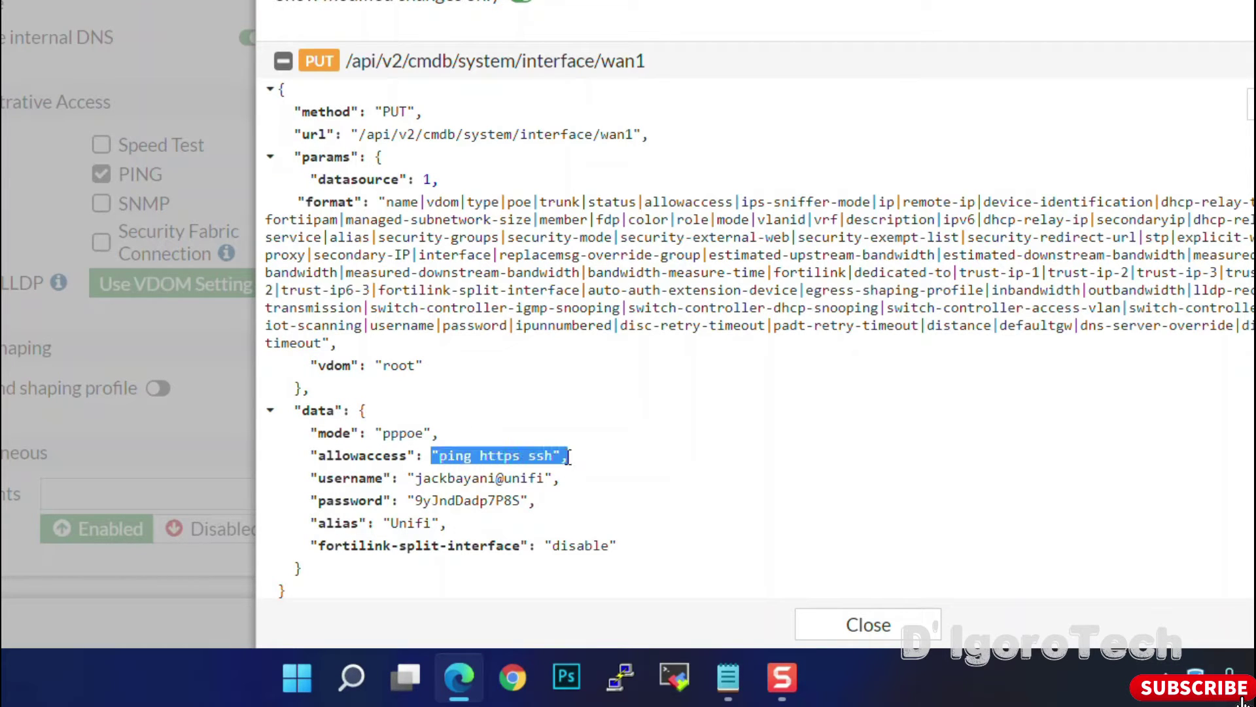
drag(418, 480, 528, 501)
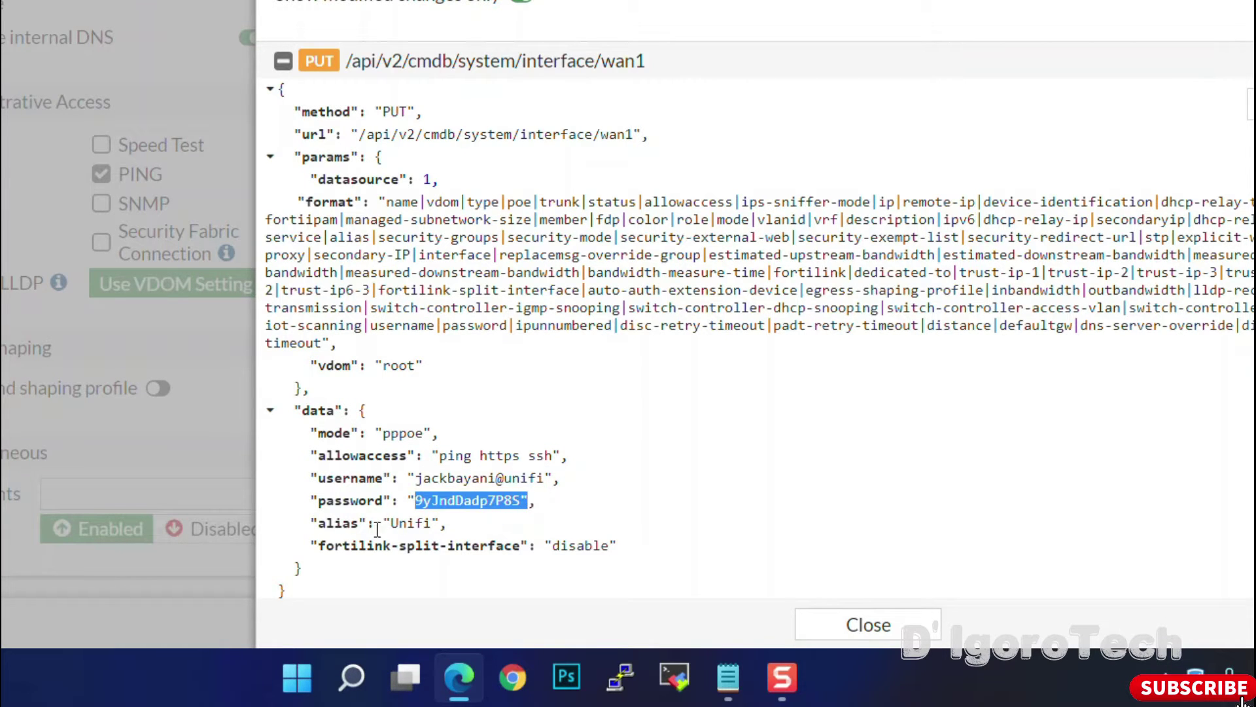
drag(391, 523, 442, 528)
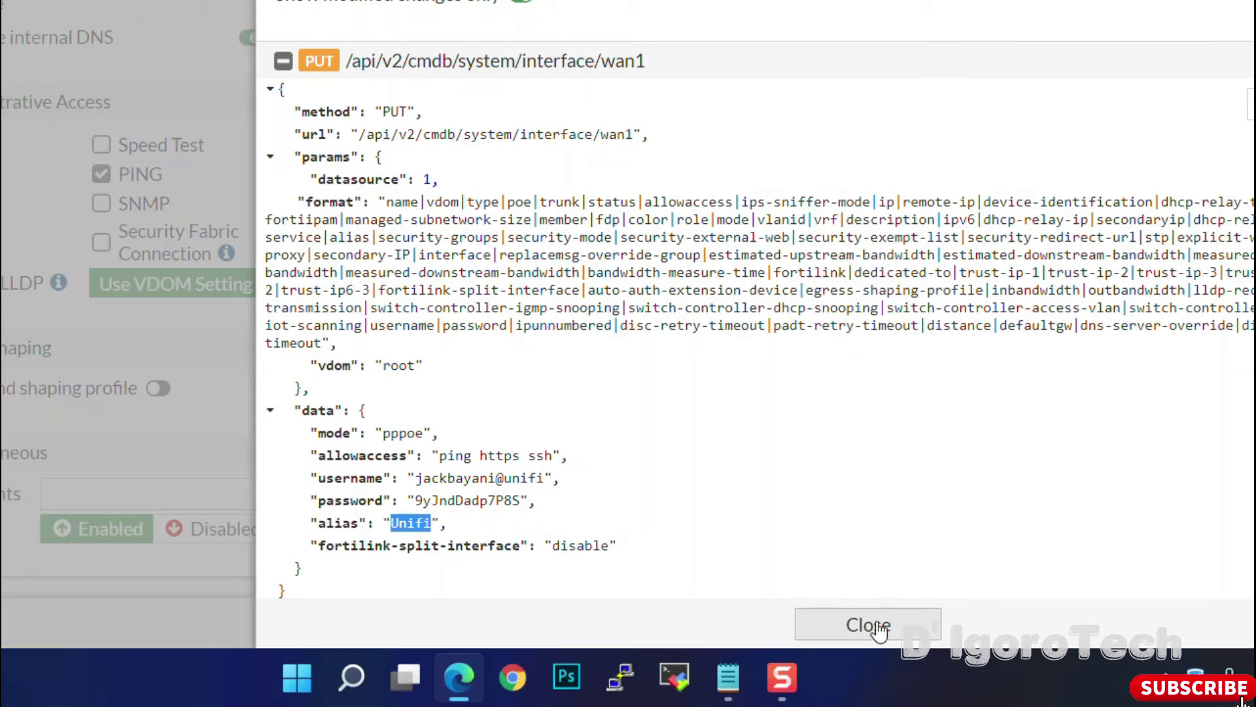
click(870, 625)
scroll(715, 509, down, 2)
Save wan1, then reopen it, delete the Unifi alias, set Manual addressing and save.
click(689, 650)
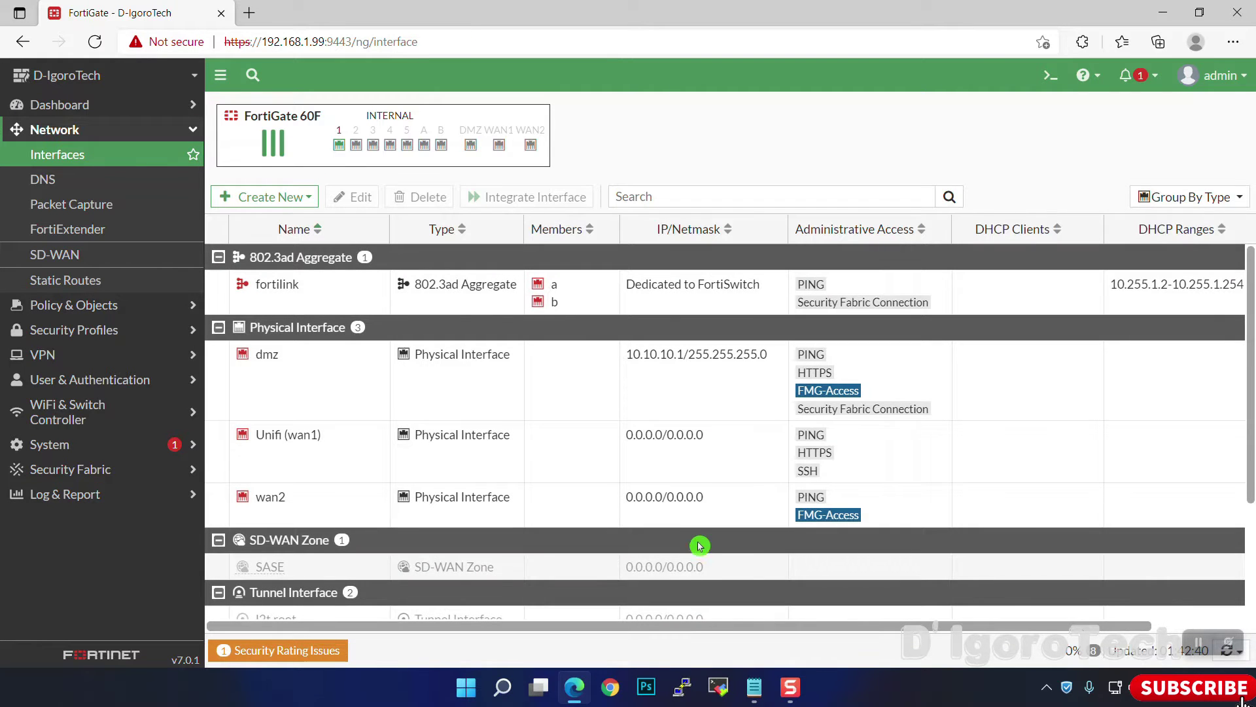
click(608, 467)
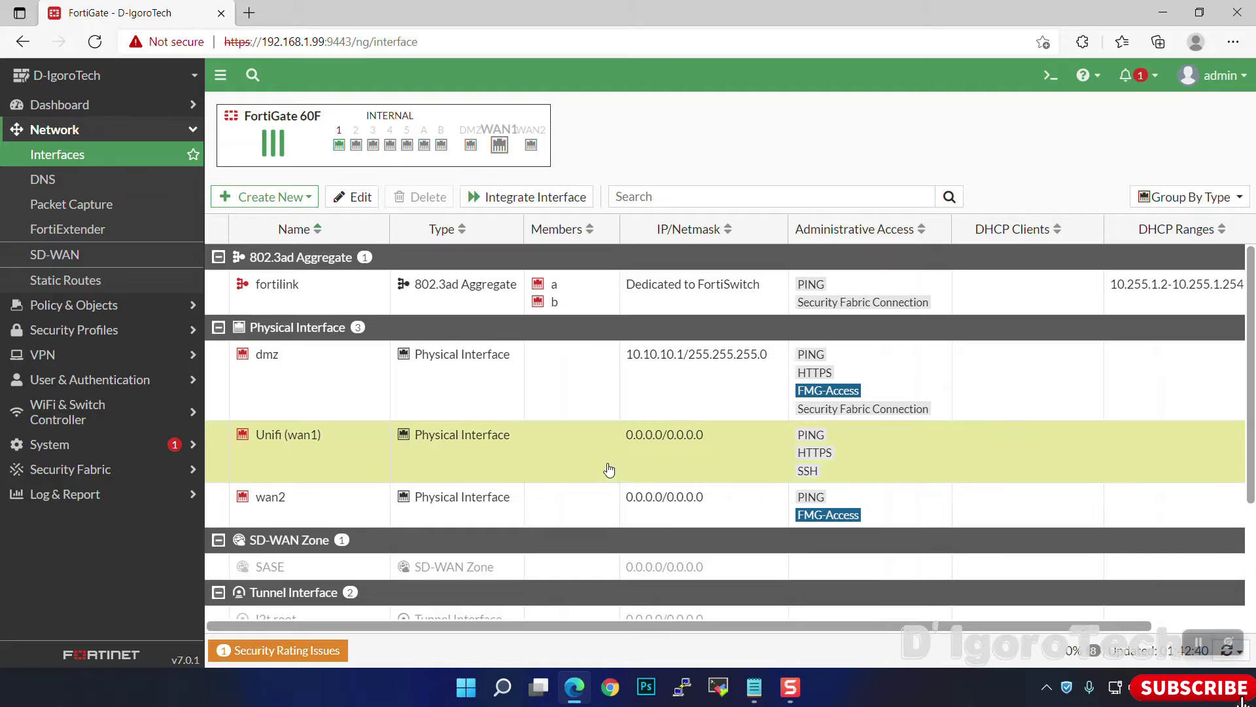
double_click(494, 449)
click(445, 168)
drag(445, 168, 362, 171)
key(BackSpace)
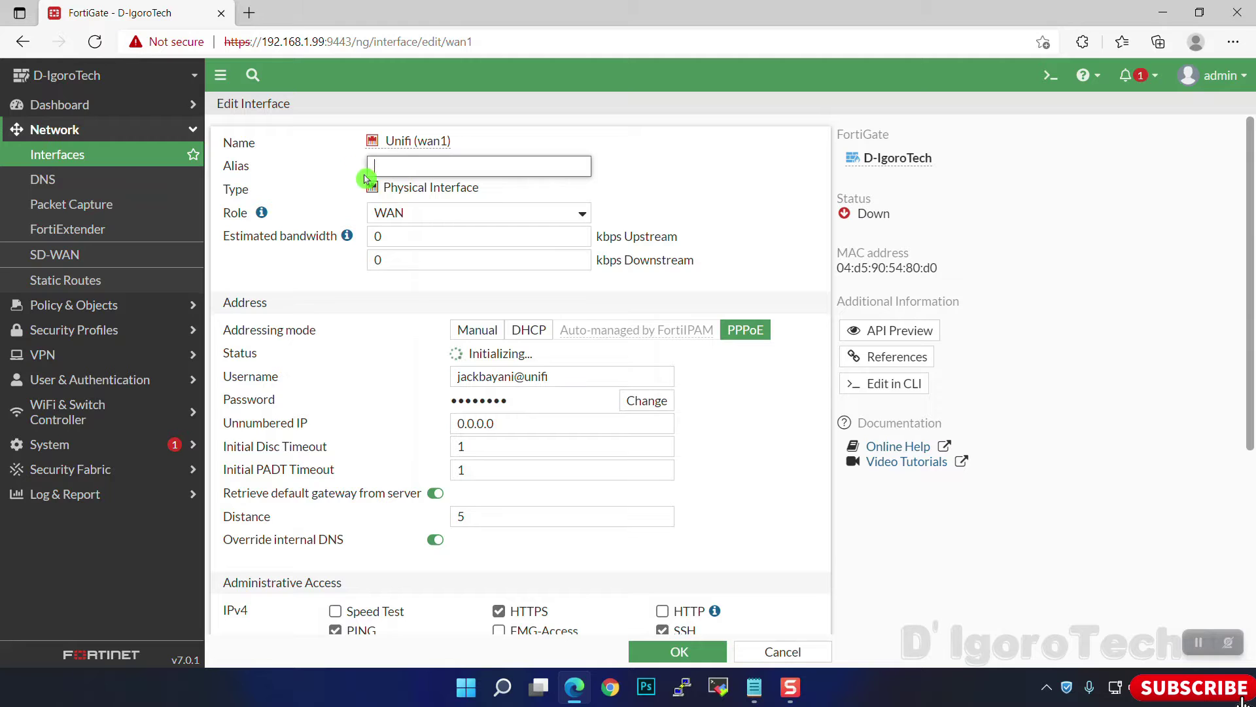
click(467, 330)
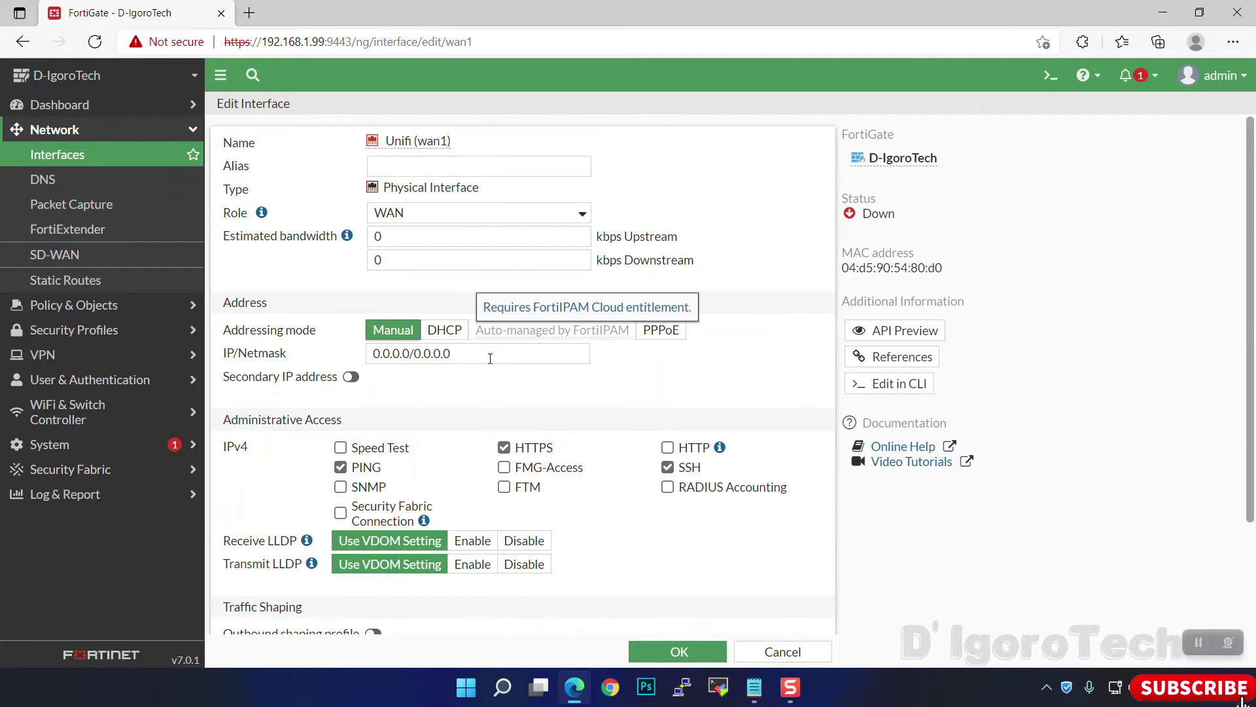
click(657, 646)
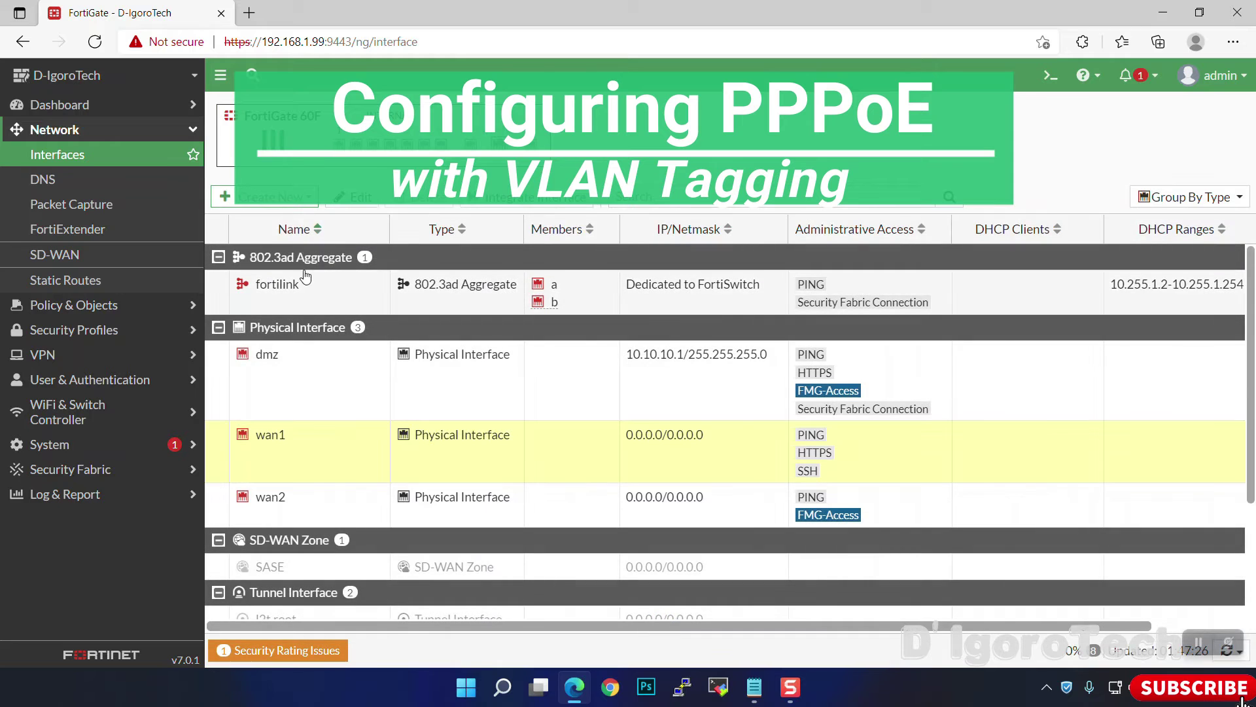
Create a new interface named WAN with alias Unifi.
click(275, 196)
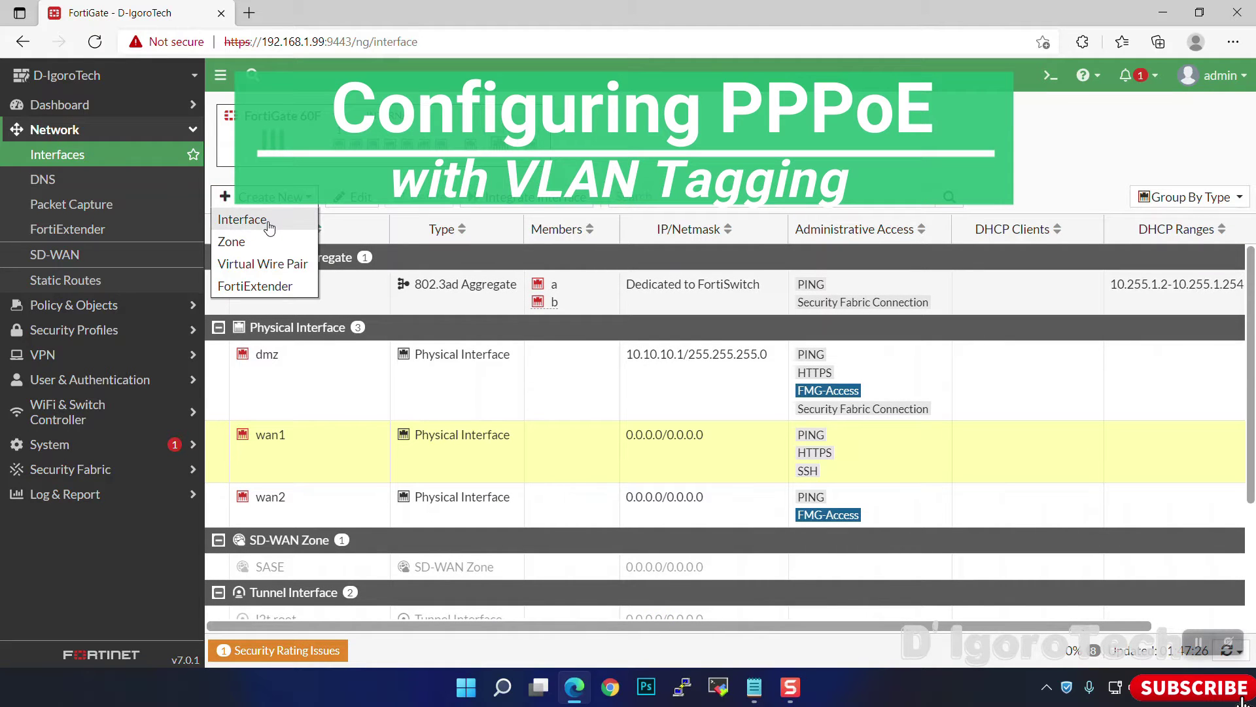
click(269, 223)
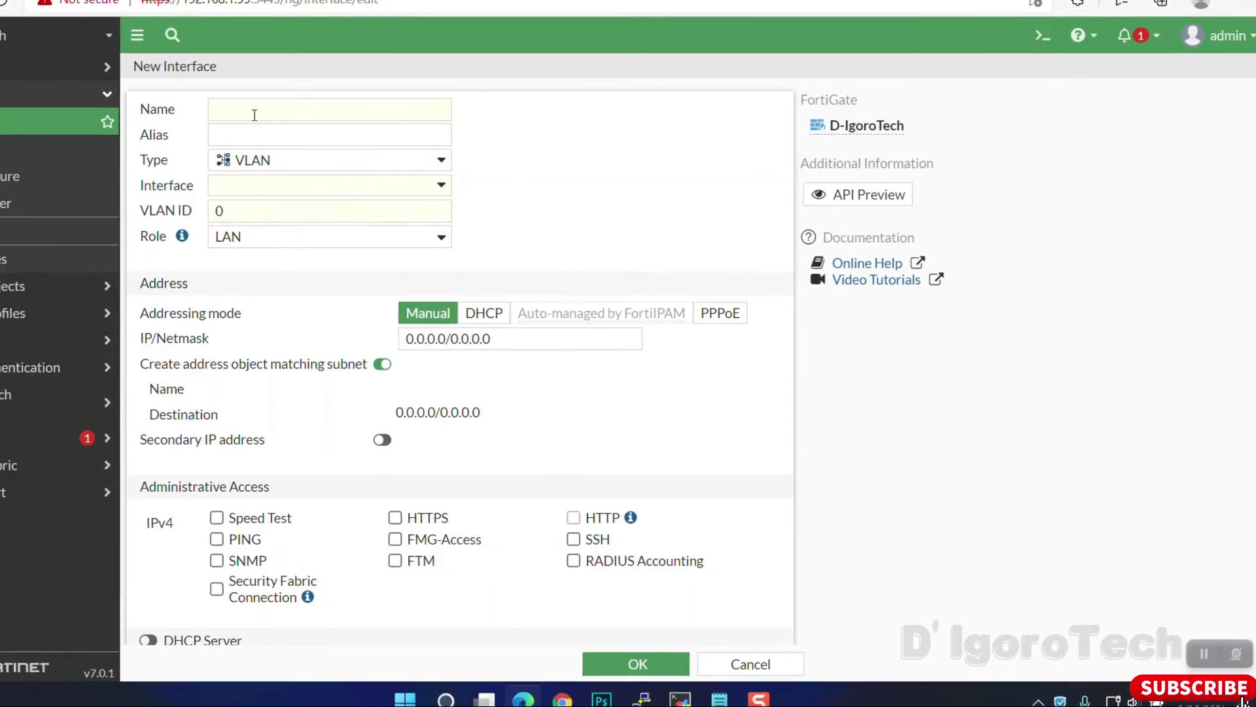
click(324, 143)
text(WAN)
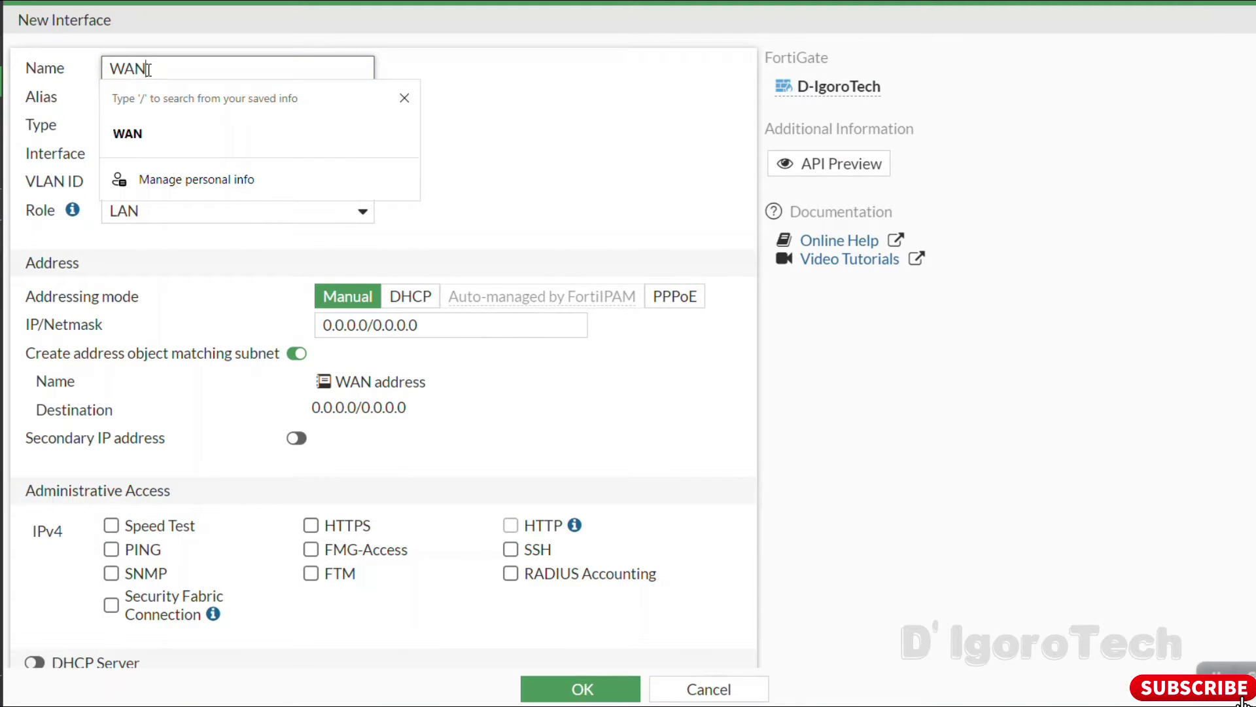
key(Tab)
text(Un)
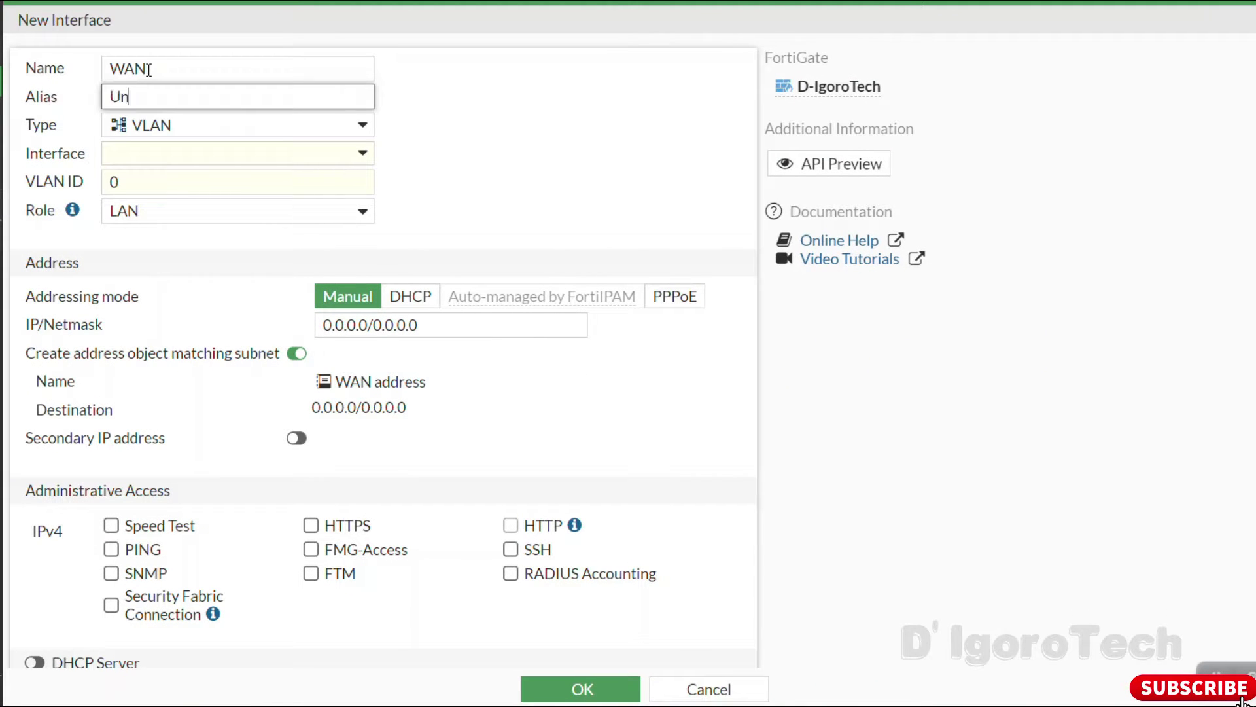
Make it a VLAN on wan1 with VLAN ID 500, WAN role and PPPoE addressing.
click(183, 127)
click(183, 128)
click(175, 157)
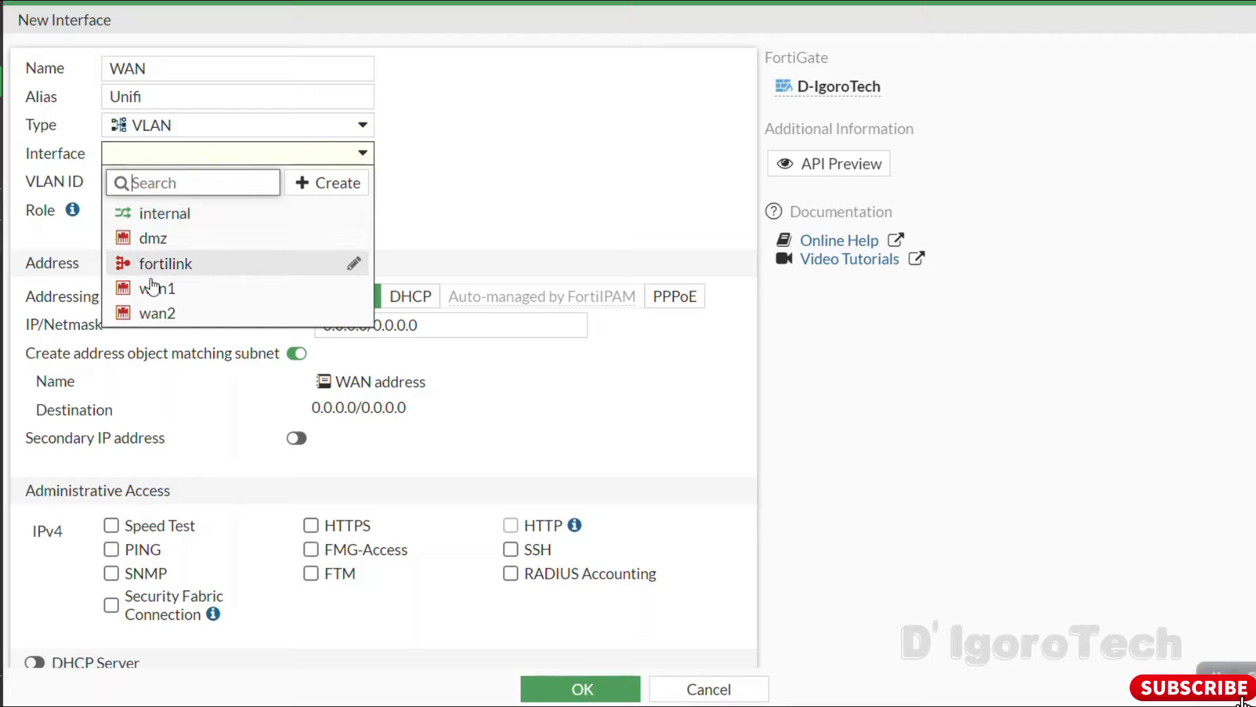
click(167, 294)
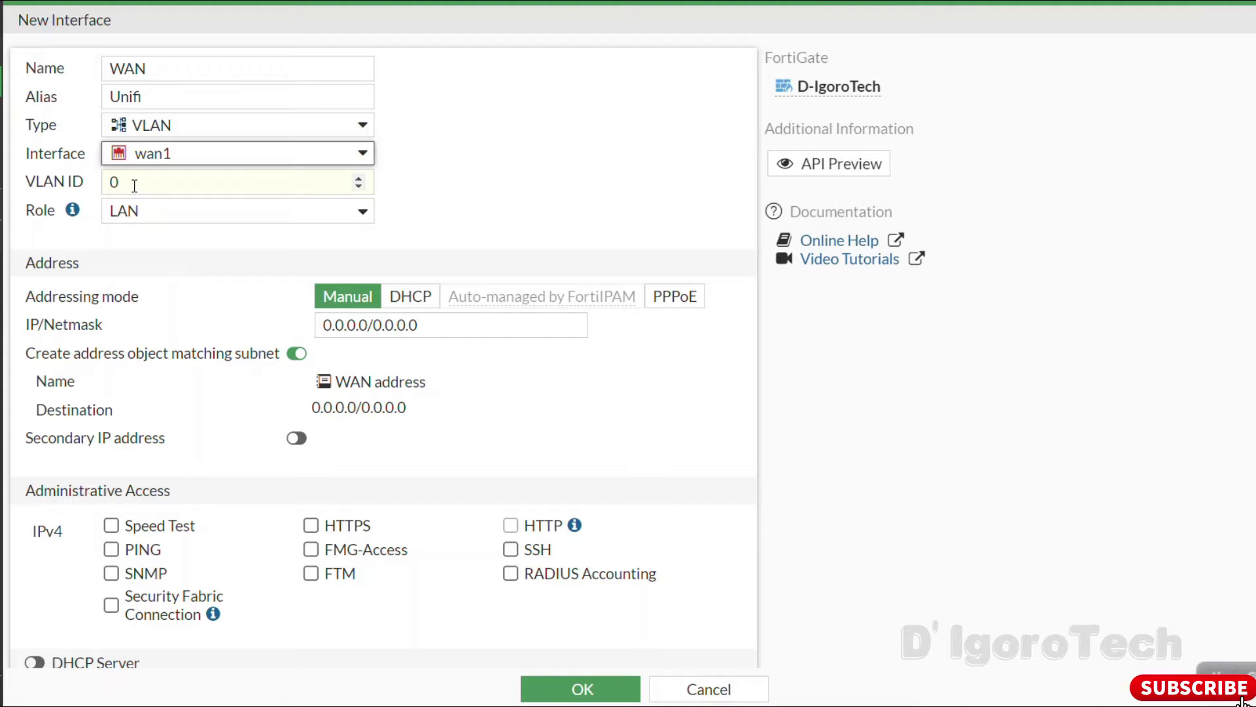
click(143, 183)
drag(122, 181, 108, 182)
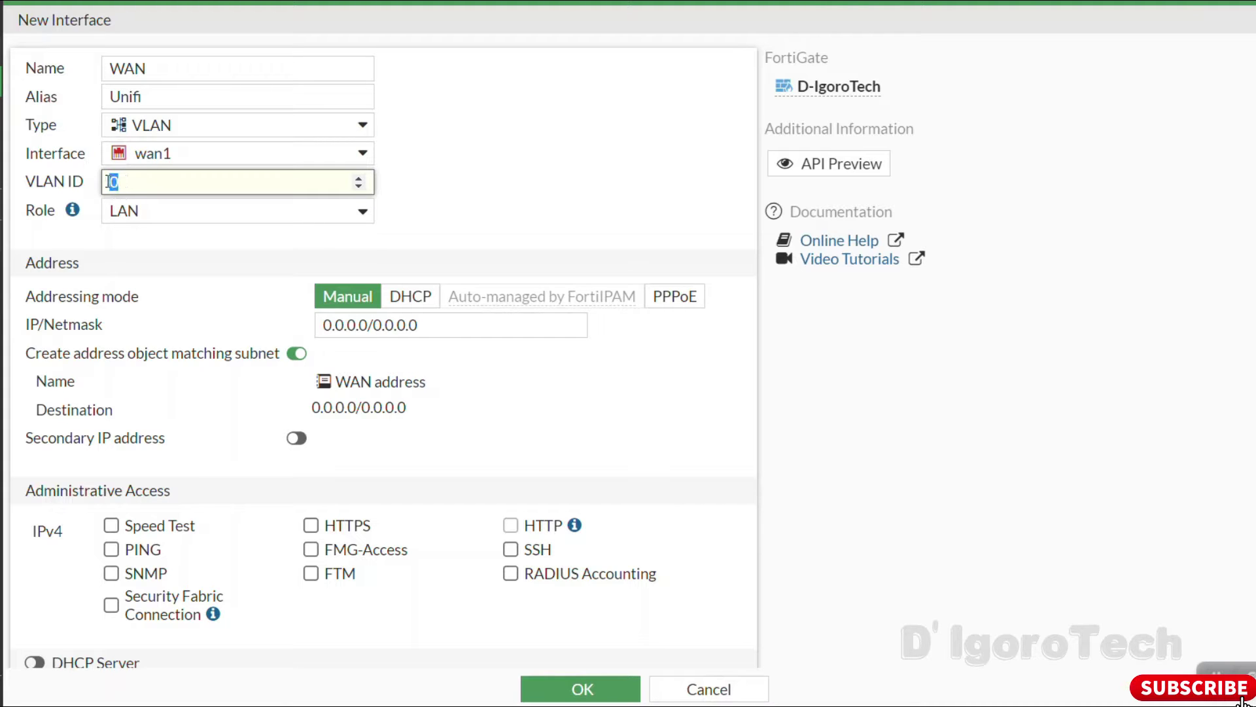
text(500)
drag(164, 184, 82, 189)
click(163, 214)
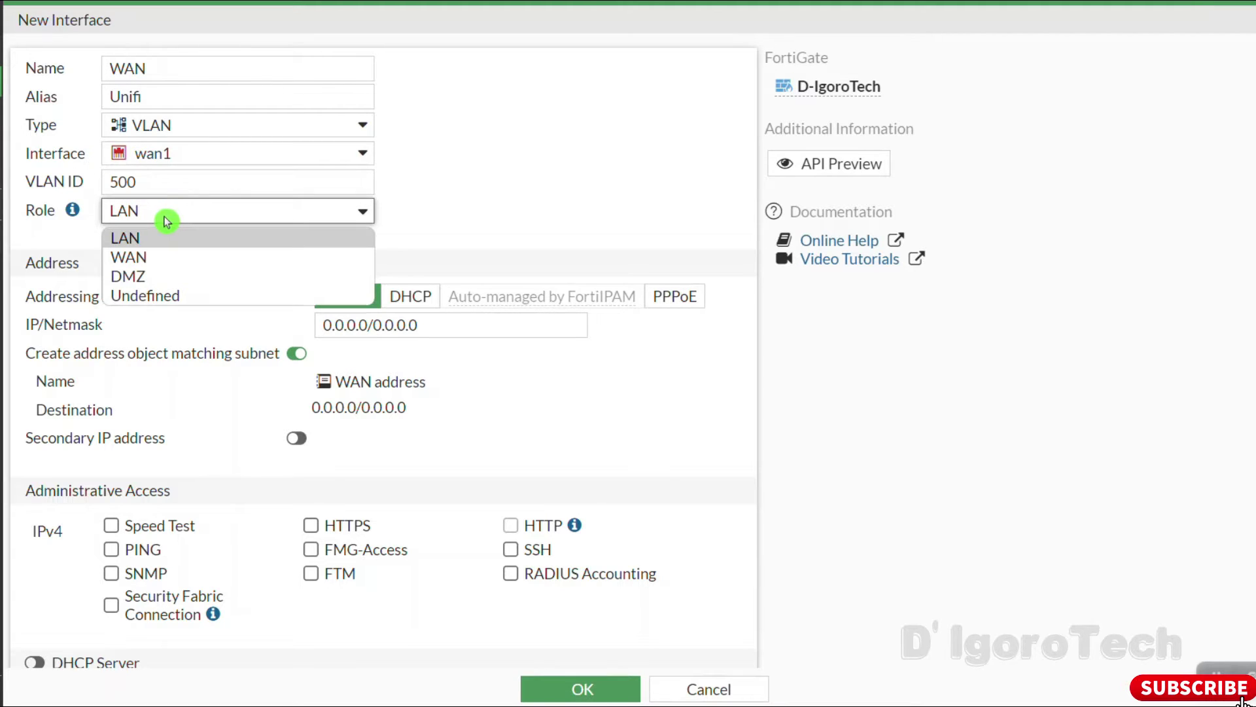
click(149, 260)
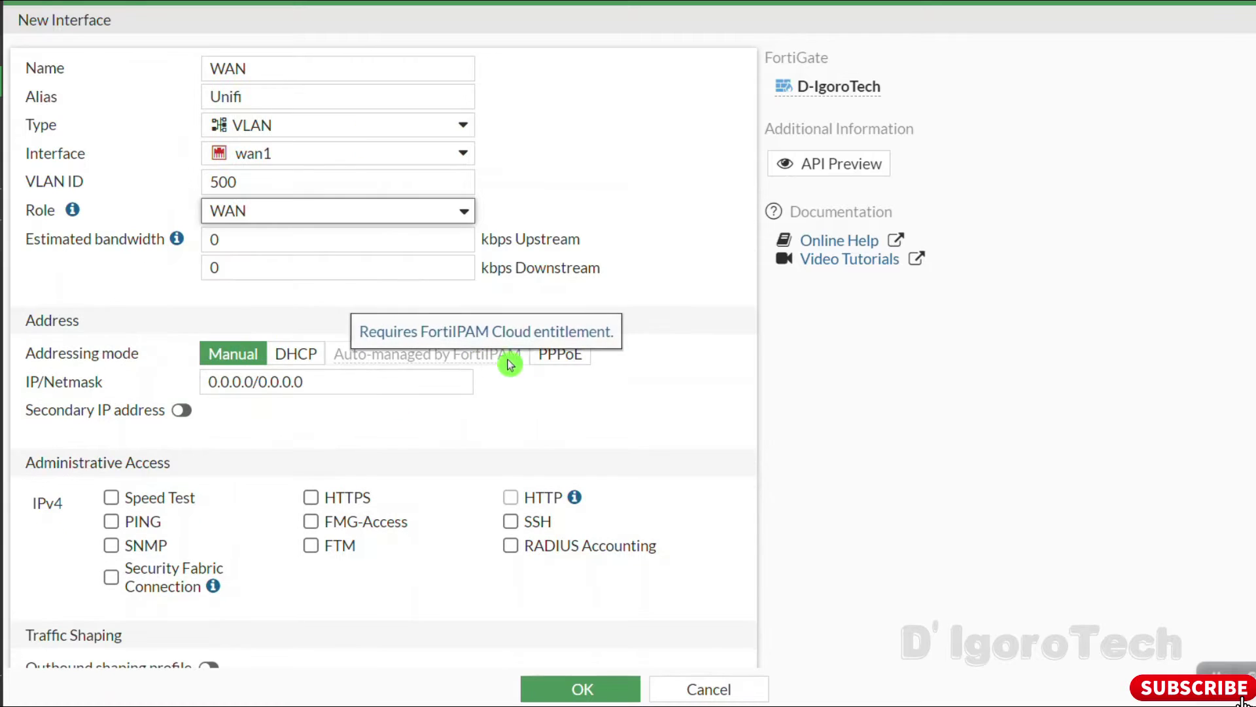
click(567, 356)
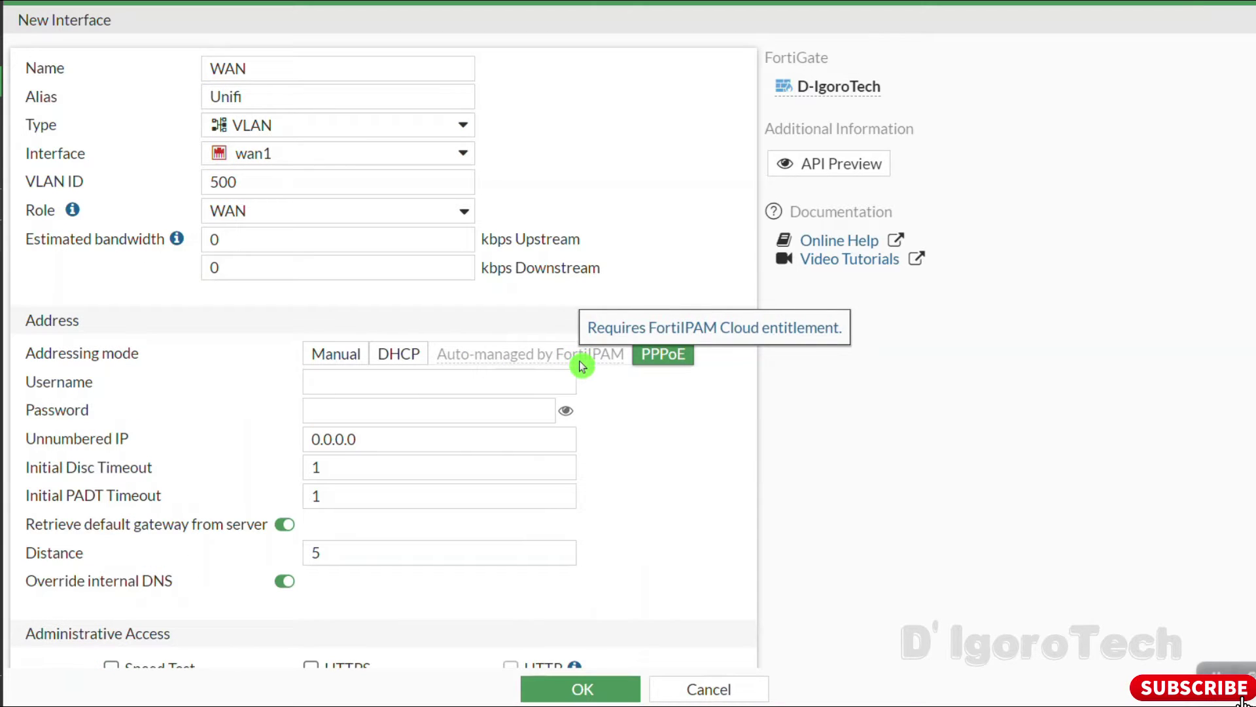
Copy the PPPoE username and password from the notes into the interface form.
key(alt+Tab)
drag(575, 202, 380, 202)
key(ctrl+c)
click(340, 383)
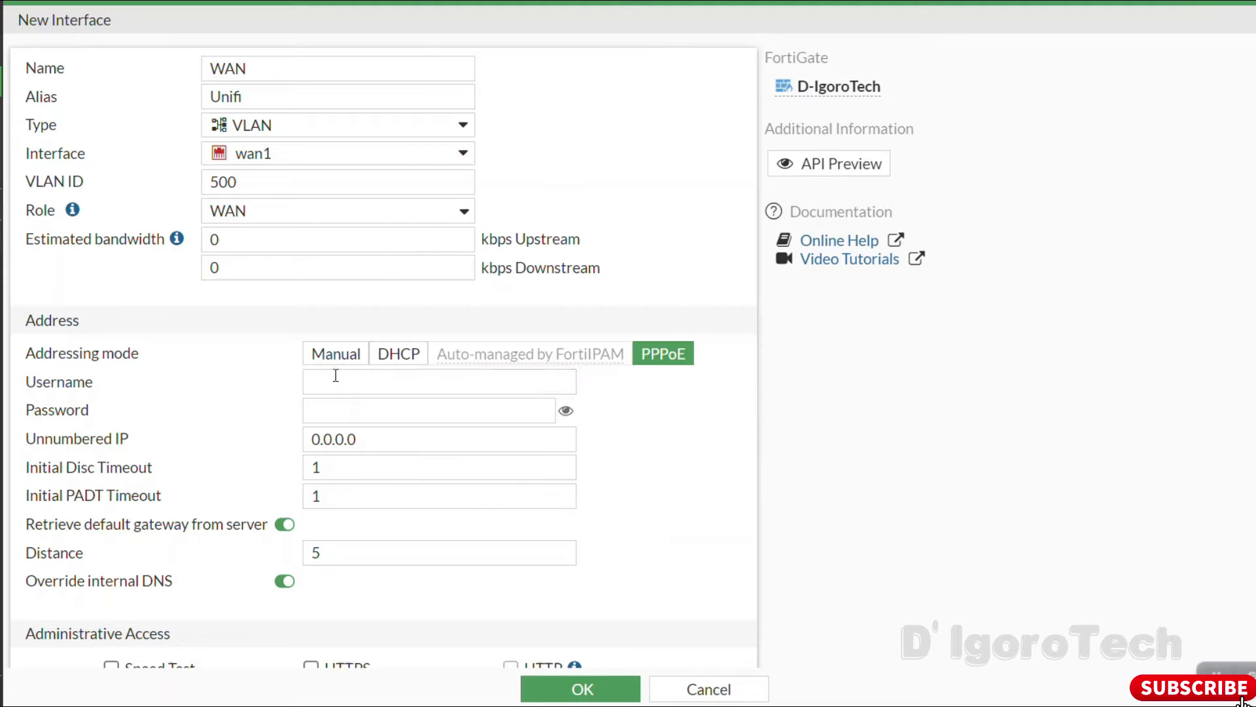
key(ctrl+v)
key(alt+Tab)
drag(556, 219, 403, 219)
key(ctrl+c)
click(360, 407)
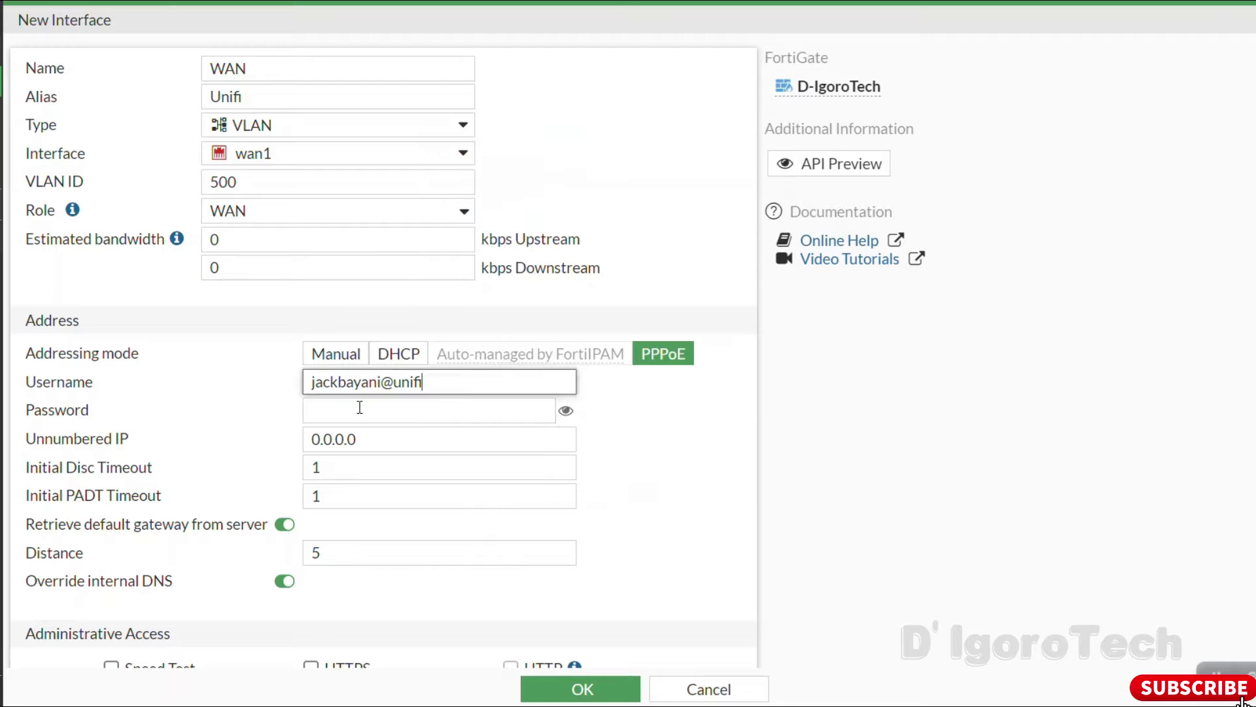
key(ctrl+v)
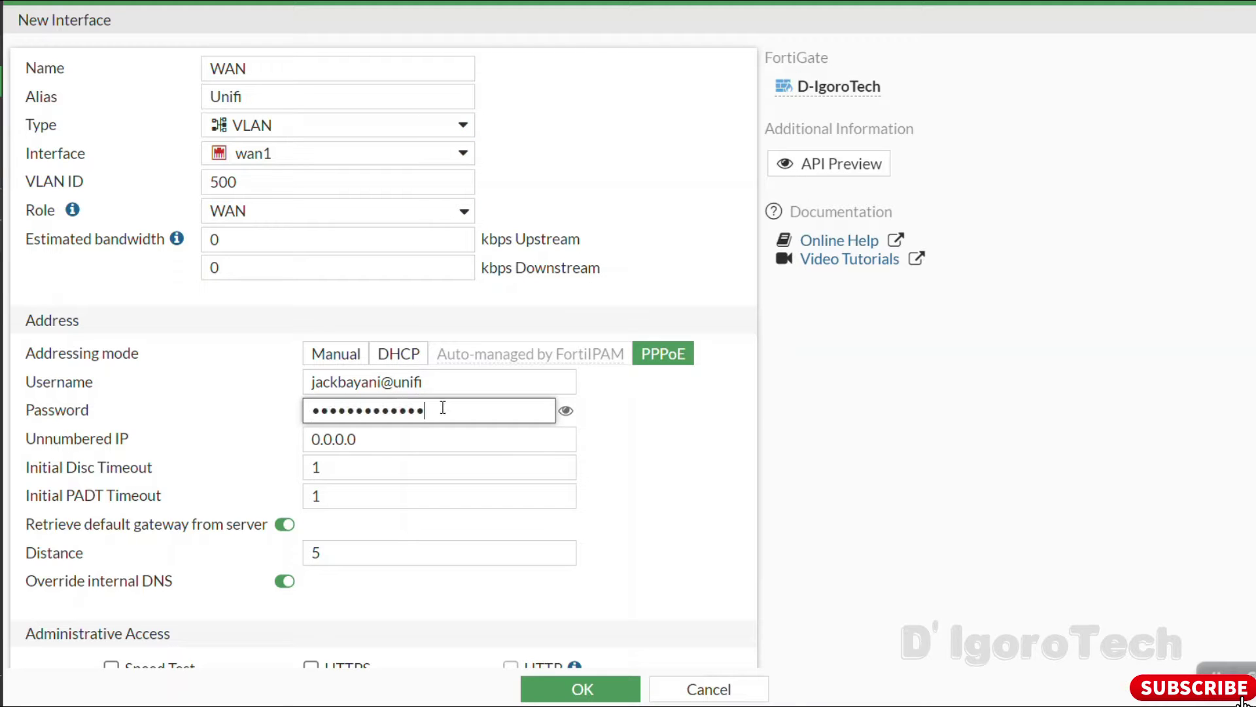
scroll(427, 438, down, 2)
click(294, 437)
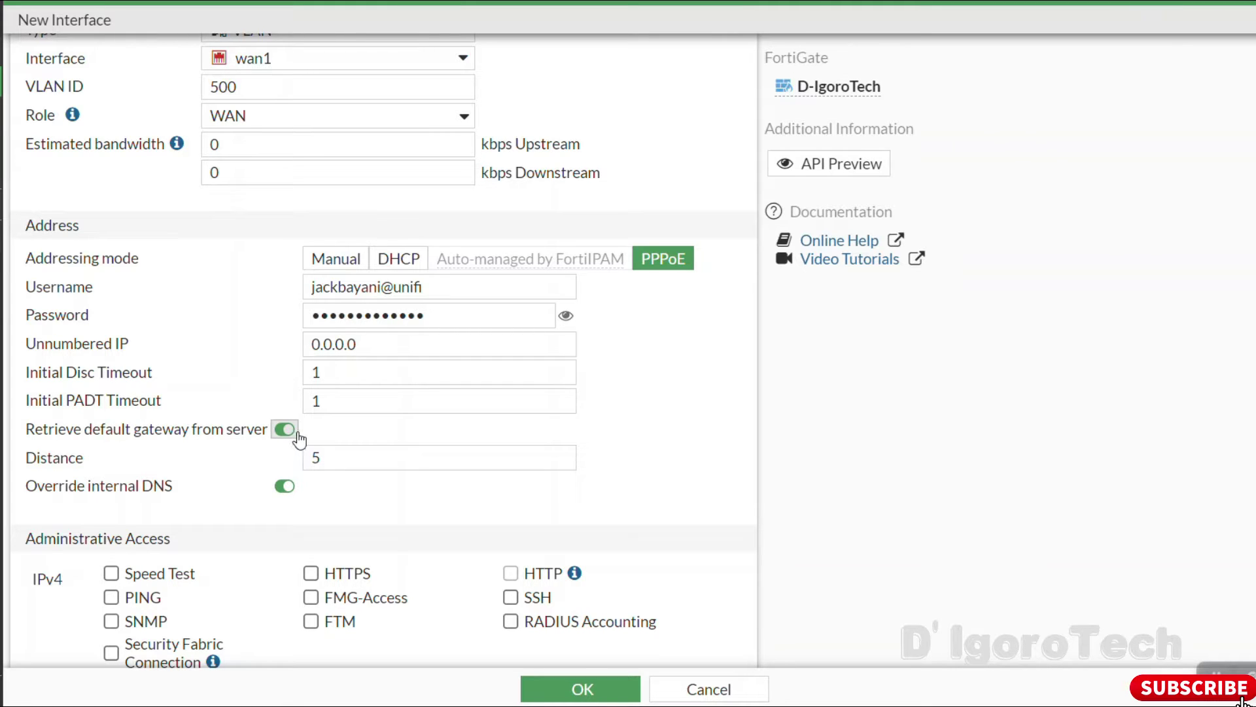
Allow PING, HTTPS and SSH administrative access on WAN, with HTTP unchecked.
click(317, 458)
double_click(314, 457)
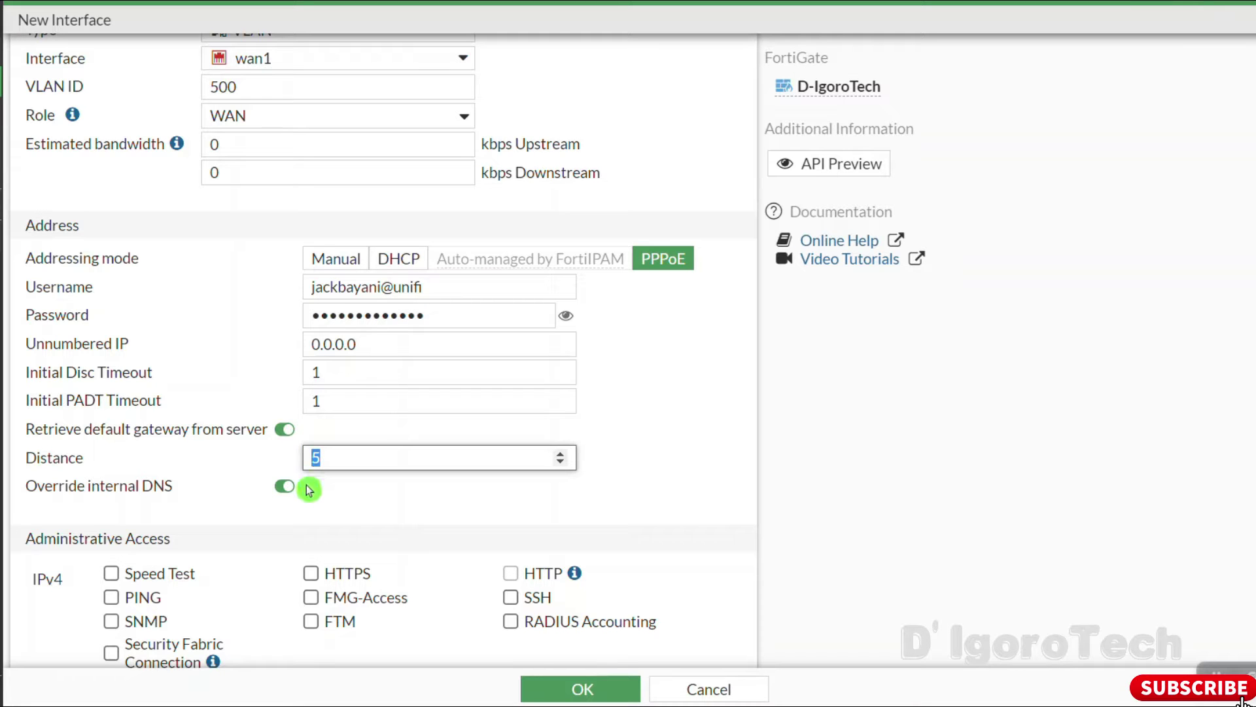
scroll(261, 543, down, 2)
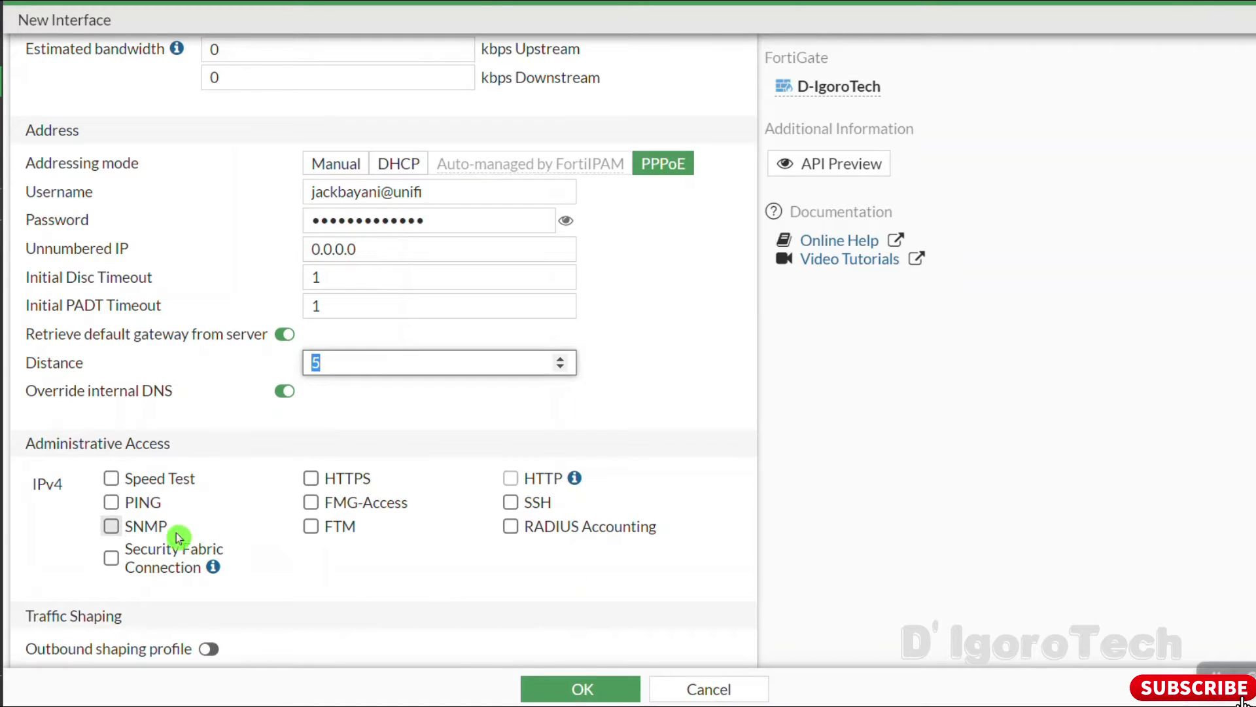
click(114, 517)
click(113, 510)
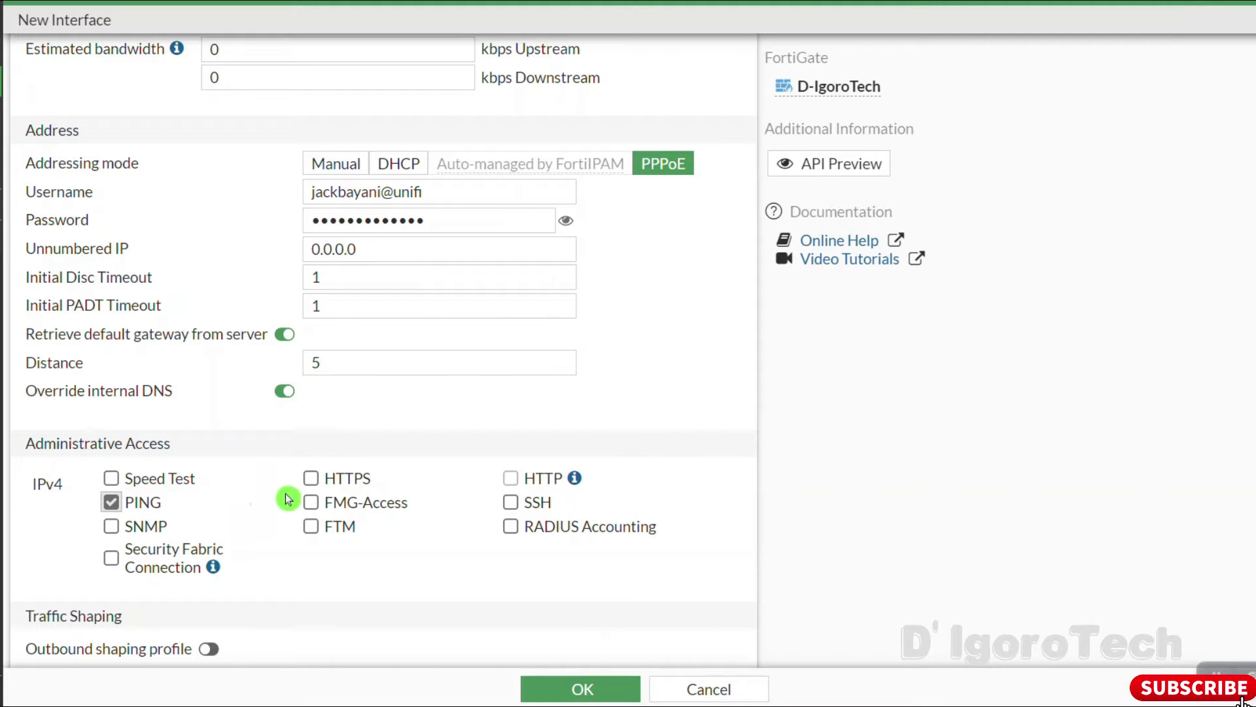
click(311, 480)
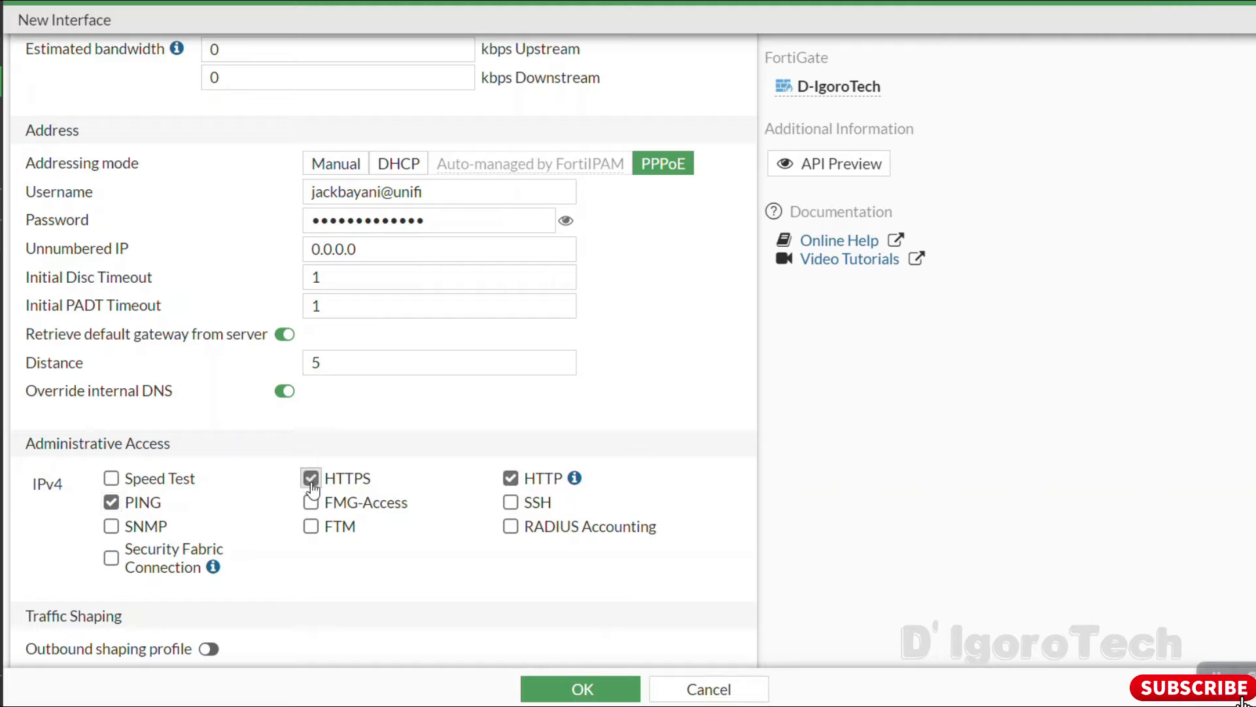
click(512, 479)
click(511, 503)
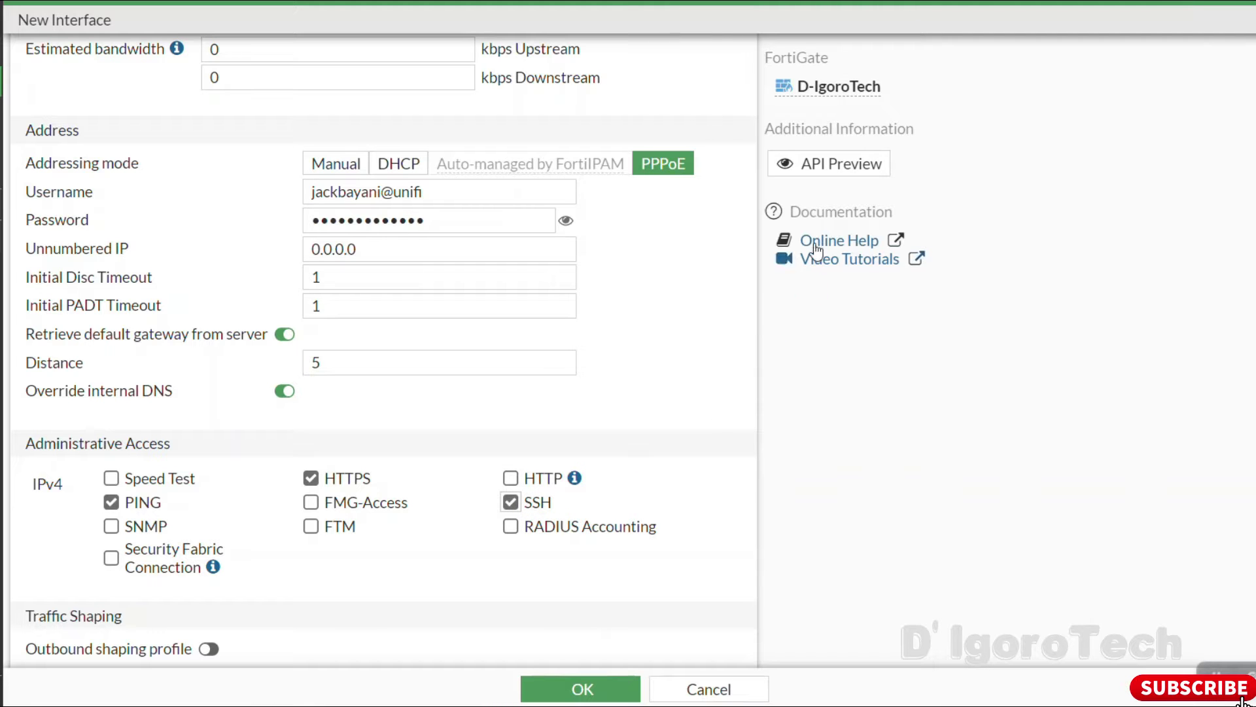
Review the API request preview, close it, and save the WAN VLAN interface.
click(842, 178)
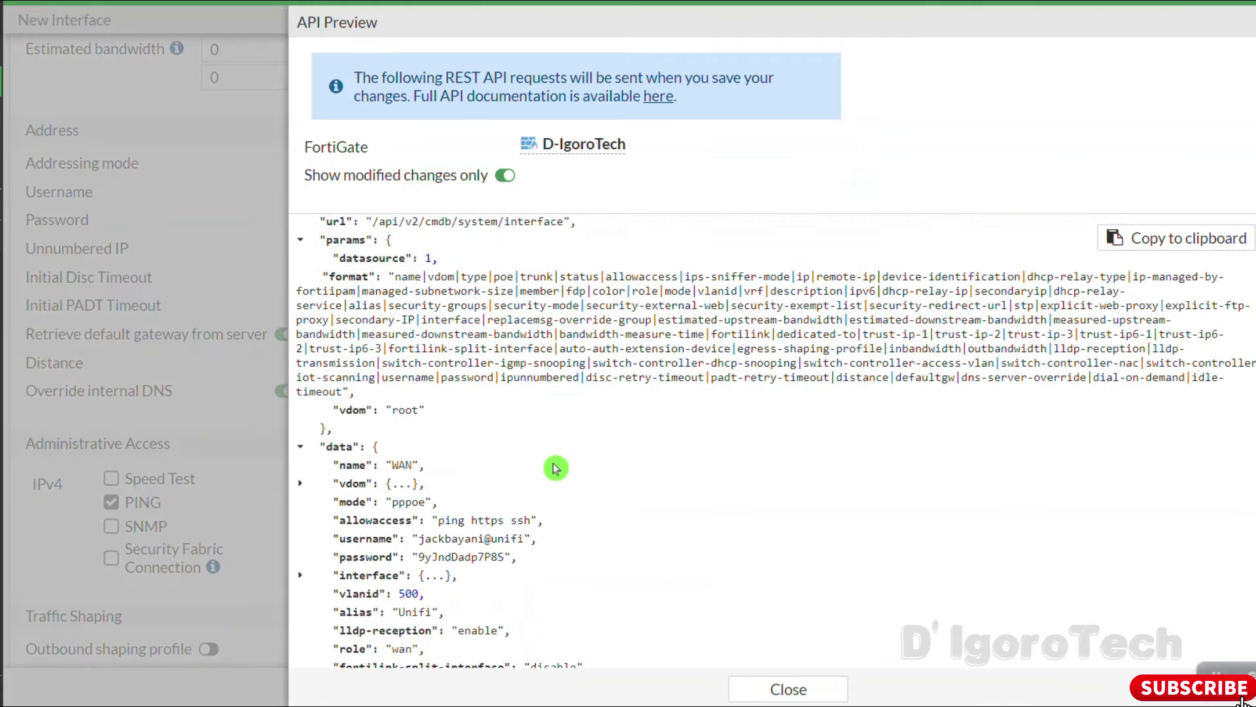
scroll(554, 471, down, 1)
drag(339, 409, 589, 620)
click(799, 684)
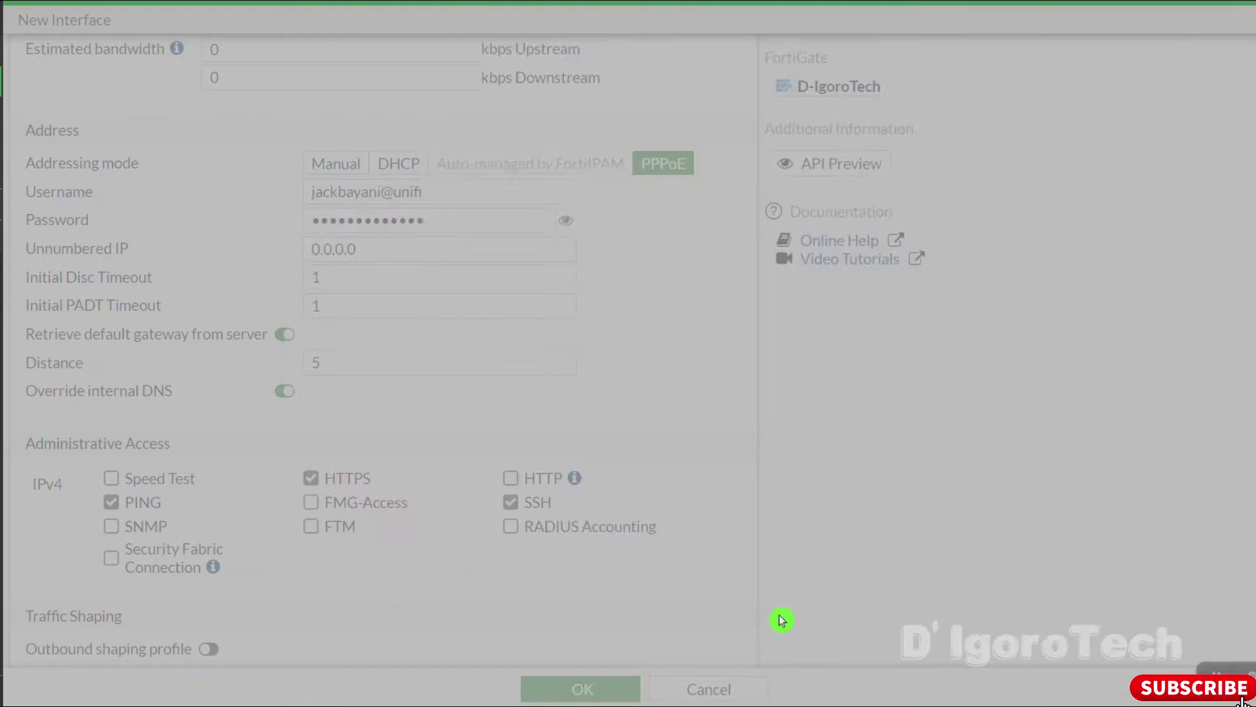
click(611, 687)
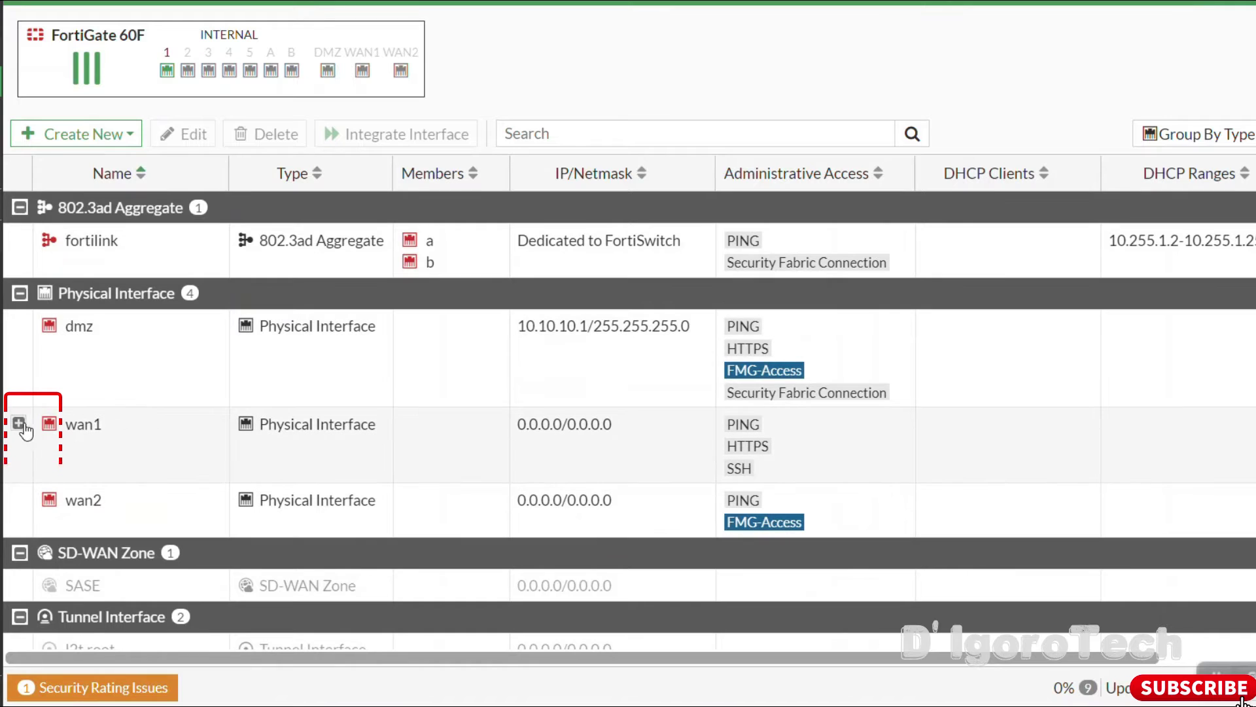
Expand wan1 and select the Unifi (WAN) VLAN showing 100.65.156.235/255.255.255.255.
click(19, 425)
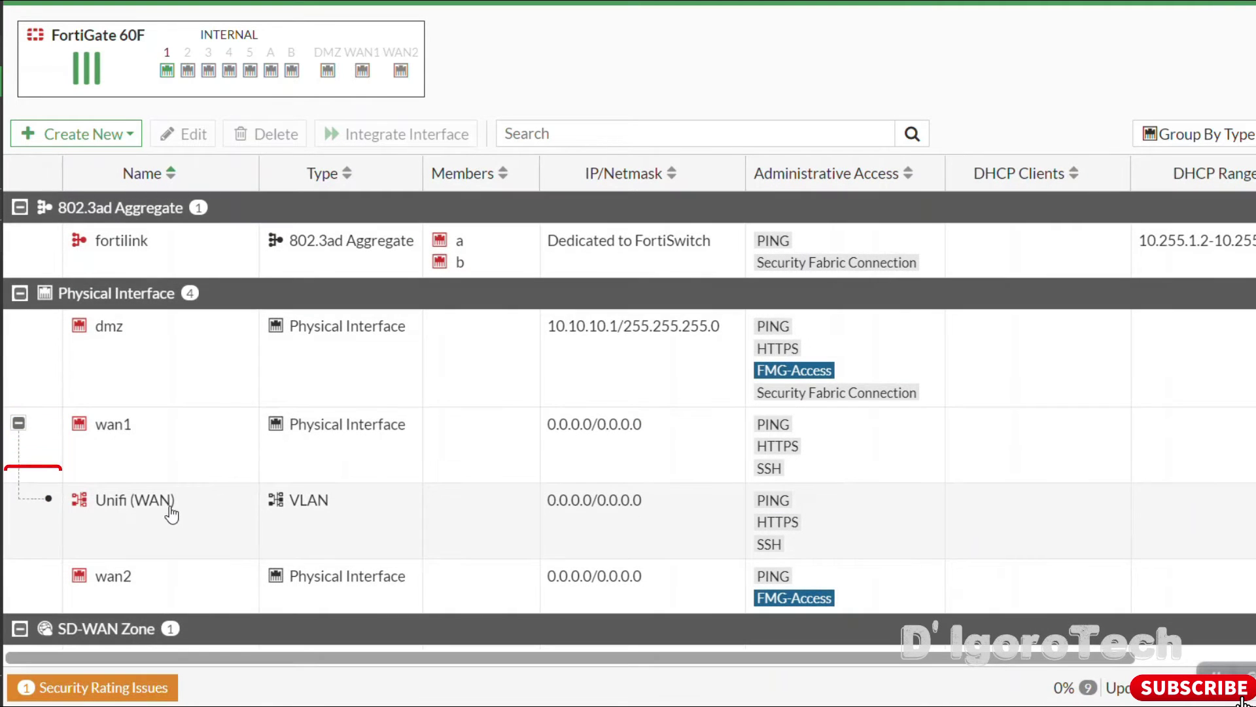
click(204, 520)
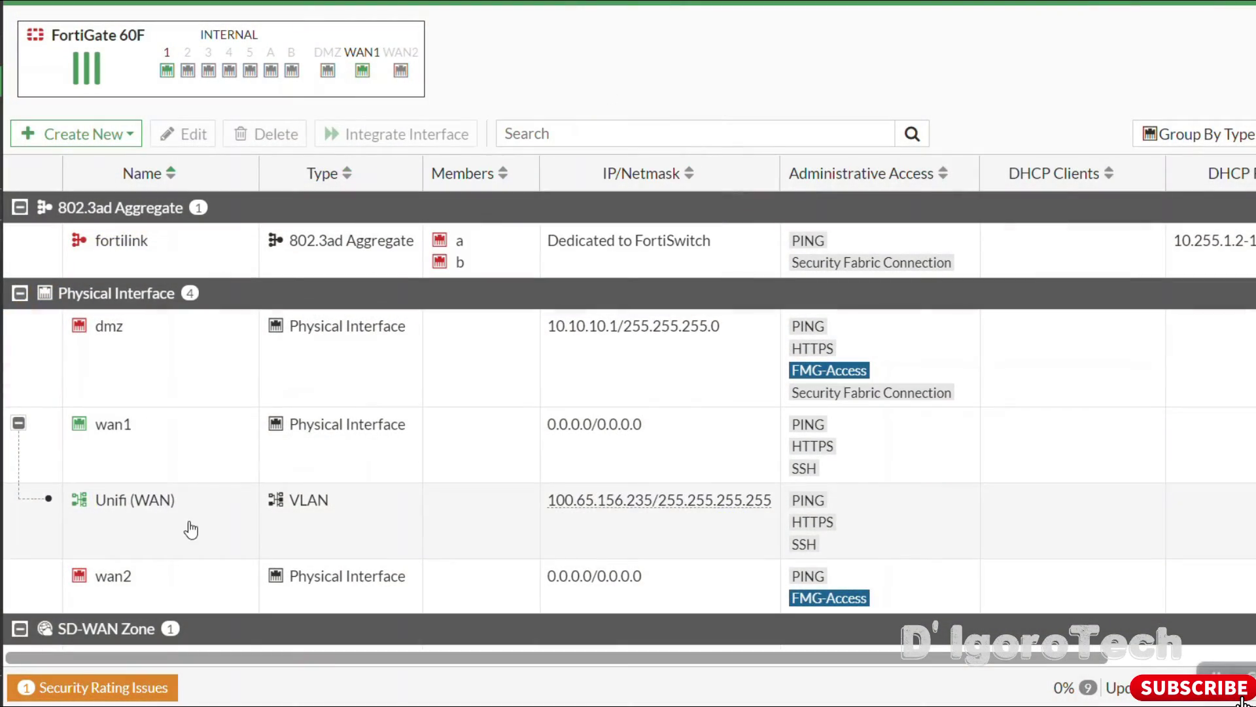
click(196, 526)
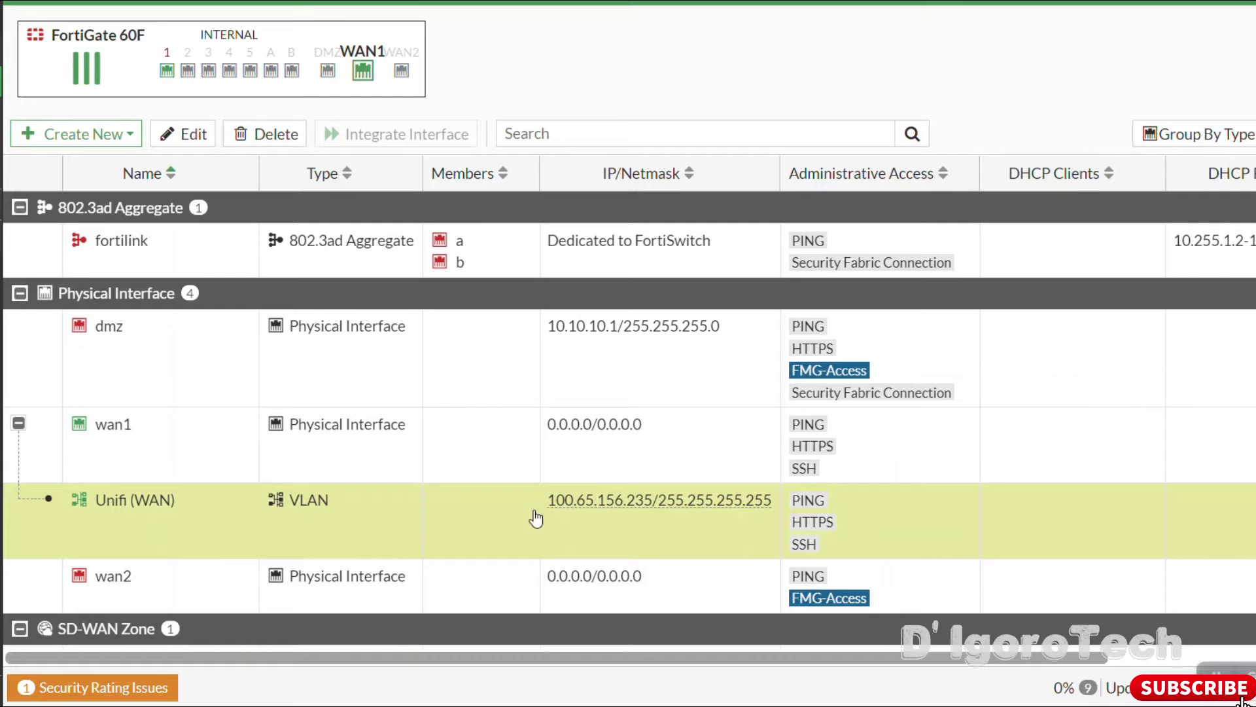
Inspect the Unifi (WAN) editor showing PPPoE Connected, gateway 100.65.191.254, then cancel.
double_click(615, 521)
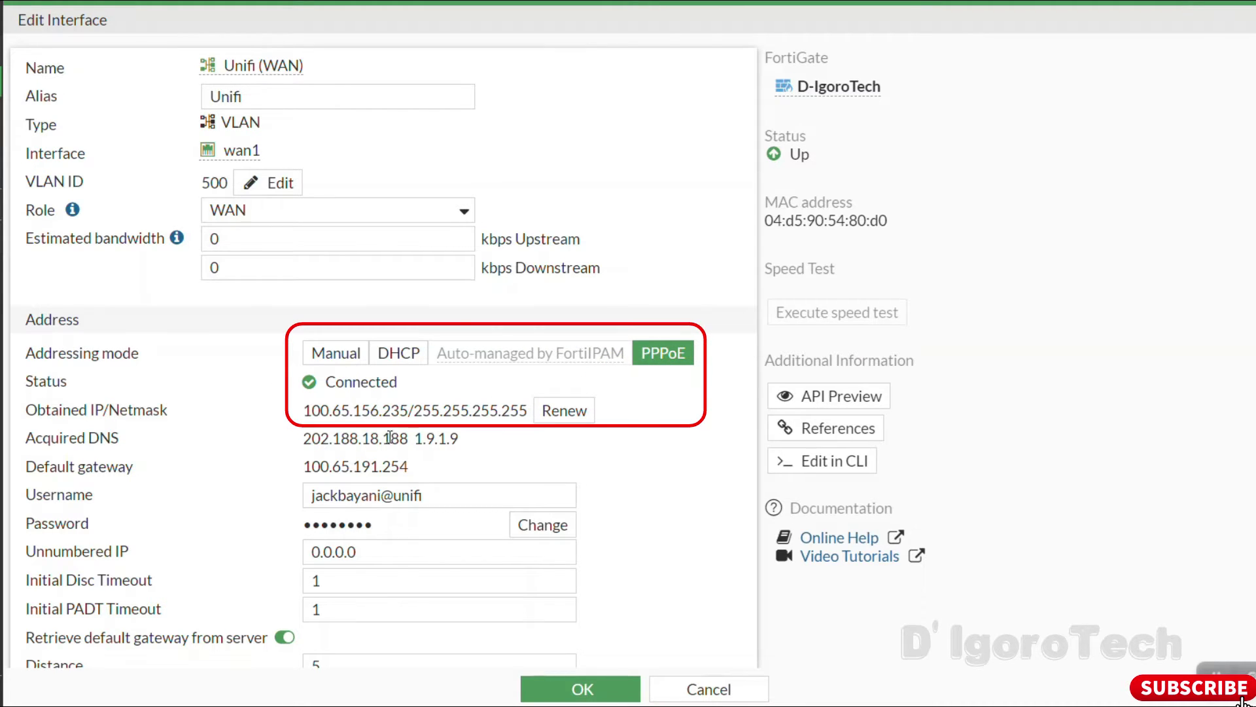
scroll(413, 485, down, 4)
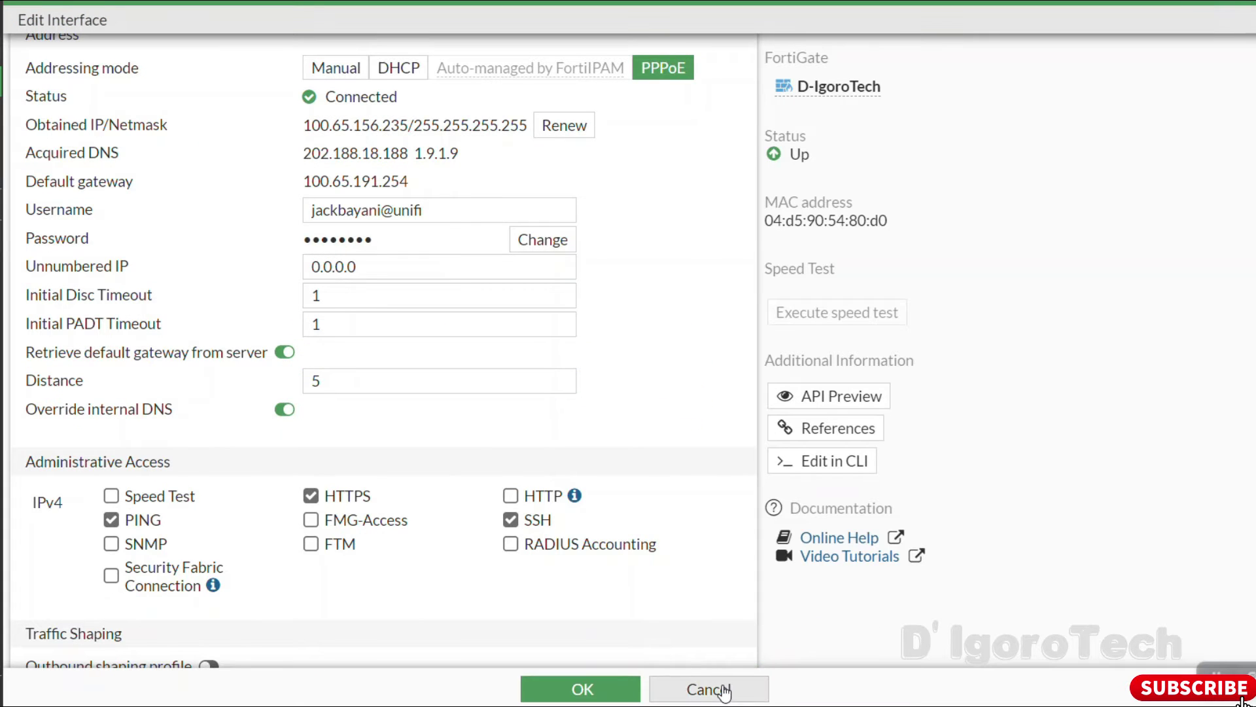
click(724, 692)
scroll(599, 419, down, 3)
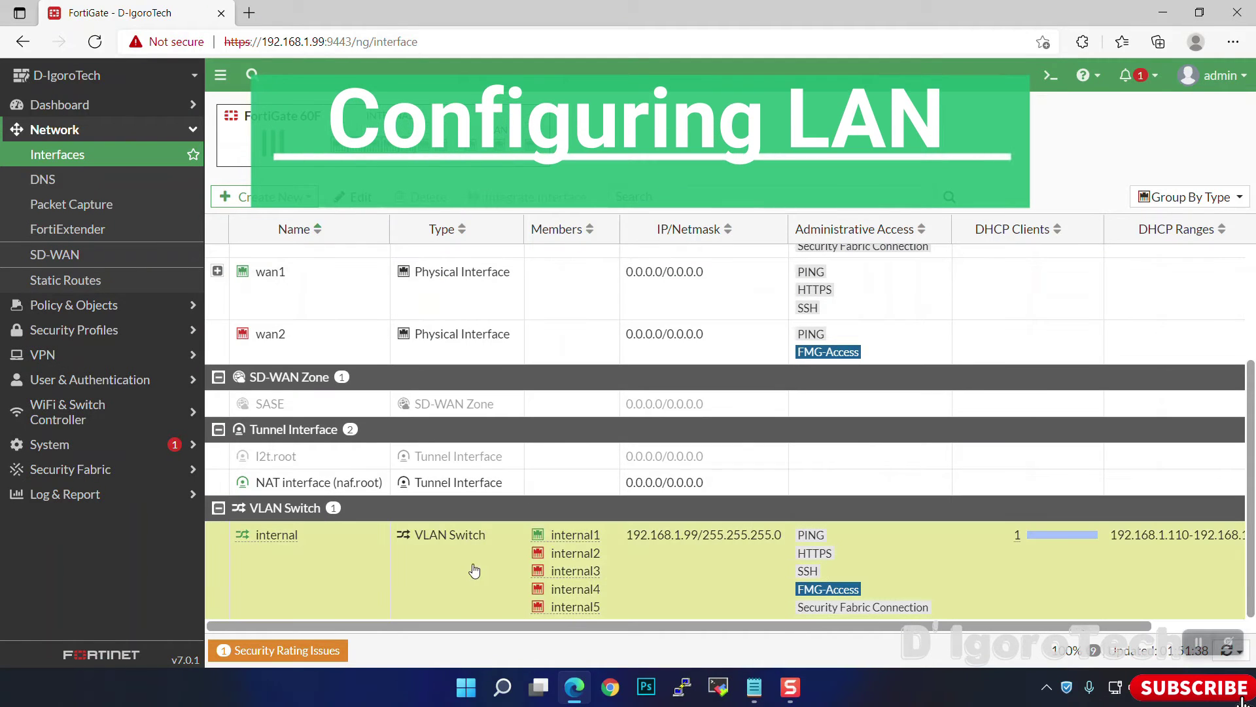
Give the internal VLAN switch alias LAN and change its address to 192.168.1.1/255.255.255.0.
double_click(462, 565)
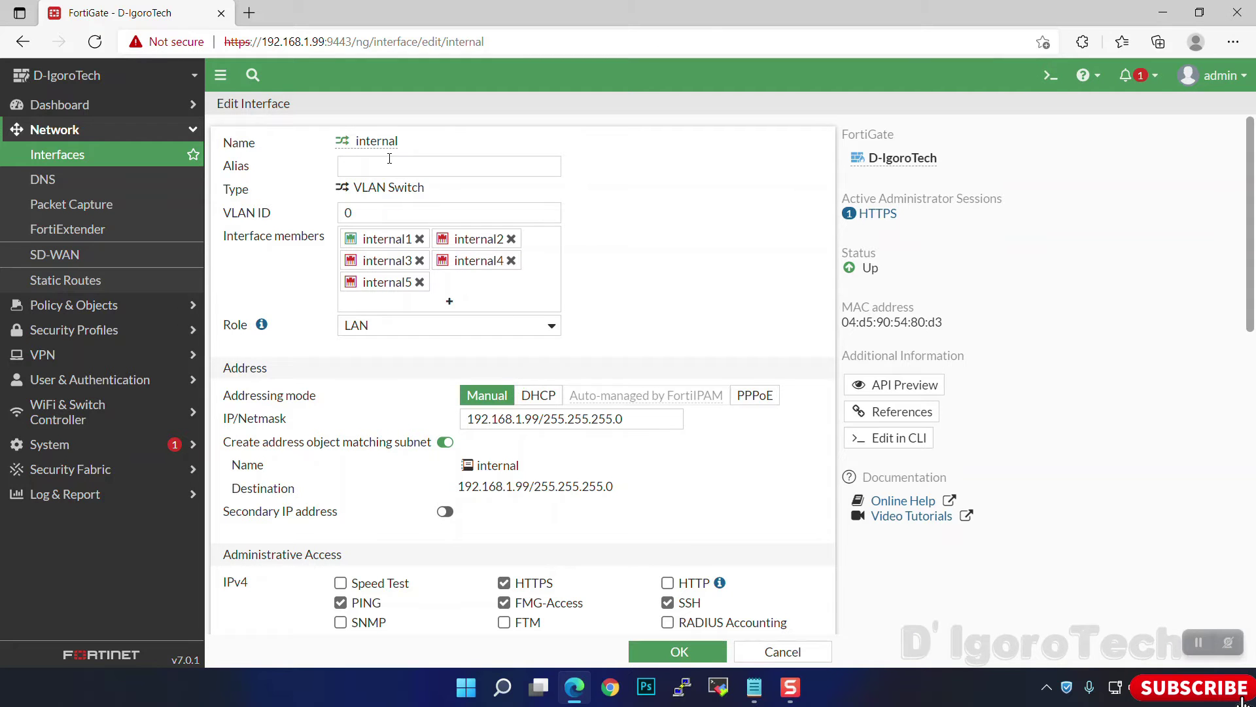
click(379, 171)
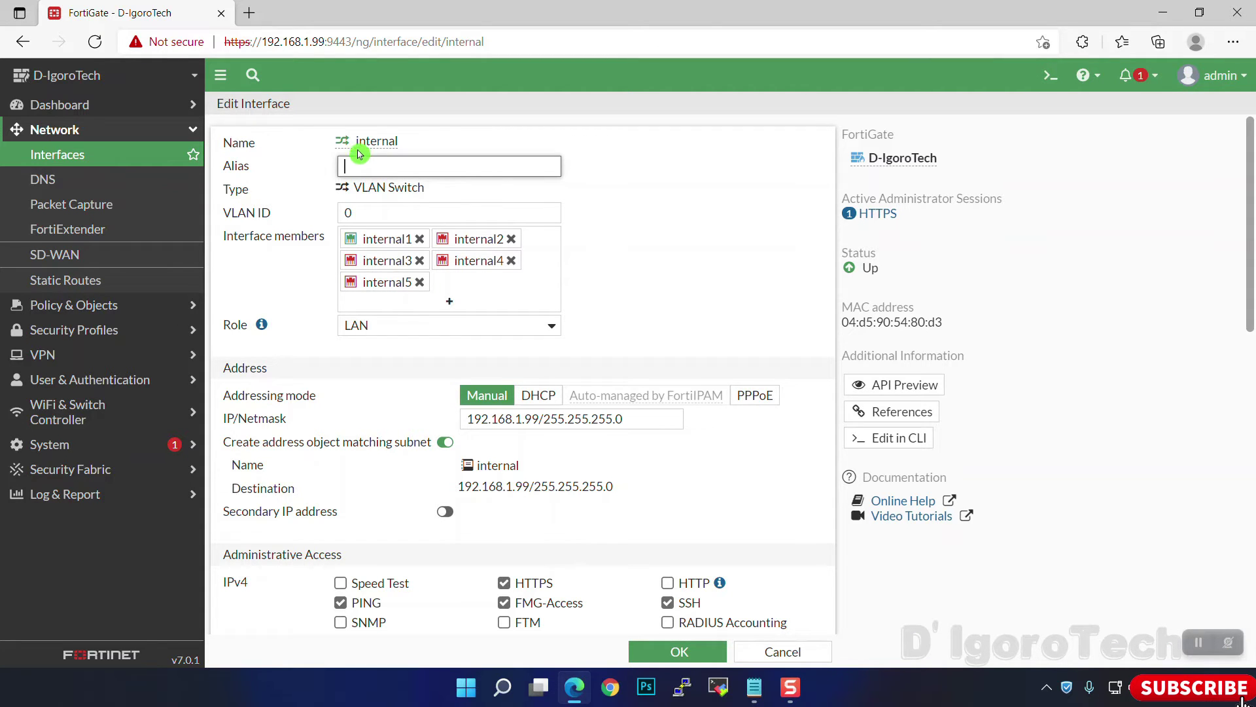
double_click(401, 141)
click(353, 165)
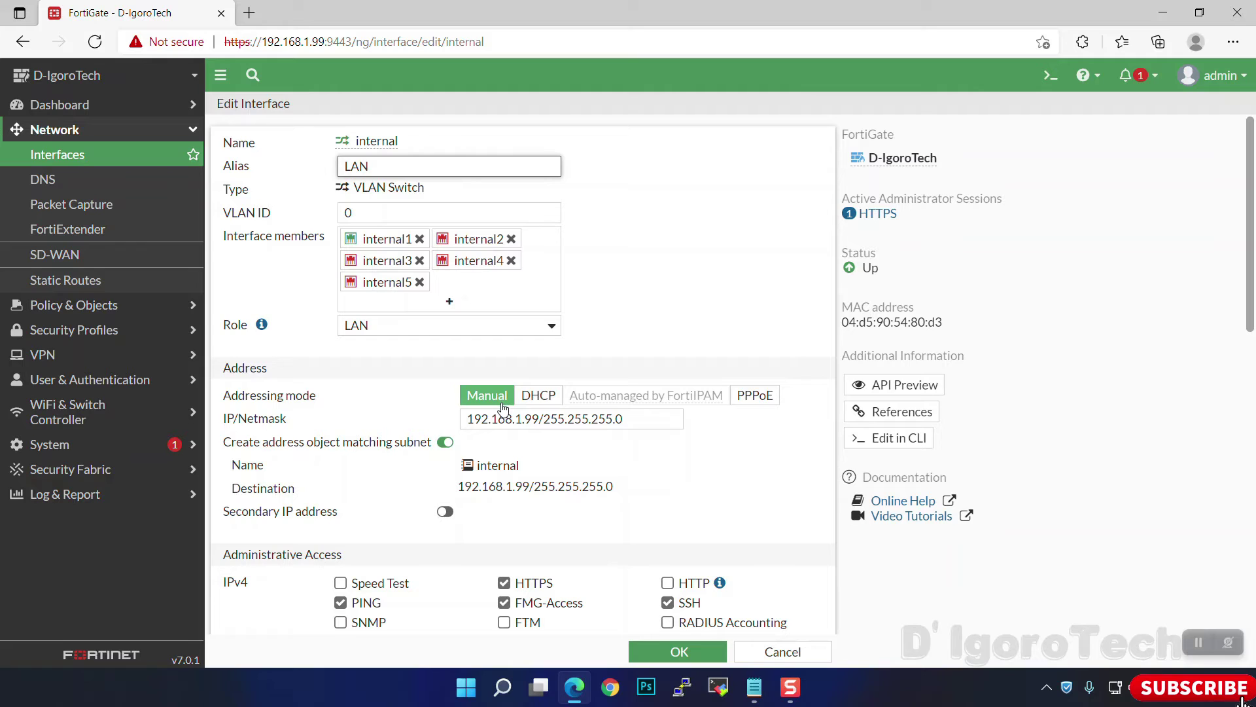
drag(528, 419, 536, 419)
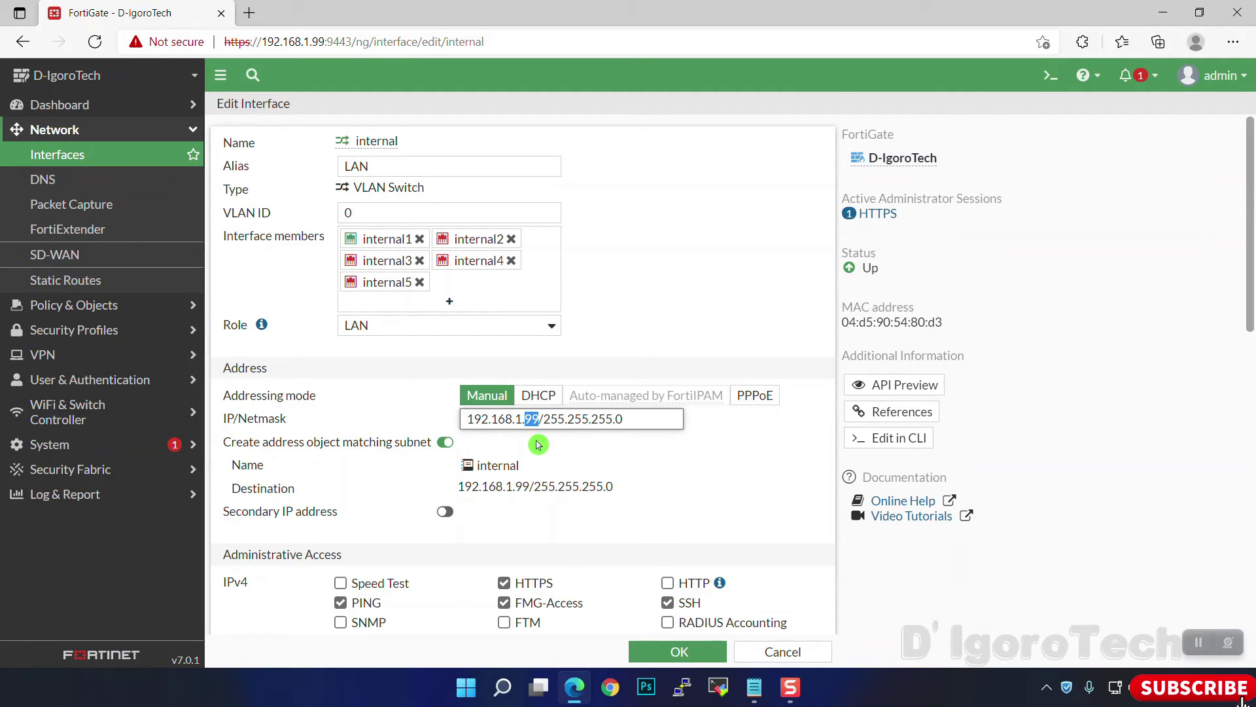
text(1)
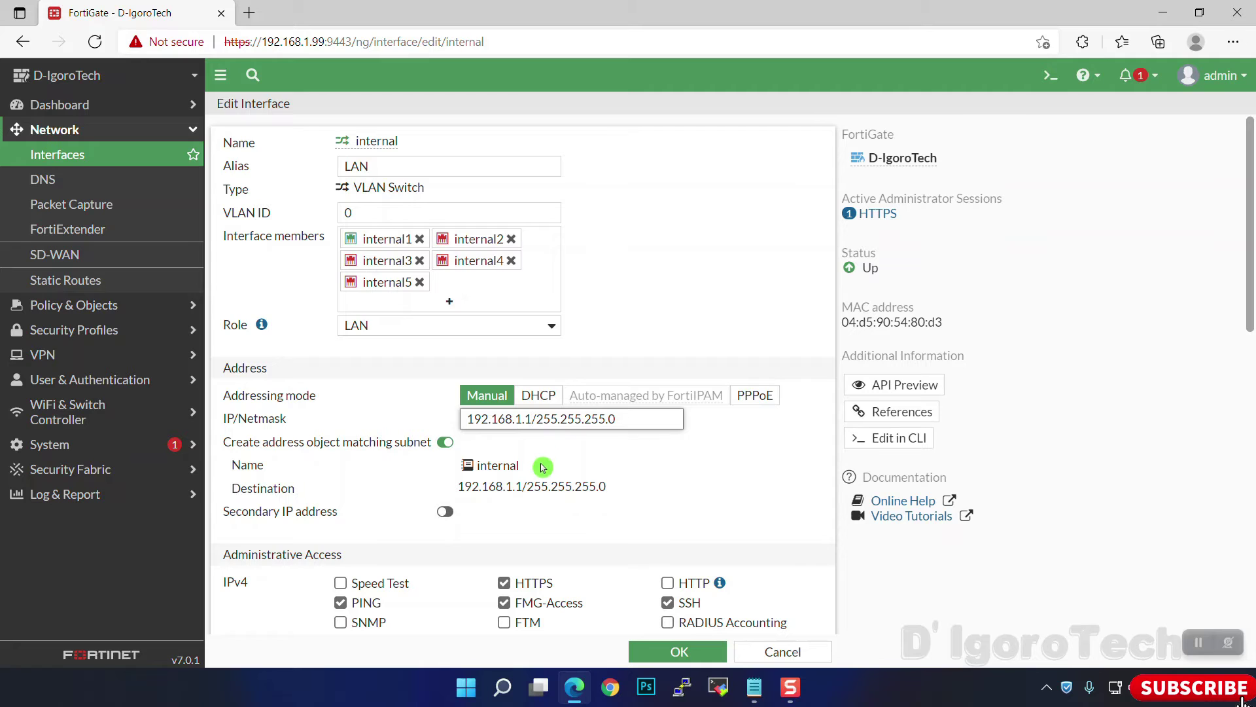
drag(233, 449, 451, 452)
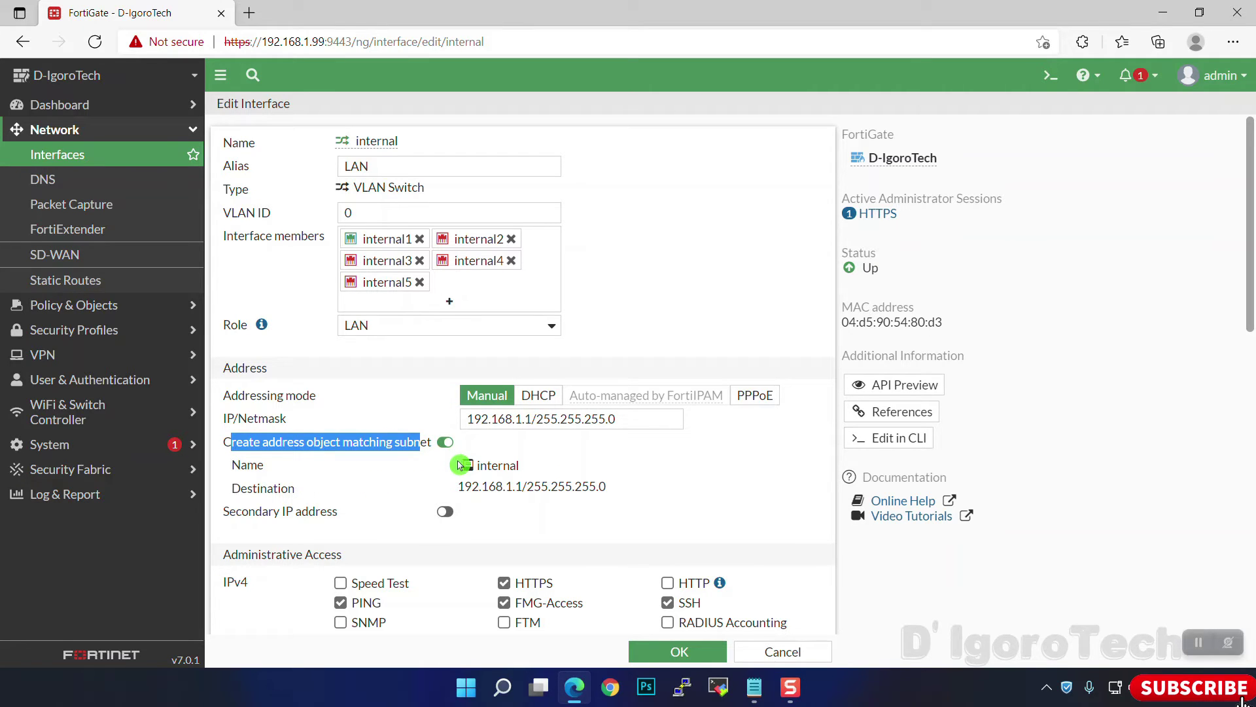
drag(523, 466, 467, 468)
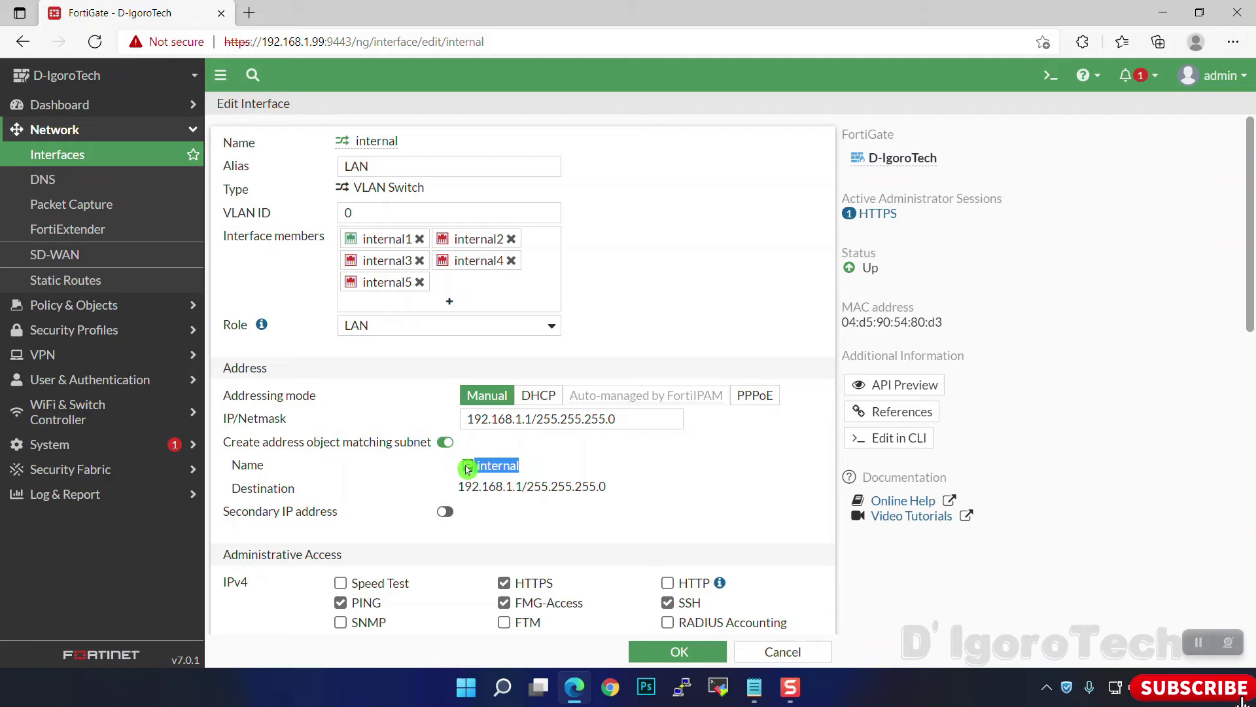
scroll(467, 468, down, 1)
drag(458, 409, 612, 412)
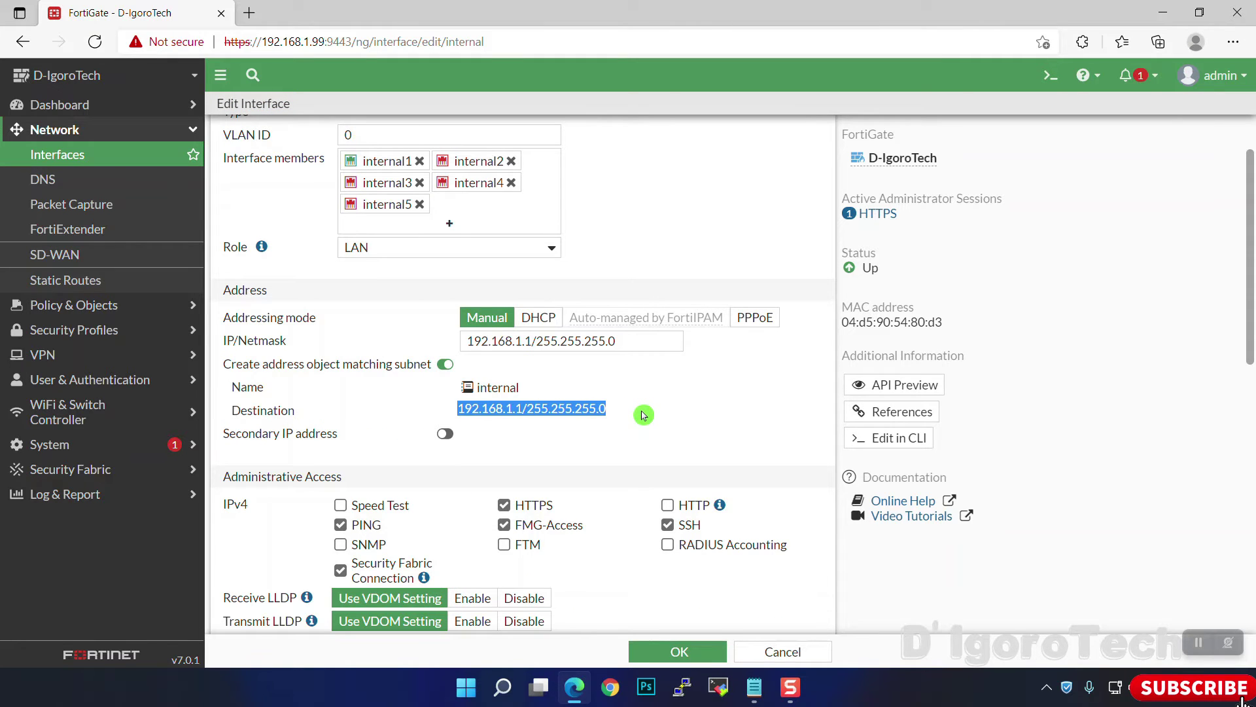
Uncheck Security Fabric Connection and FMG-Access, keeping PING, HTTPS and SSH on the LAN.
click(643, 414)
scroll(528, 451, down, 1)
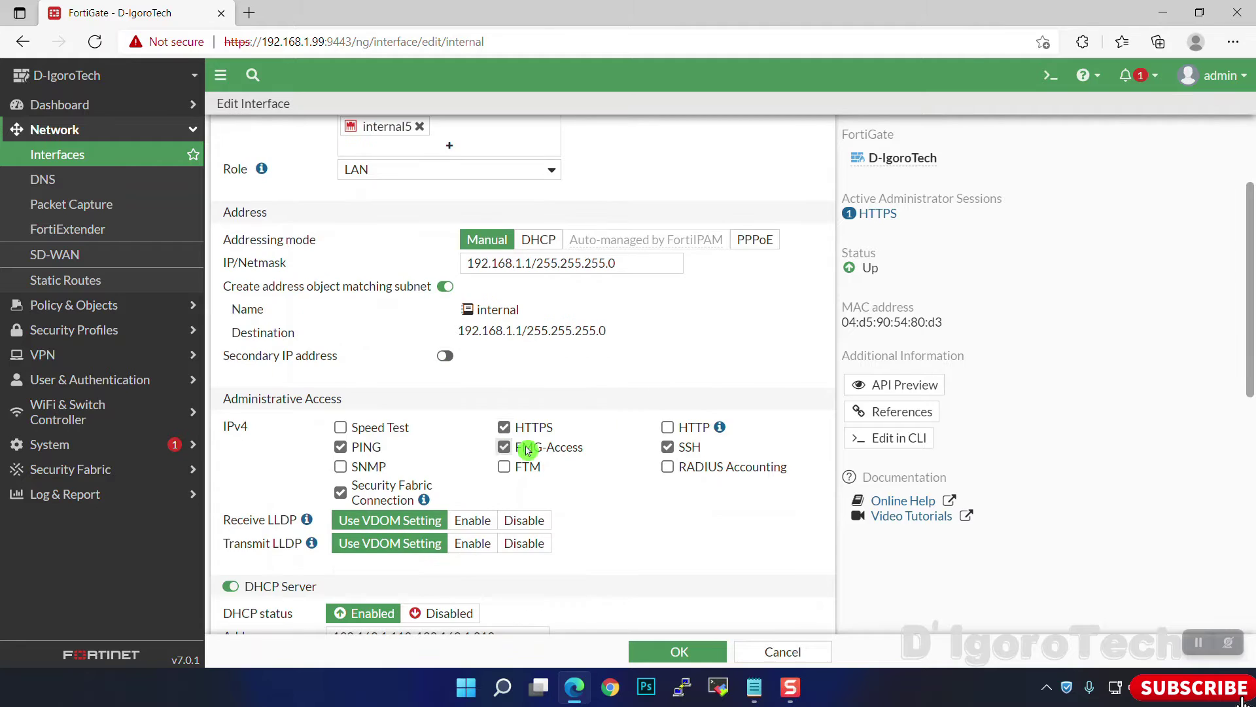
click(342, 494)
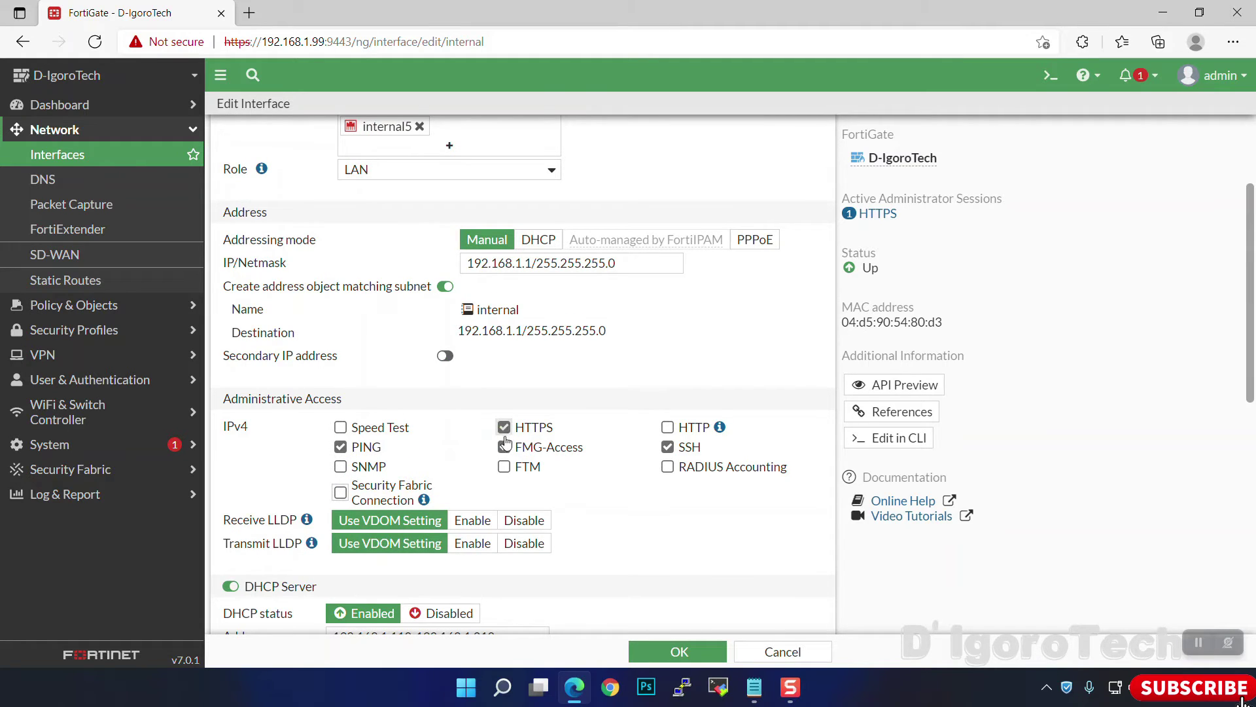
click(504, 447)
scroll(654, 466, down, 2)
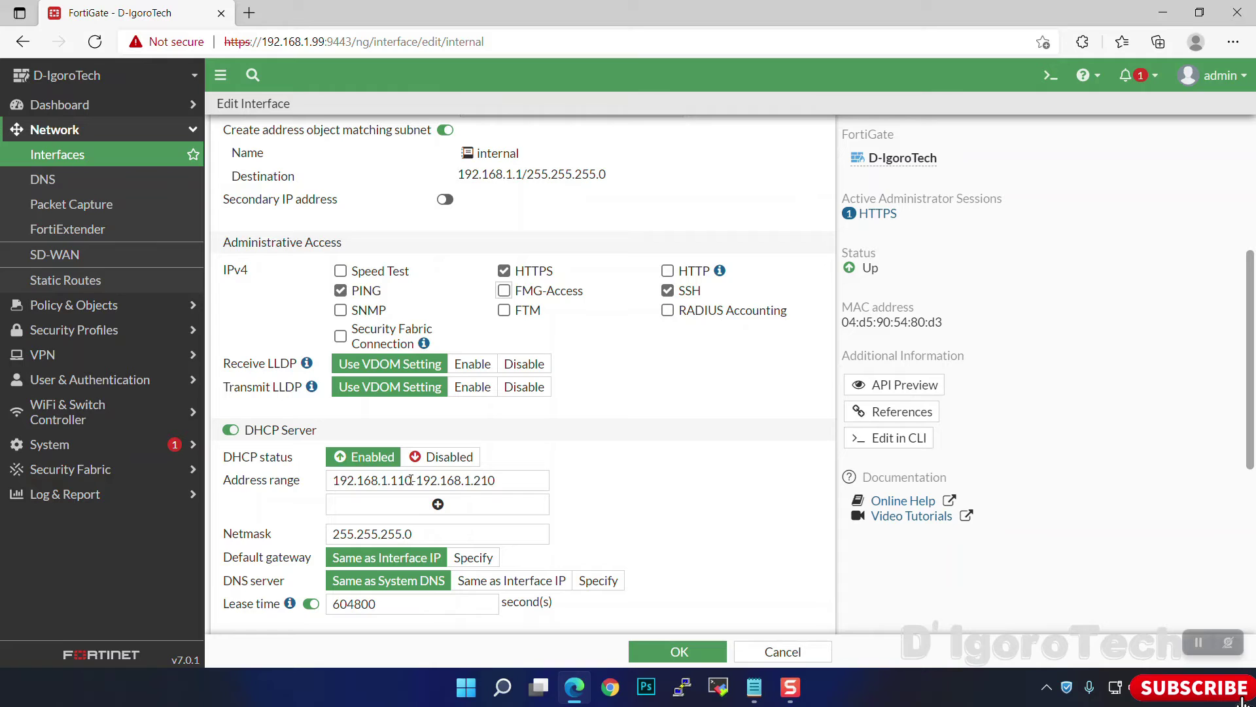
End the DHCP range at 192.168.1.254 and specify DNS server 8.8.8.8.
drag(485, 480, 499, 481)
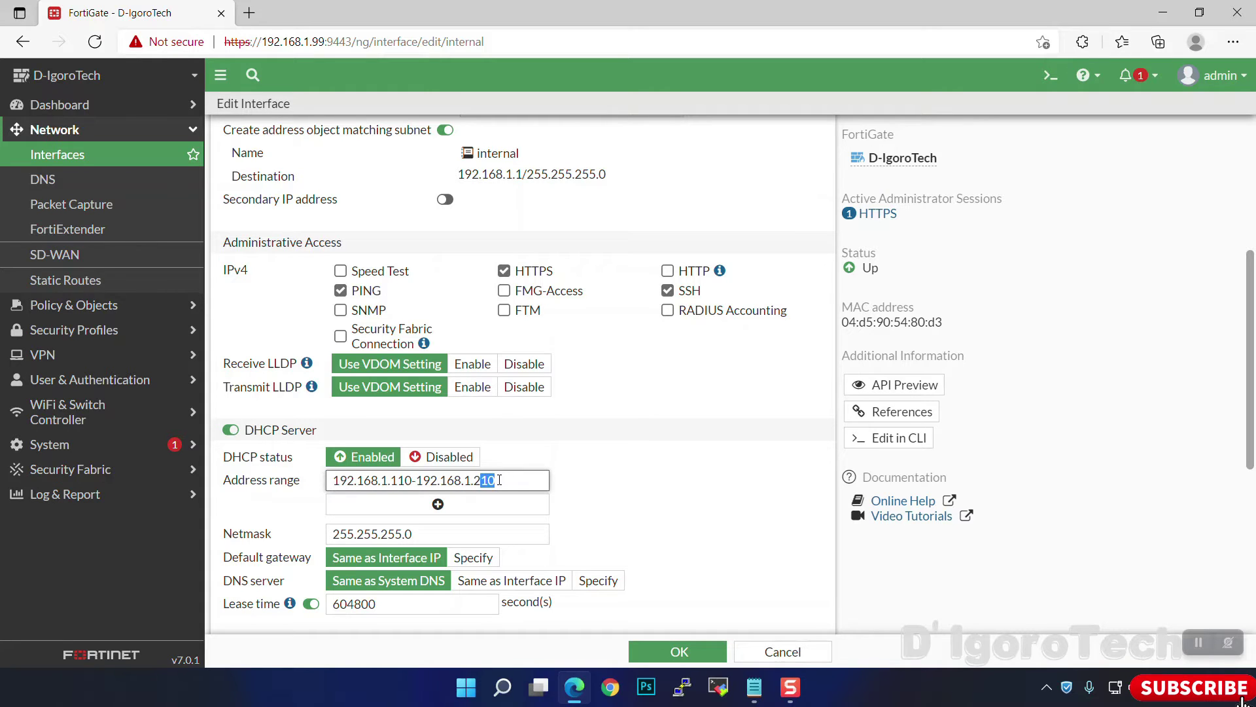
text(54)
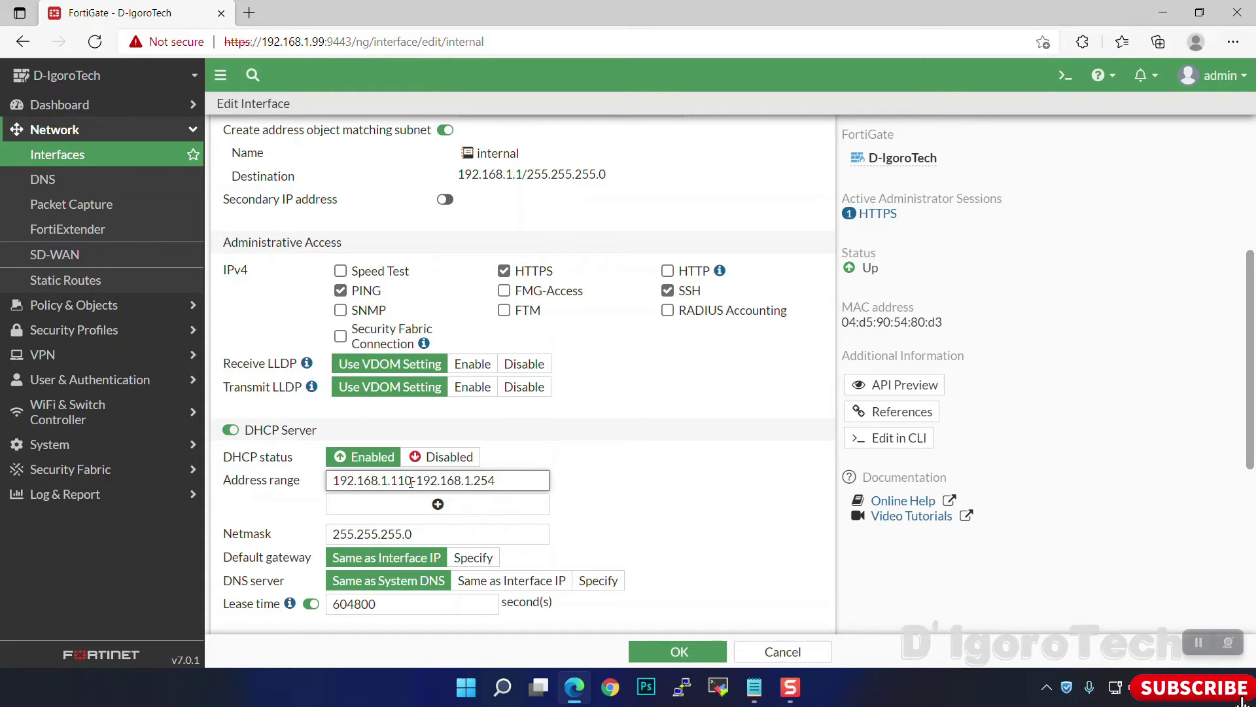
scroll(407, 480, down, 1)
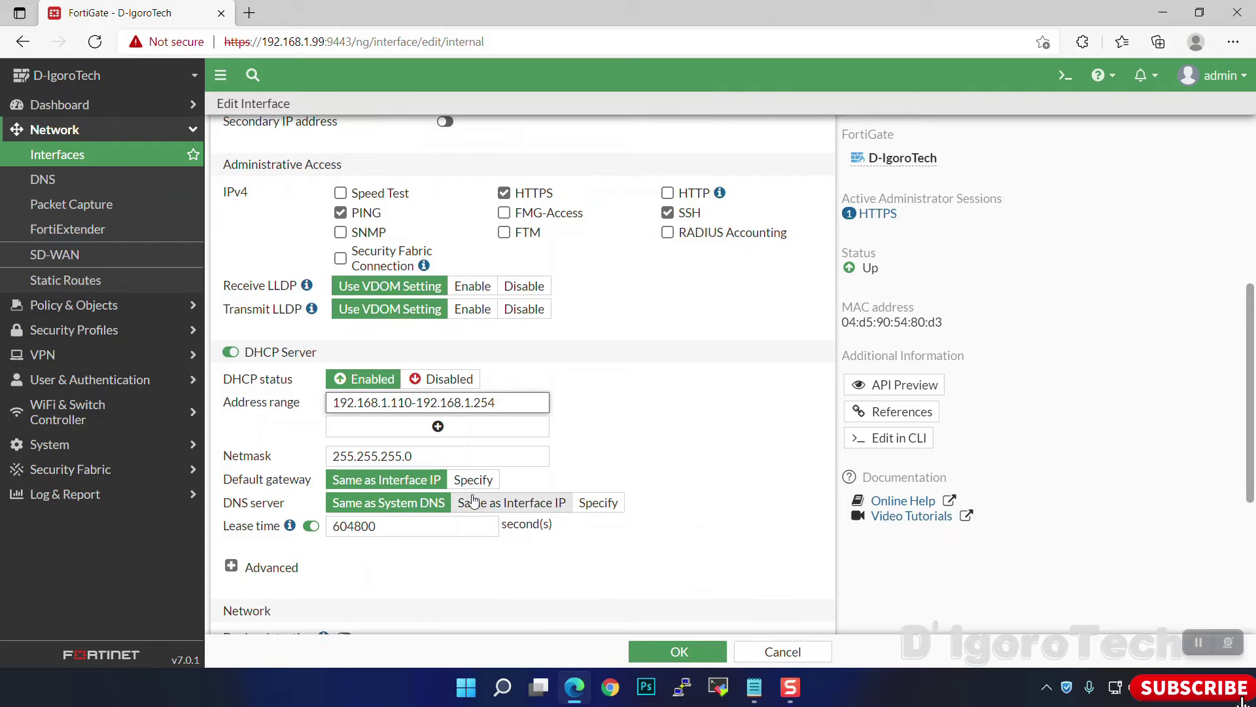
click(596, 503)
click(437, 528)
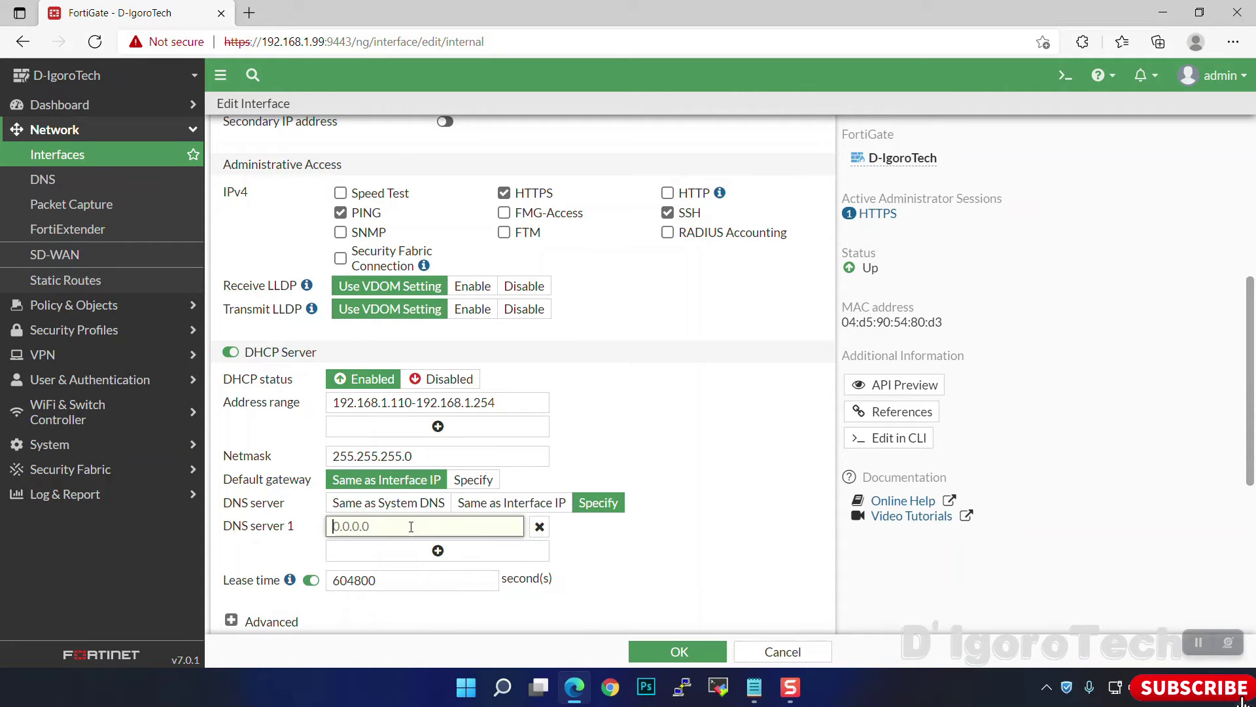
text(8.8.8.8)
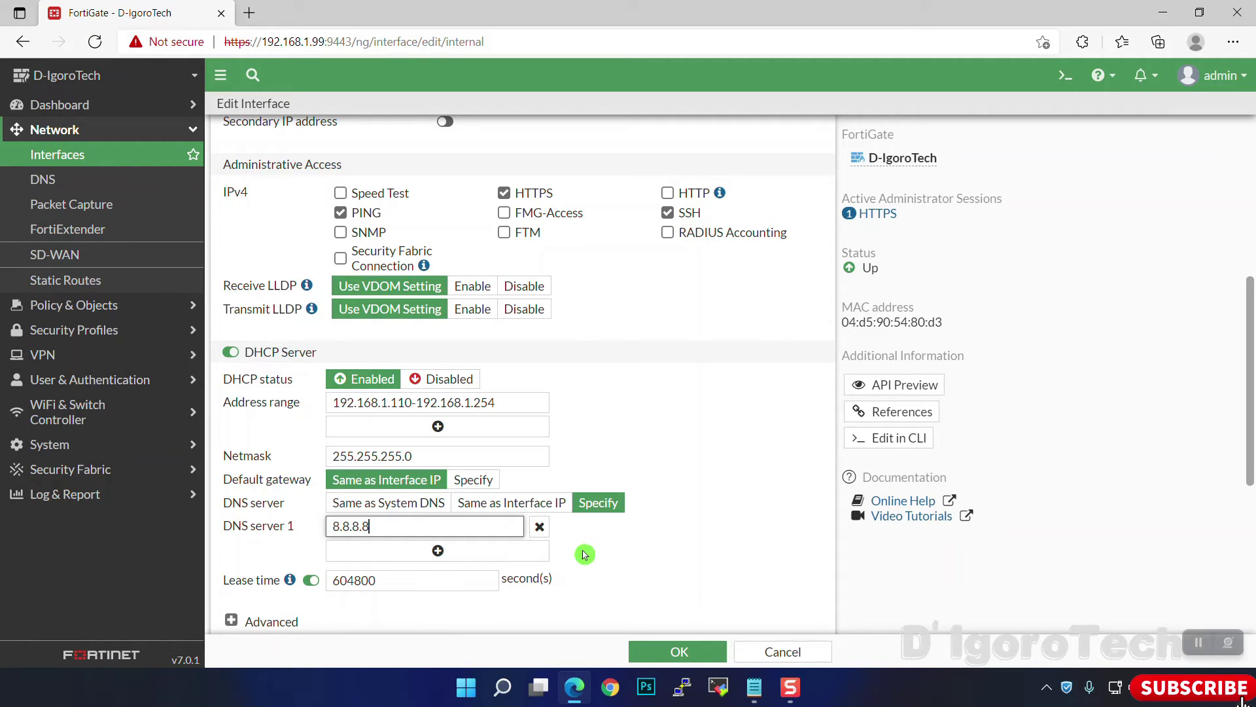
Turn on device detection, review the advanced DHCP options, and save the LAN interface.
scroll(585, 555, down, 1)
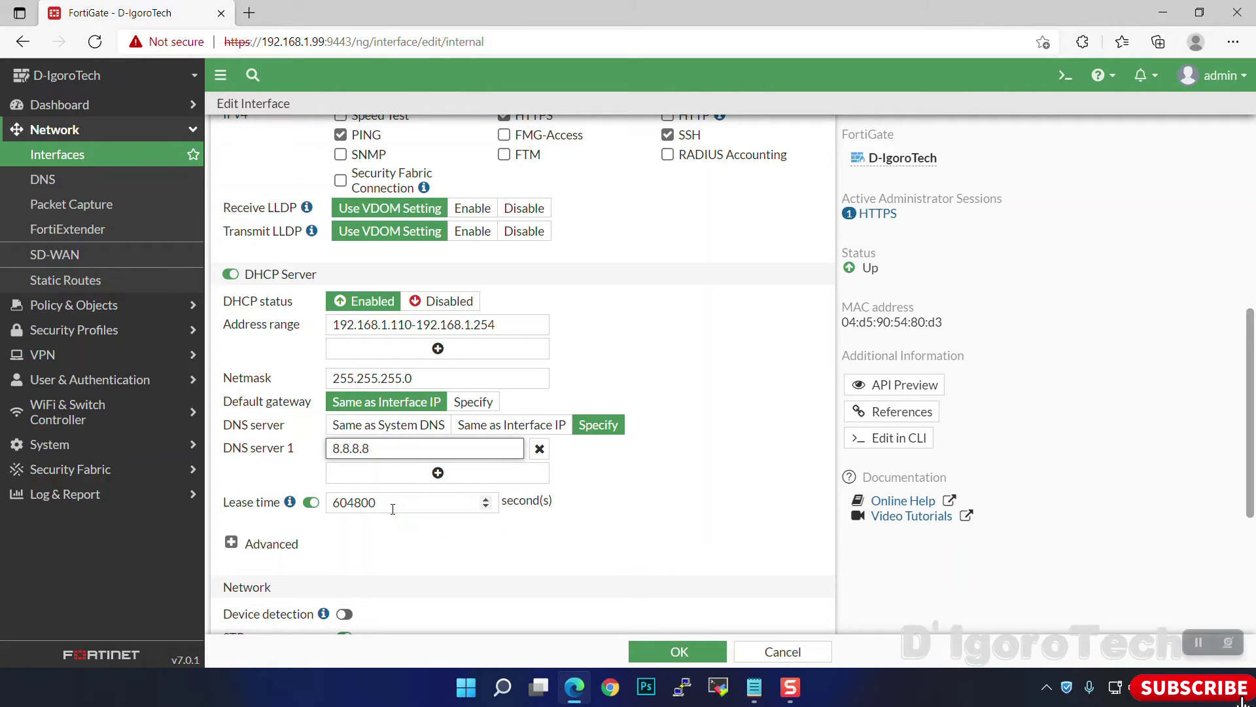
drag(389, 504, 352, 505)
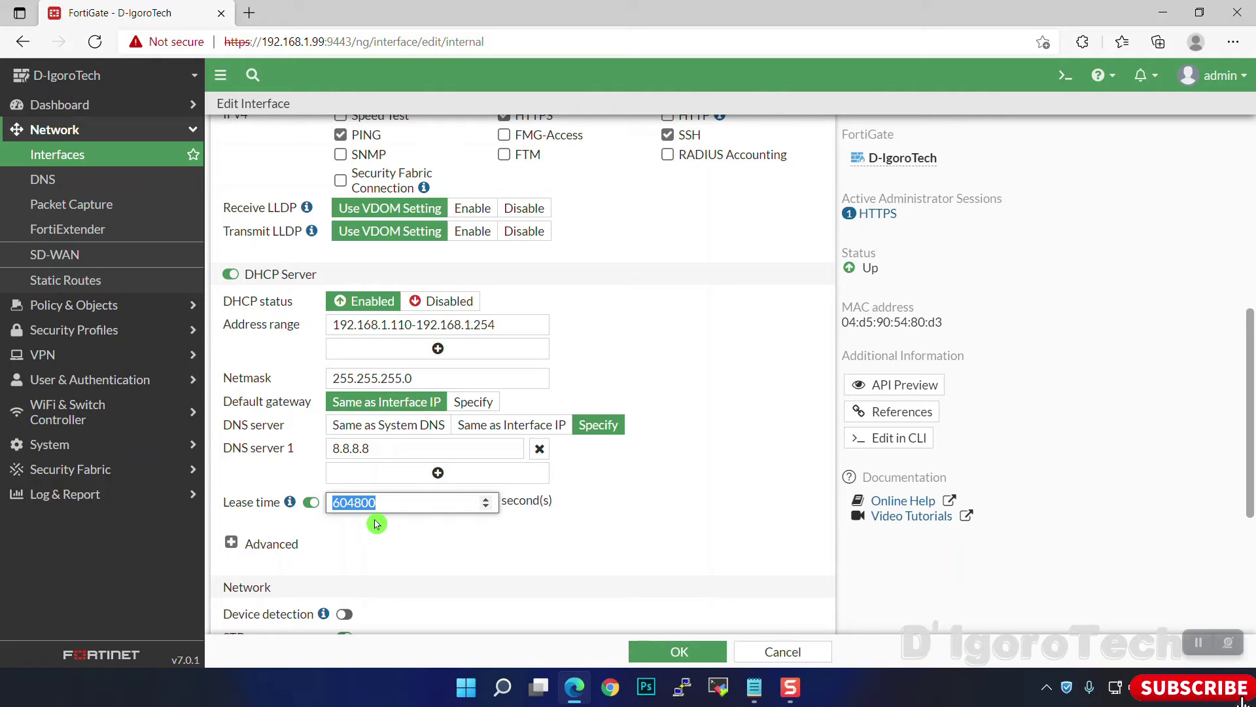
click(384, 507)
scroll(387, 513, down, 4)
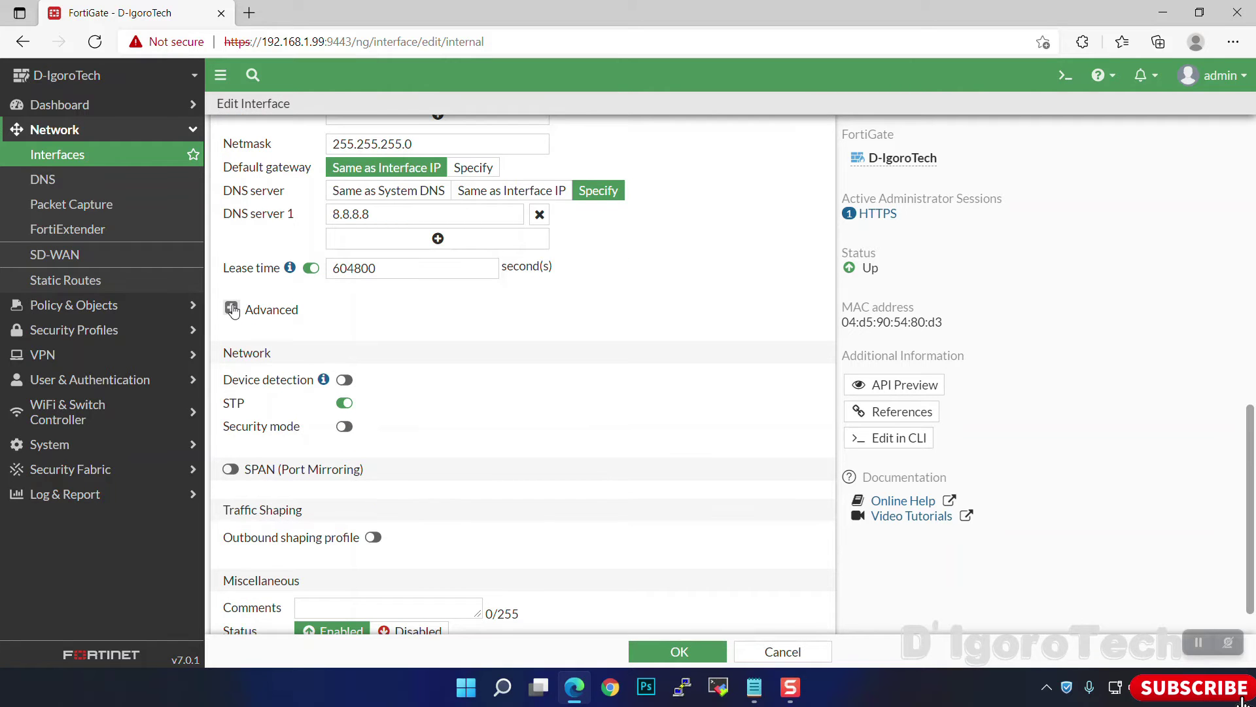
click(232, 310)
scroll(342, 347, down, 8)
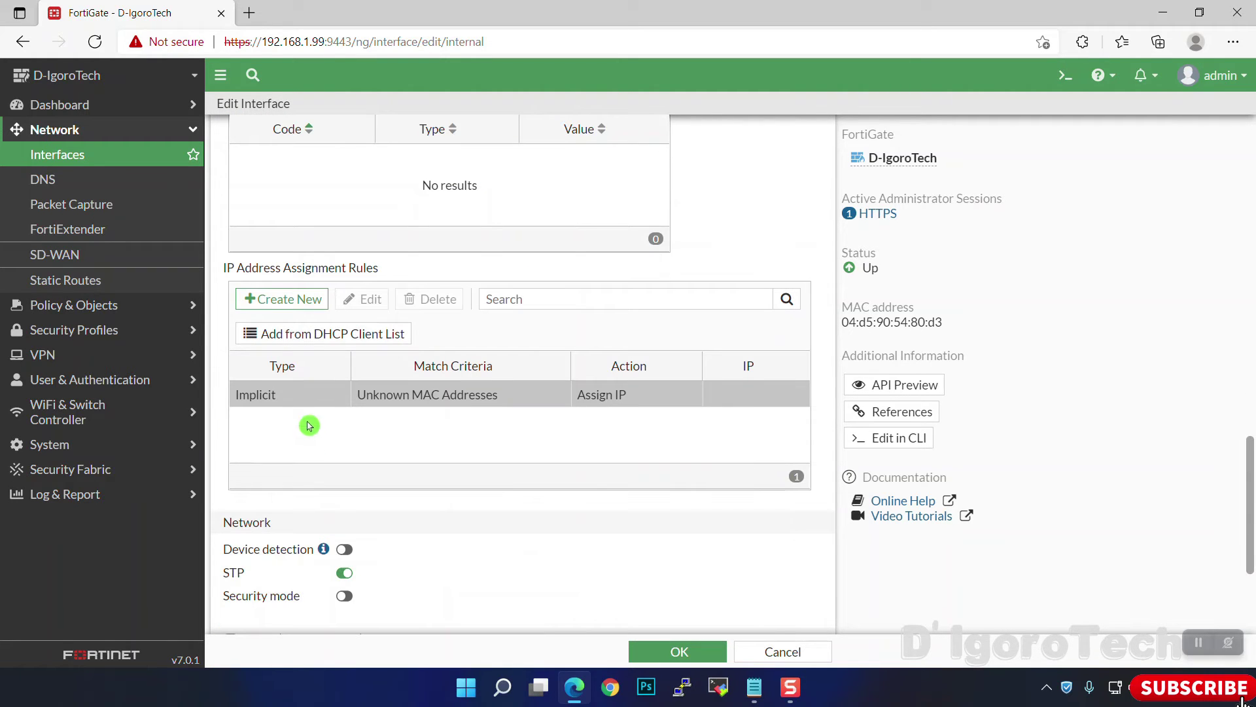
scroll(406, 340, up, 11)
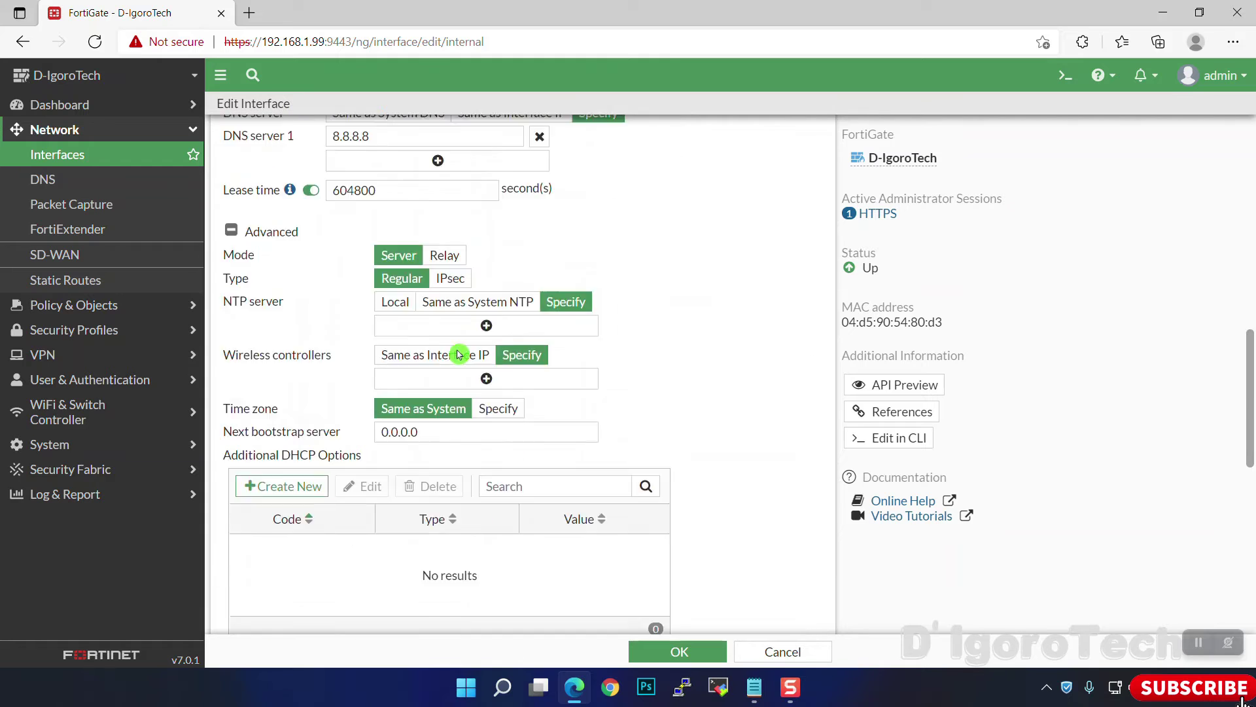
click(231, 466)
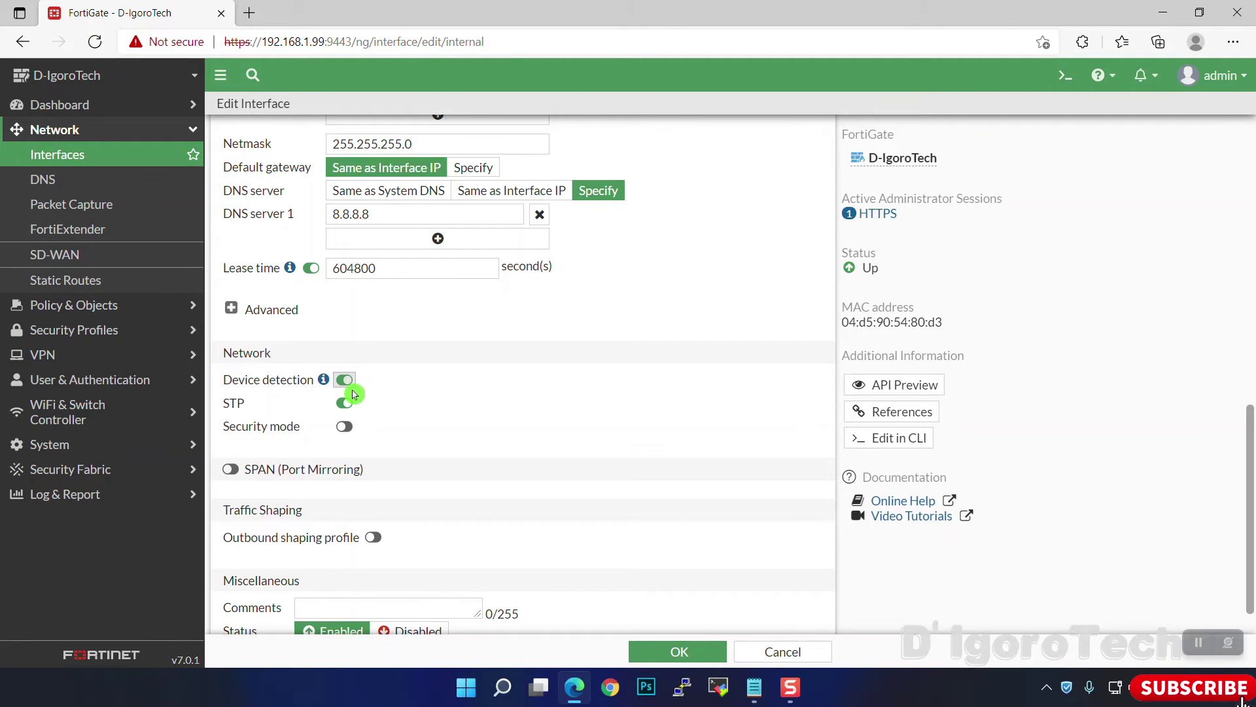
scroll(543, 510, down, 1)
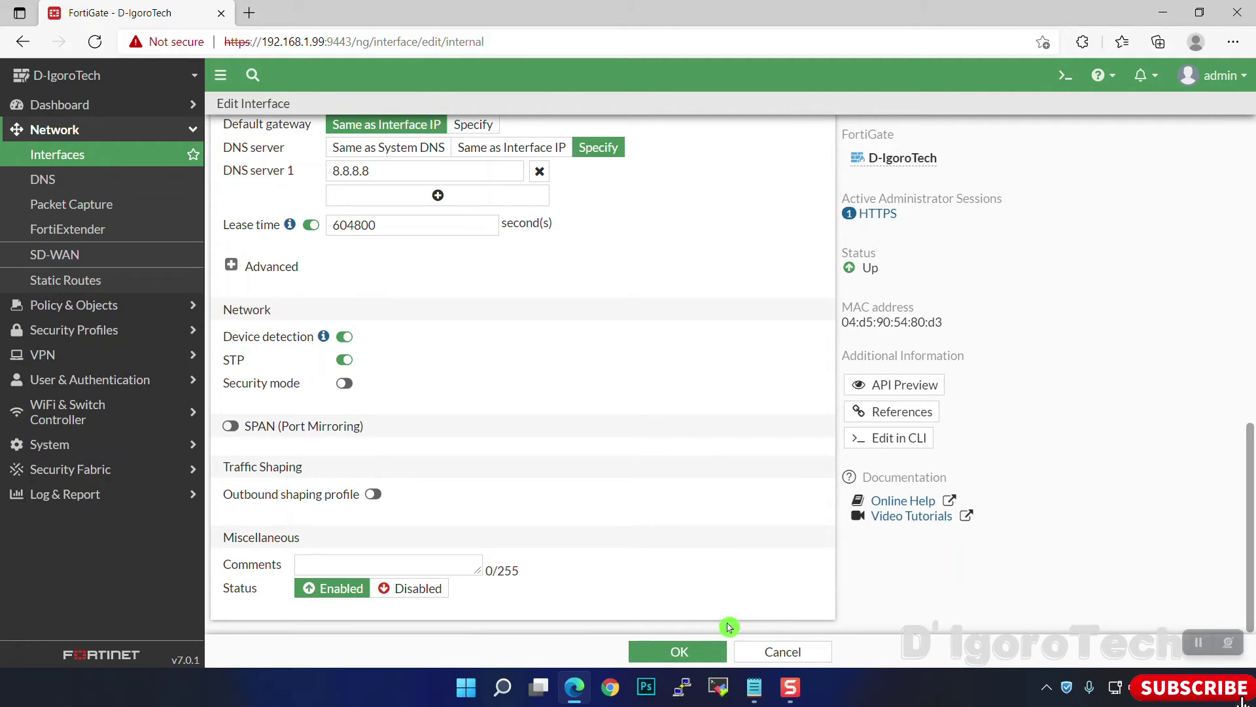
click(681, 652)
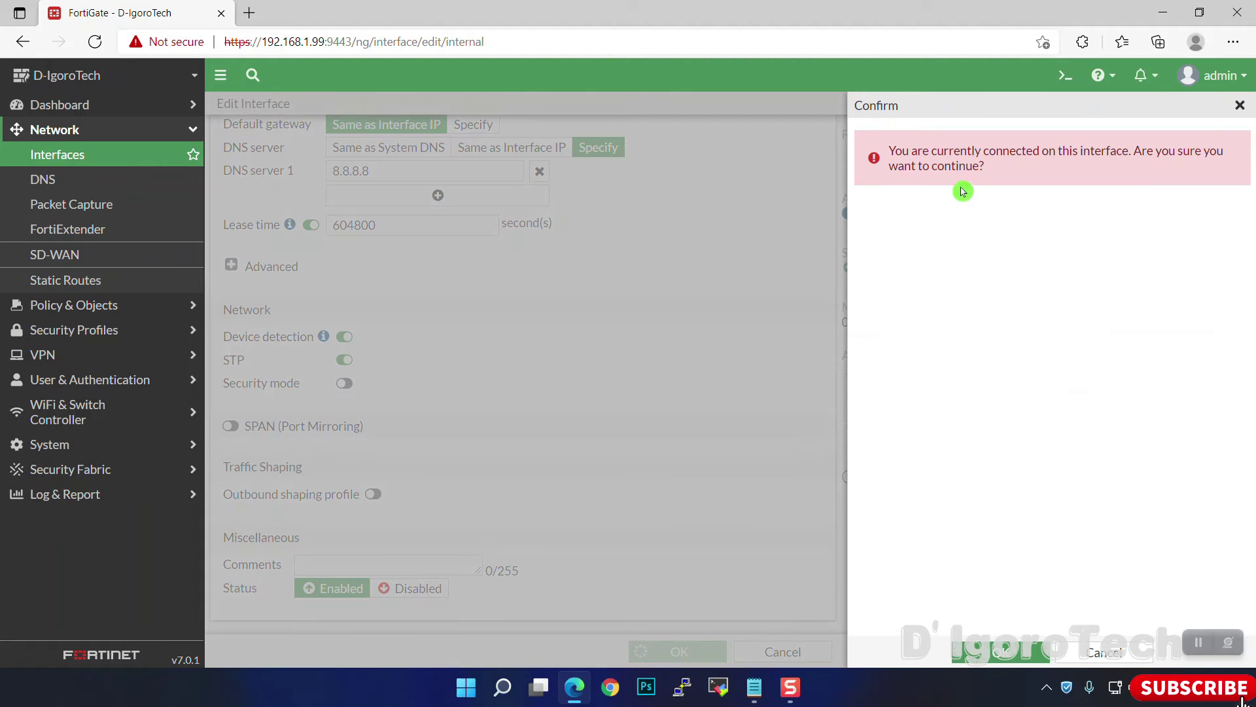
click(991, 646)
click(493, 44)
text(https://)
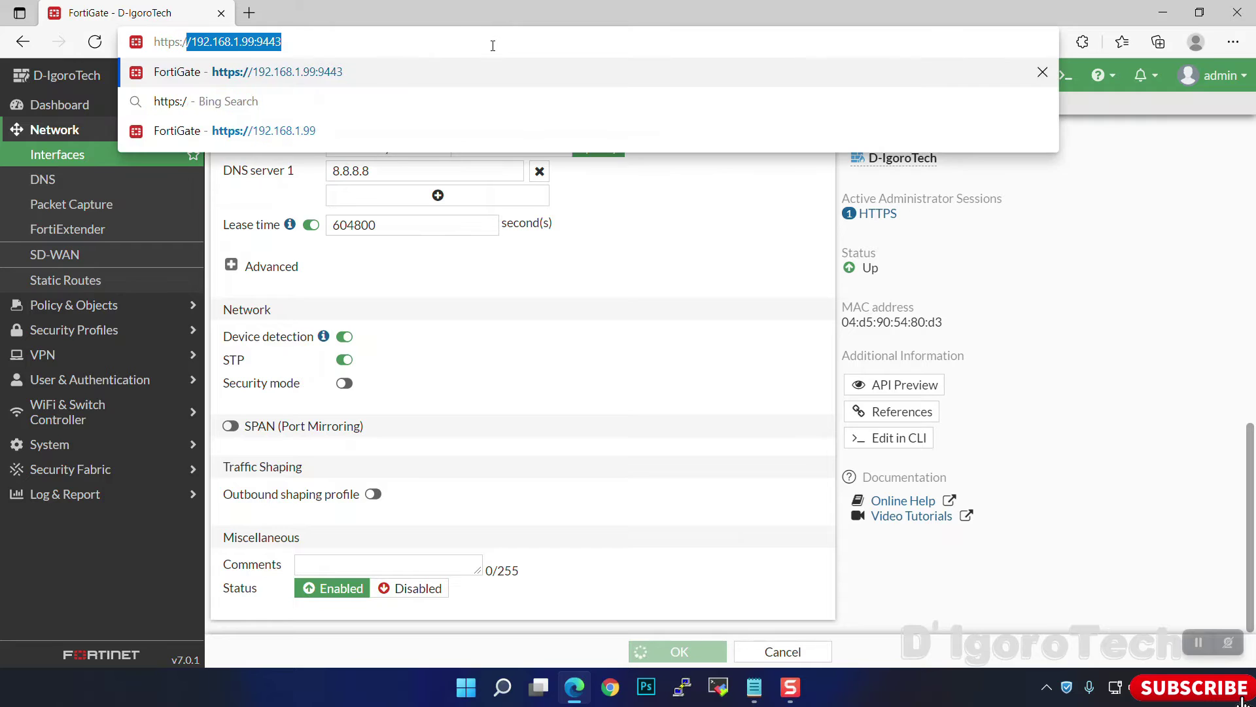
text(192.168)
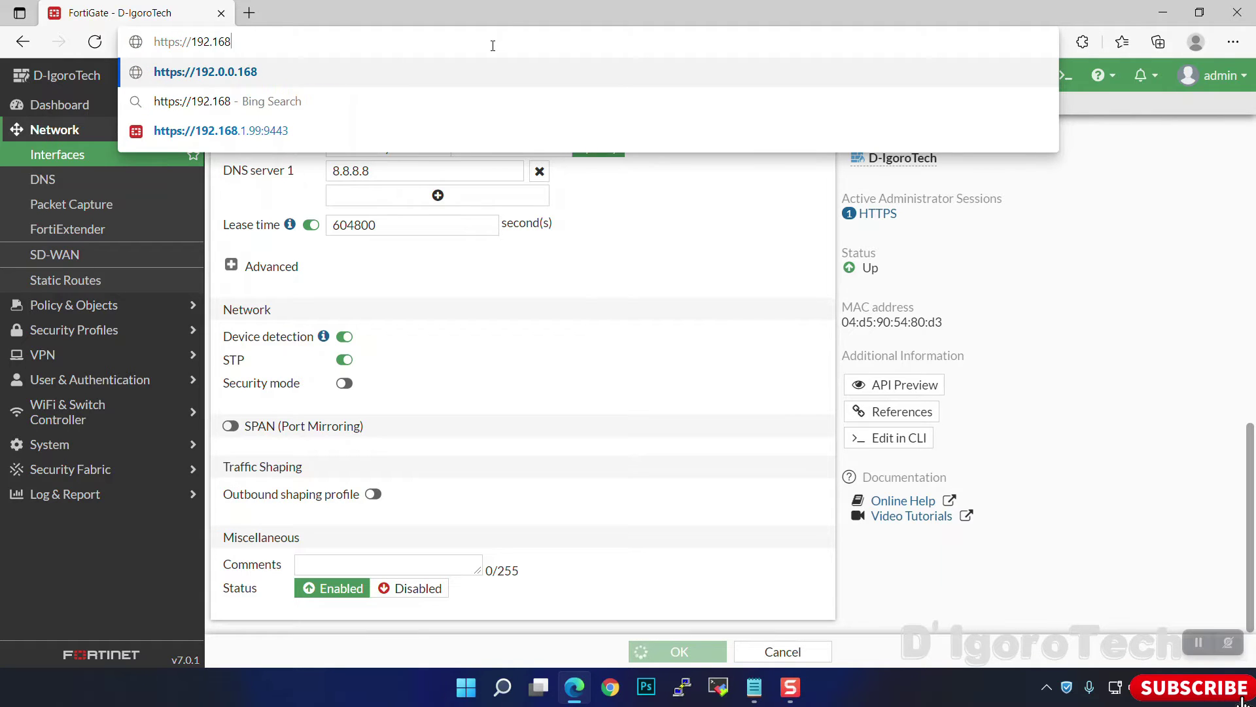
text(.1.1:9443)
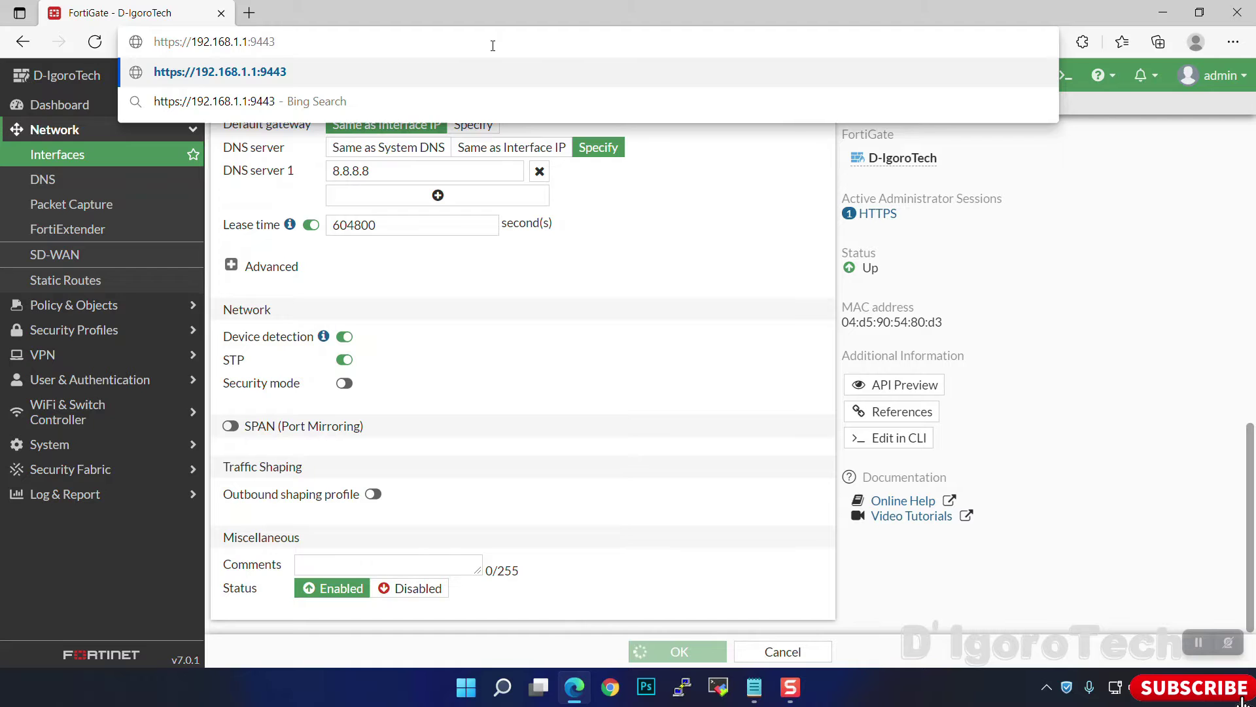
key(Return)
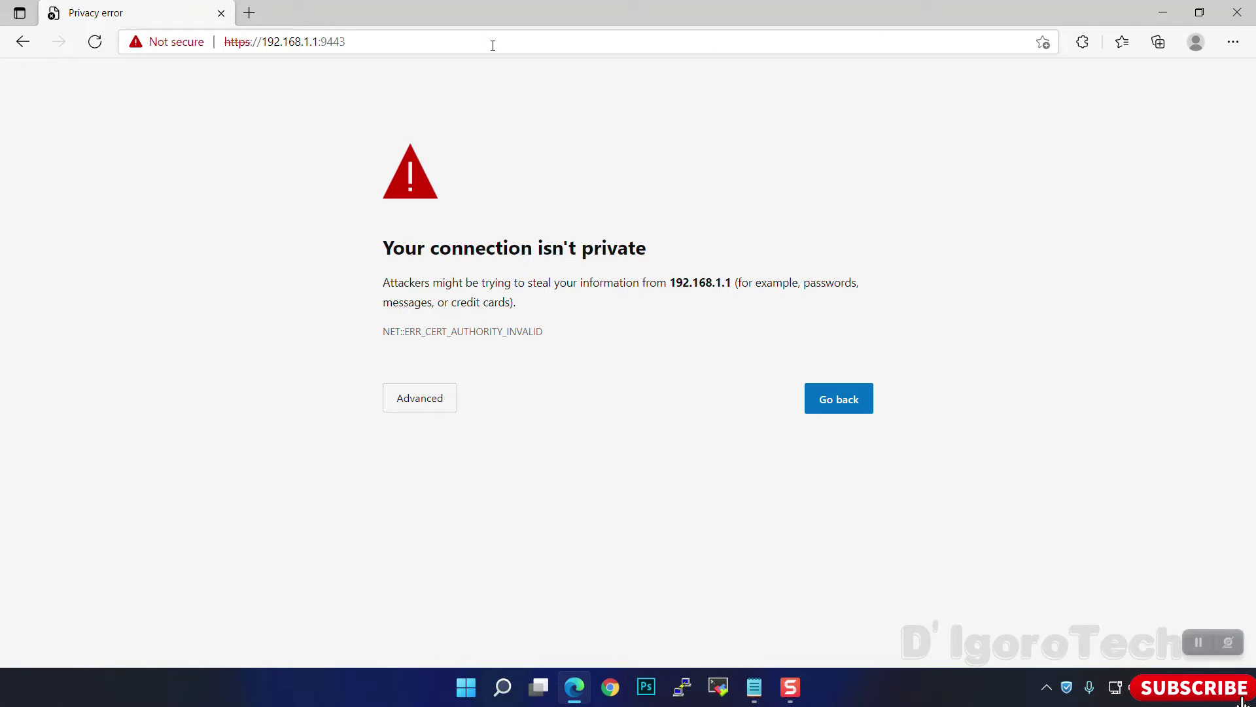
click(433, 398)
click(460, 527)
text(admin)
click(505, 363)
click(600, 423)
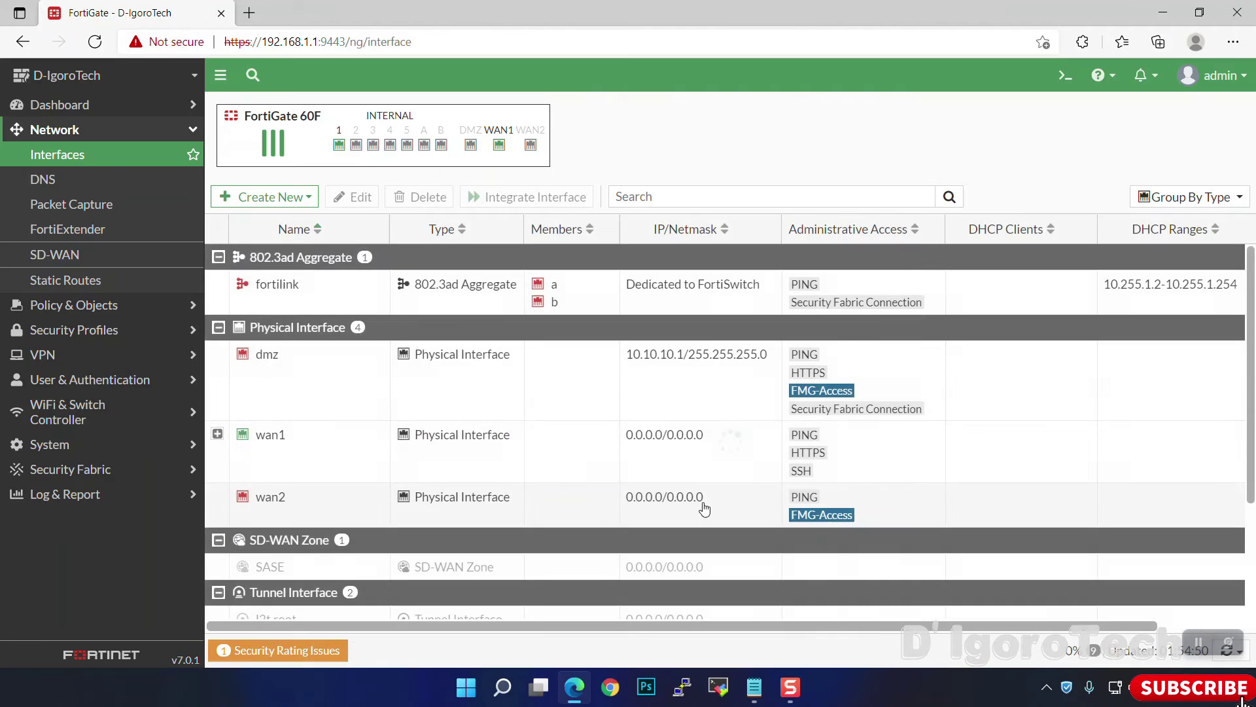
Check Unifi (WAN) PPPoE status, leave gateway retrieval on, and go to Static Routes.
scroll(686, 552, down, 3)
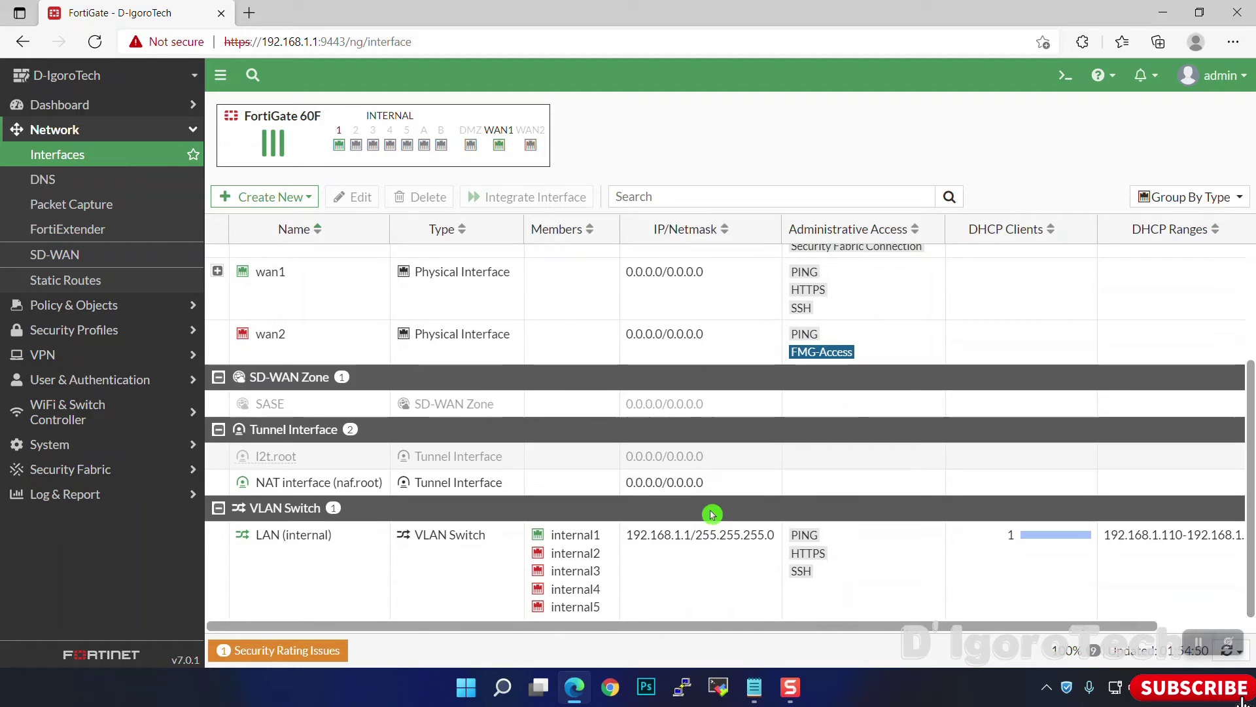
click(686, 552)
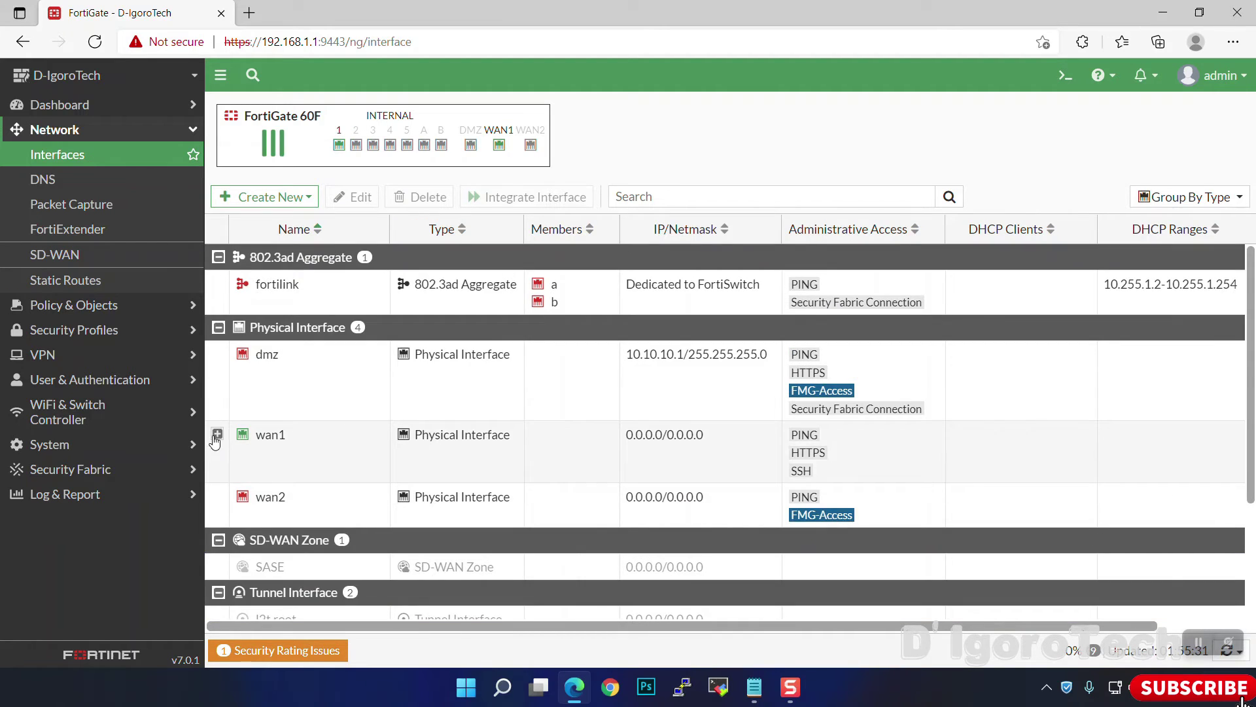
click(343, 497)
double_click(364, 514)
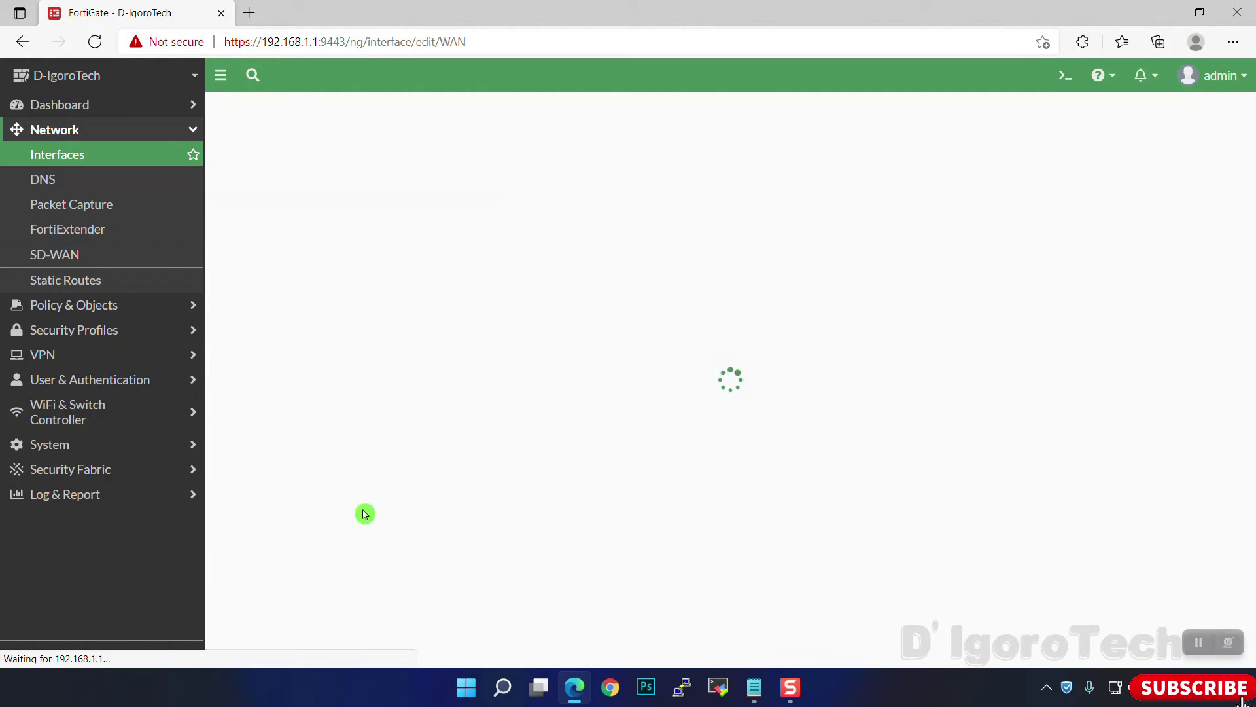
scroll(452, 573, down, 1)
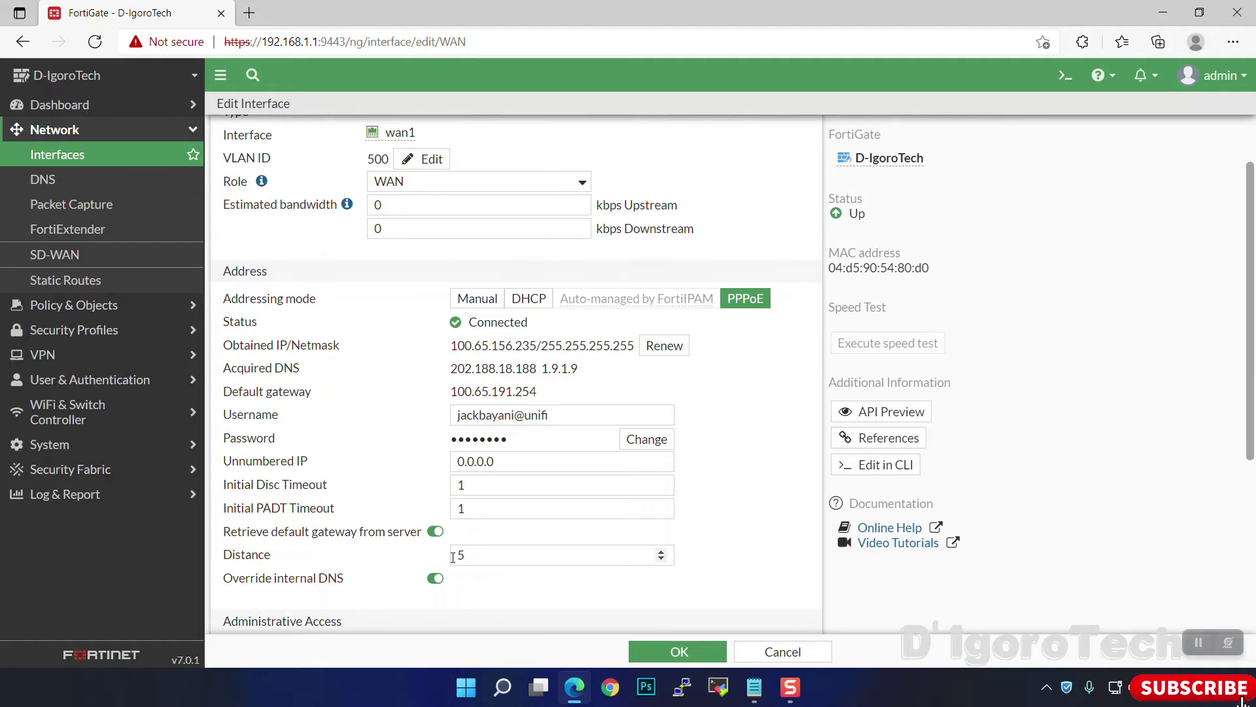
click(435, 532)
click(435, 531)
click(111, 280)
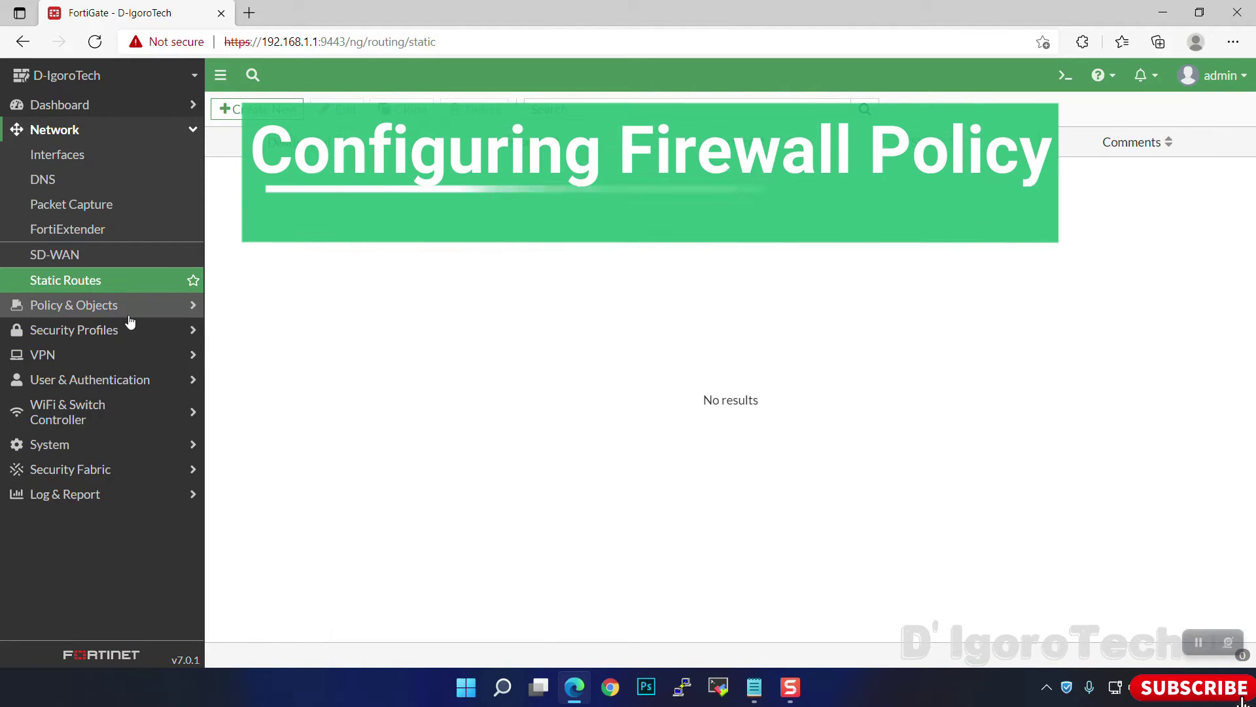
Expand the LAN (internal)→wan1 group in Firewall Policy to view its accept-all policy.
click(129, 313)
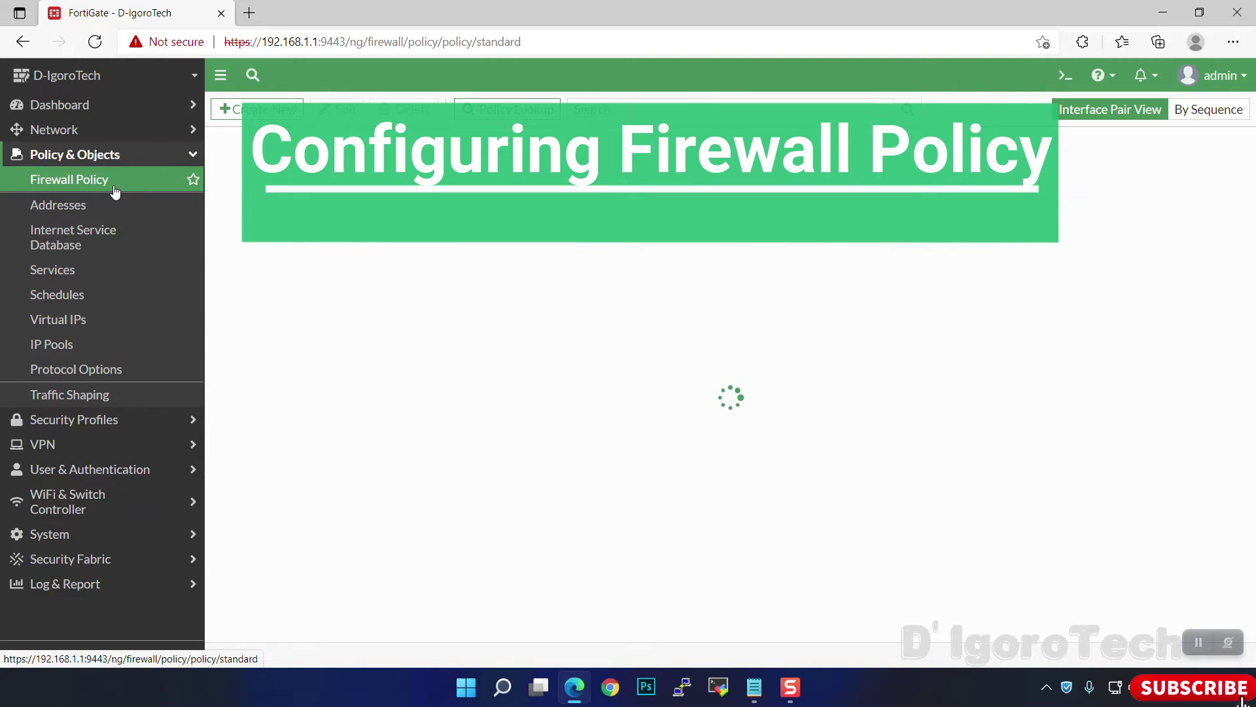
click(216, 192)
click(218, 169)
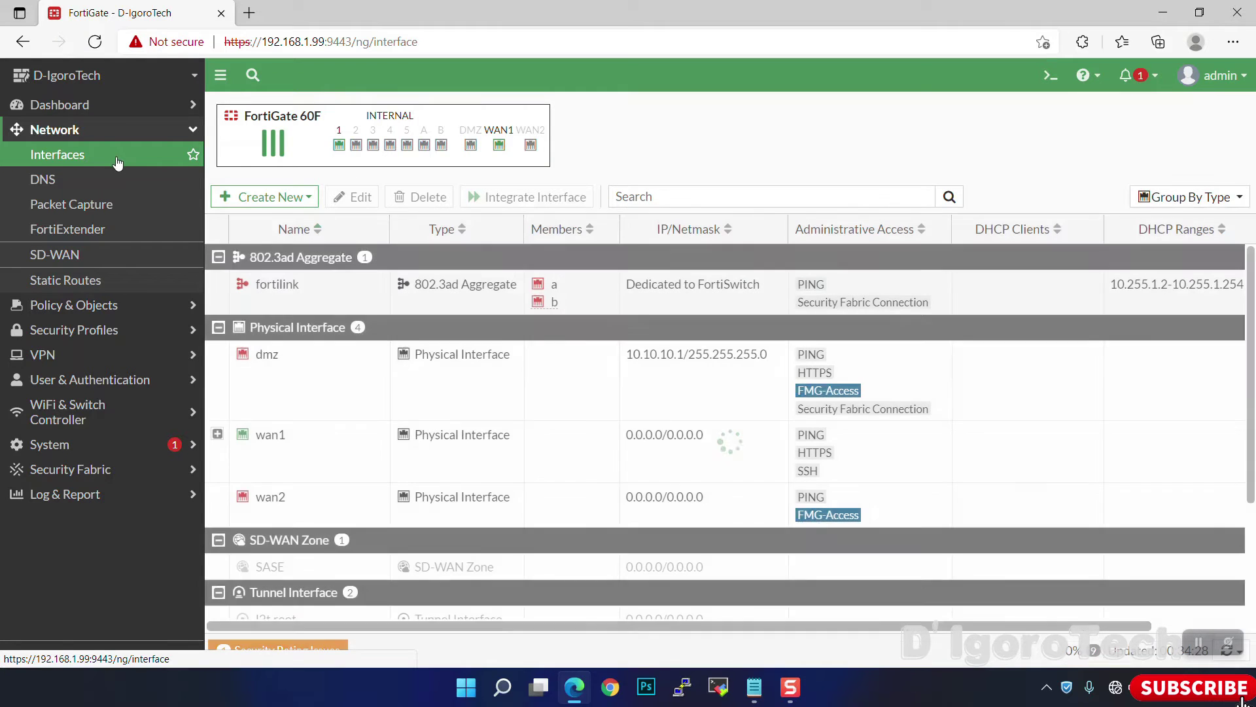
Confirm the Unifi (WAN) VLAN under wan1 holds 100.65.150.135, then start a new firewall policy.
click(218, 433)
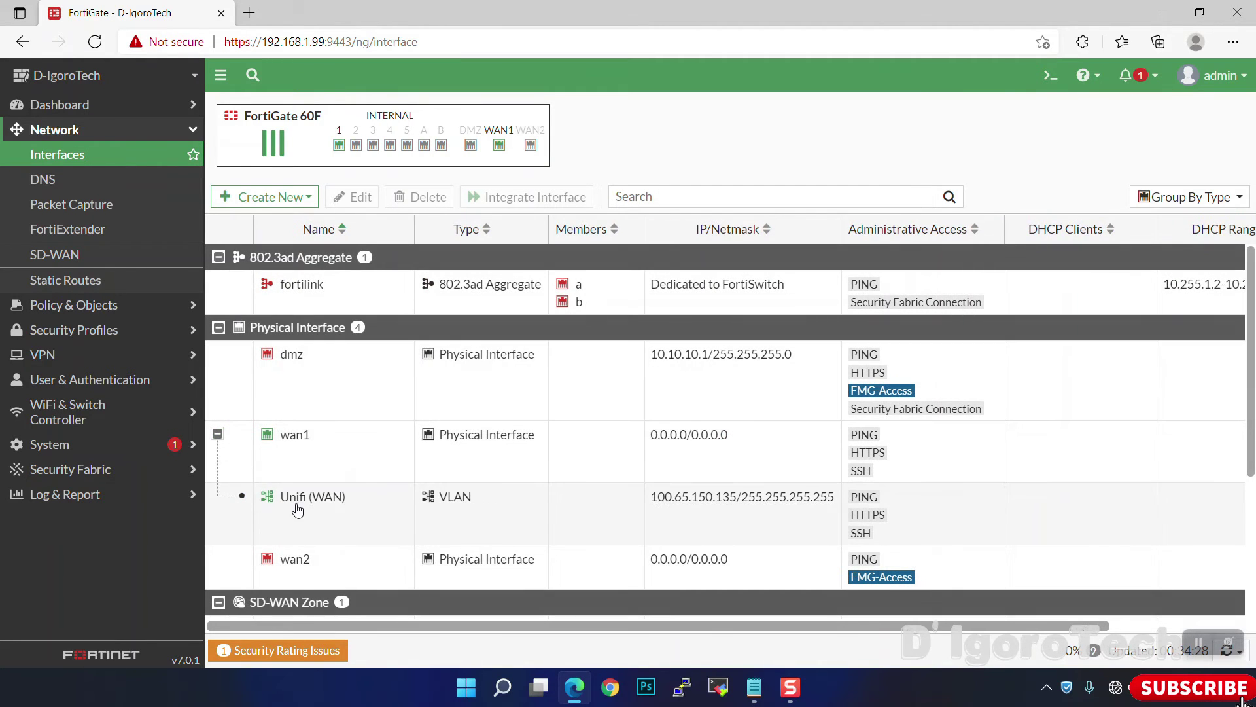
click(324, 510)
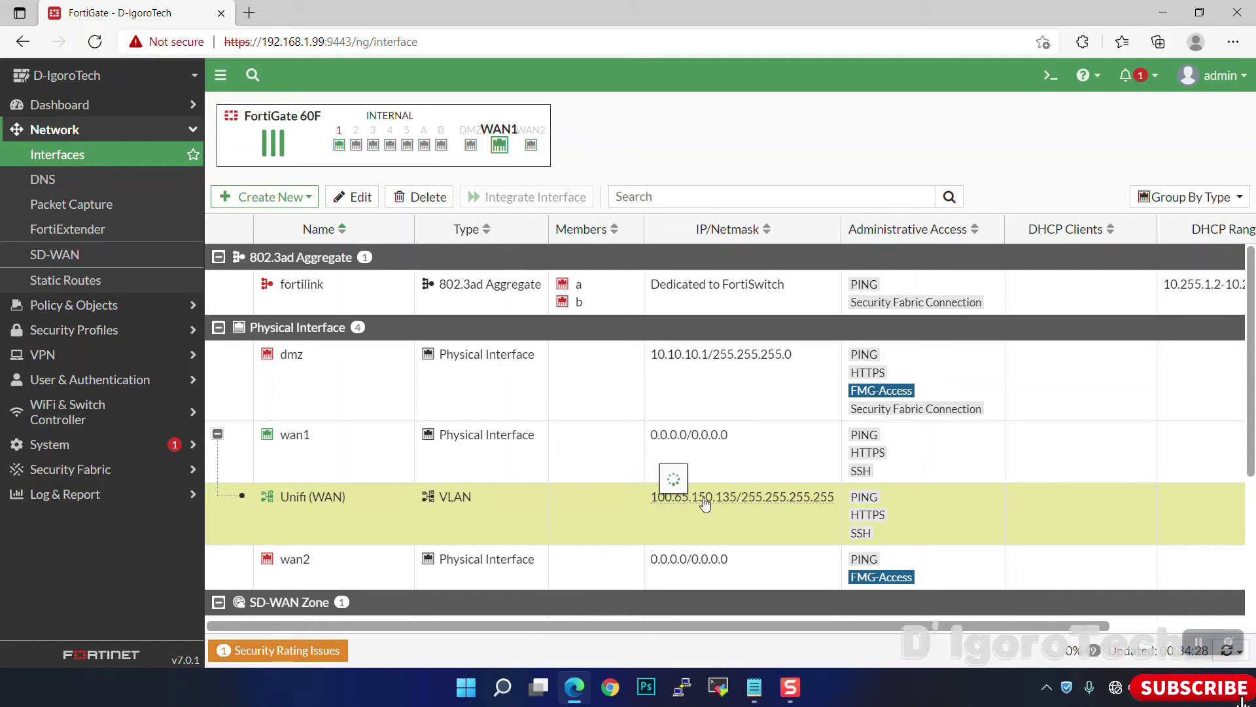
mouse_move(683, 507)
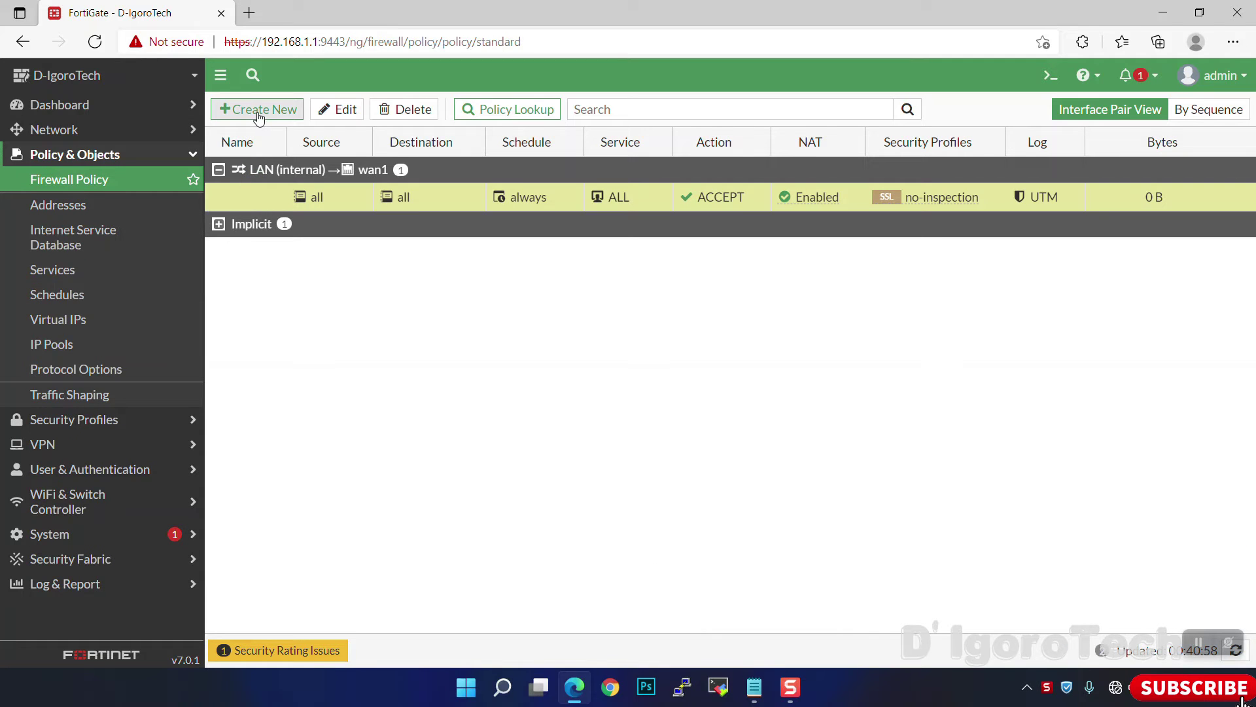
click(259, 112)
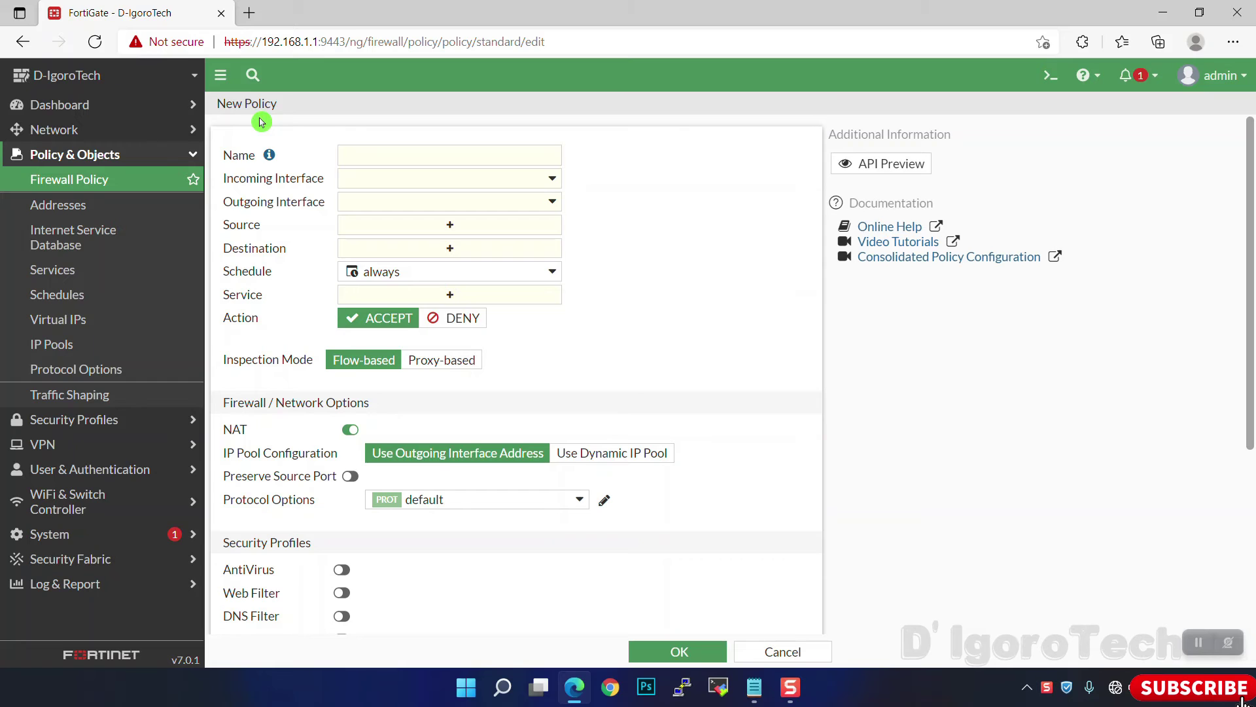
Name the policy DNS, with incoming interface LAN (internal) and outgoing interface Unifi (WAN).
click(366, 154)
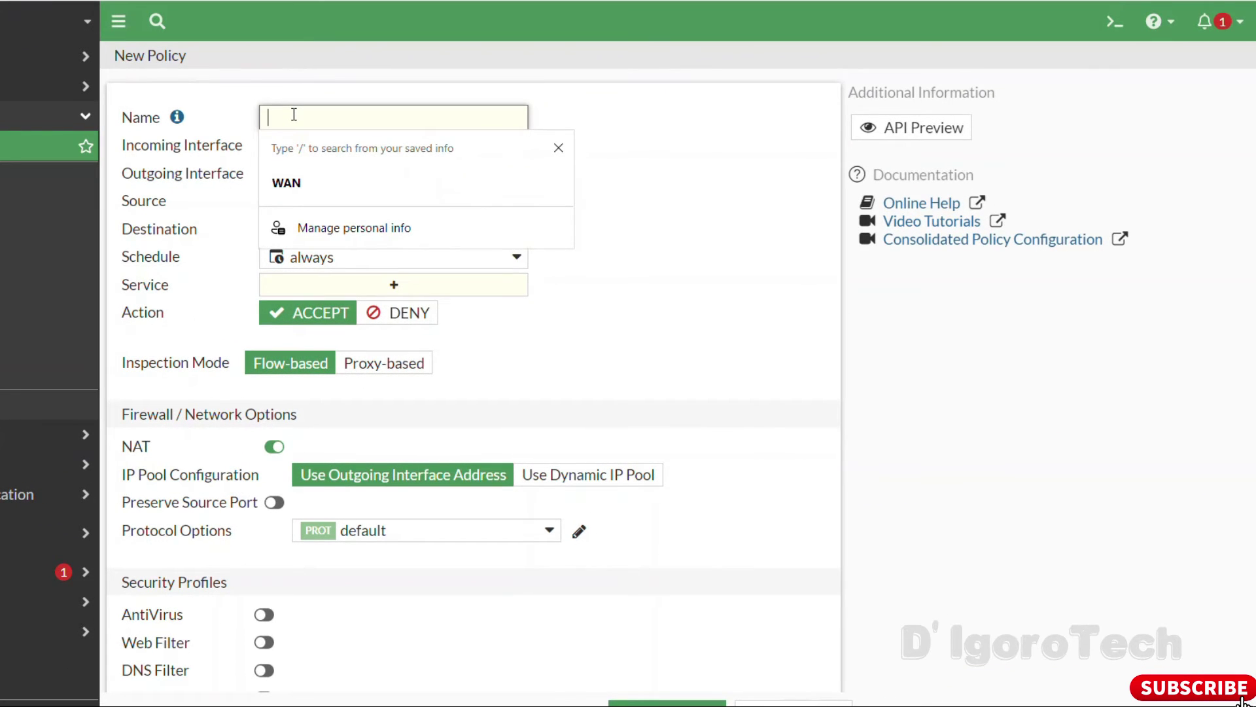
text(DNS)
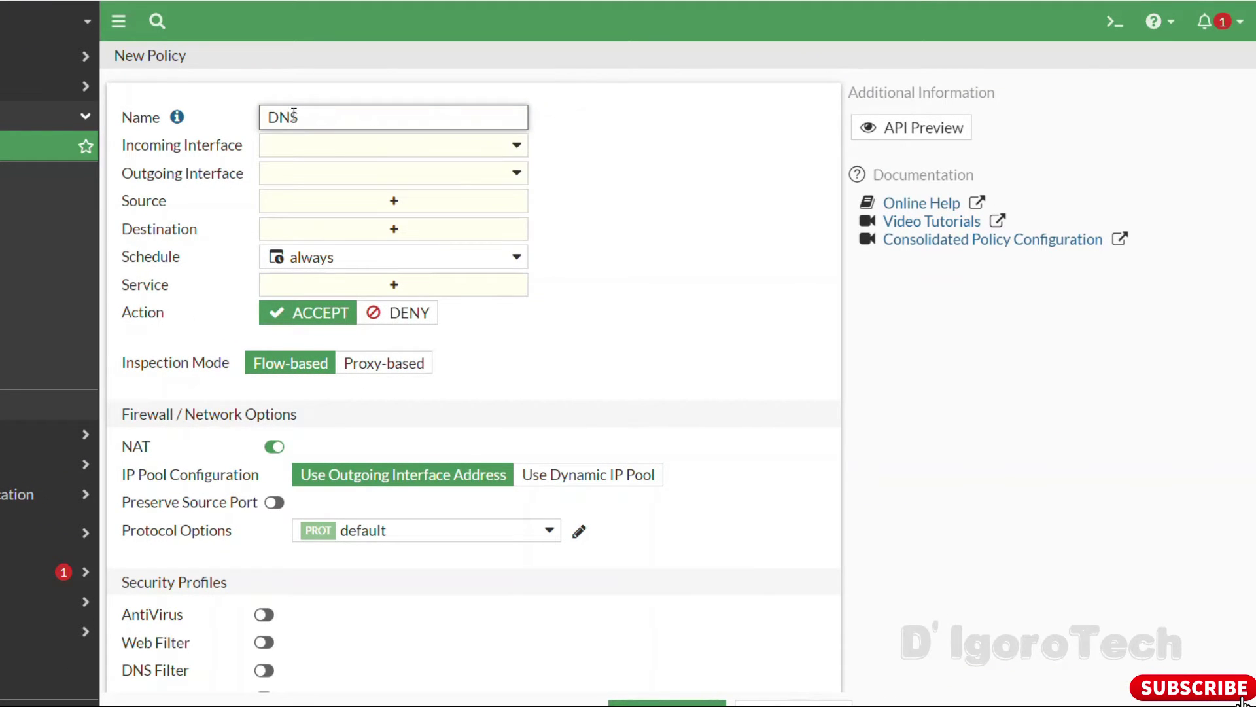
click(328, 145)
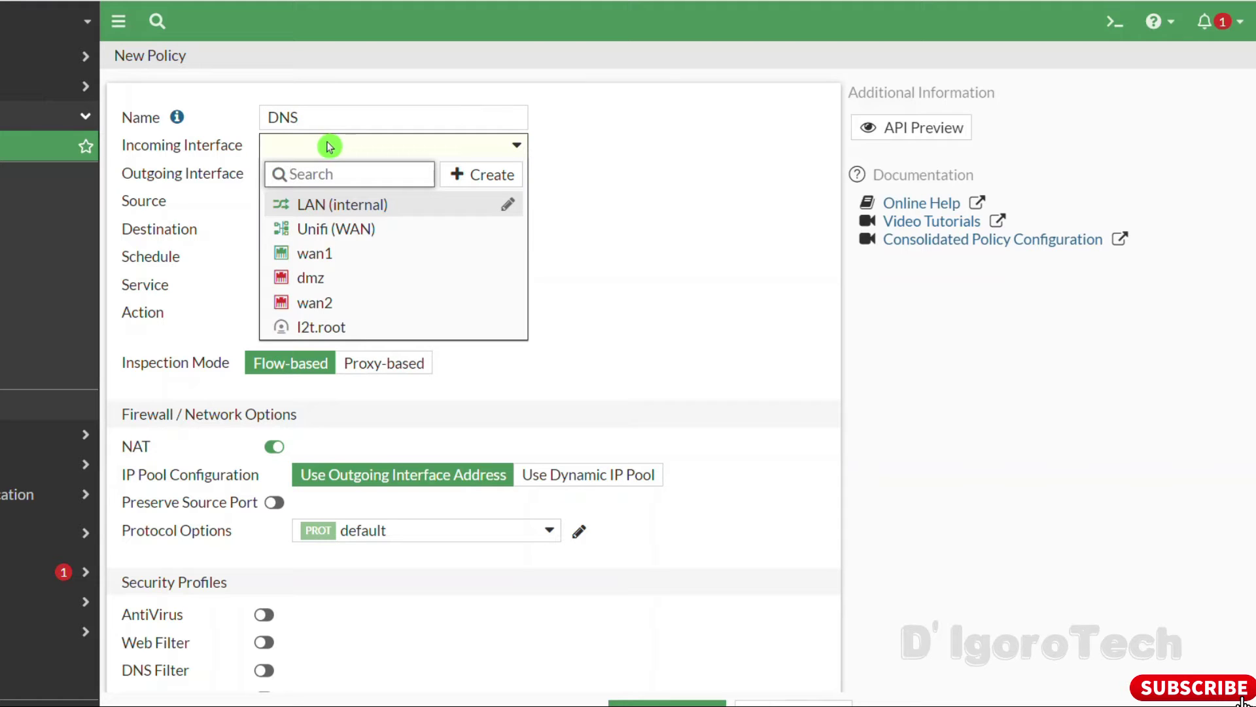
click(353, 213)
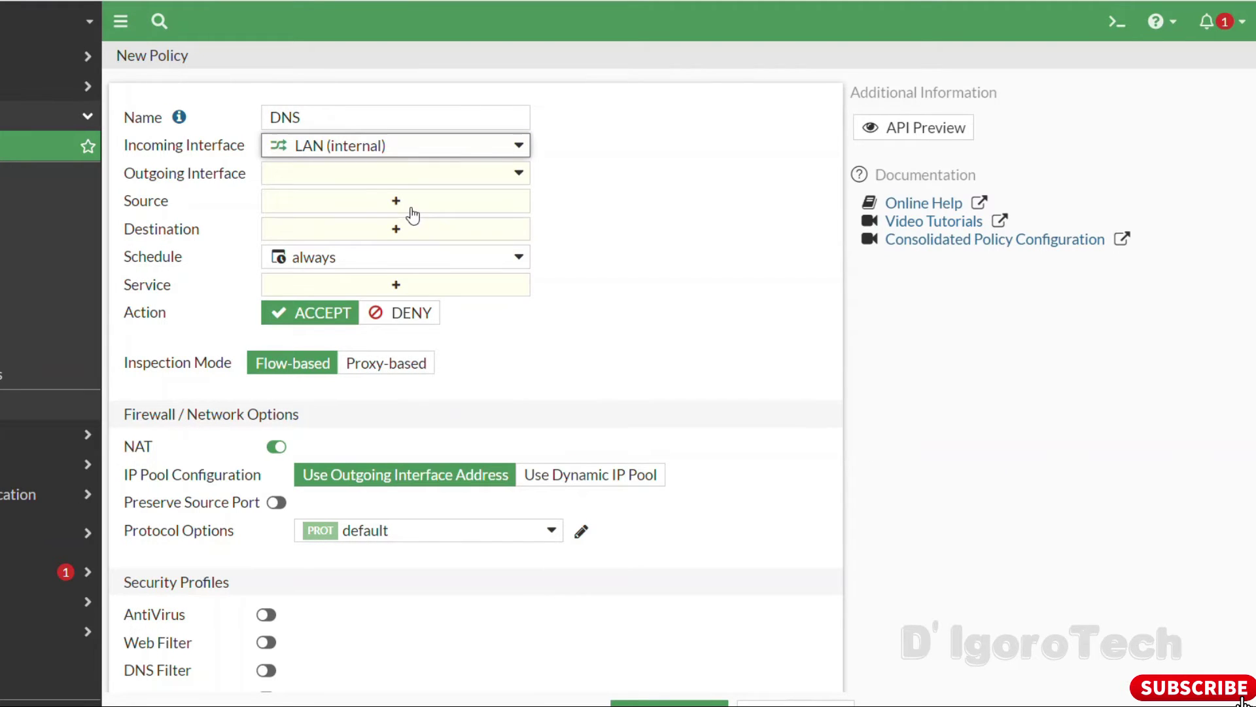
click(353, 181)
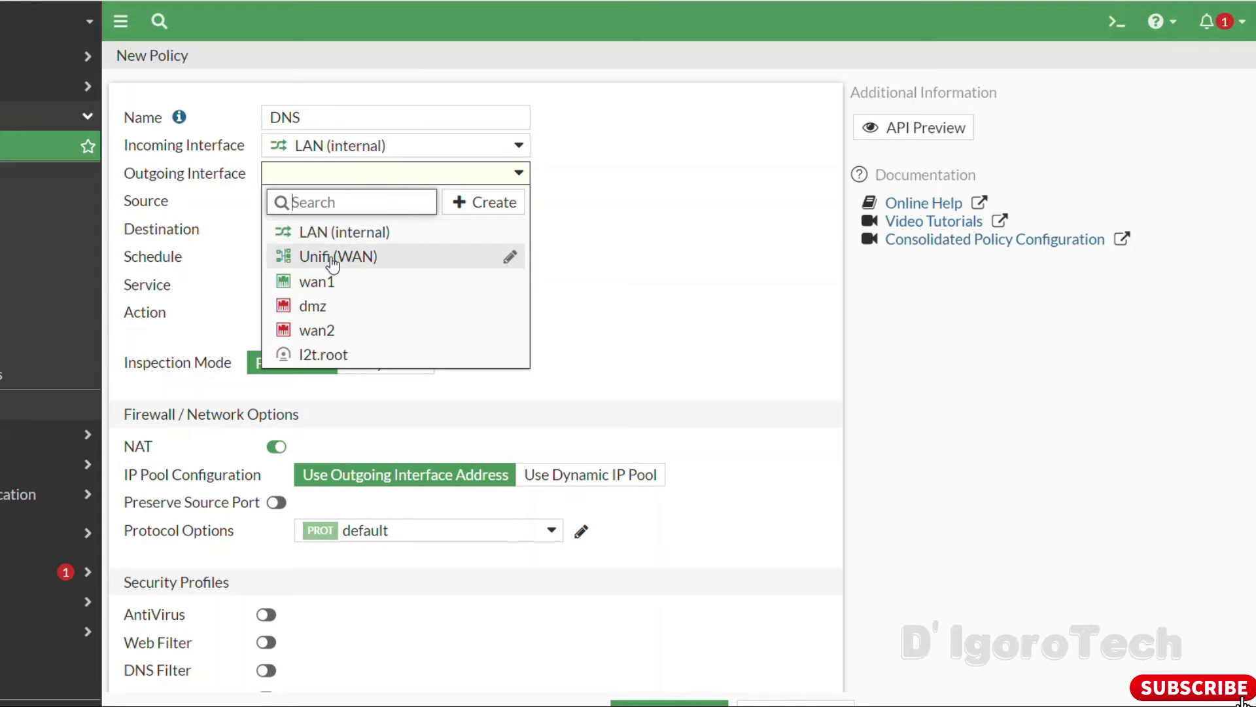
mouse_move(335, 260)
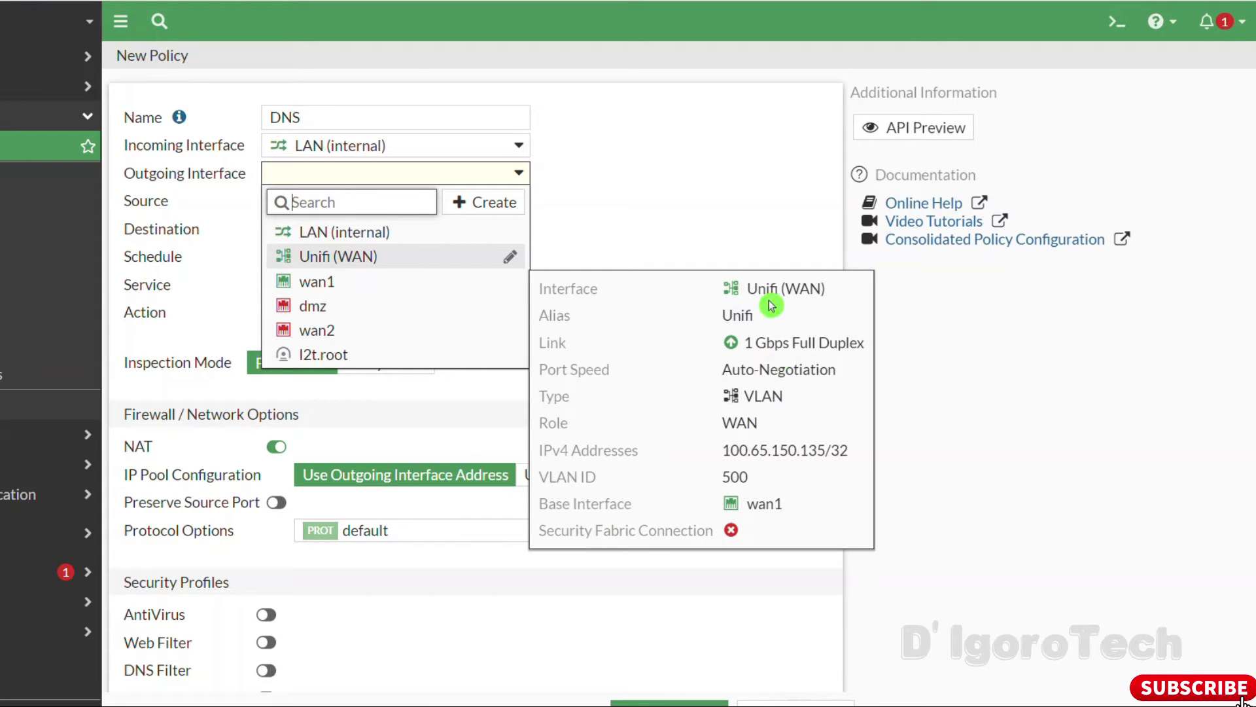
click(385, 257)
Set source address internal, destination all, and the DNS service for the policy.
click(362, 210)
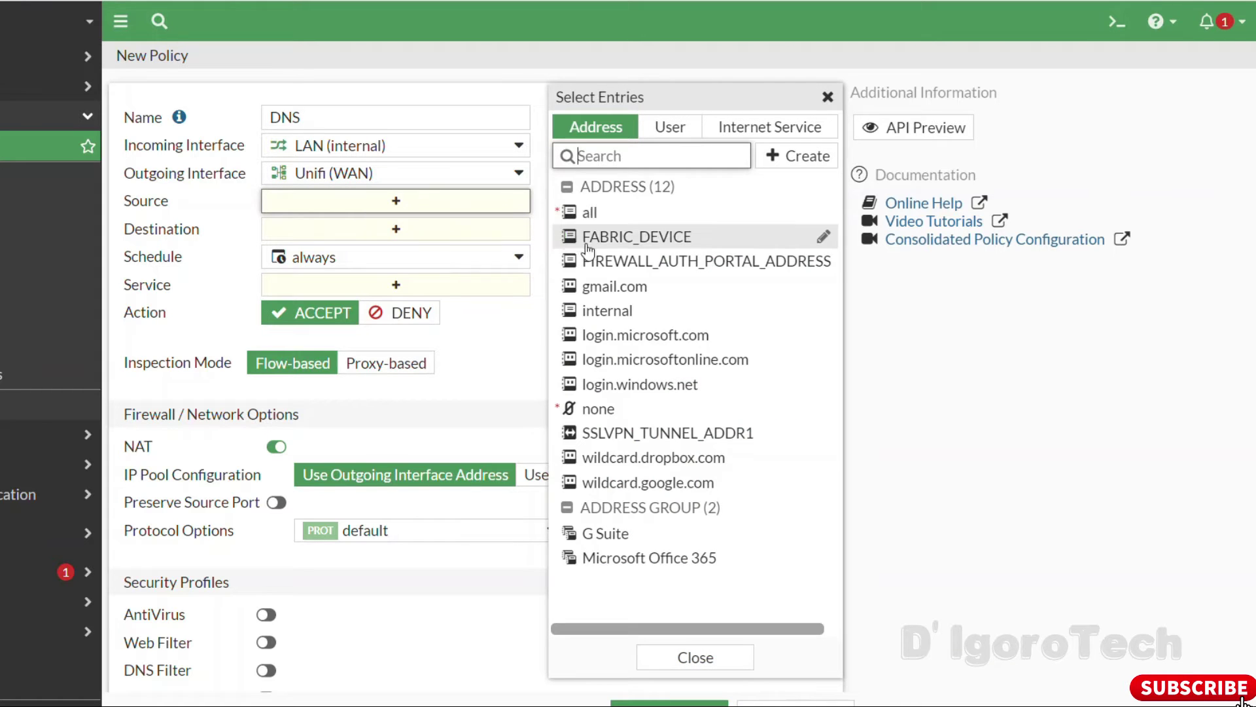
mouse_move(601, 320)
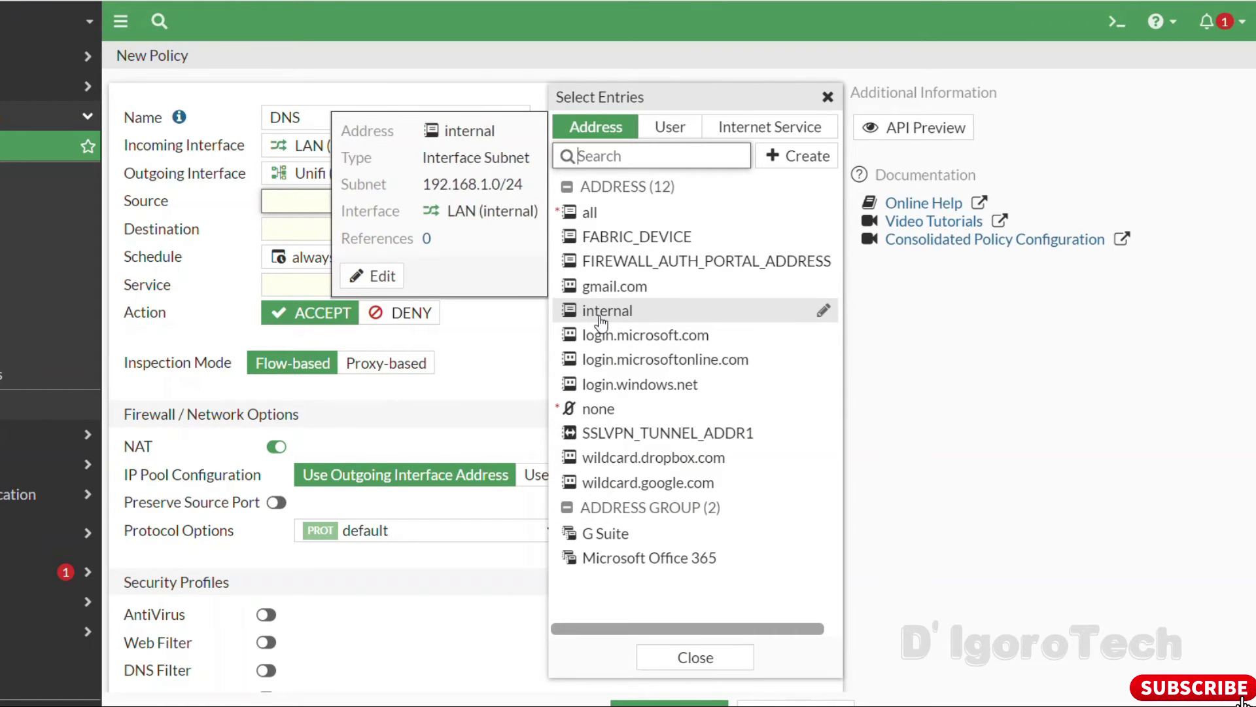
drag(429, 186, 515, 186)
click(608, 312)
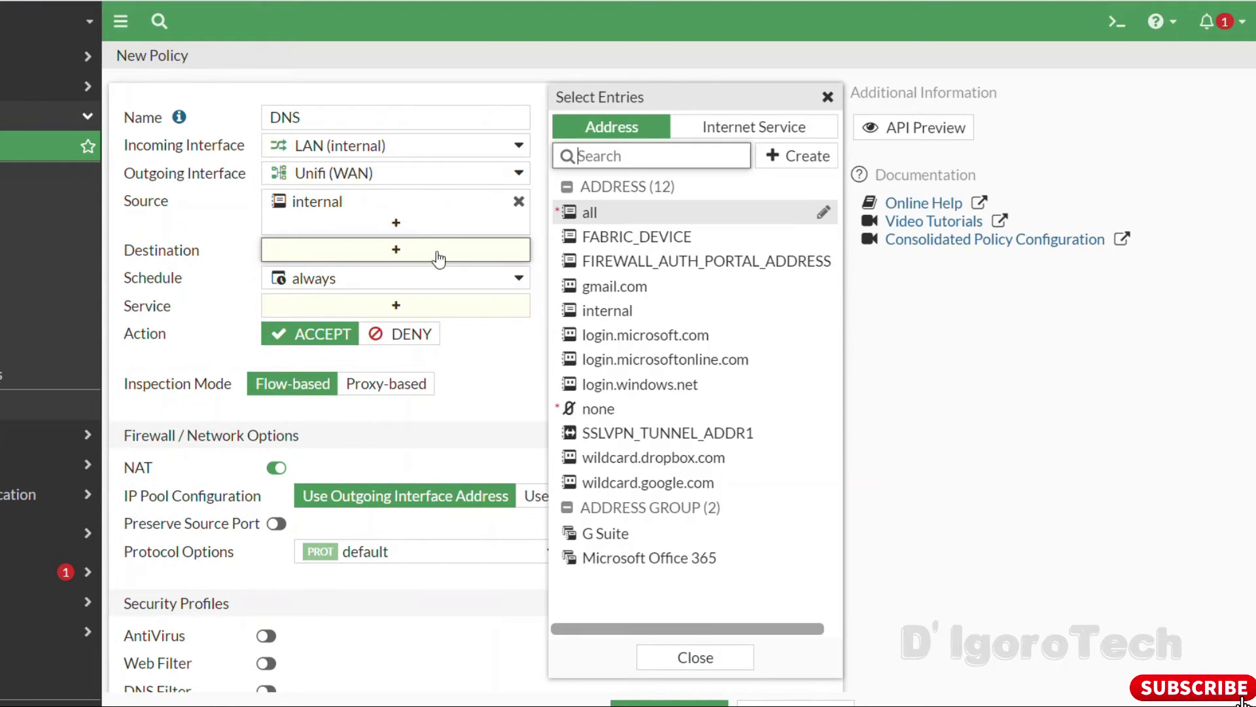
click(589, 216)
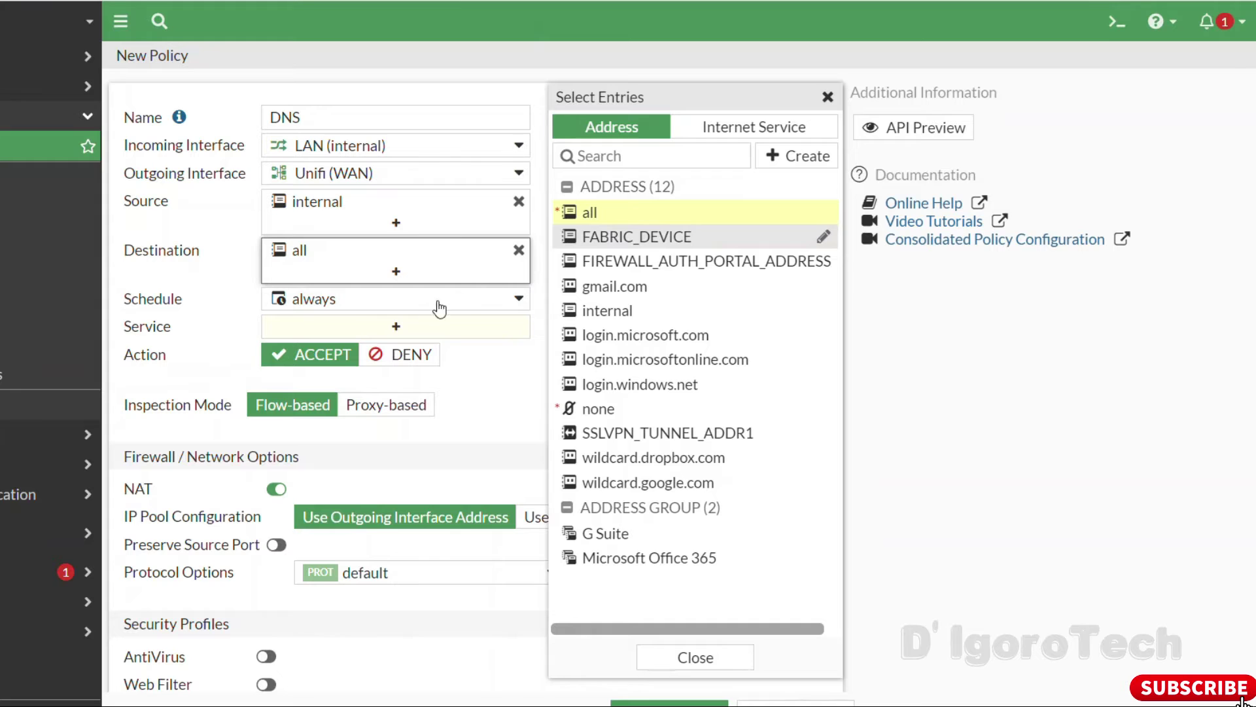
mouse_move(355, 317)
click(398, 328)
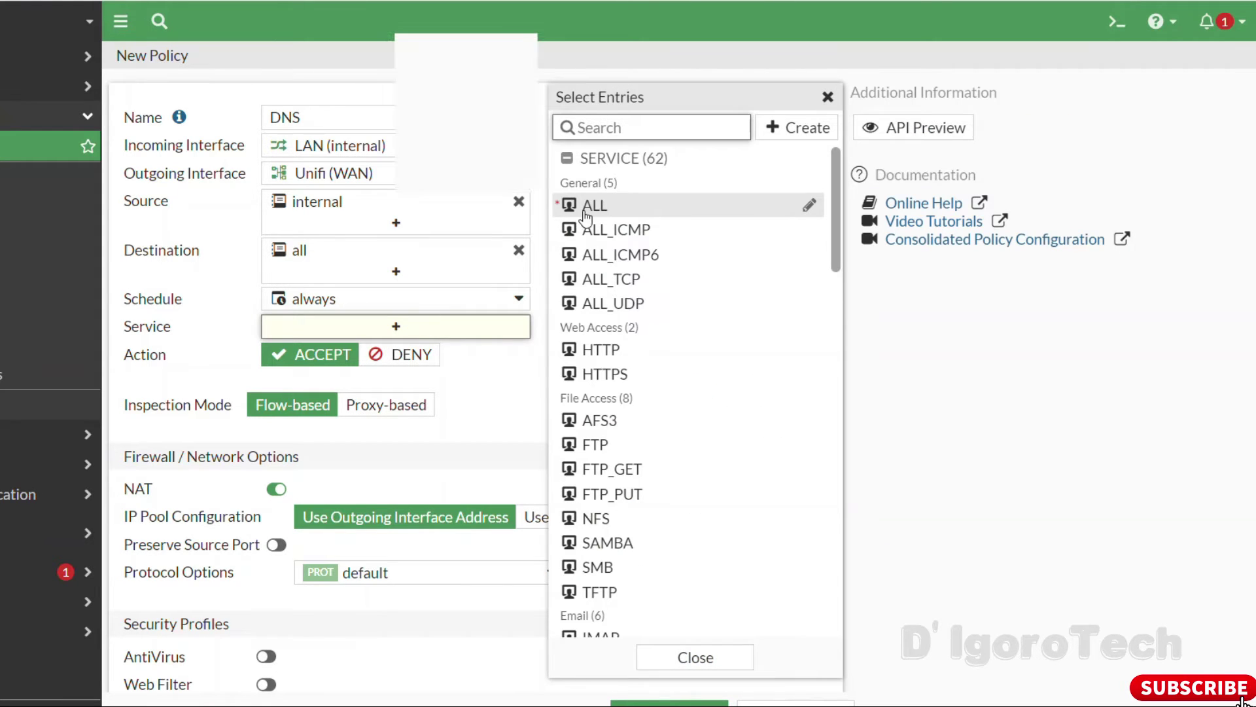
scroll(597, 406, down, 5)
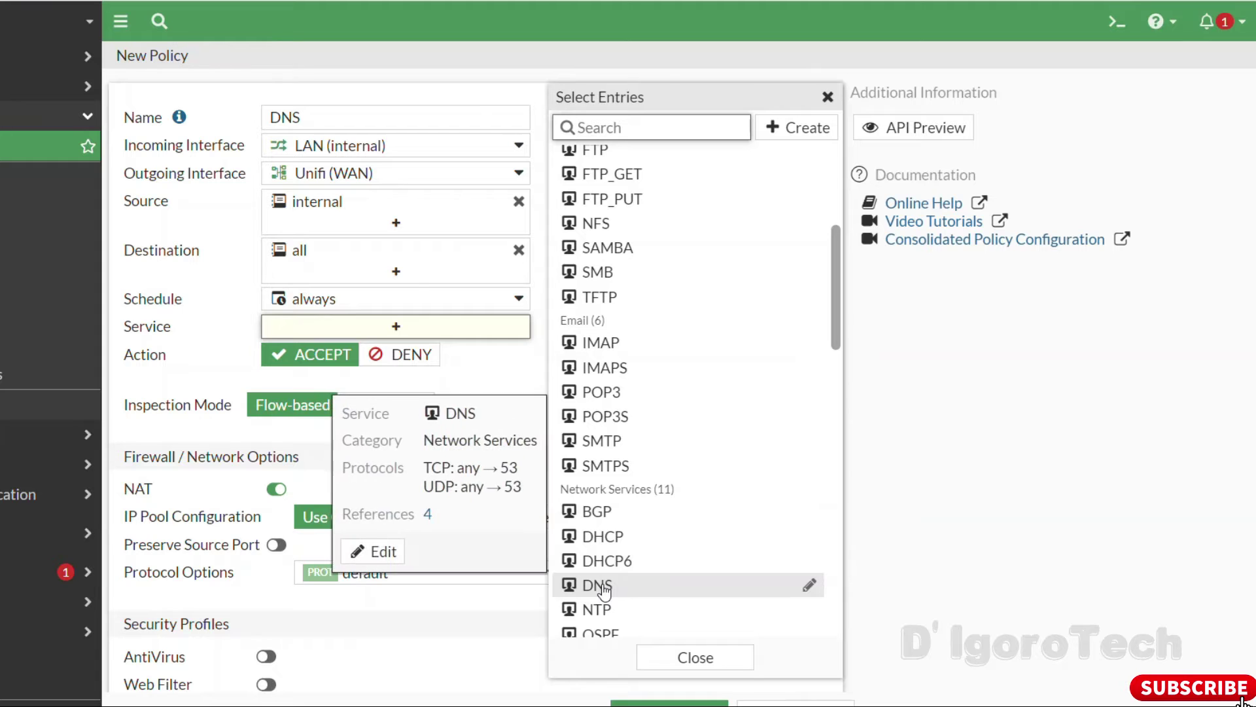
click(603, 587)
scroll(382, 416, down, 2)
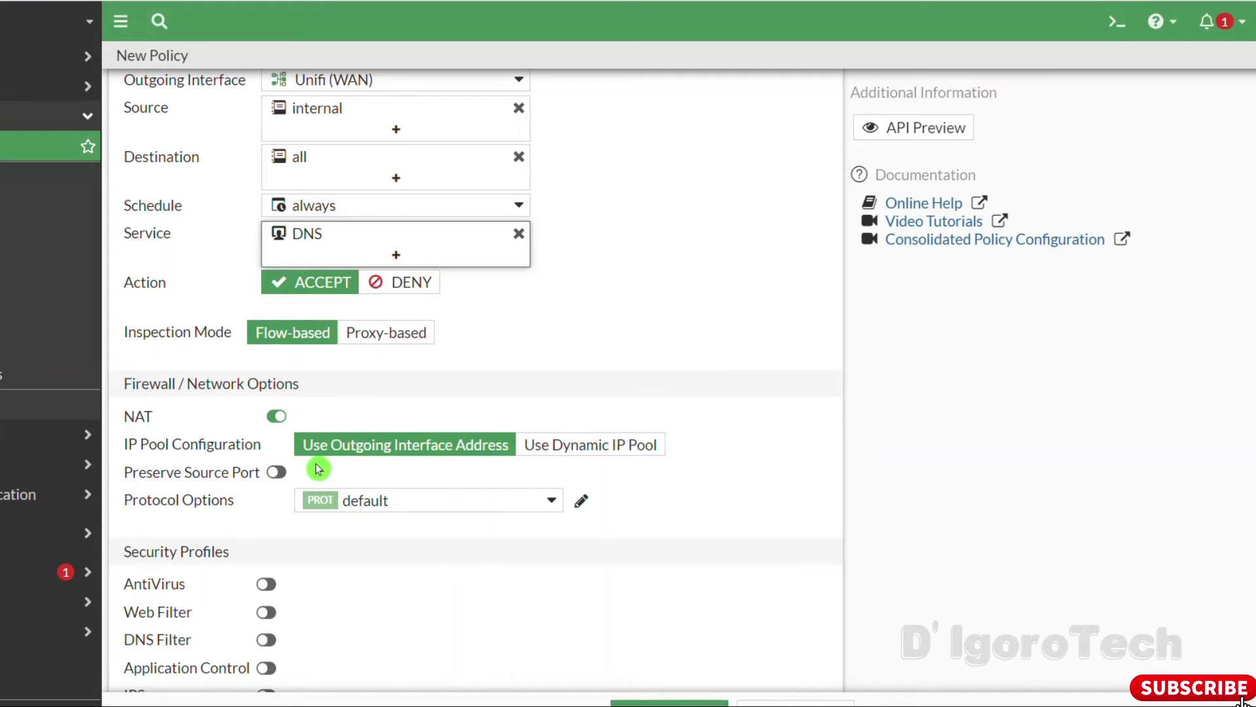
Turn on AntiVirus and DNS Filter with default profiles, leaving SSL Inspection on certificate-inspection.
scroll(393, 471, down, 2)
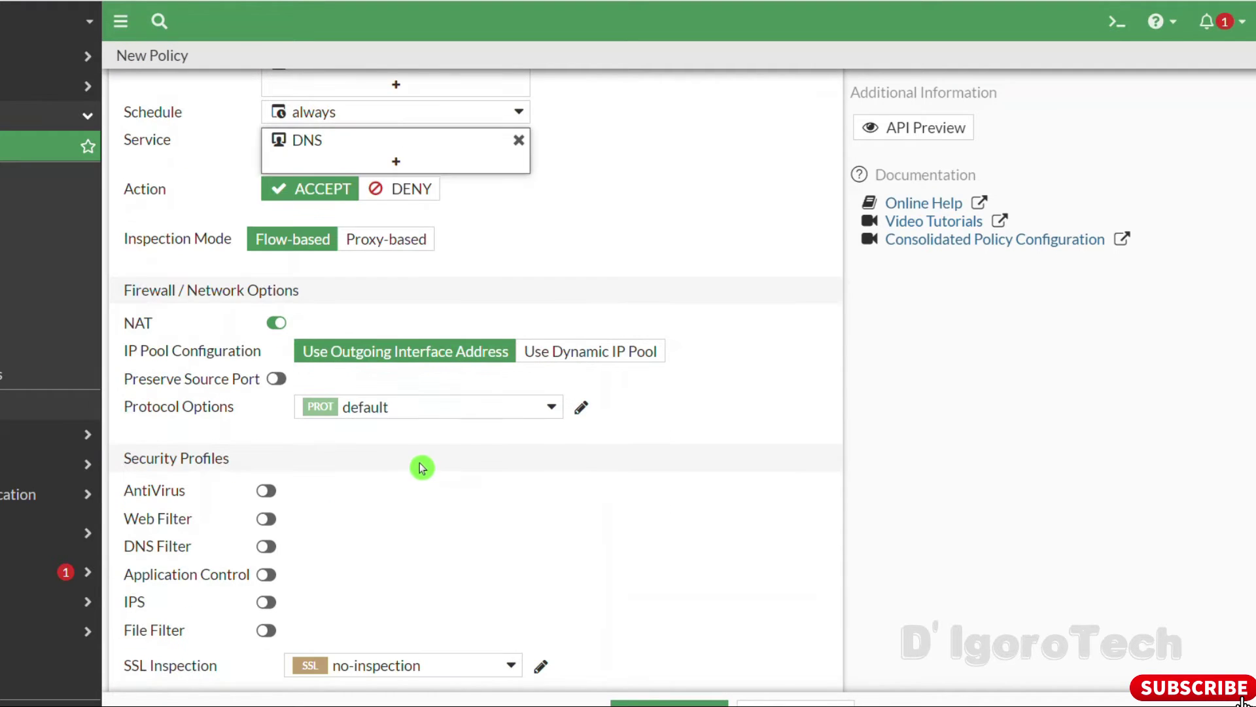
scroll(347, 488, down, 2)
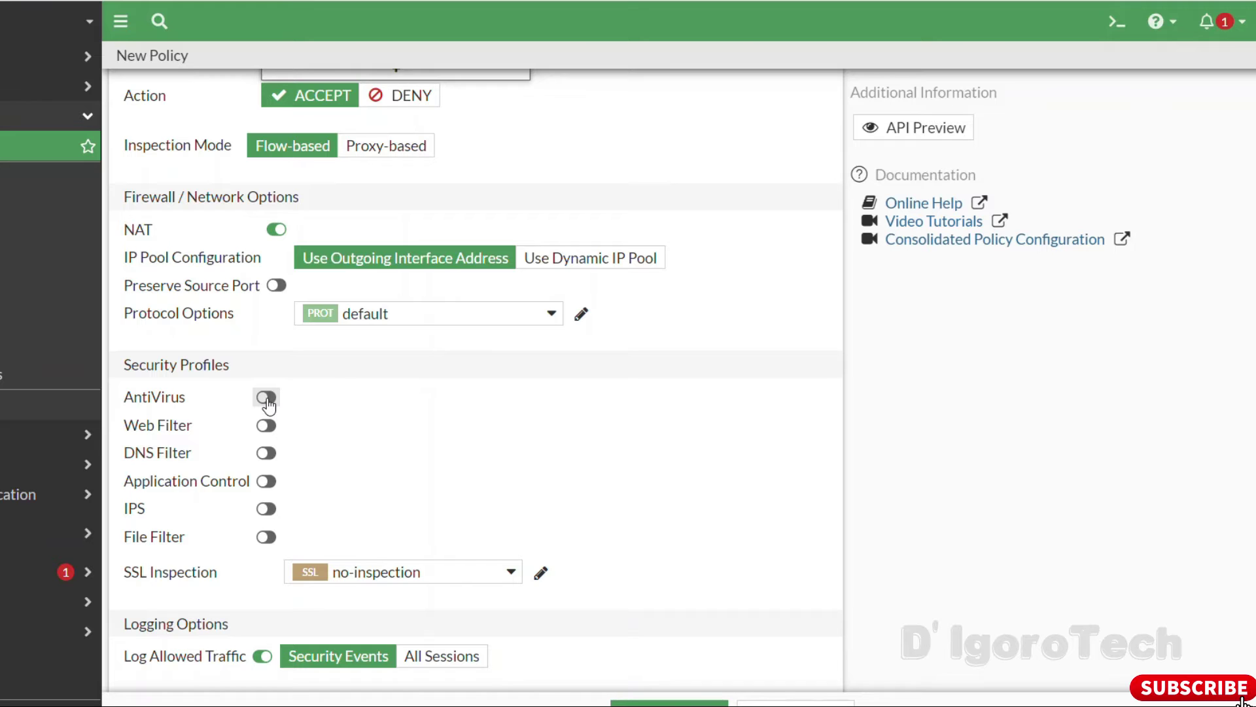
click(267, 397)
click(368, 406)
click(367, 412)
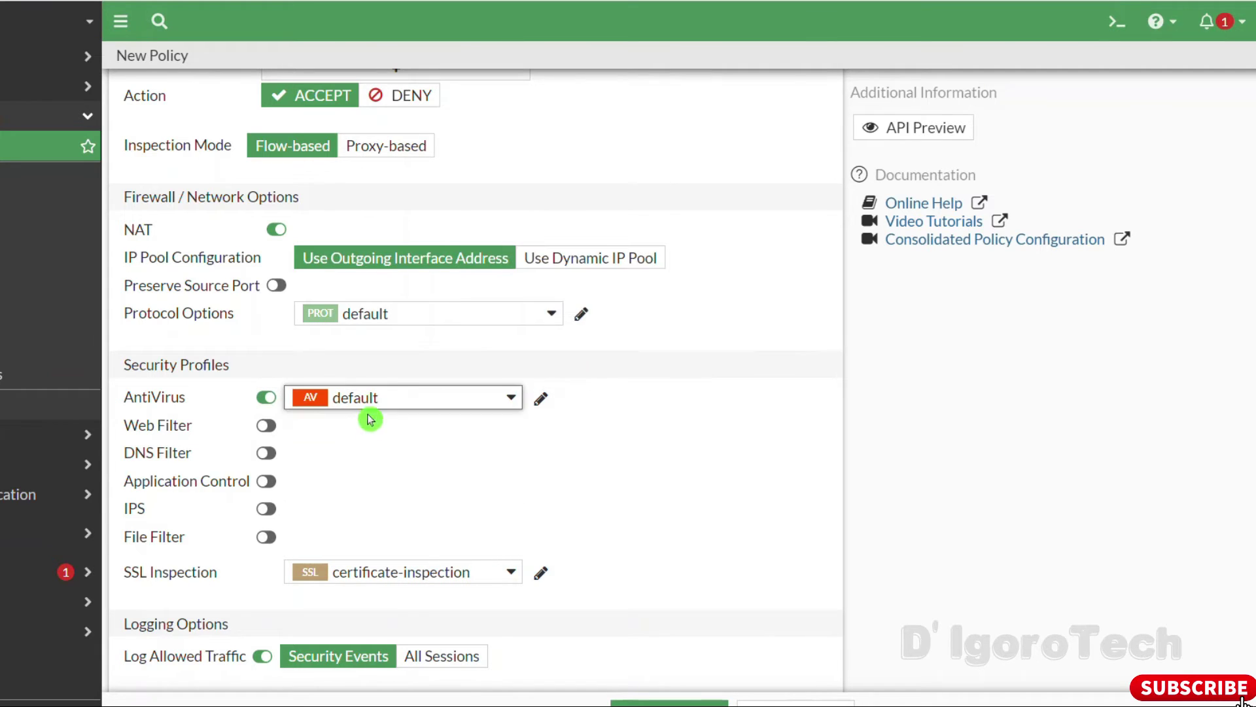
click(266, 452)
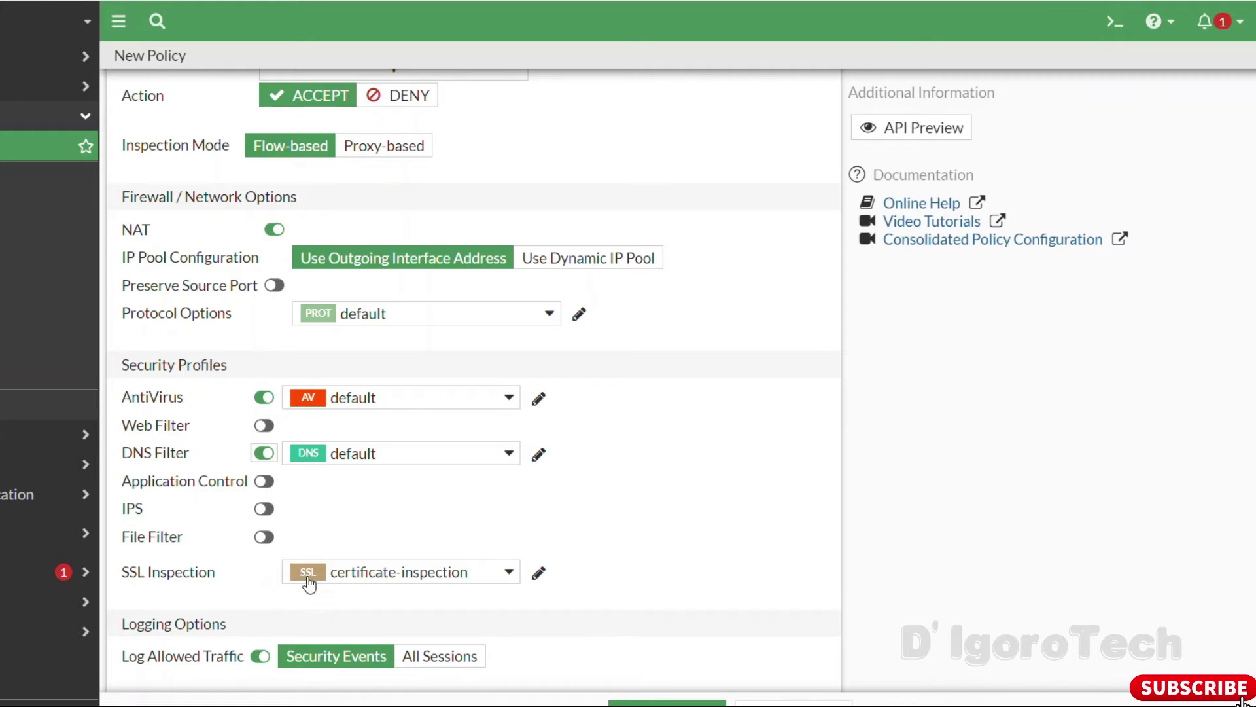
mouse_move(391, 578)
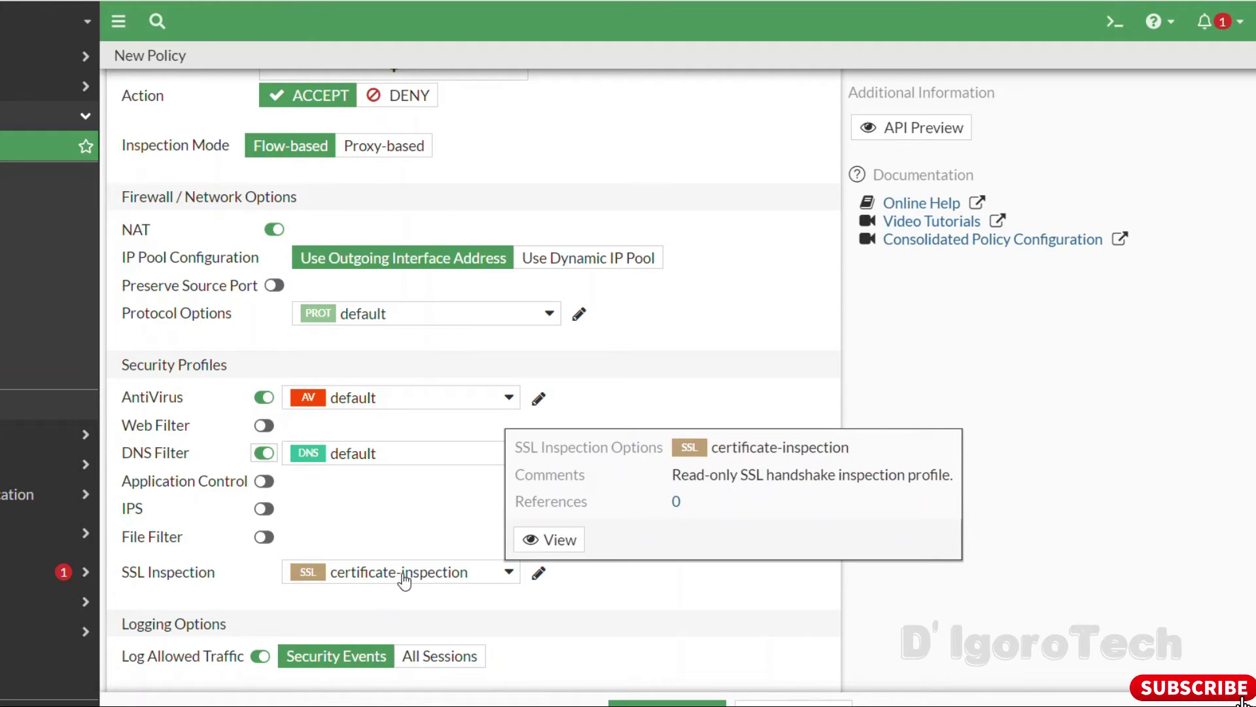
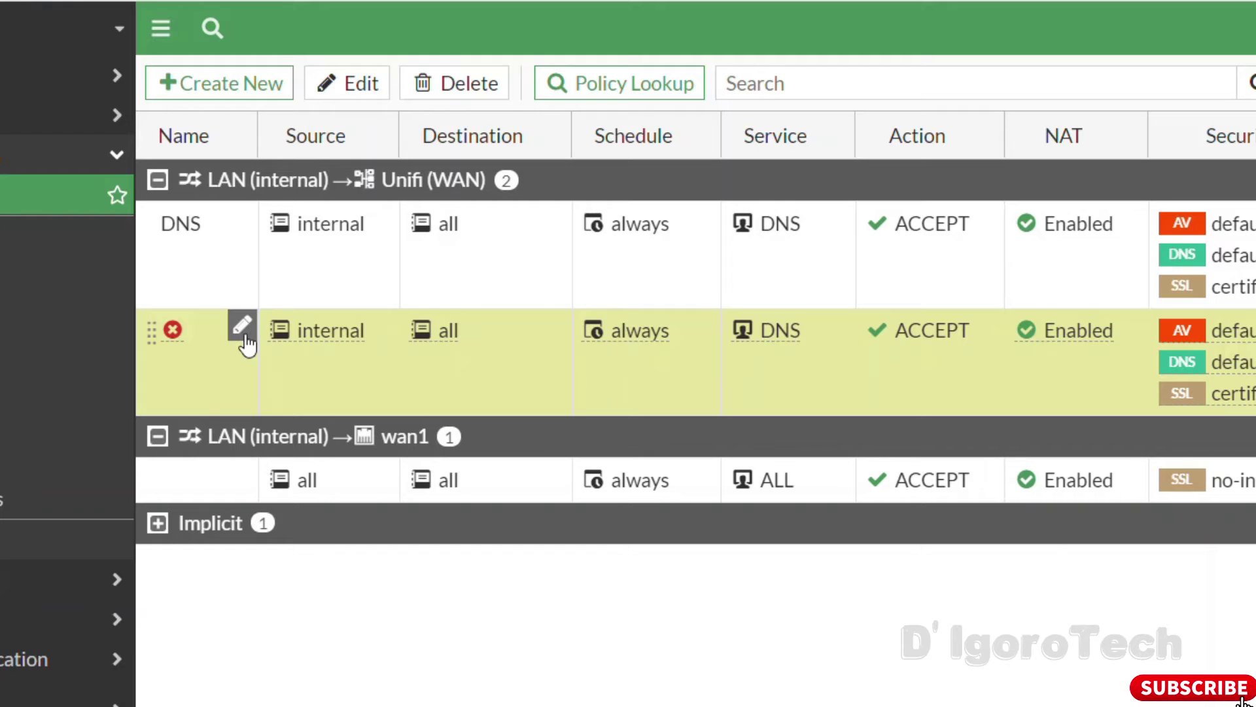
Rename the copied DNS policy to HTTP and replace its DNS service with HTTP and HTTPS.
click(241, 337)
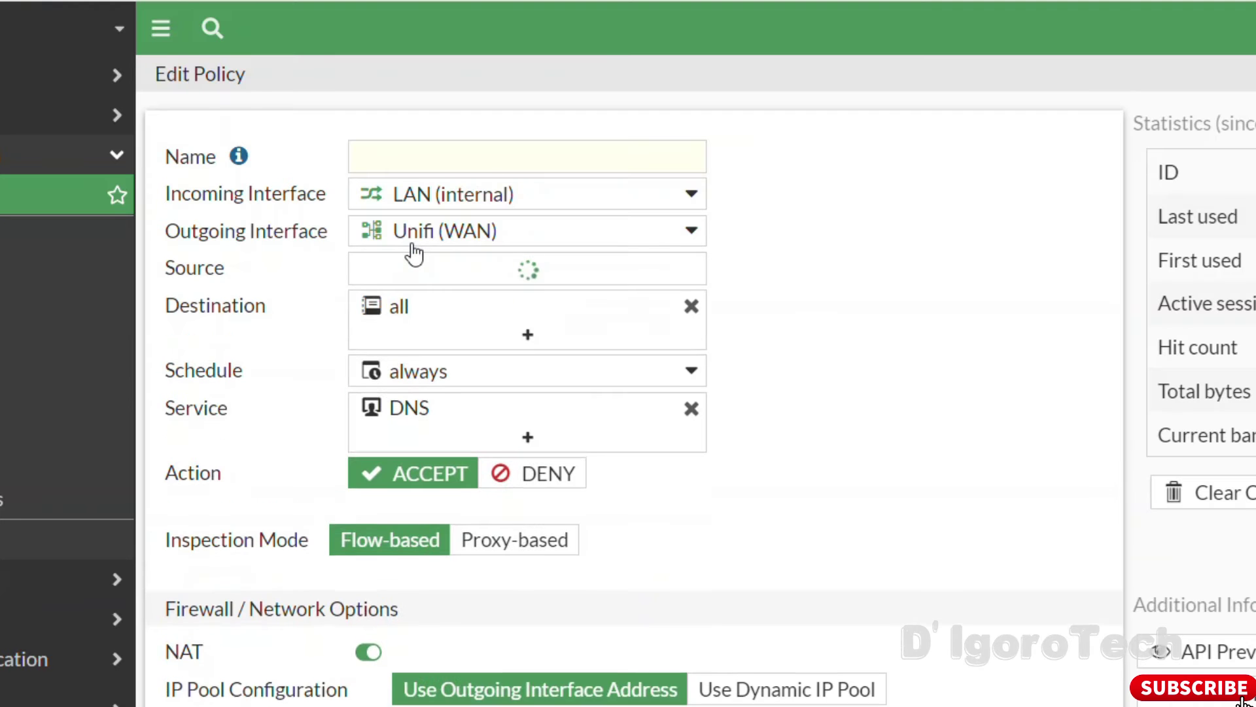
click(395, 157)
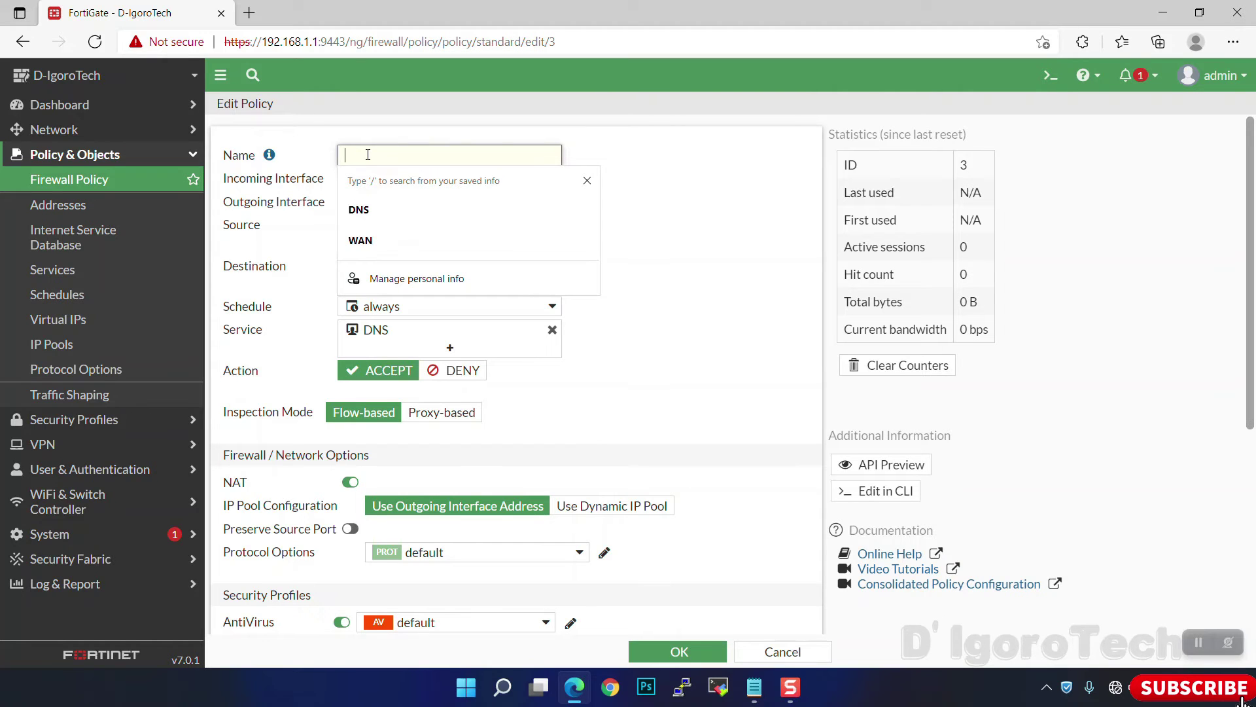
text(HTTP-HTTPS)
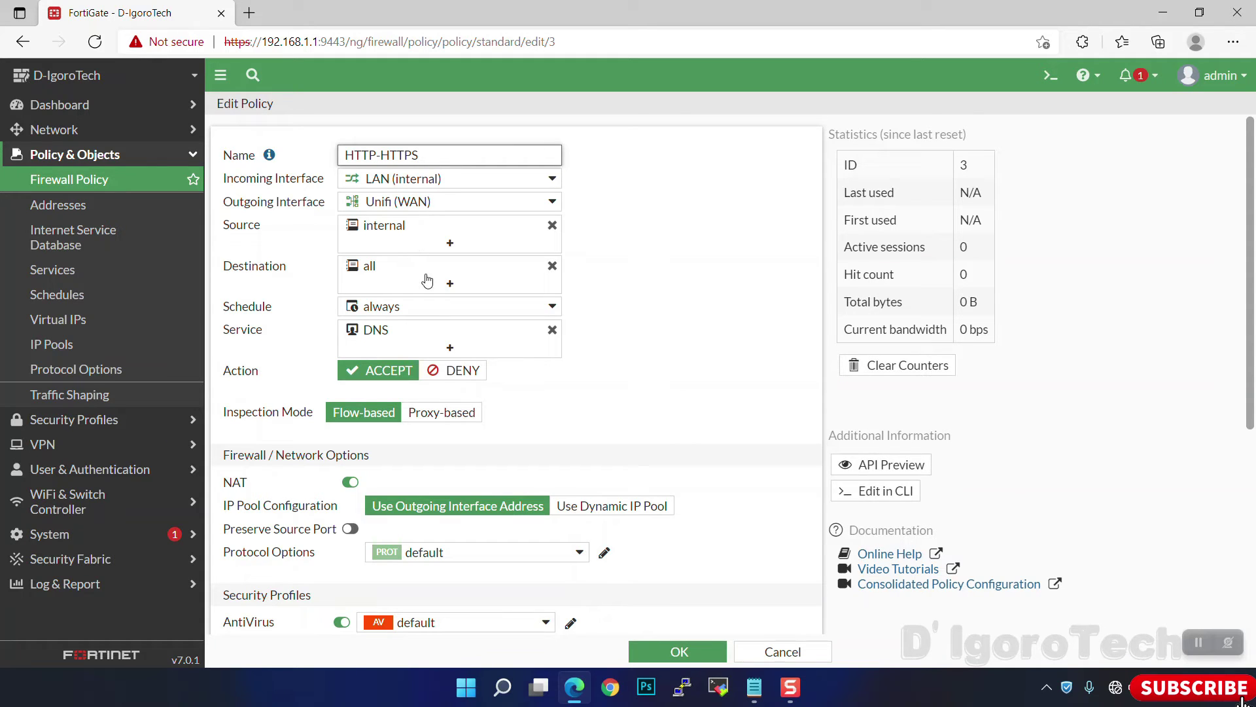
click(449, 347)
text(h)
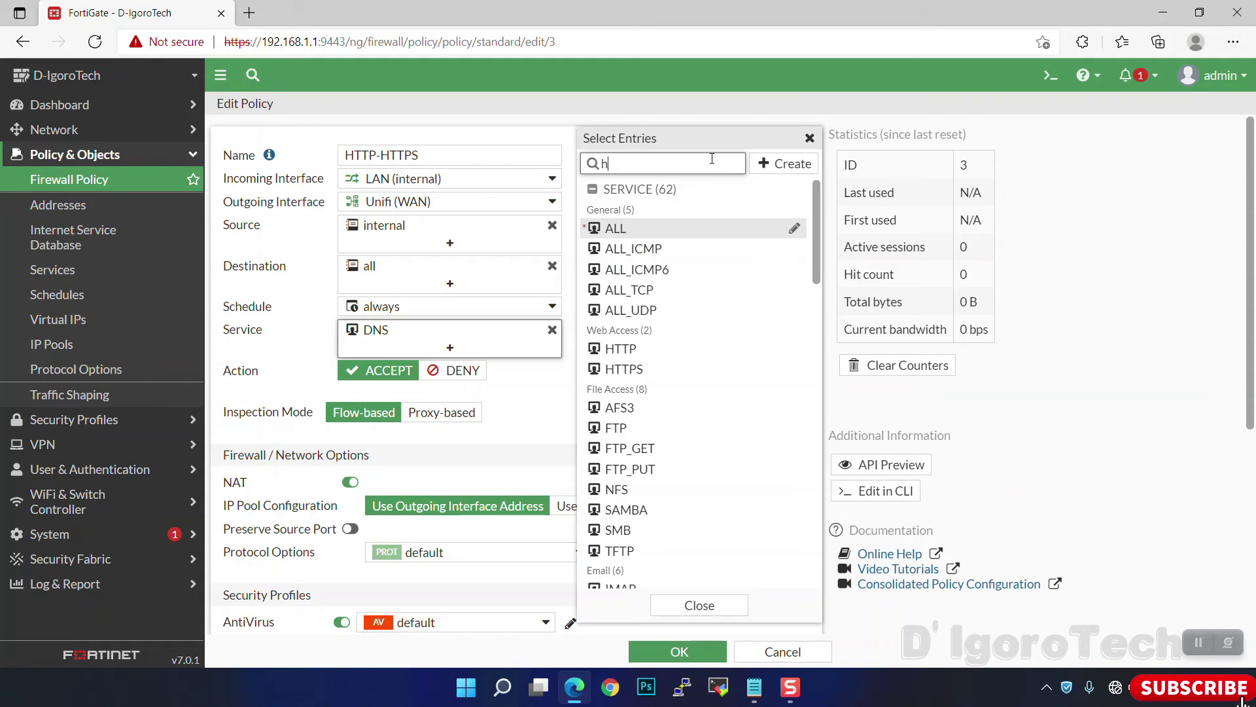
text(ttp)
click(658, 228)
click(649, 249)
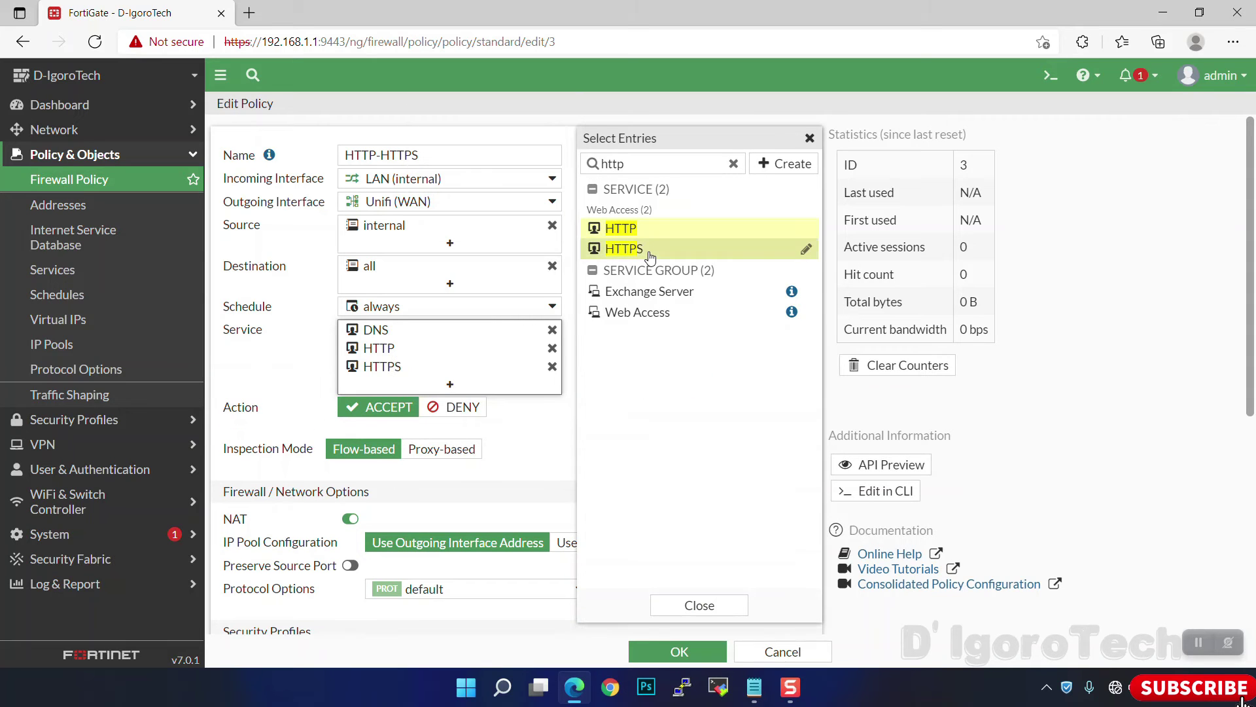
click(553, 329)
Enable the Web Filter and IPS profiles and disable DNS Filter on the policy.
scroll(368, 374, down, 2)
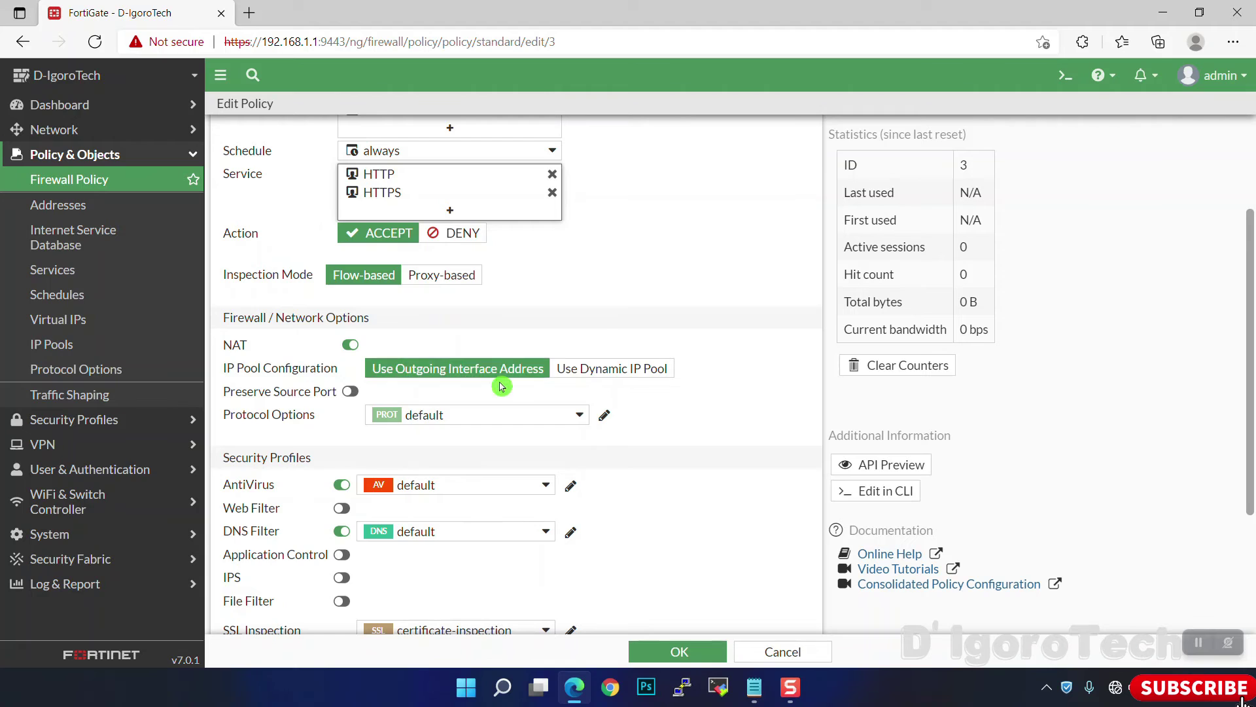
scroll(504, 389, down, 2)
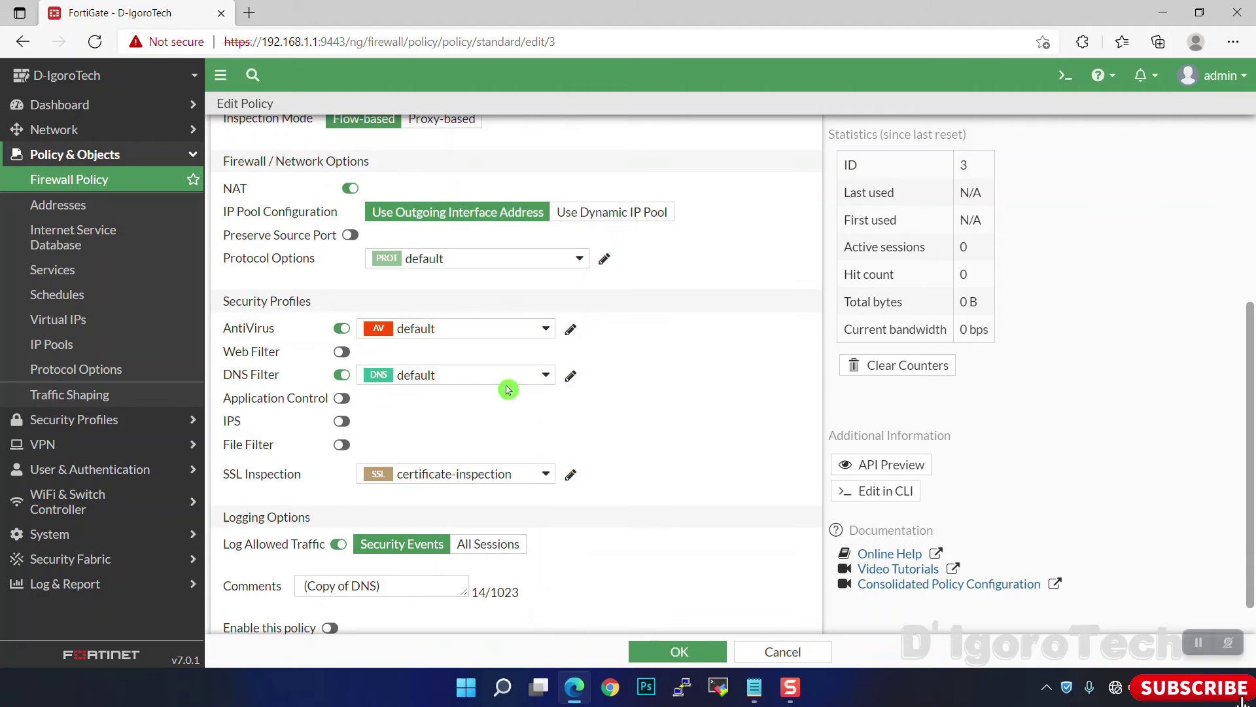
click(341, 352)
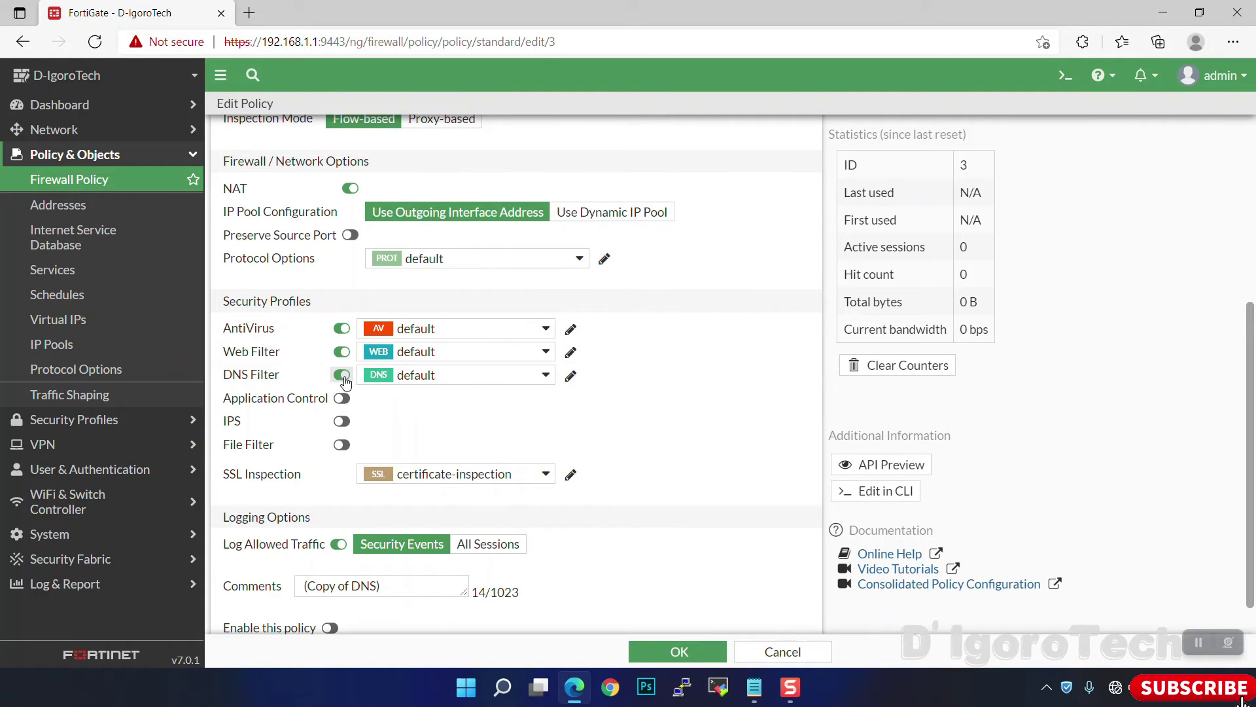
click(343, 376)
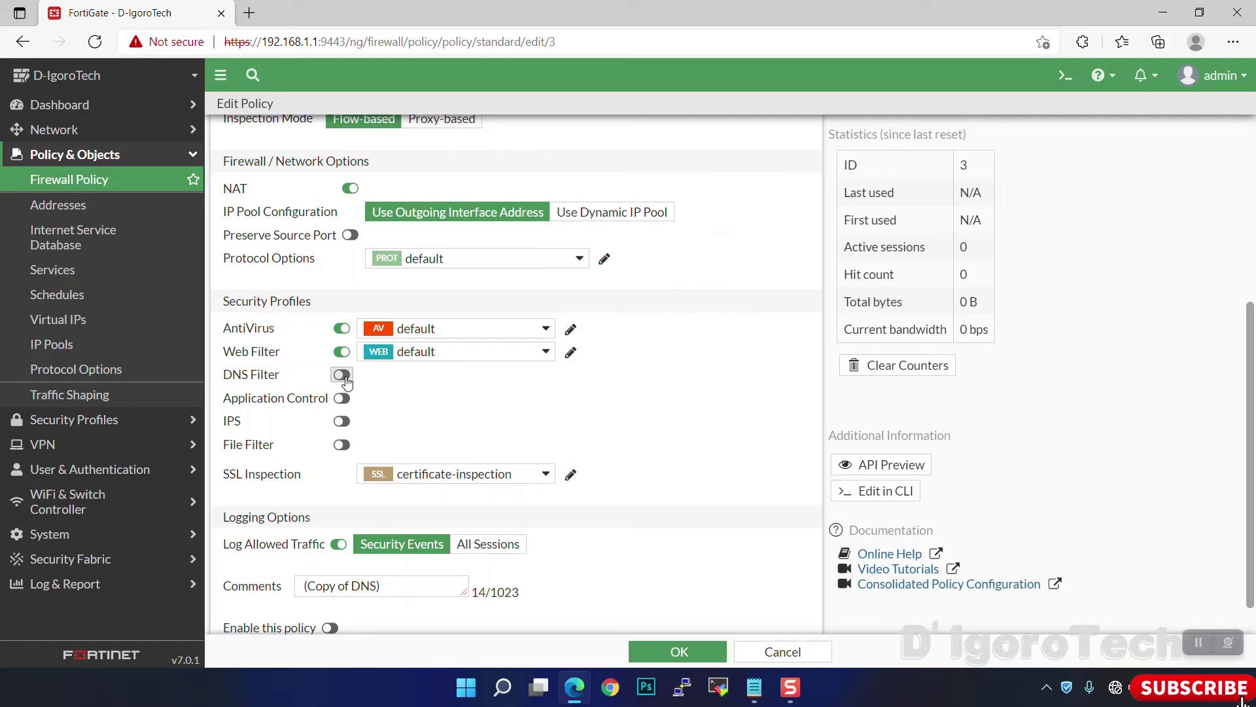
click(349, 426)
mouse_move(418, 424)
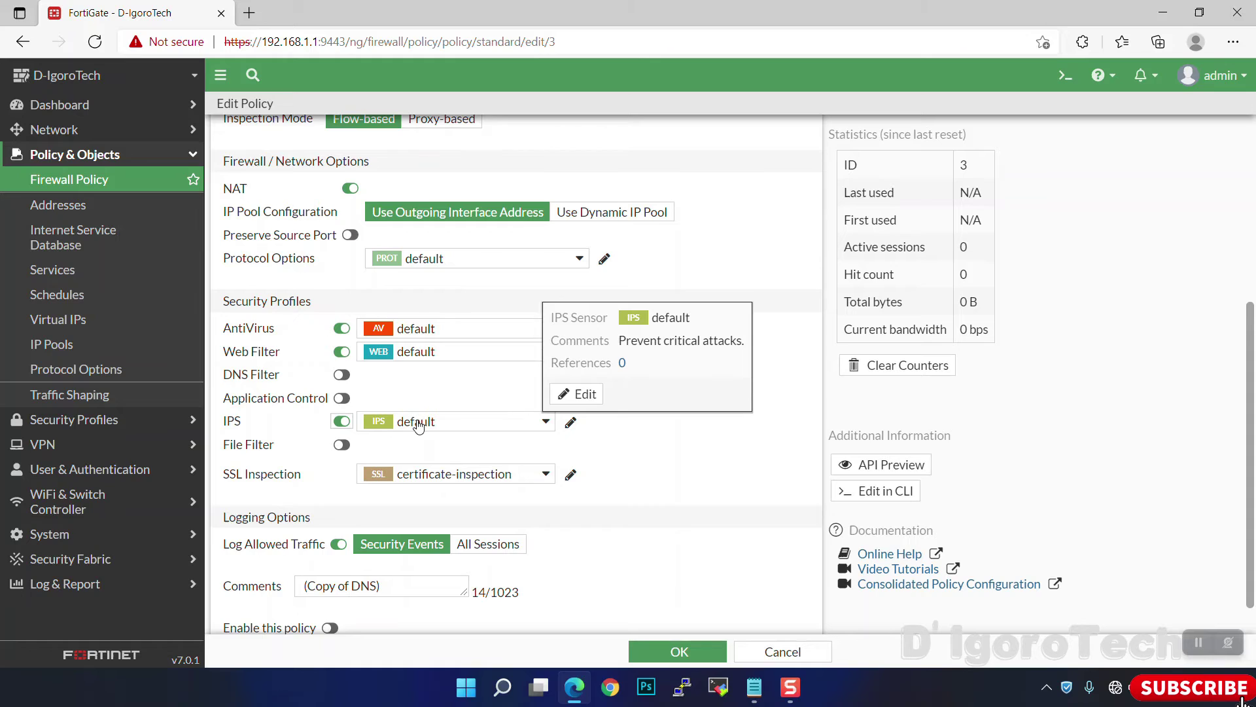
Change the policy comment to 'HTTP-HTTPS' and save the policy.
scroll(297, 547, down, 1)
triple_click(297, 547)
text(HT)
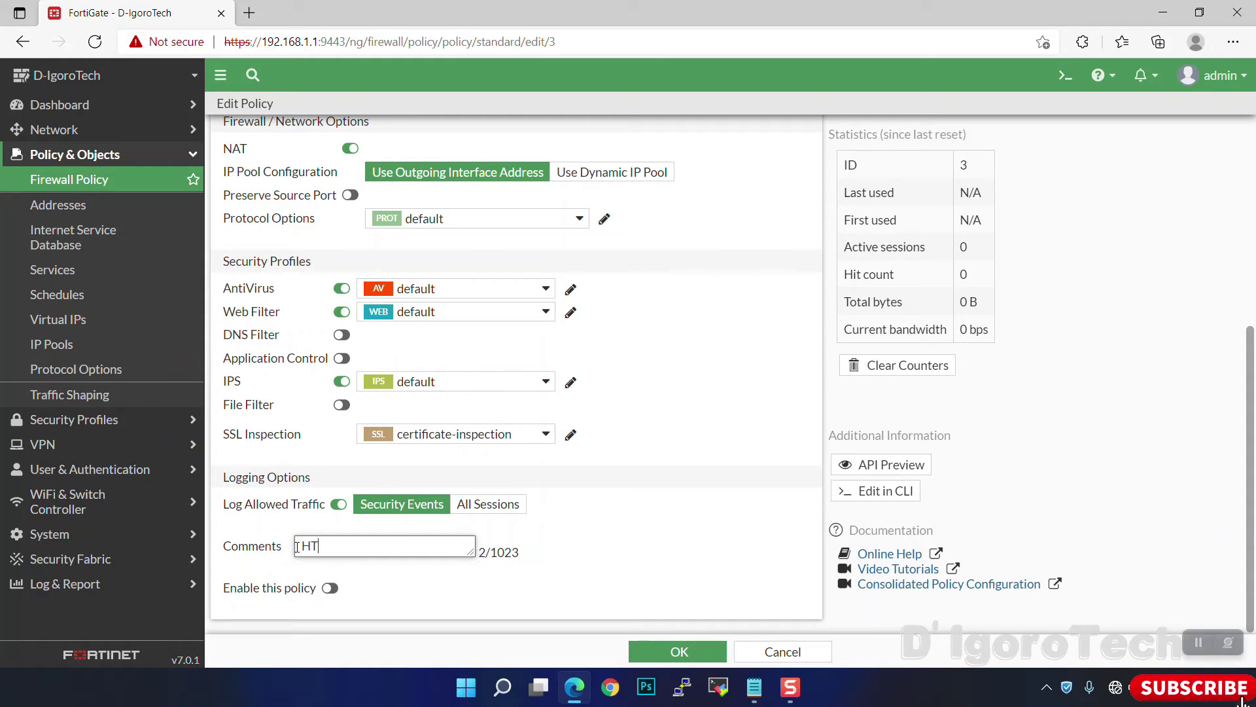
text(TP-HTTPS)
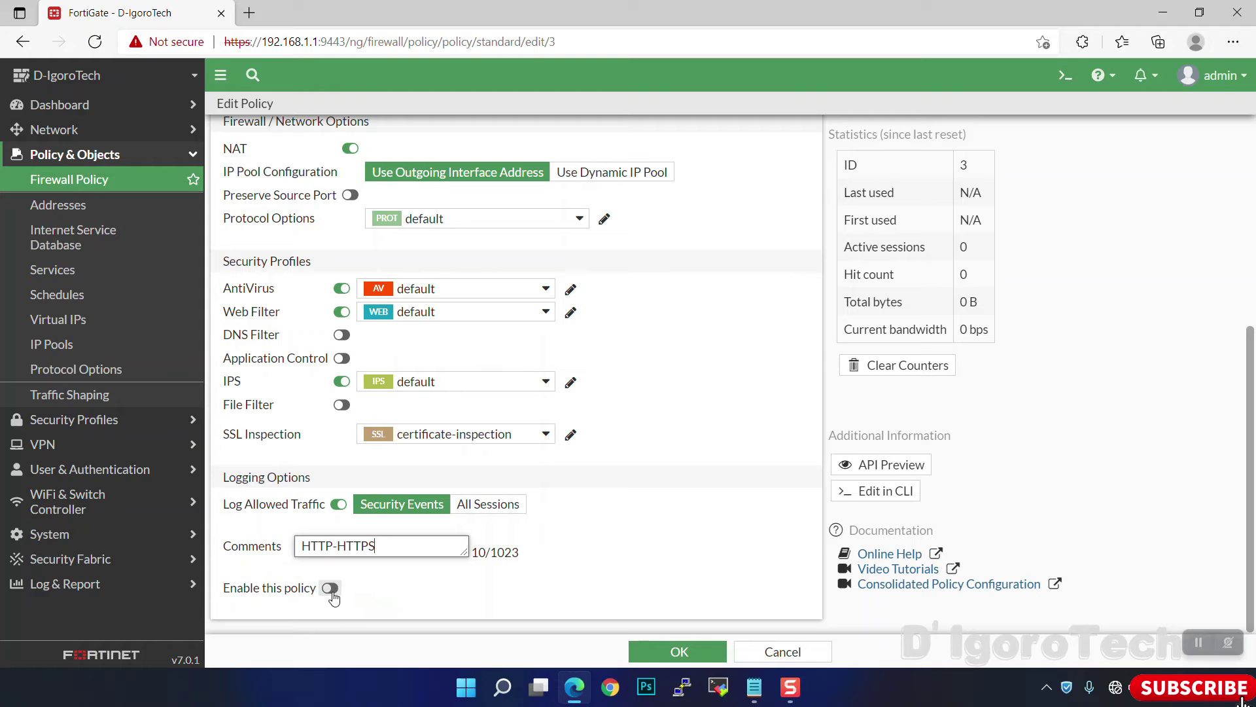
click(656, 653)
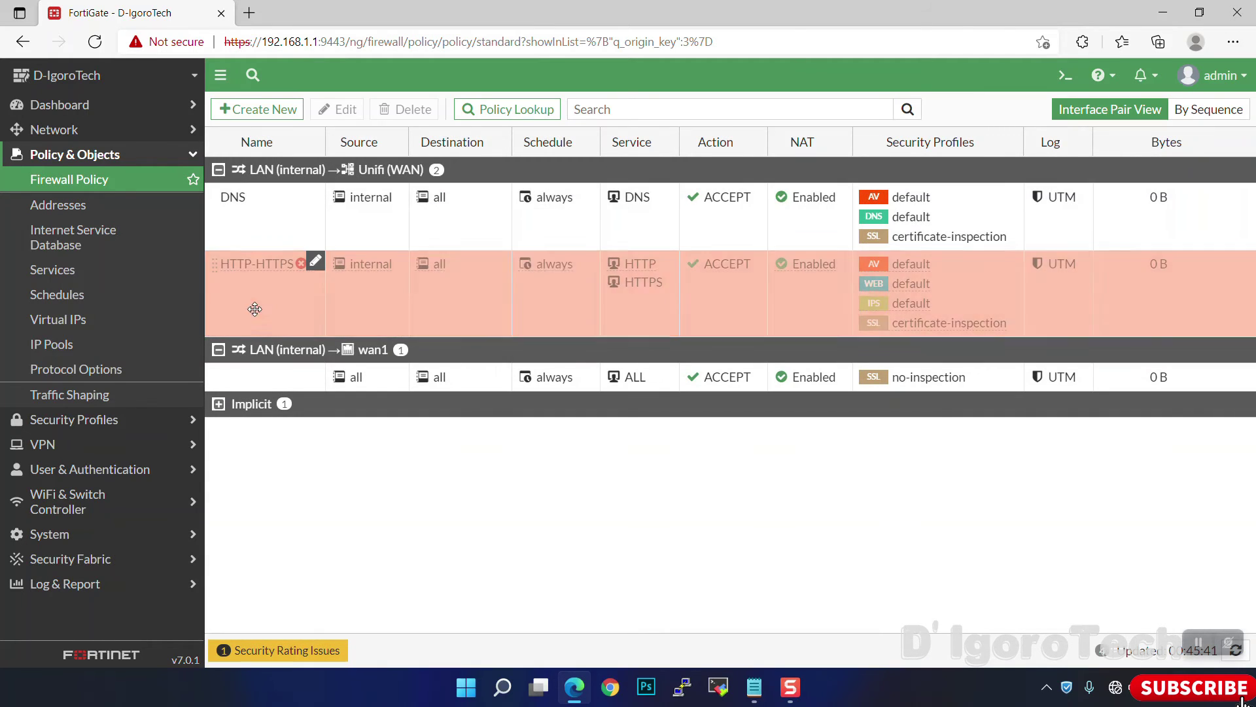
Set the HTTP-HTTPS policy's status to Enabled.
right_click(265, 300)
mouse_move(312, 338)
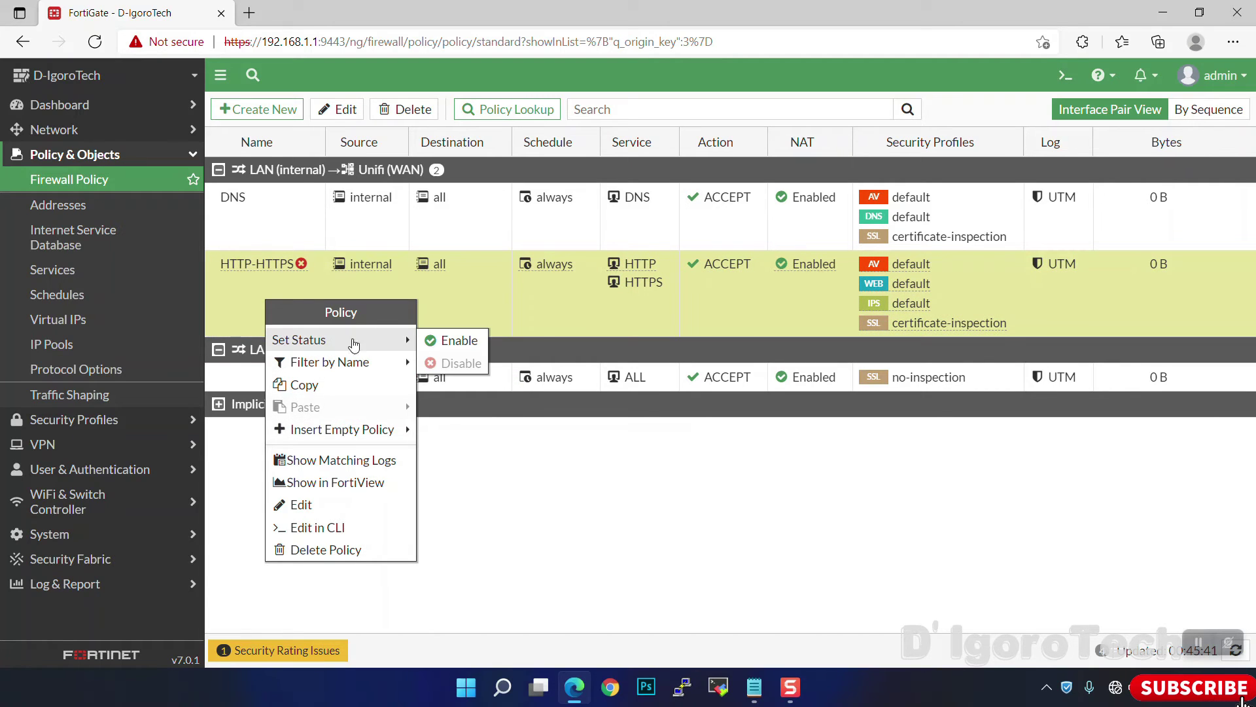
click(460, 342)
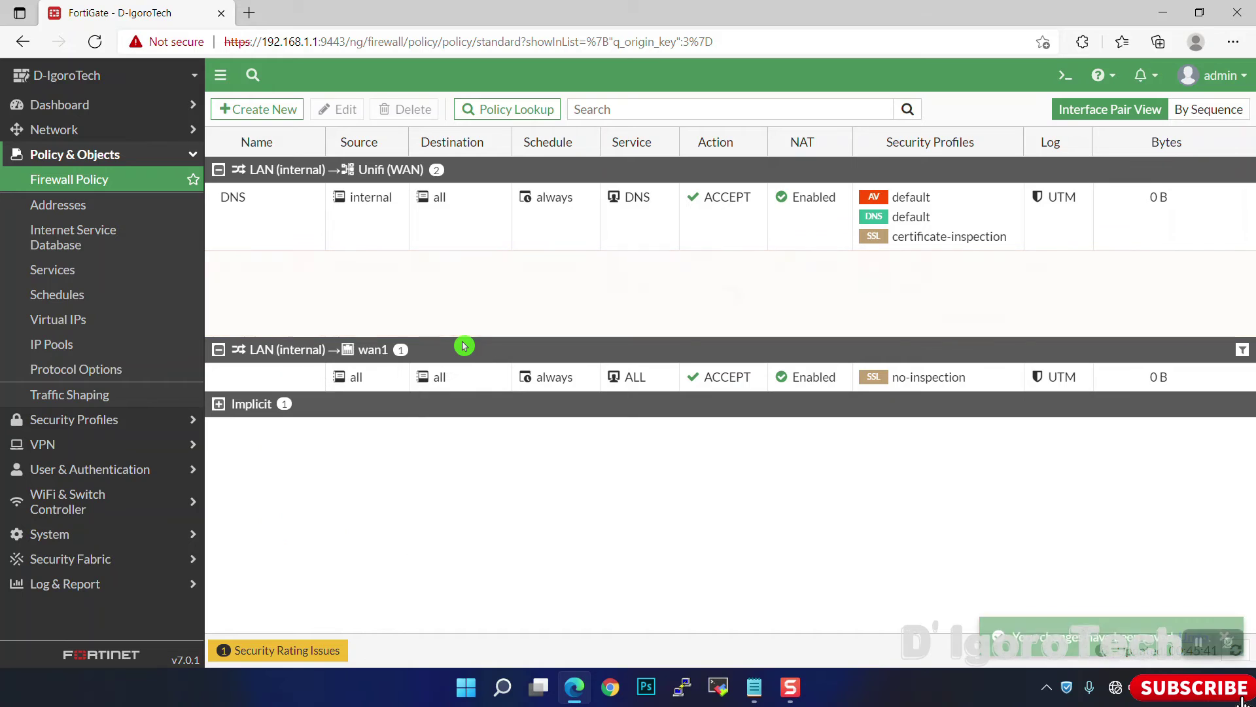
click(724, 306)
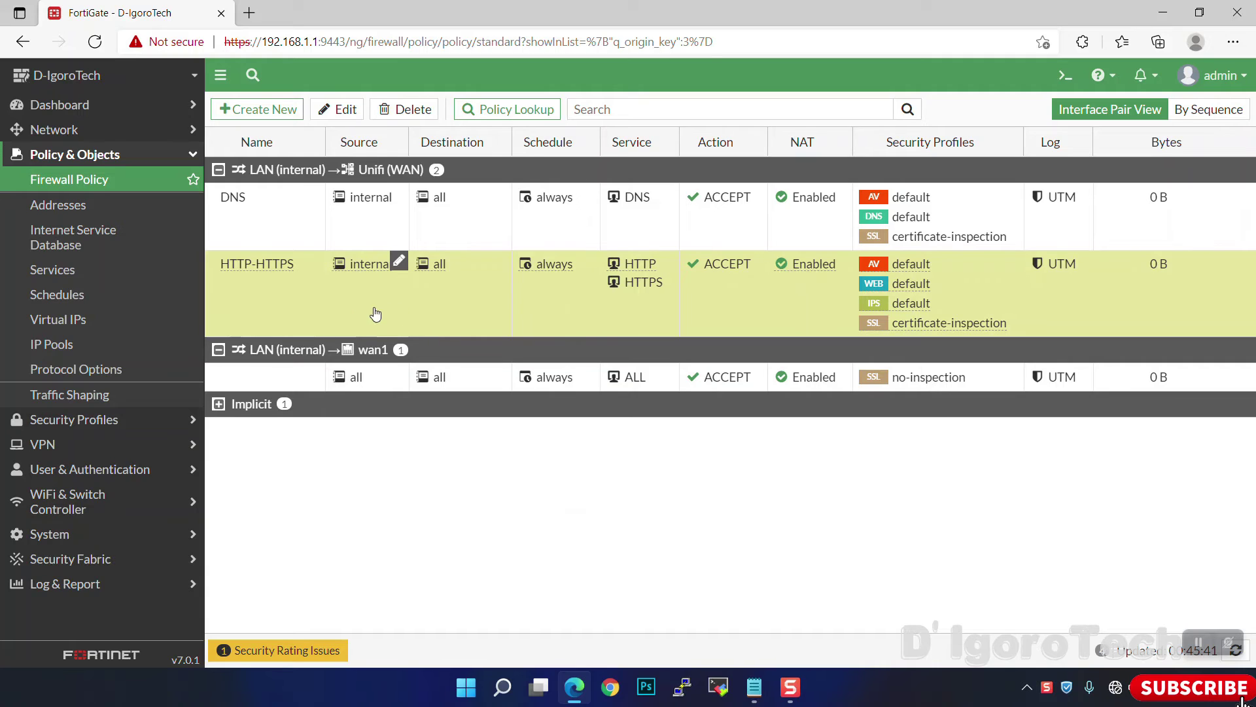
Copy the HTTP-HTTPS policy and paste the copy directly below it.
right_click(230, 304)
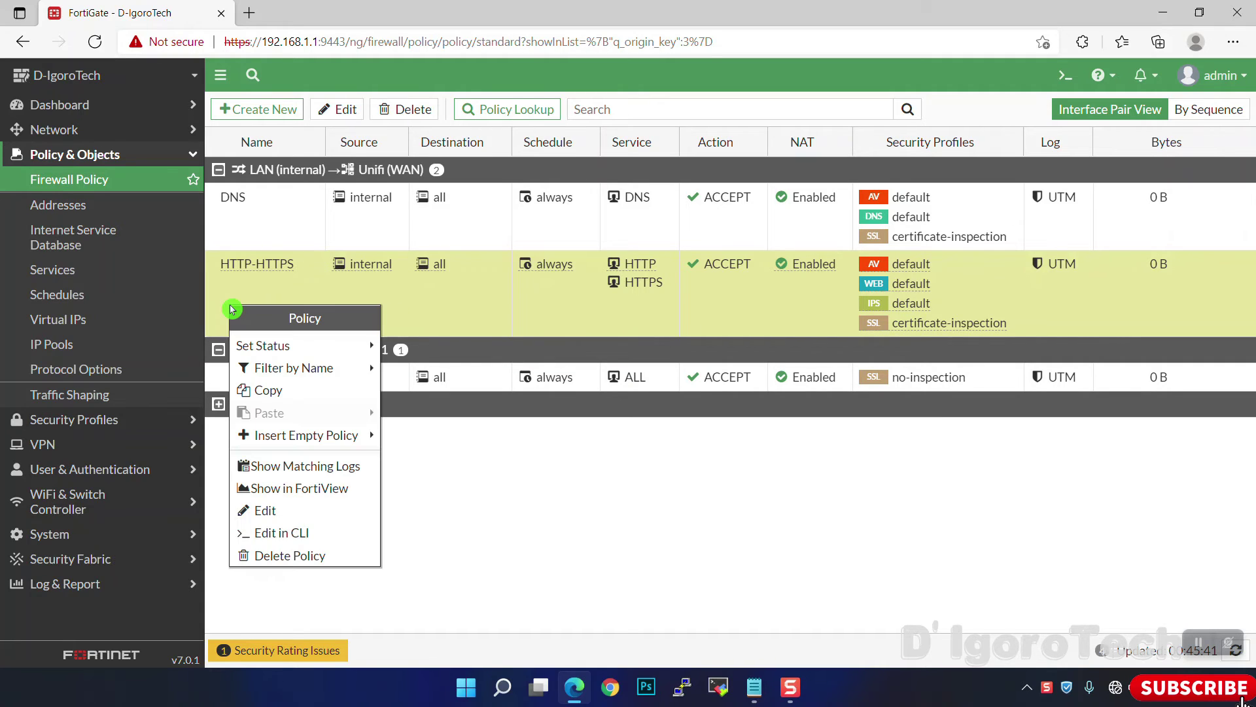
click(291, 397)
right_click(266, 318)
mouse_move(347, 429)
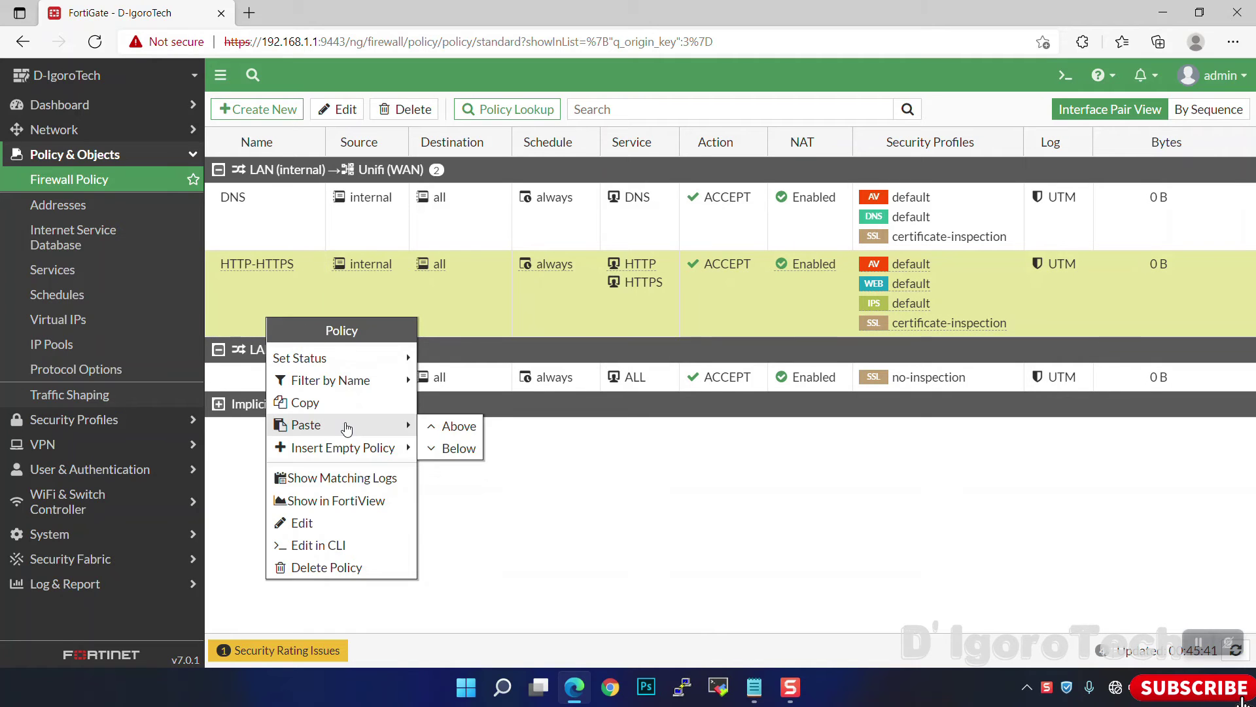
click(449, 450)
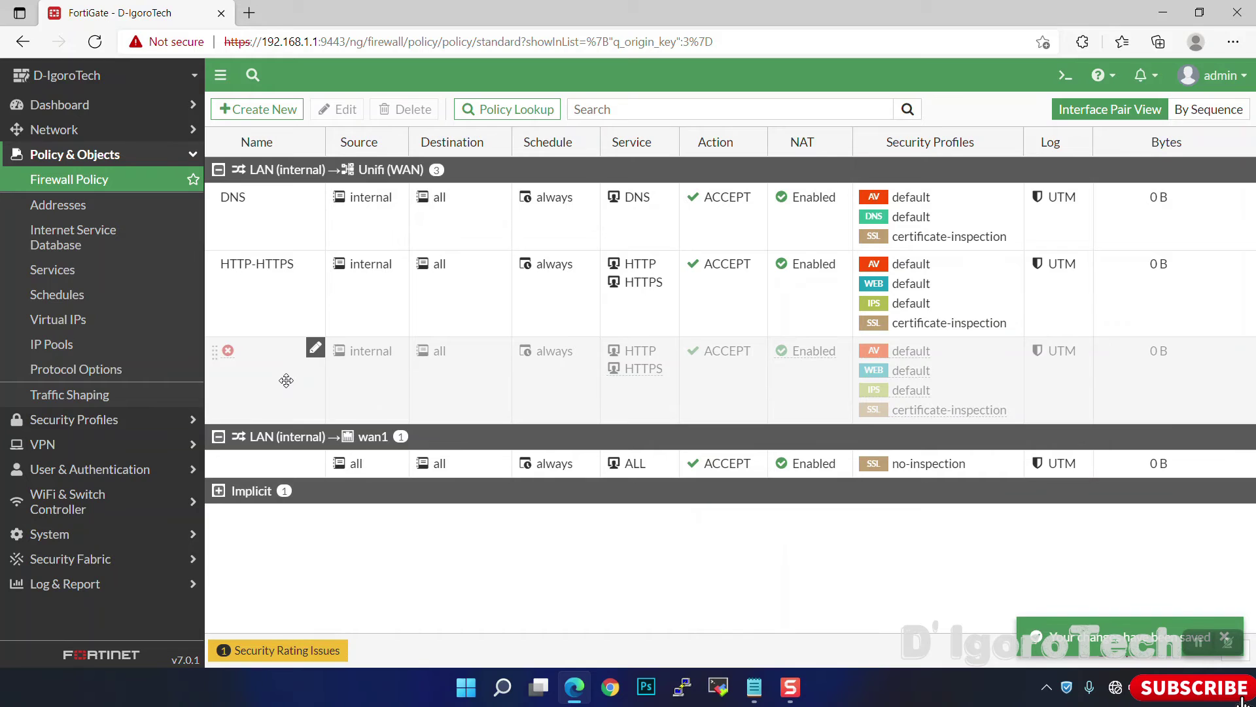
Name the pasted copy of the policy Mail.
double_click(286, 380)
click(406, 155)
text(Mail)
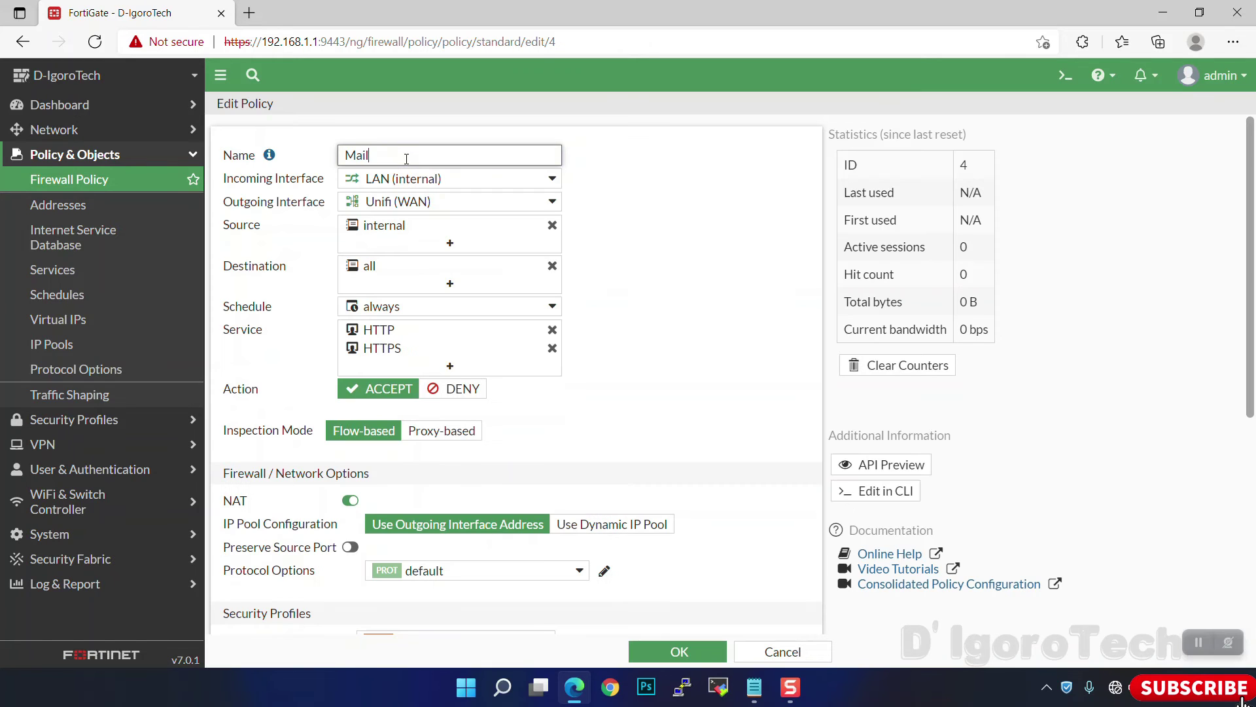
click(636, 99)
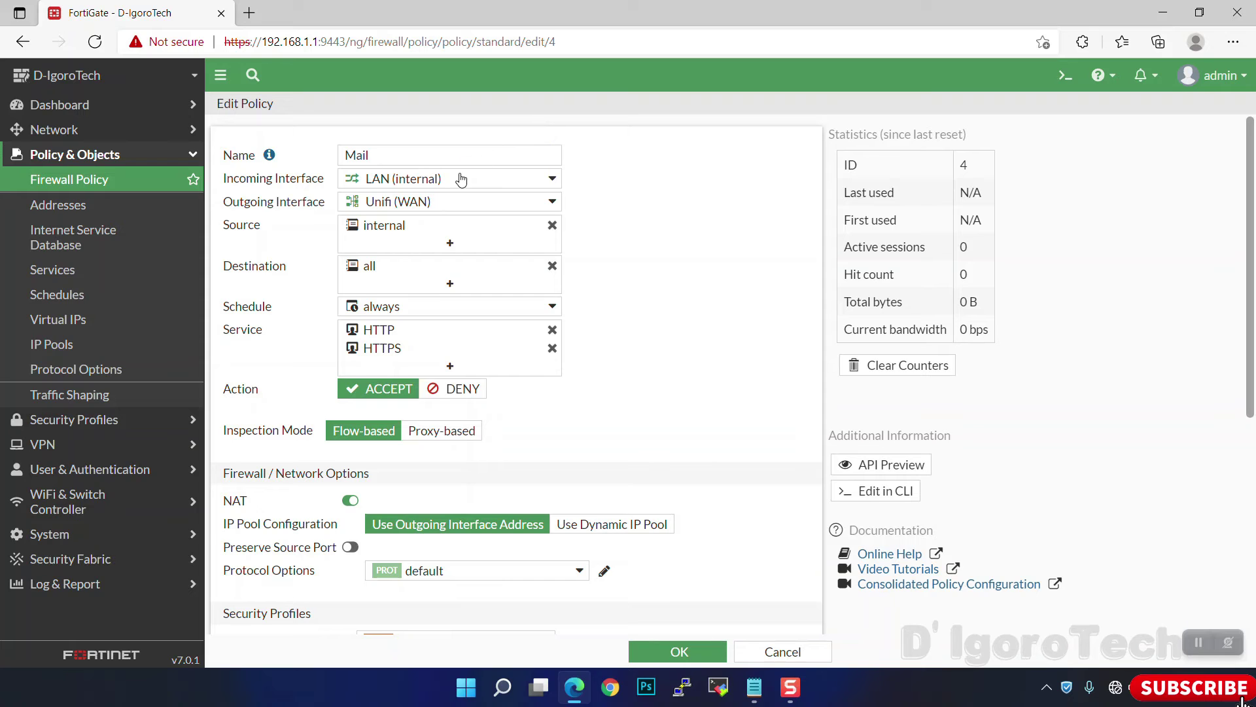
Replace the HTTP and HTTPS services with the Email Access service group.
click(553, 329)
click(552, 329)
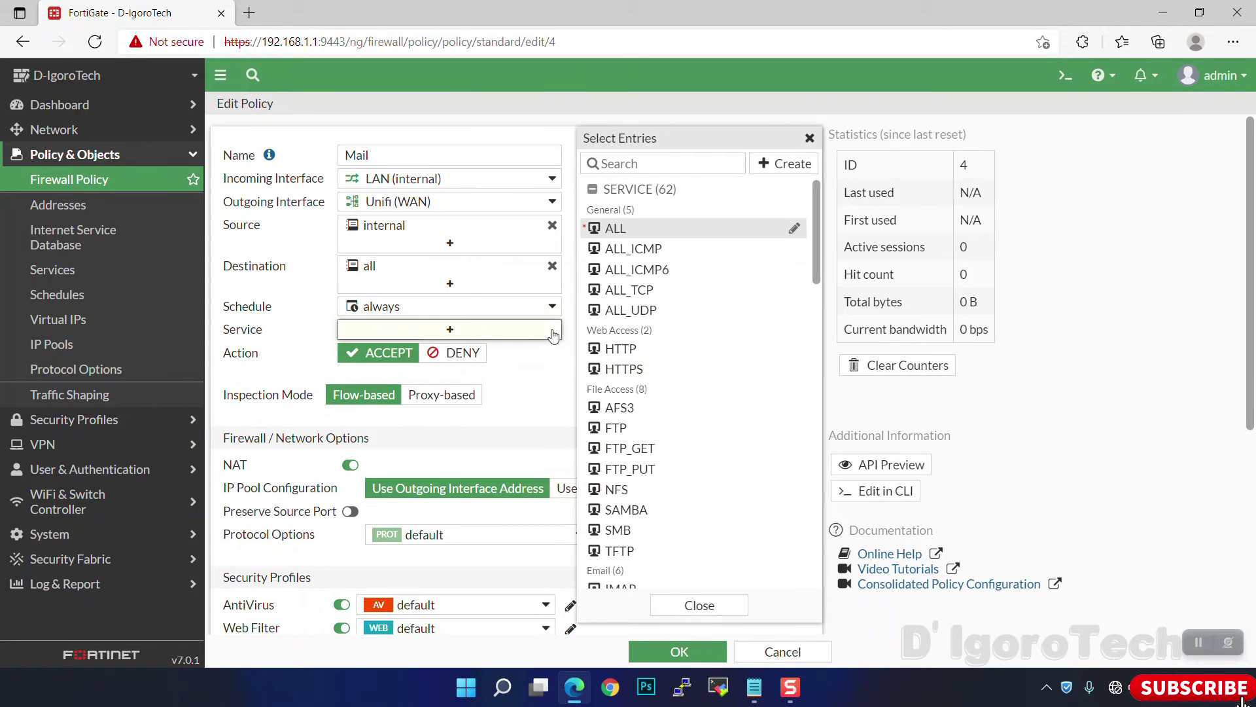
scroll(653, 522, down, 15)
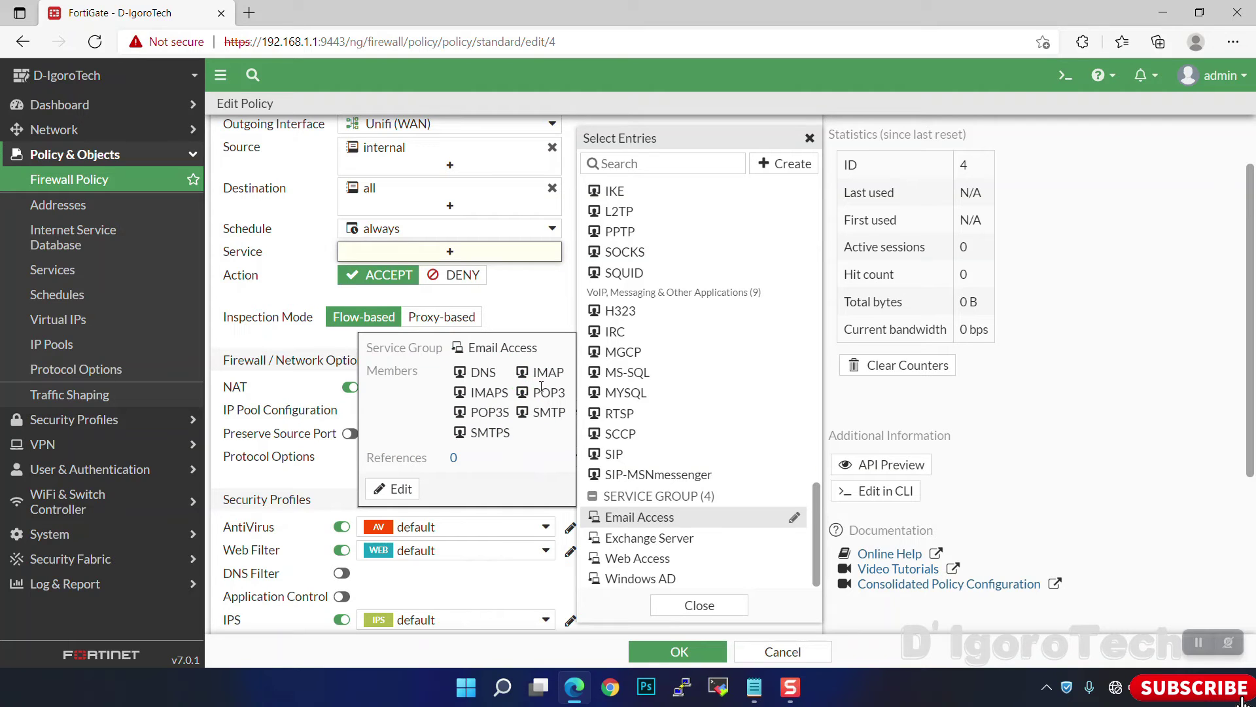
click(510, 404)
click(639, 517)
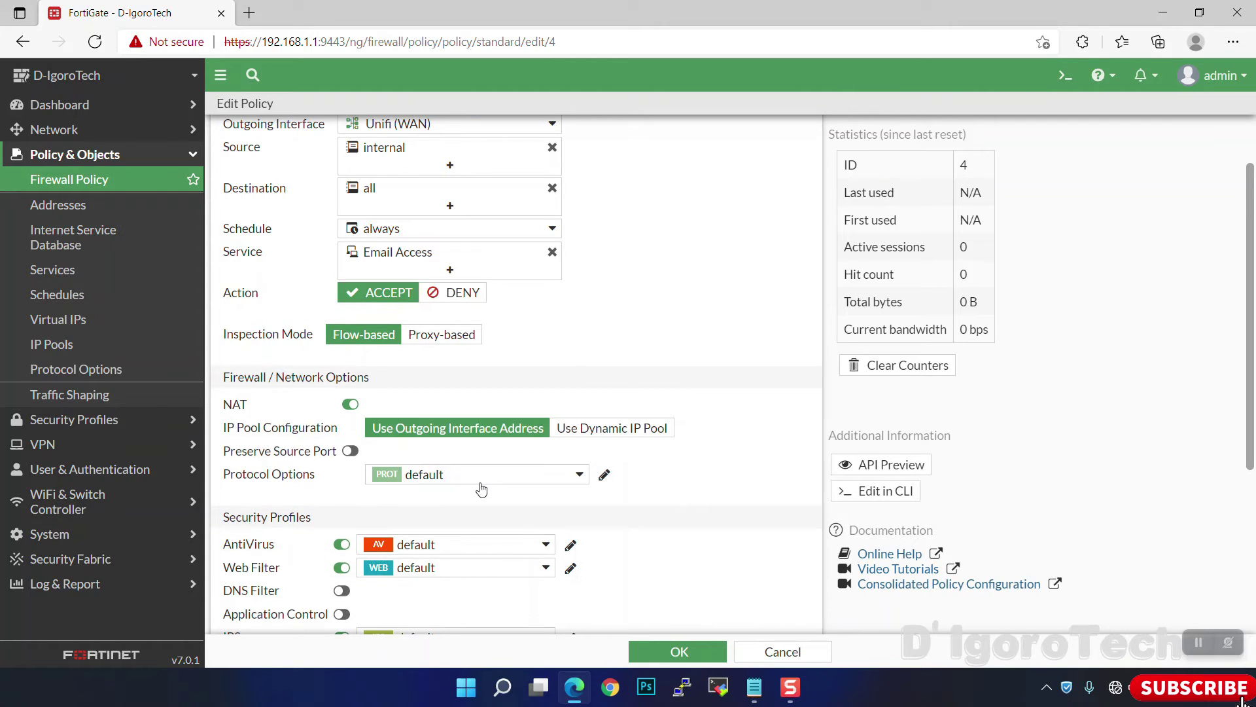
Turn off Web Filter and turn on Application Control for the Mail policy.
scroll(477, 491, down, 2)
click(341, 412)
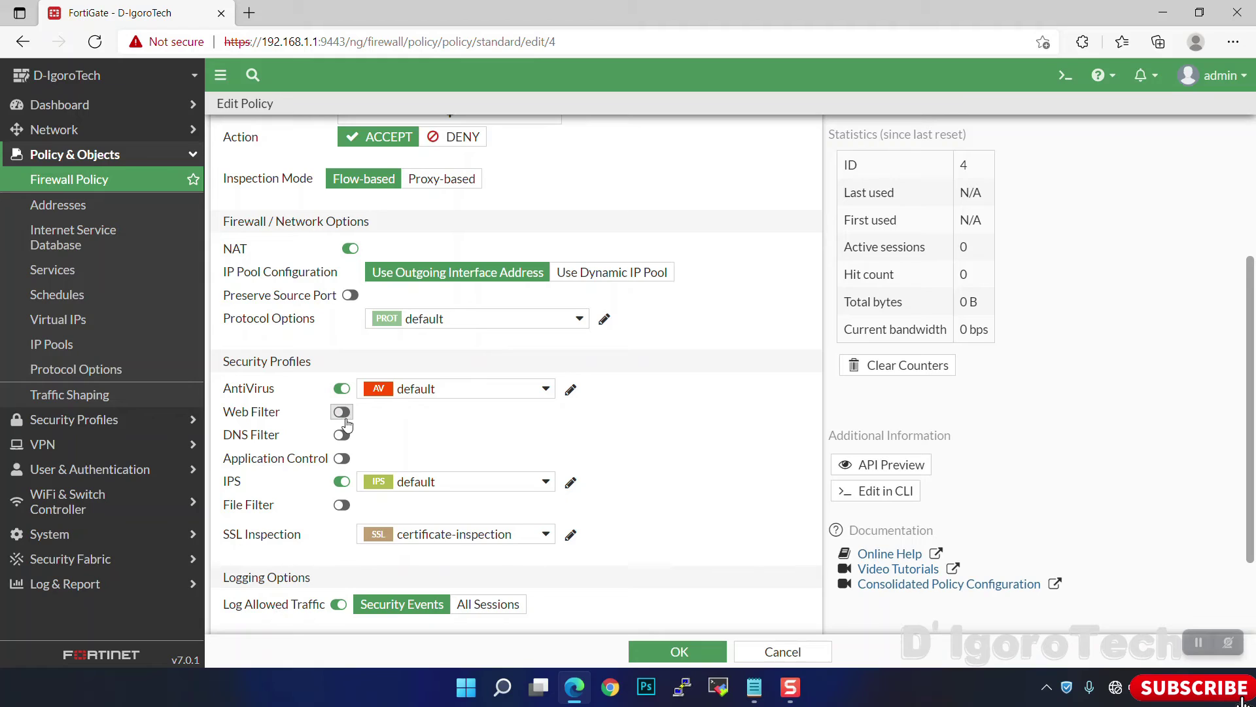
click(357, 441)
click(342, 458)
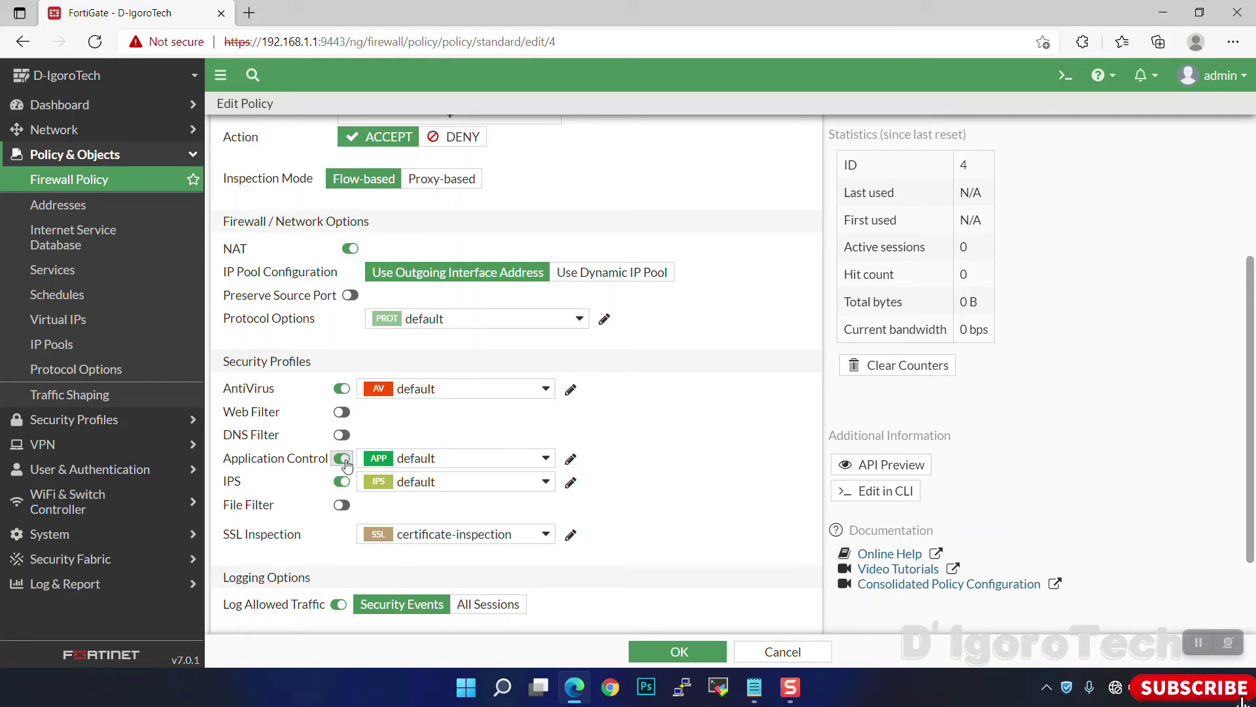
mouse_move(424, 462)
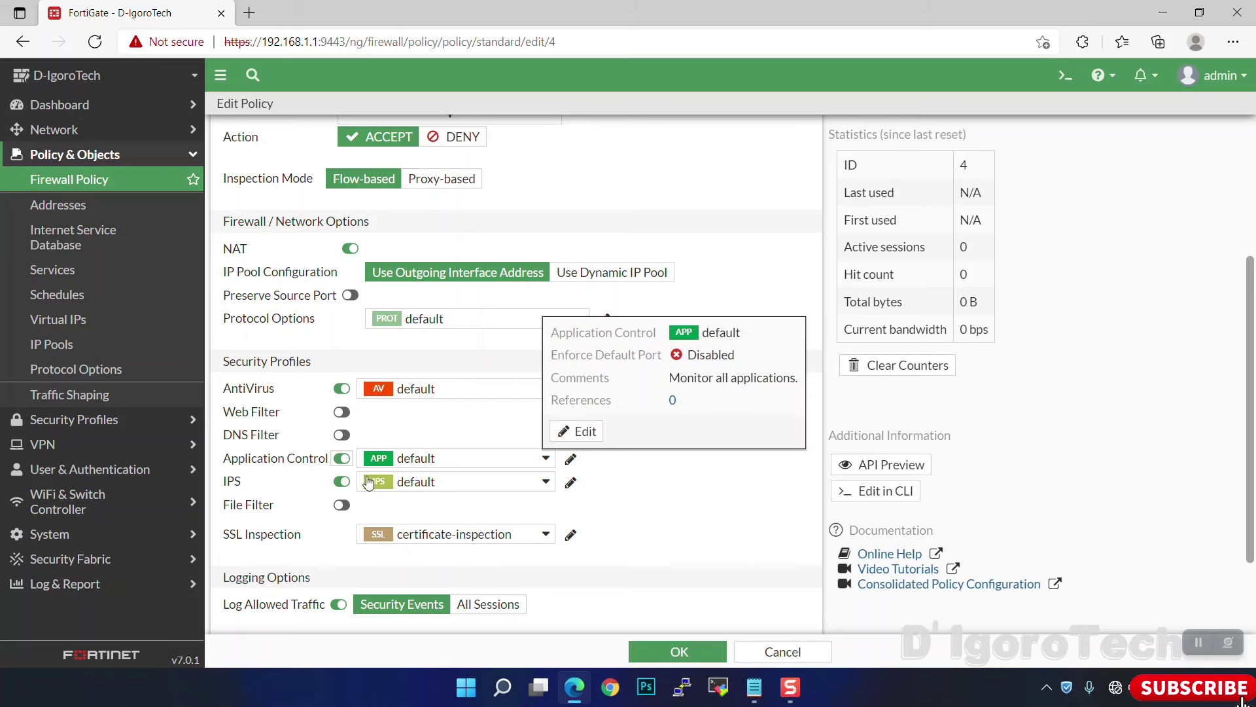
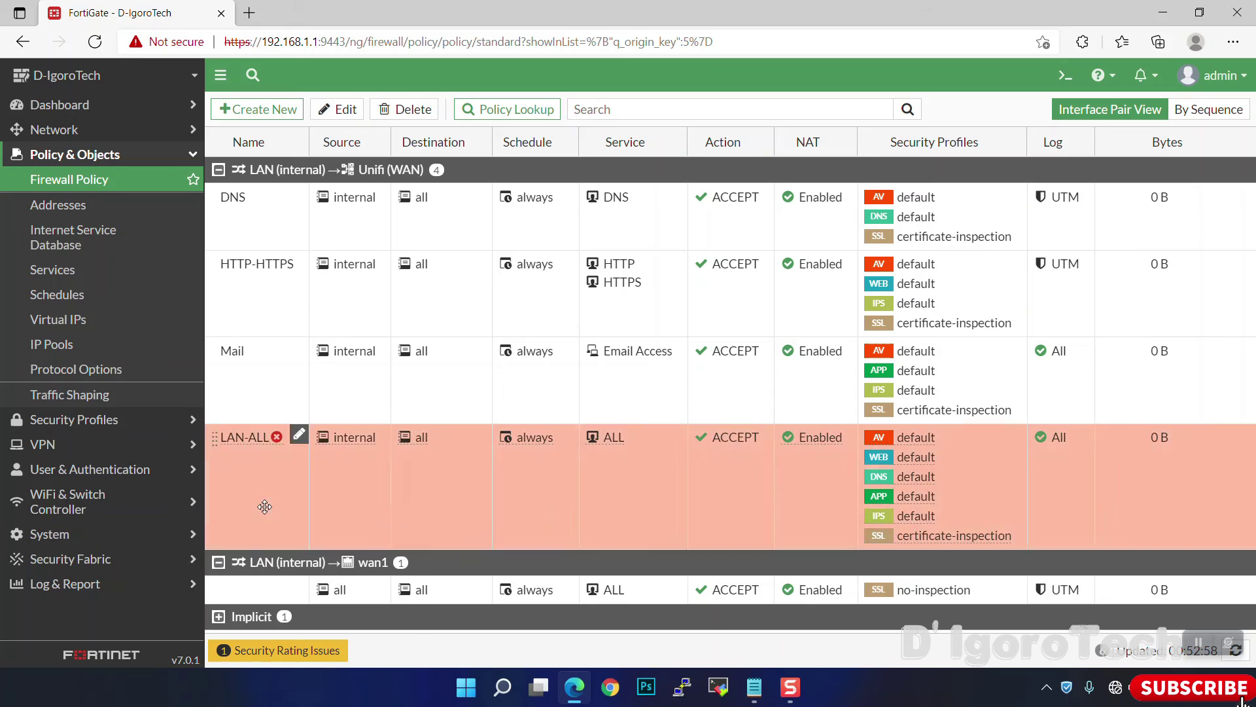
Set the LAN-ALL policy's status back to Enabled.
mouse_move(310, 471)
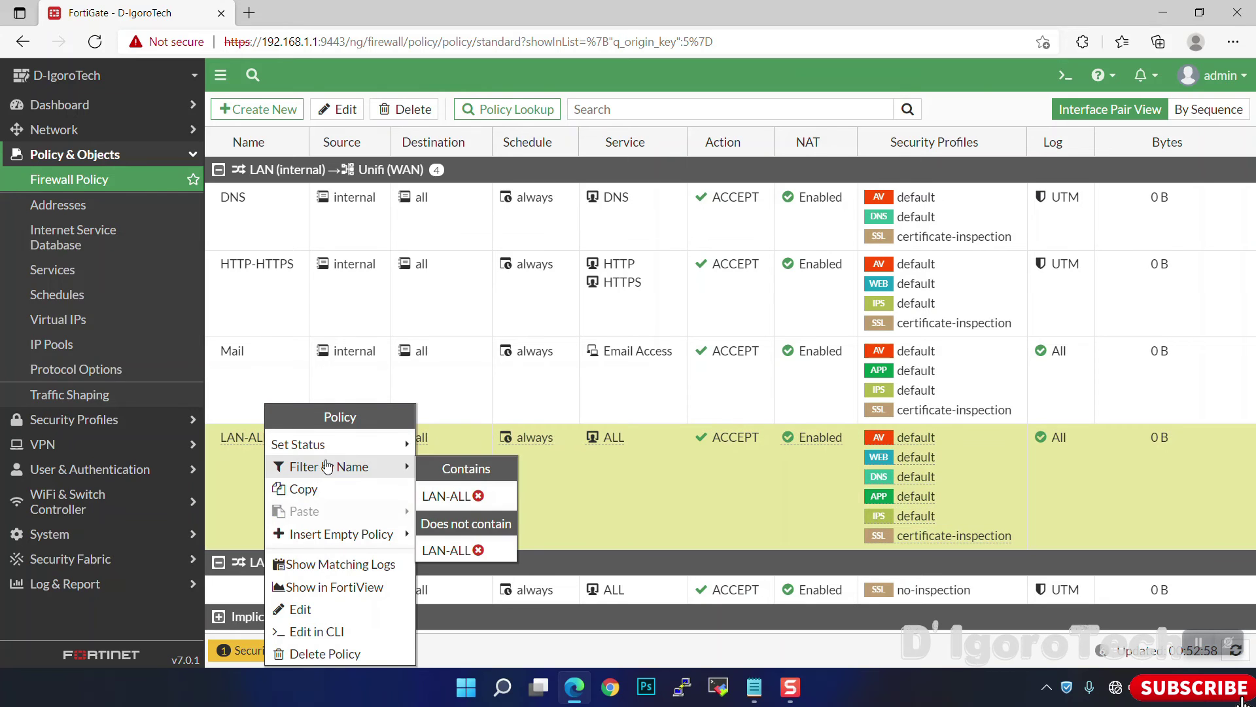
mouse_move(330, 444)
click(456, 447)
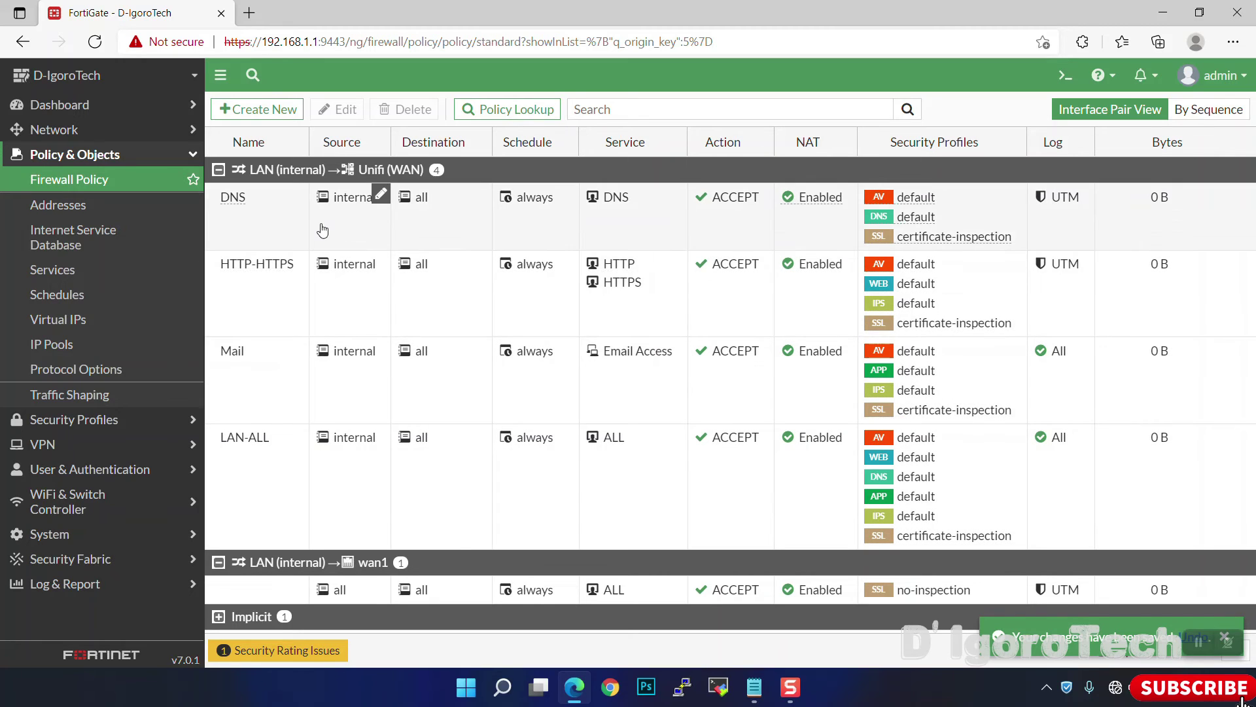
Review the DNS, HTTP-HTTPS, Mail and LAN-ALL policies, then bring up actions for the LAN-to-wan1 policy.
click(322, 229)
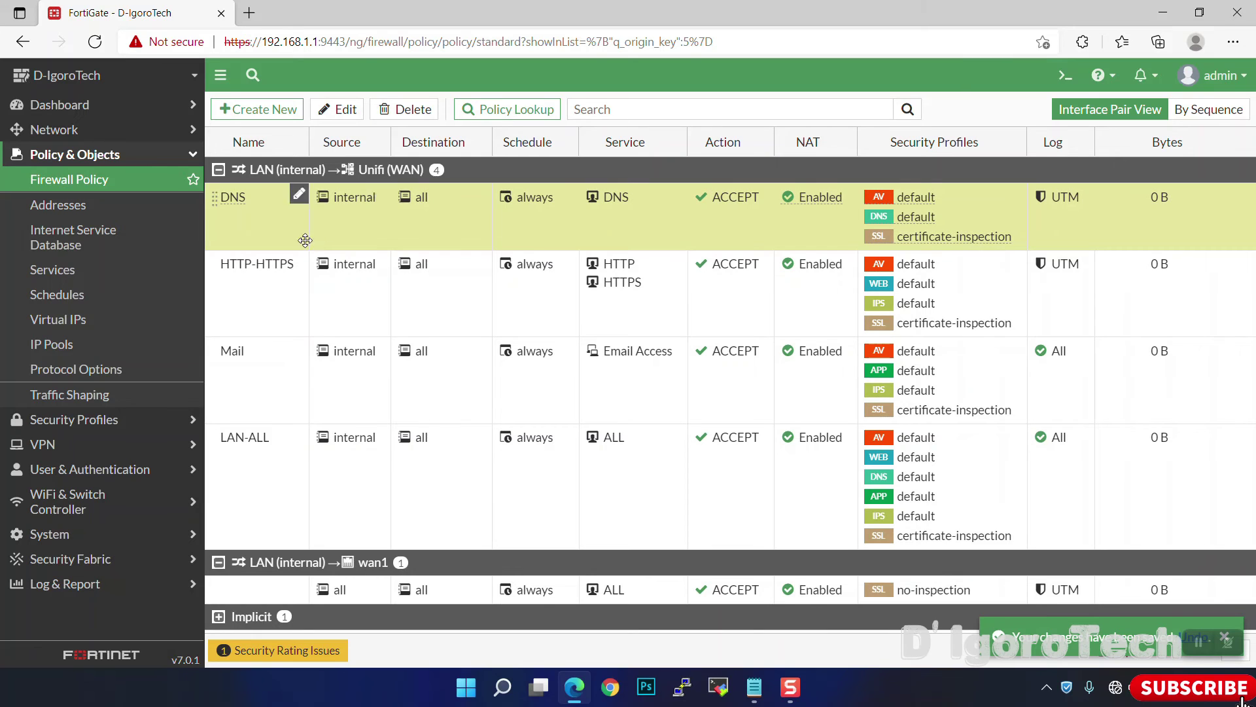
click(279, 294)
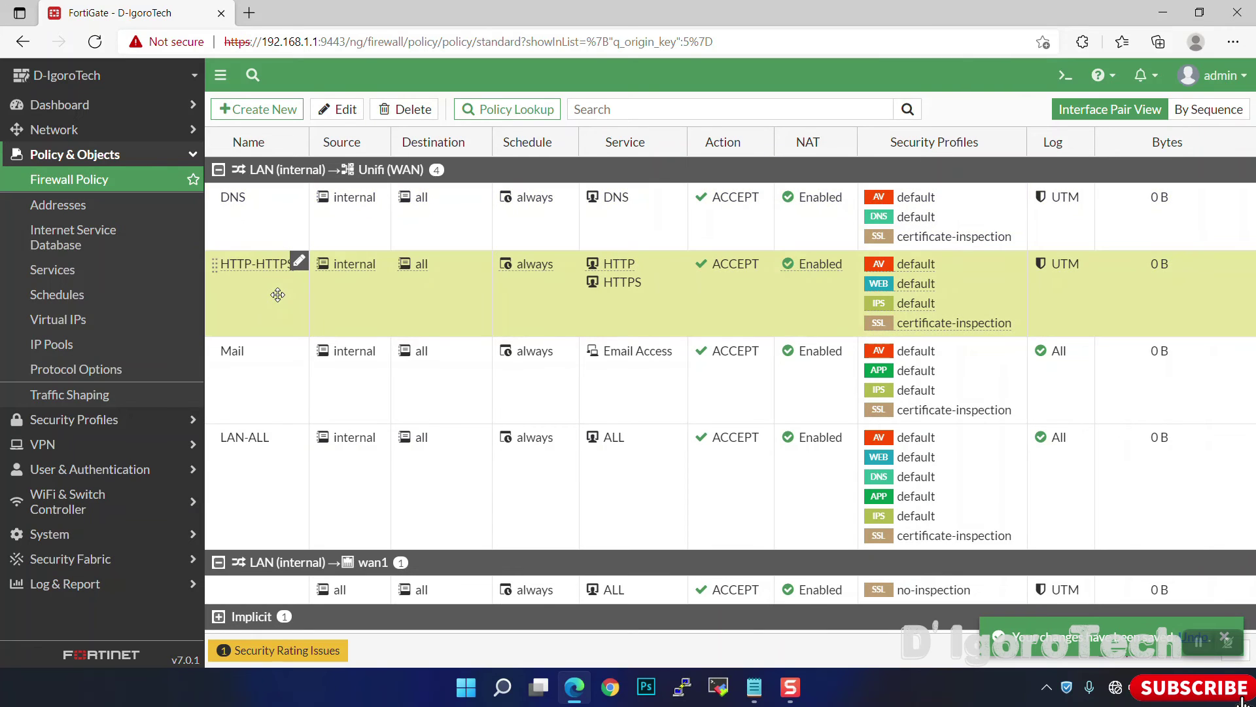
click(280, 372)
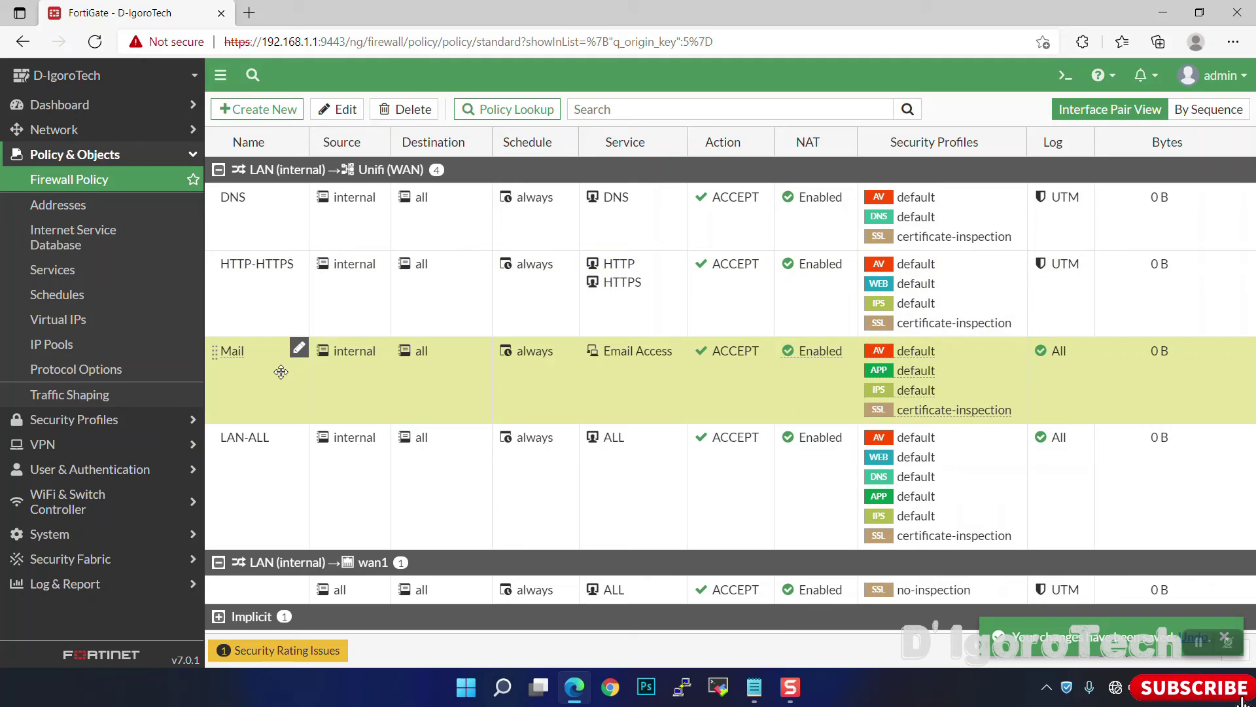
click(286, 456)
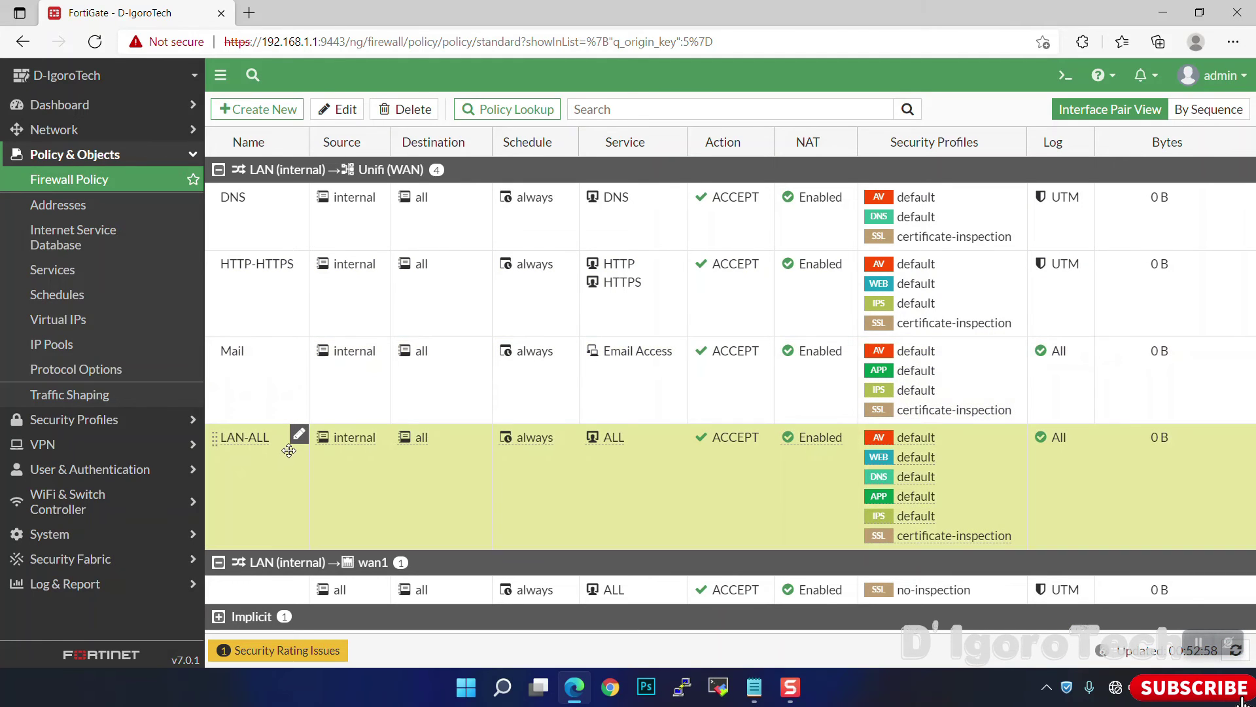
click(286, 217)
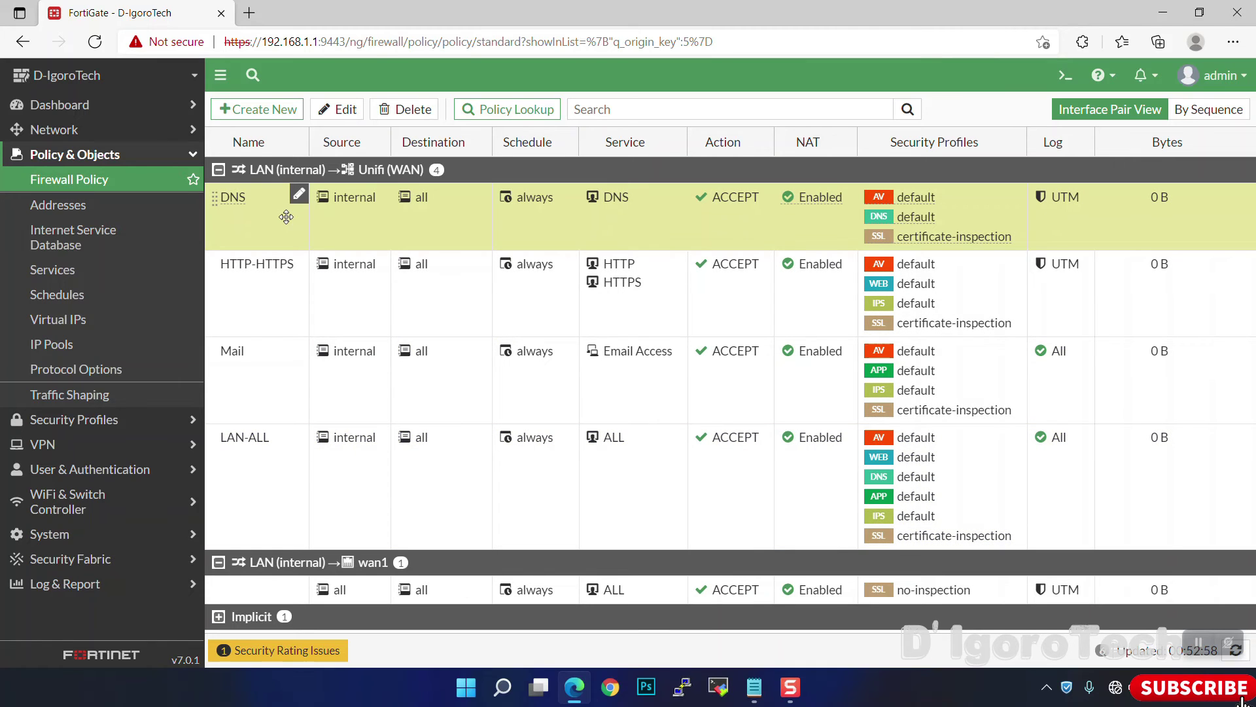
click(286, 454)
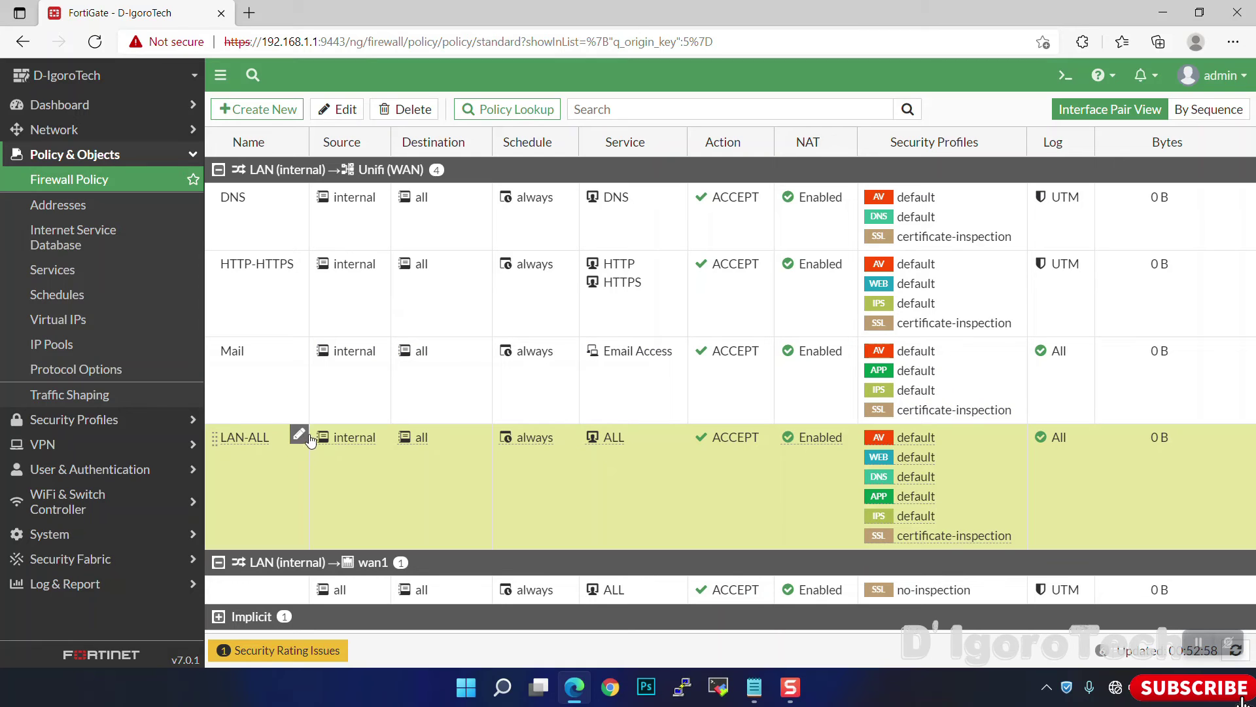
click(296, 217)
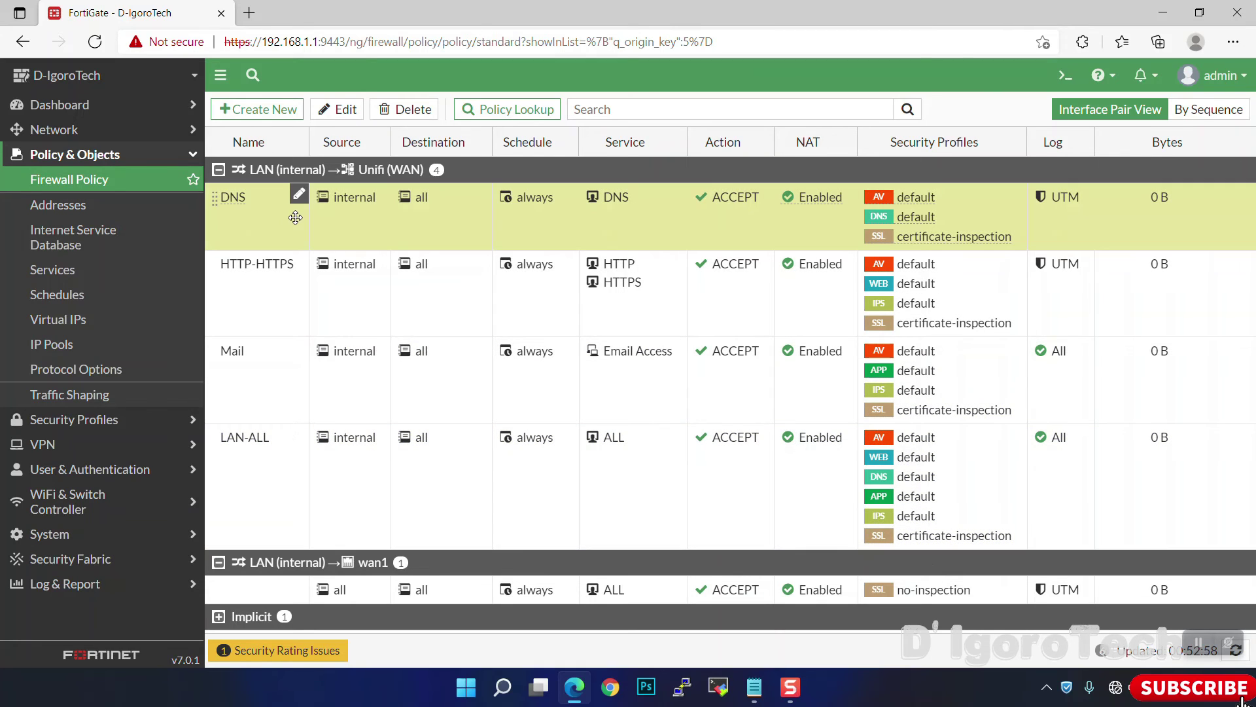
click(373, 587)
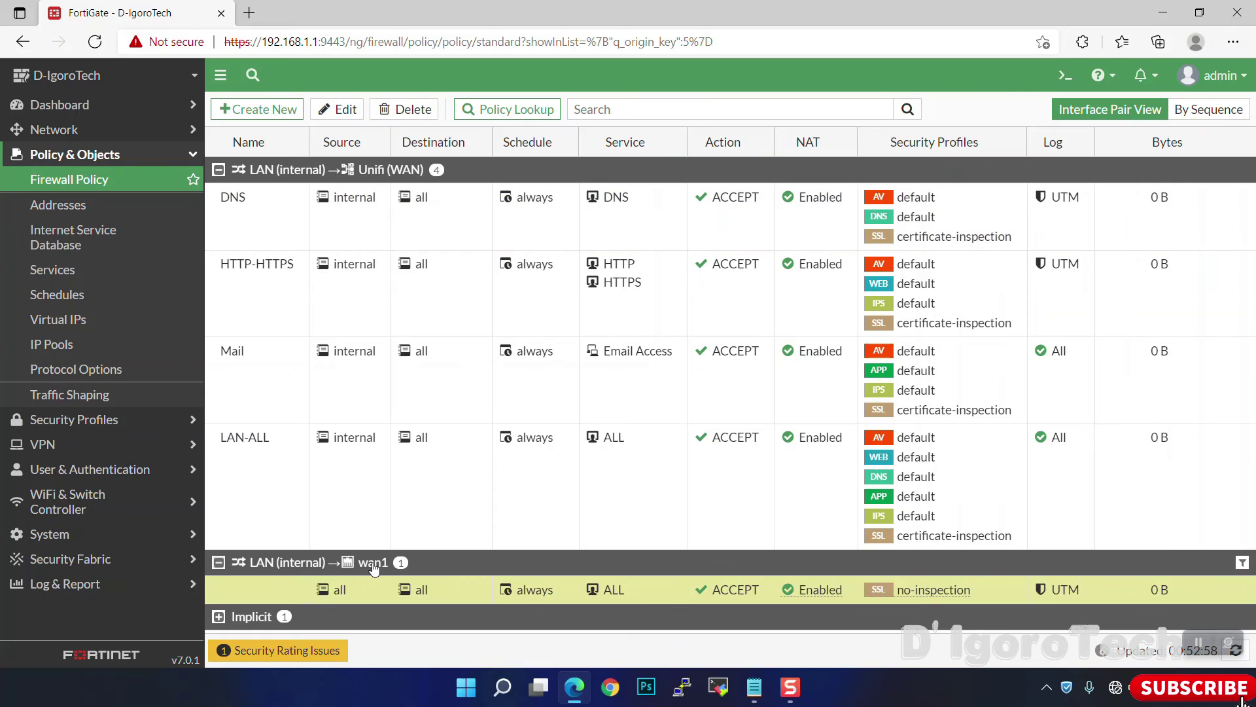
right_click(258, 589)
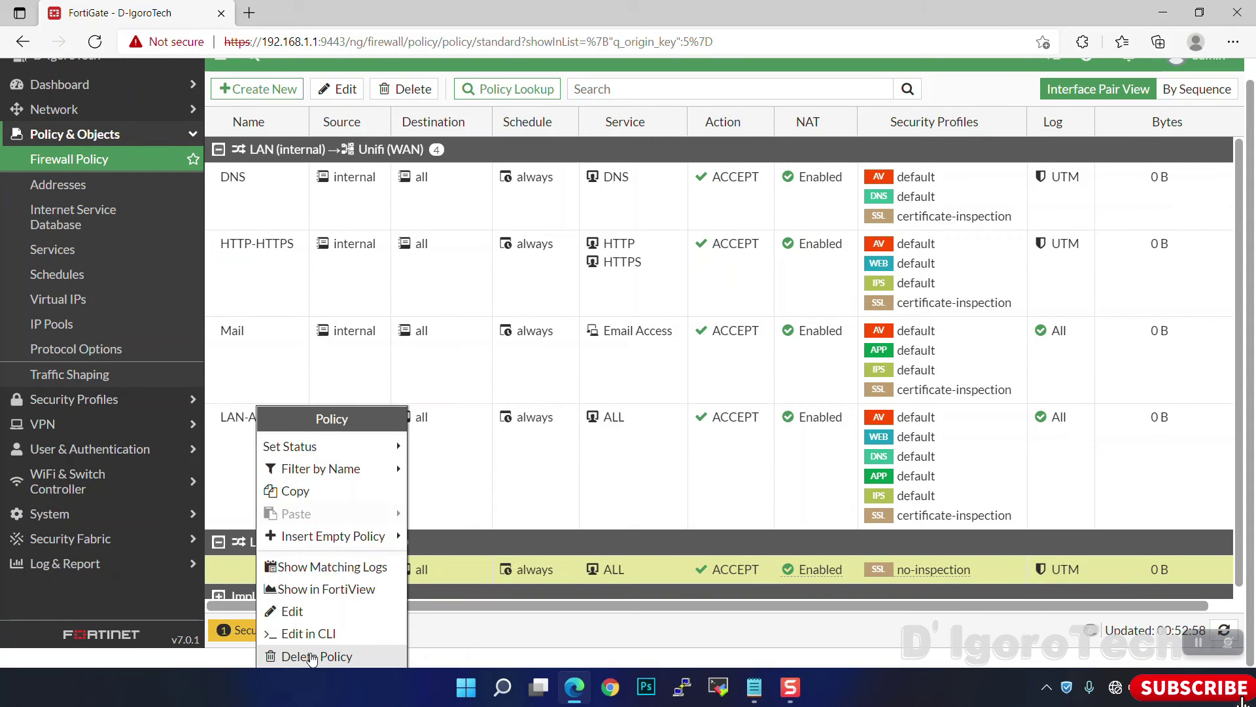
Delete the LAN (internal) to wan1 policy and confirm the deletion.
click(312, 657)
click(1006, 648)
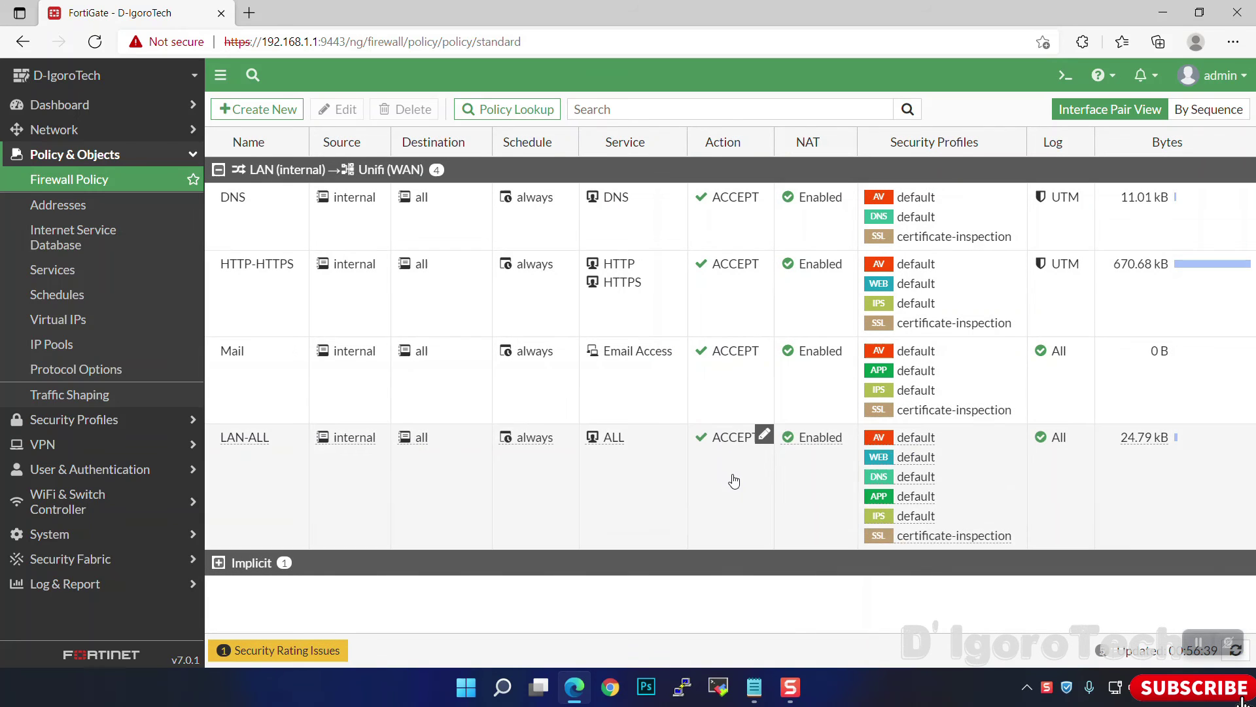
click(736, 481)
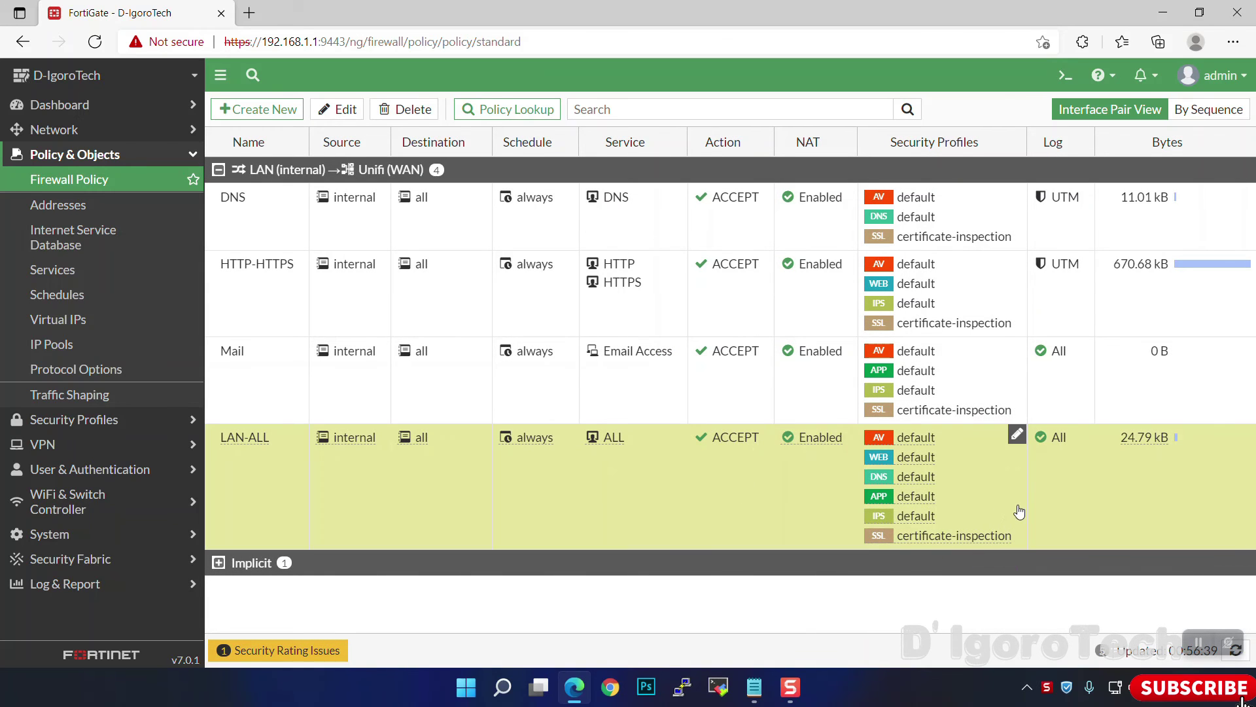
key(super+a)
Turn off Wi-Fi and load whatismyip.com in a new Edge tab, where the web filter blocks it.
click(1001, 387)
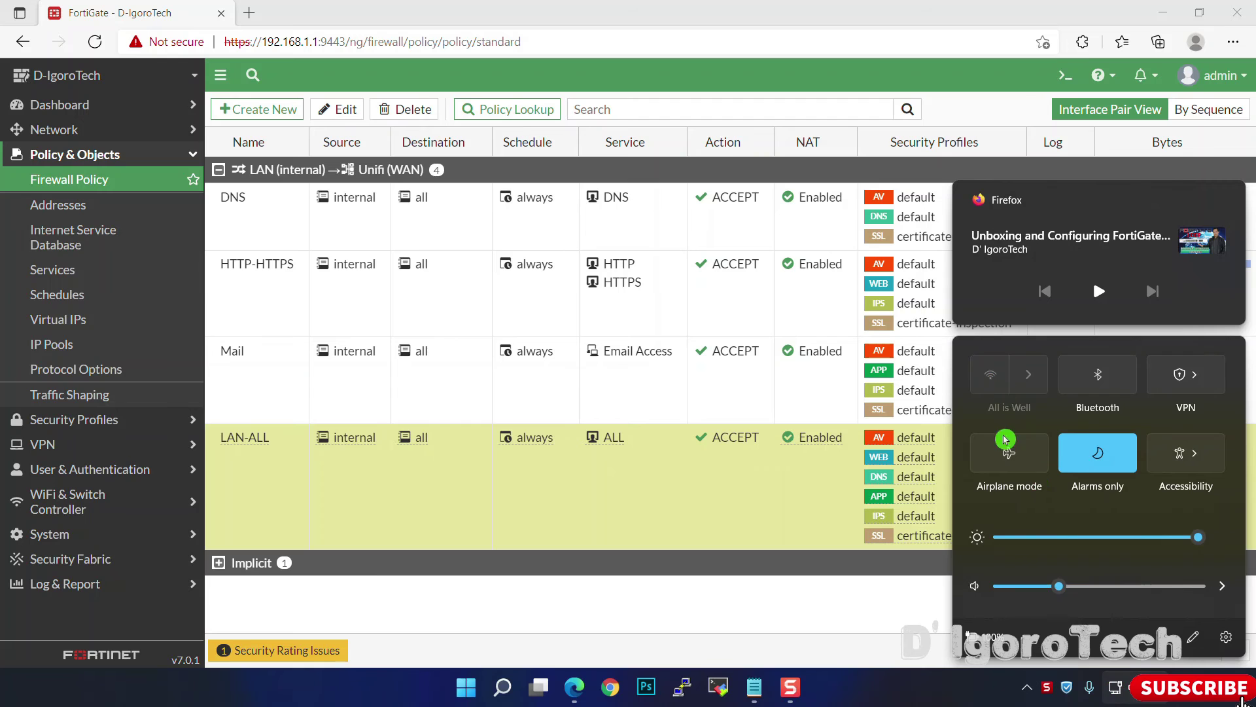
key(Escape)
click(248, 12)
text(whatismyip.com)
key(Return)
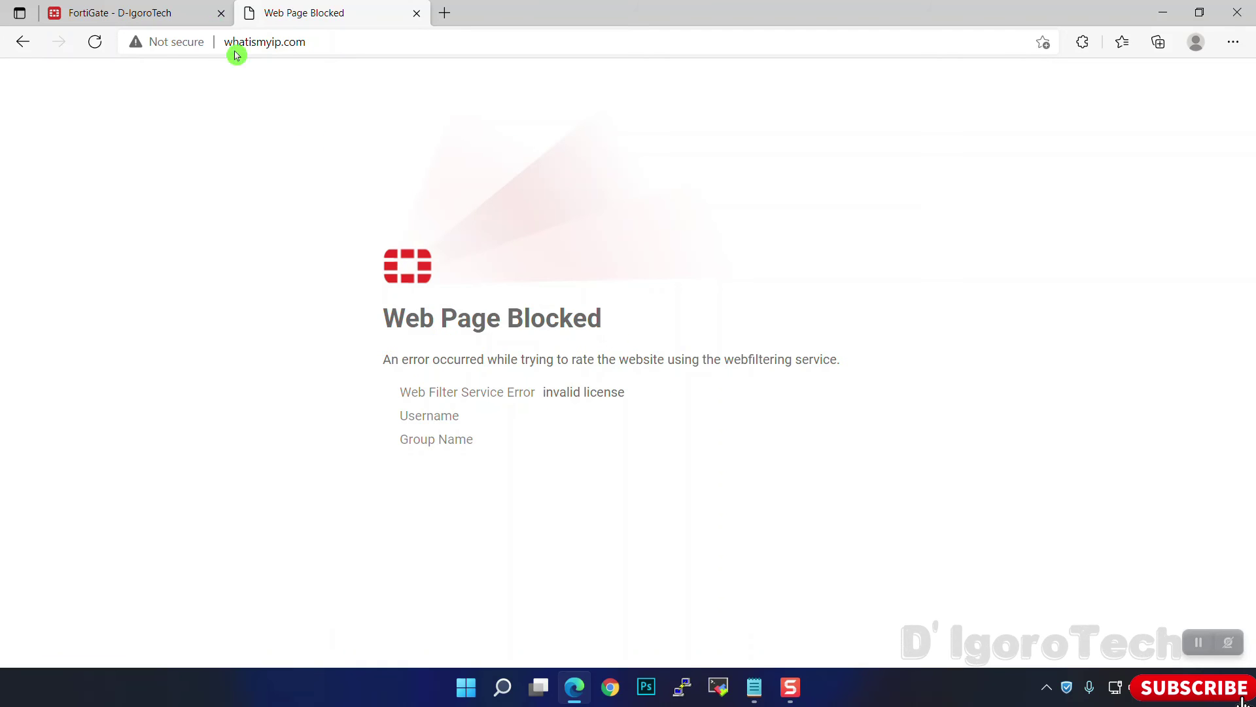
click(149, 6)
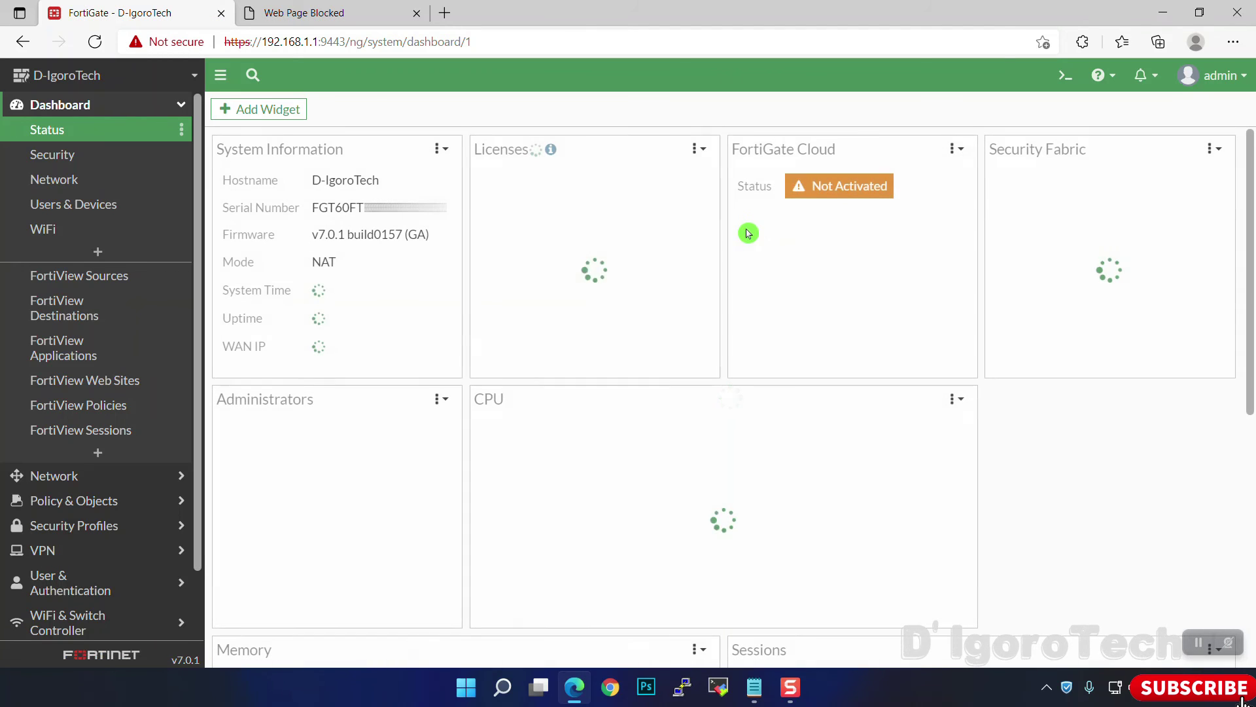
Check the unlicensed Web Filtering, IPS and AntiVirus entries, then go back to Firewall Policy.
mouse_move(602, 210)
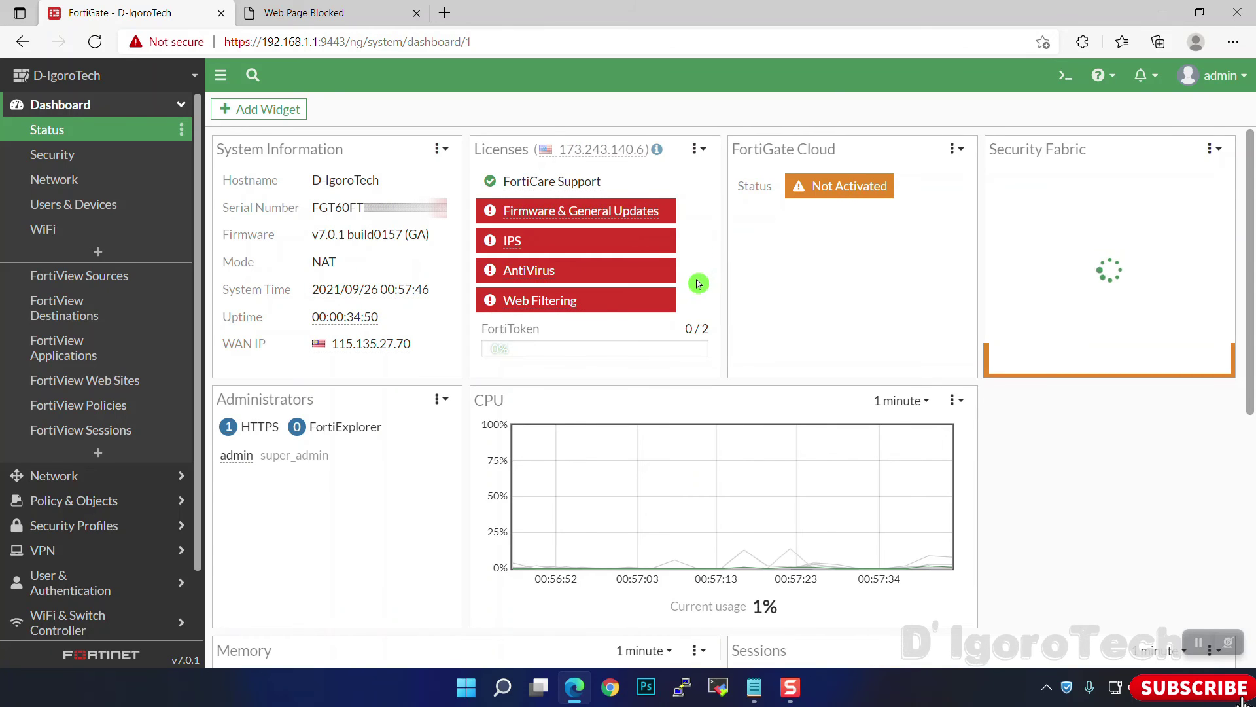
click(73, 500)
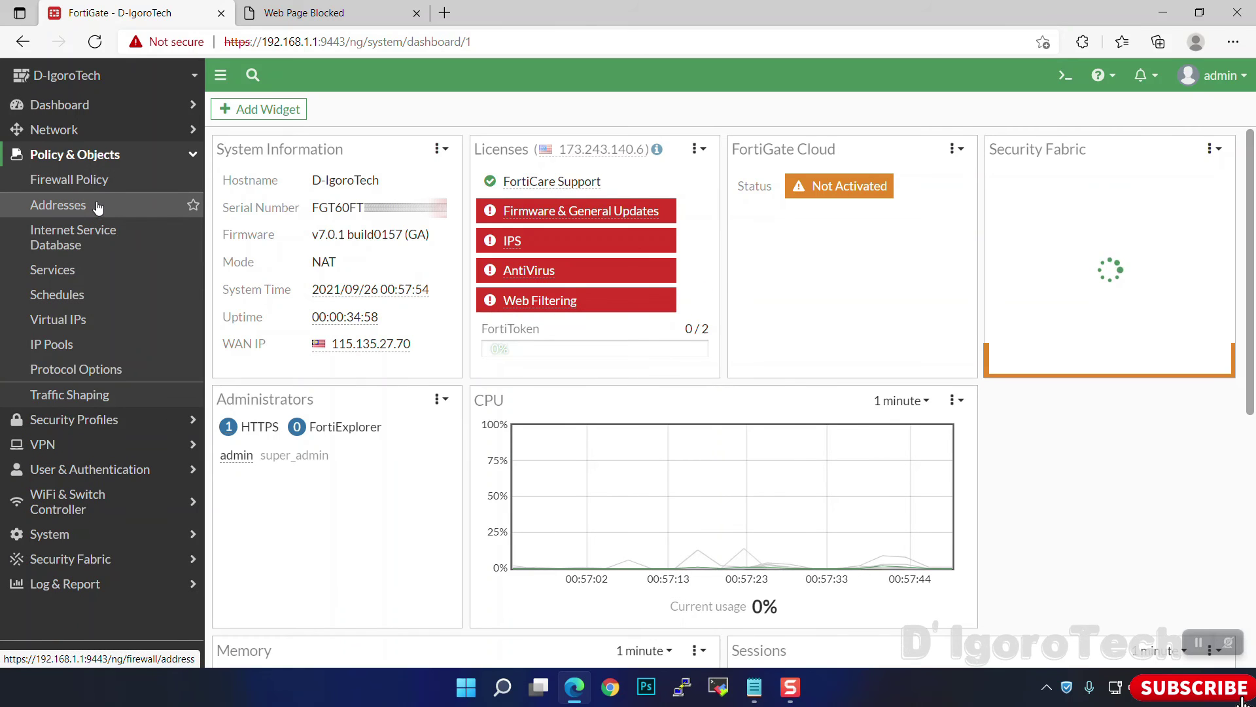
click(99, 195)
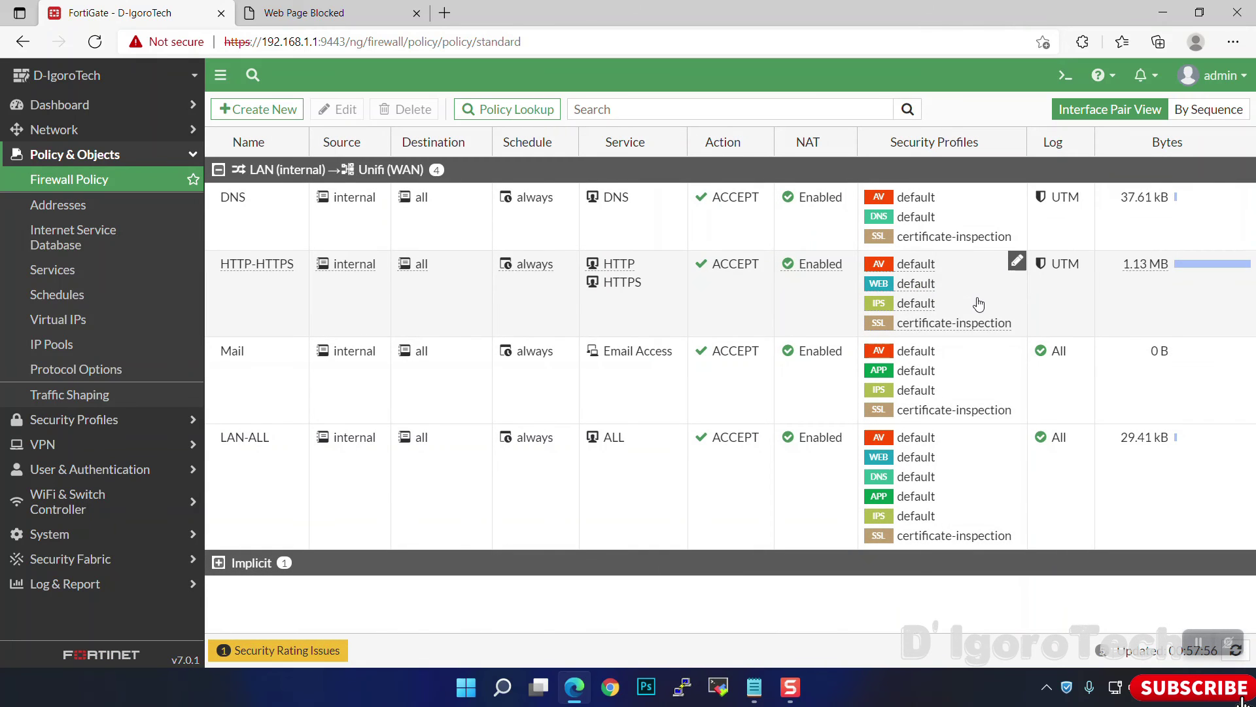
Remove the Web Filter profile from the HTTP-HTTPS policy and save it.
double_click(978, 304)
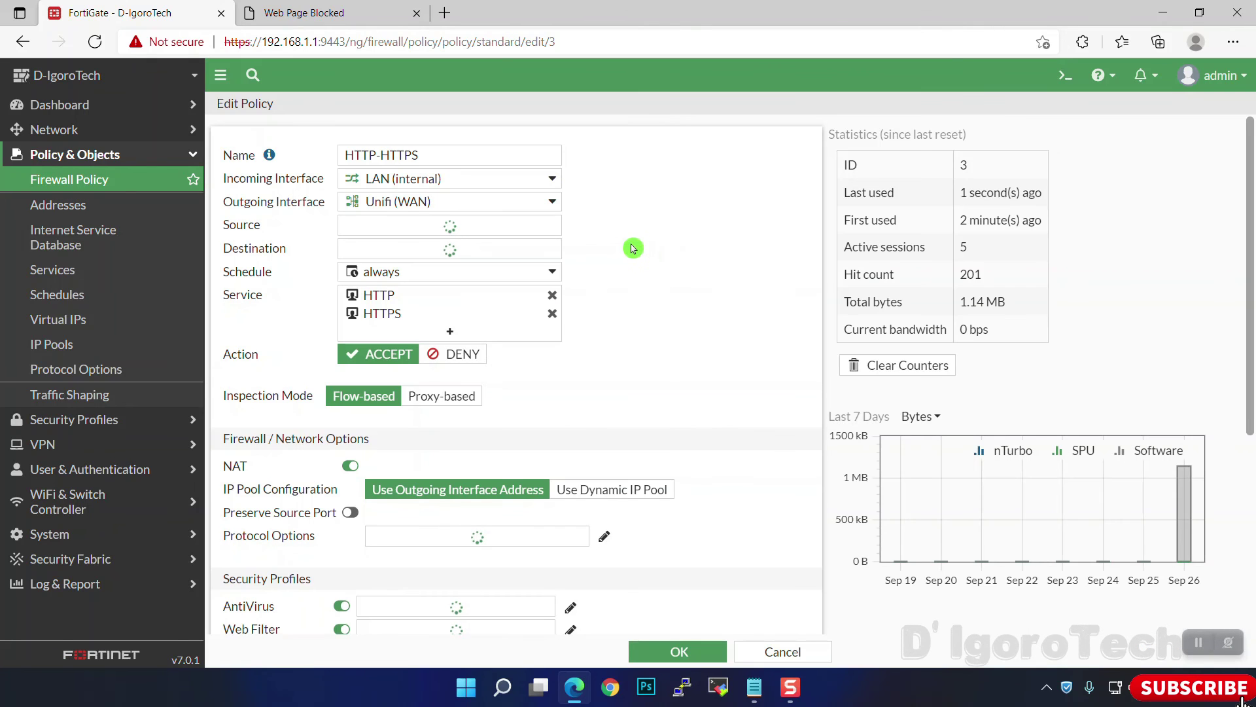
scroll(524, 357, down, 3)
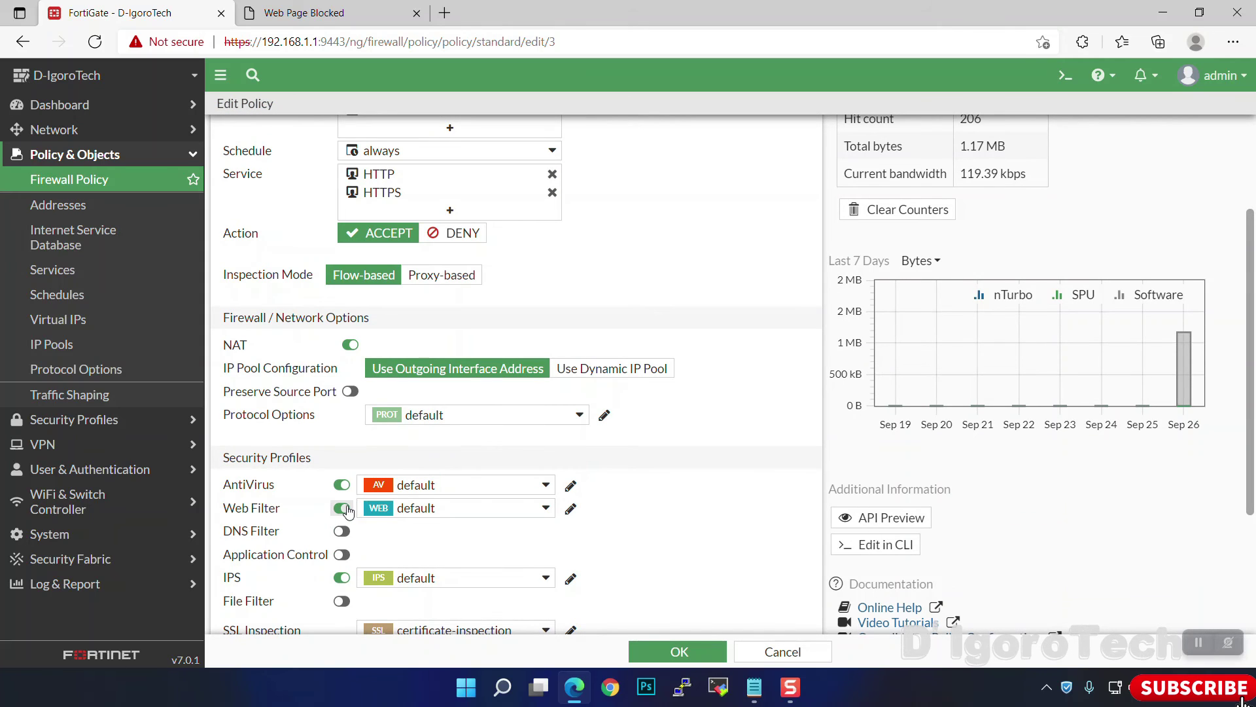
click(341, 509)
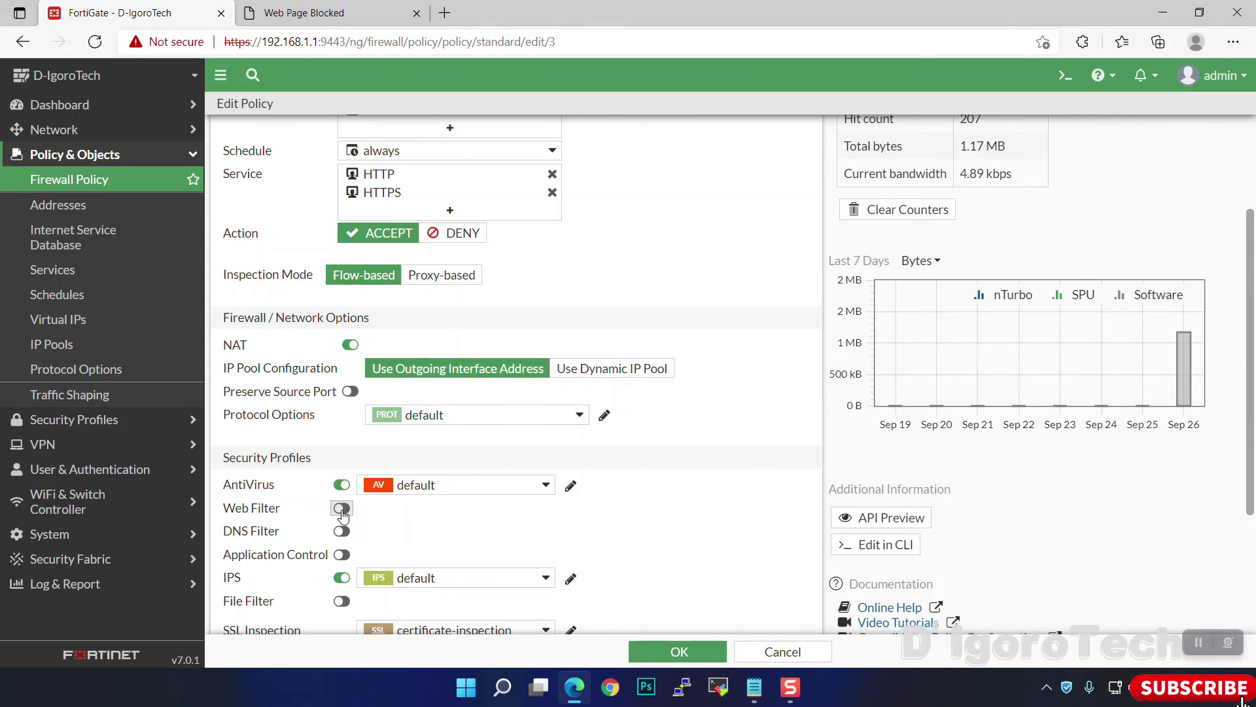
click(680, 652)
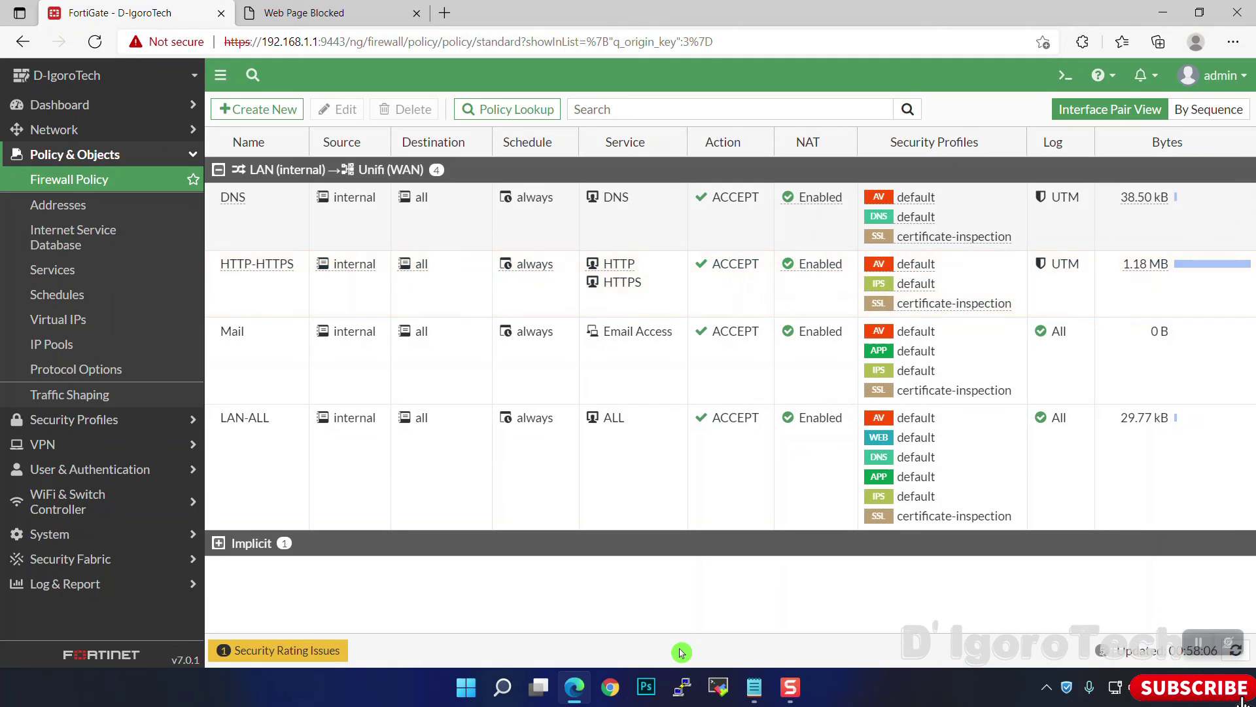
click(347, 12)
Reload whatismyip.com so it displays the public IP, then return to the FortiGate tab.
click(349, 41)
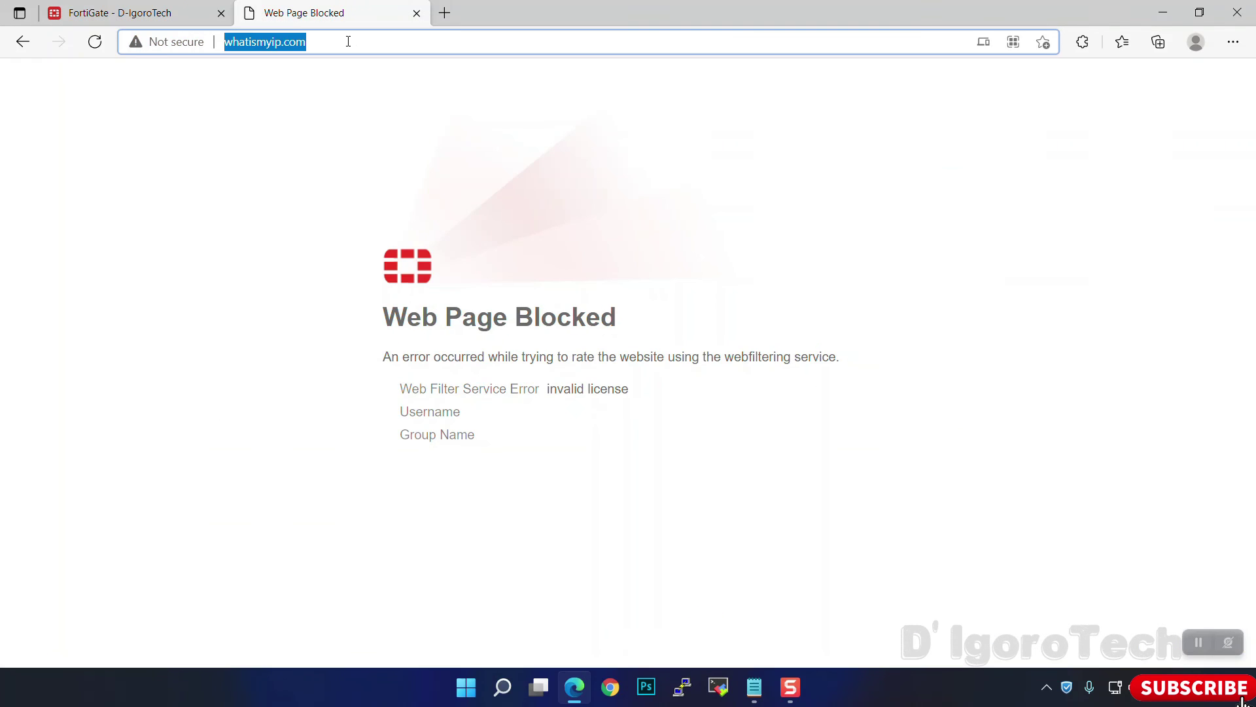
key(Return)
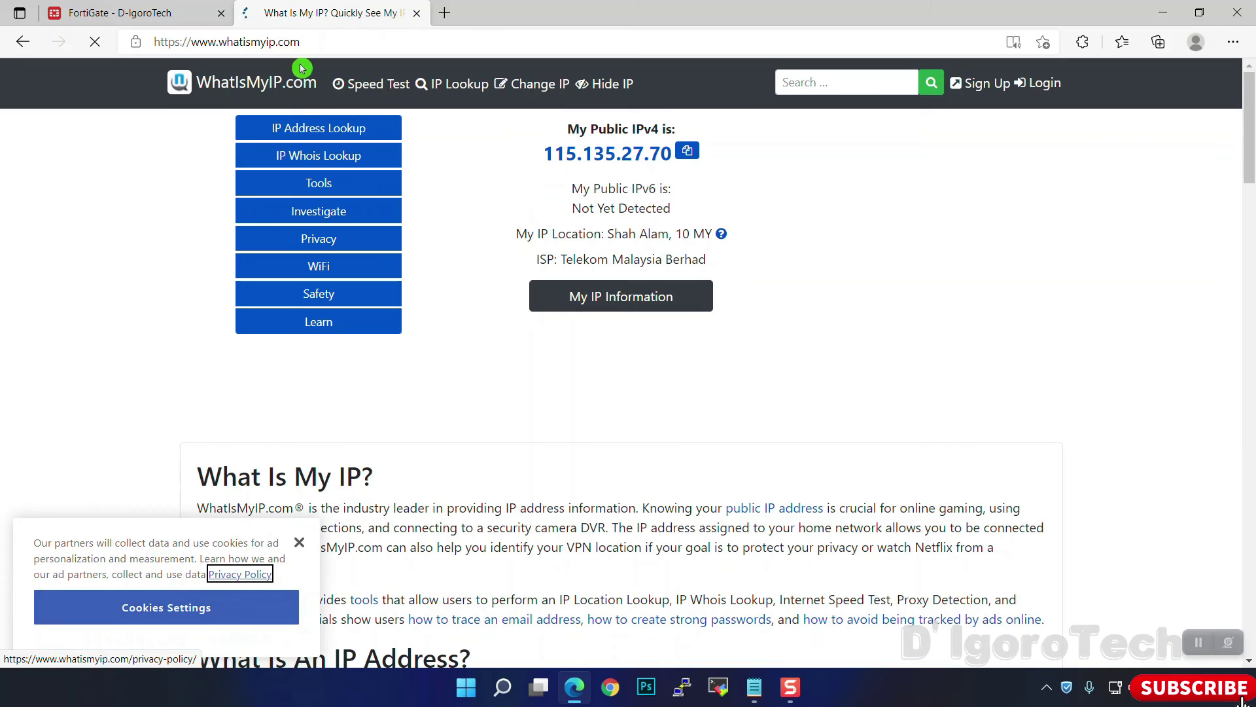
click(175, 14)
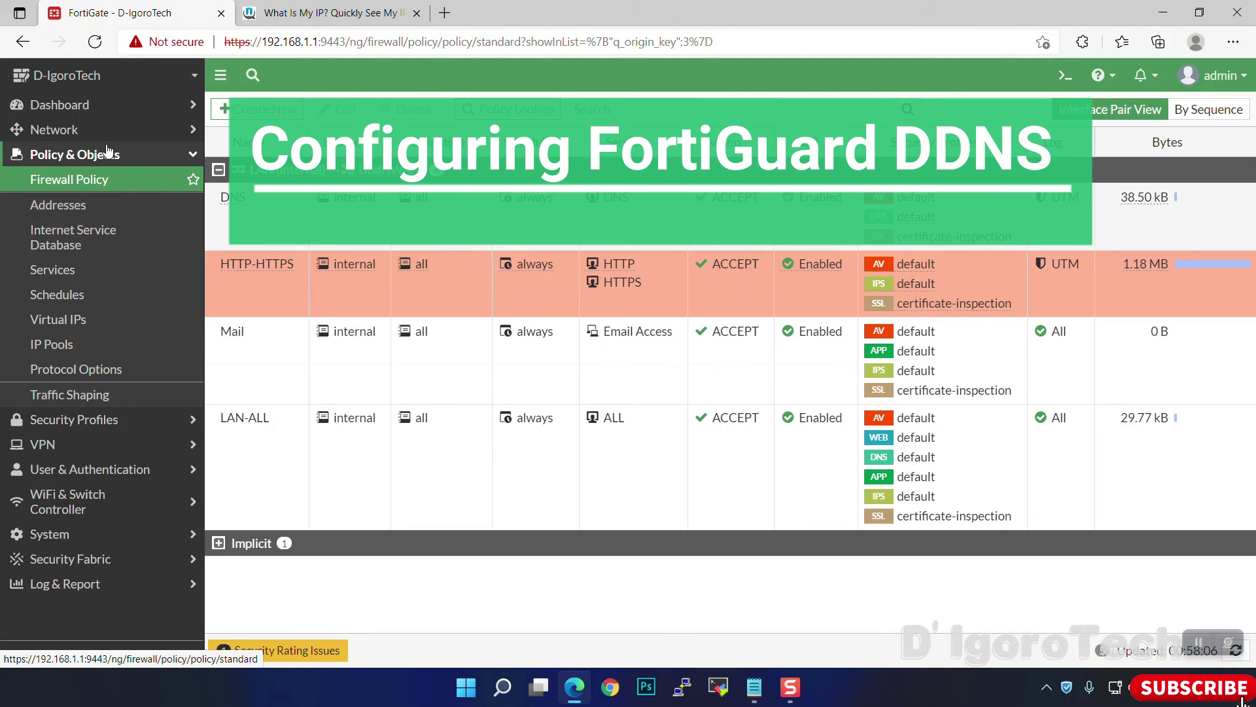
Switch on FortiGuard DDNS on the Network > DNS settings page.
click(105, 139)
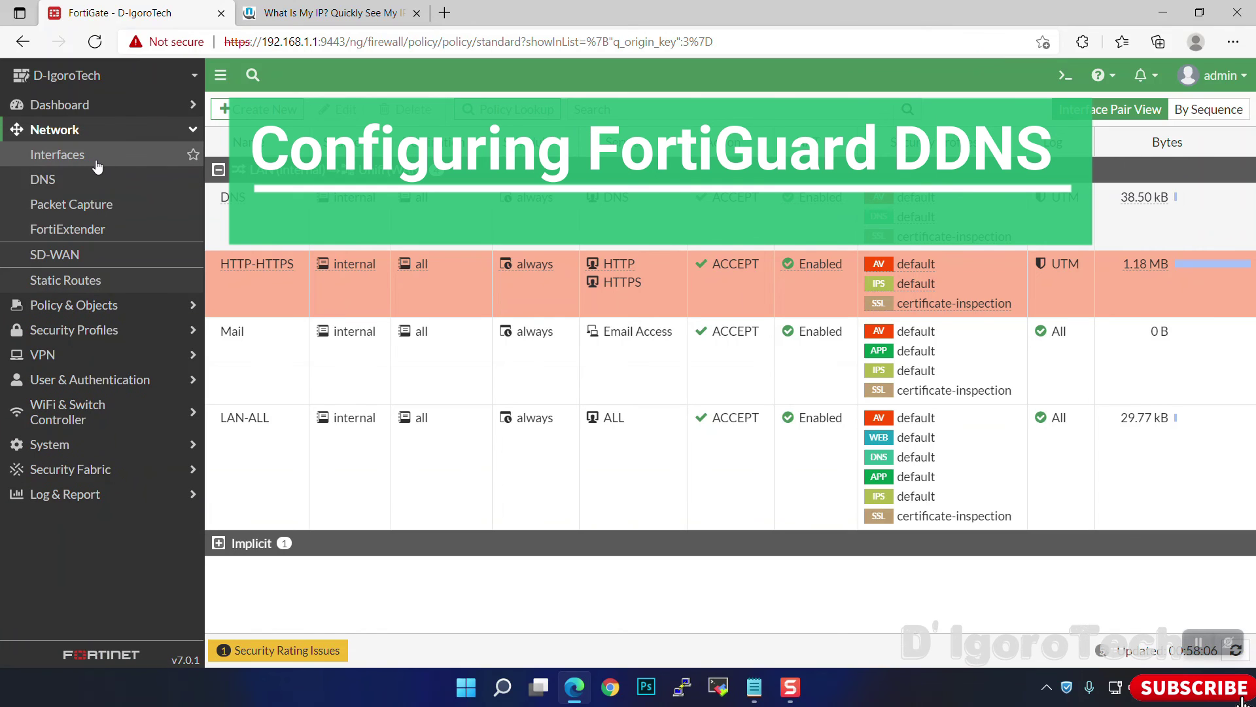
click(97, 161)
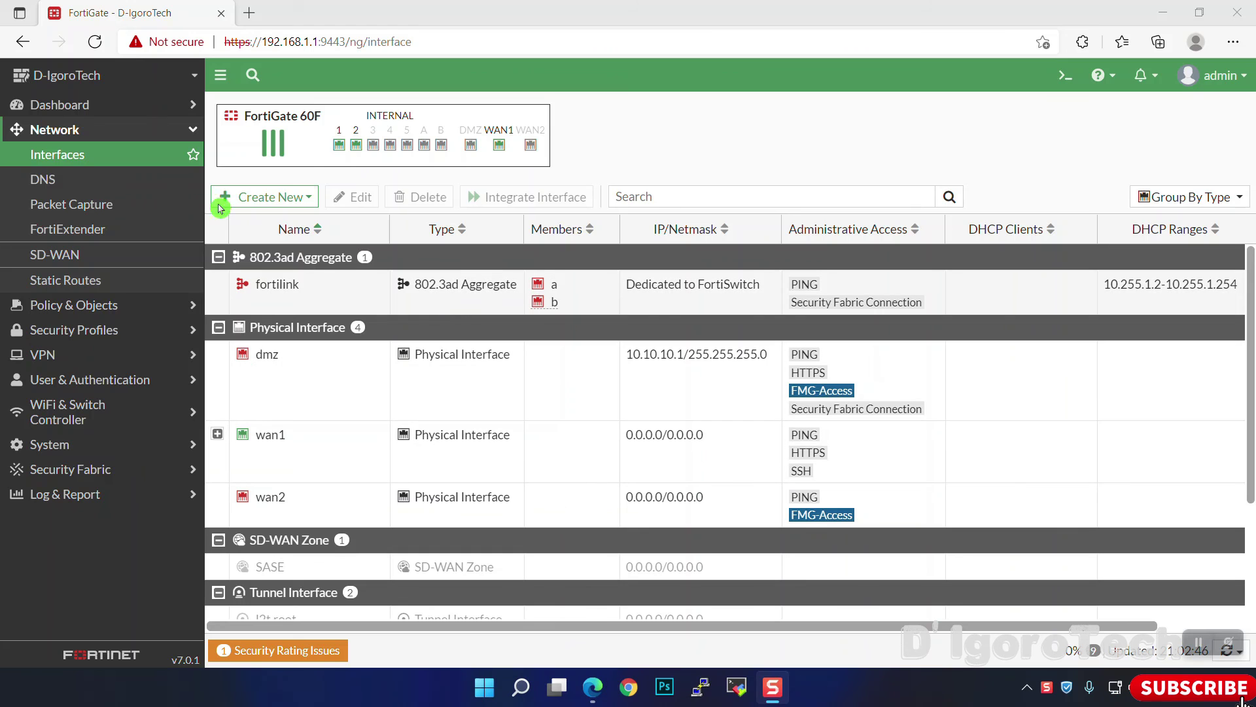
click(47, 191)
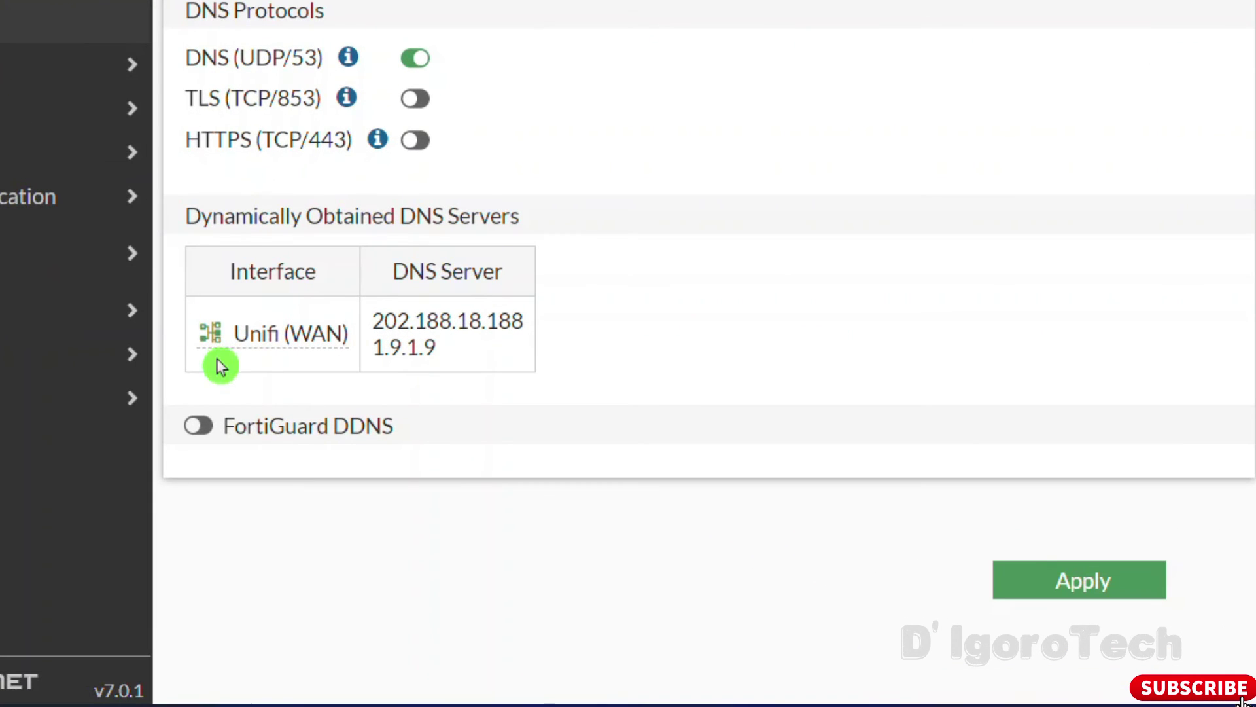
click(198, 427)
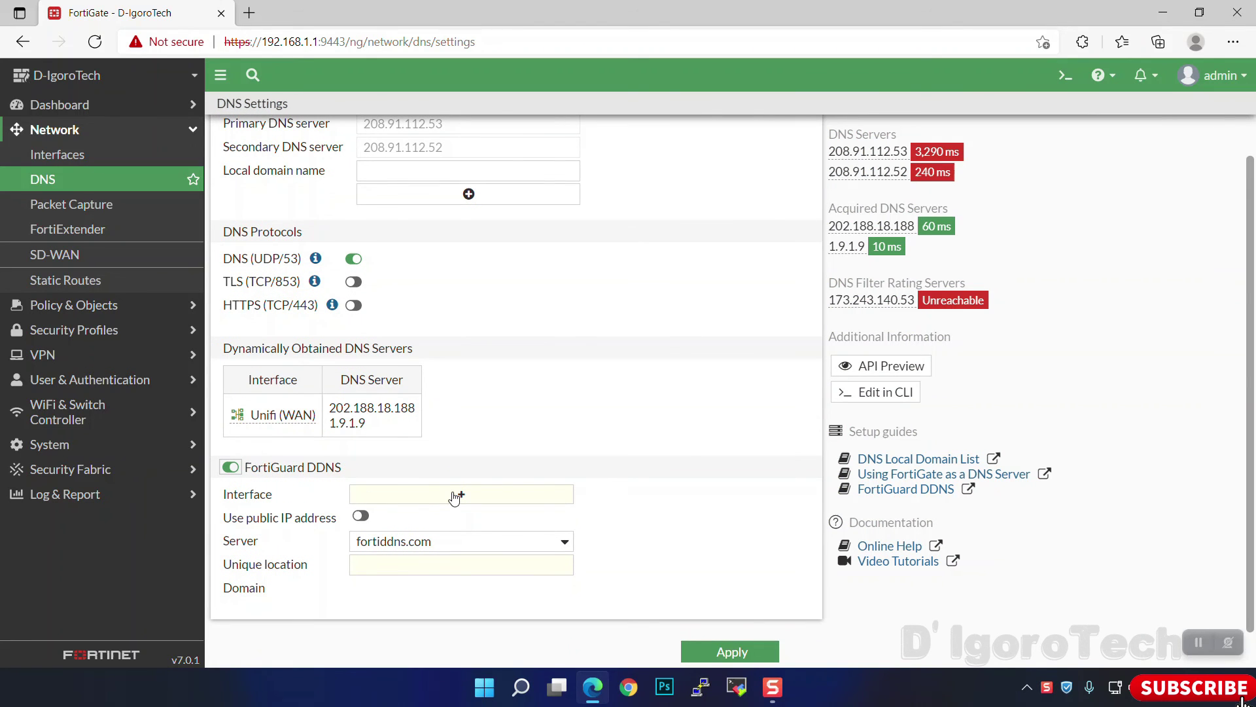
click(454, 497)
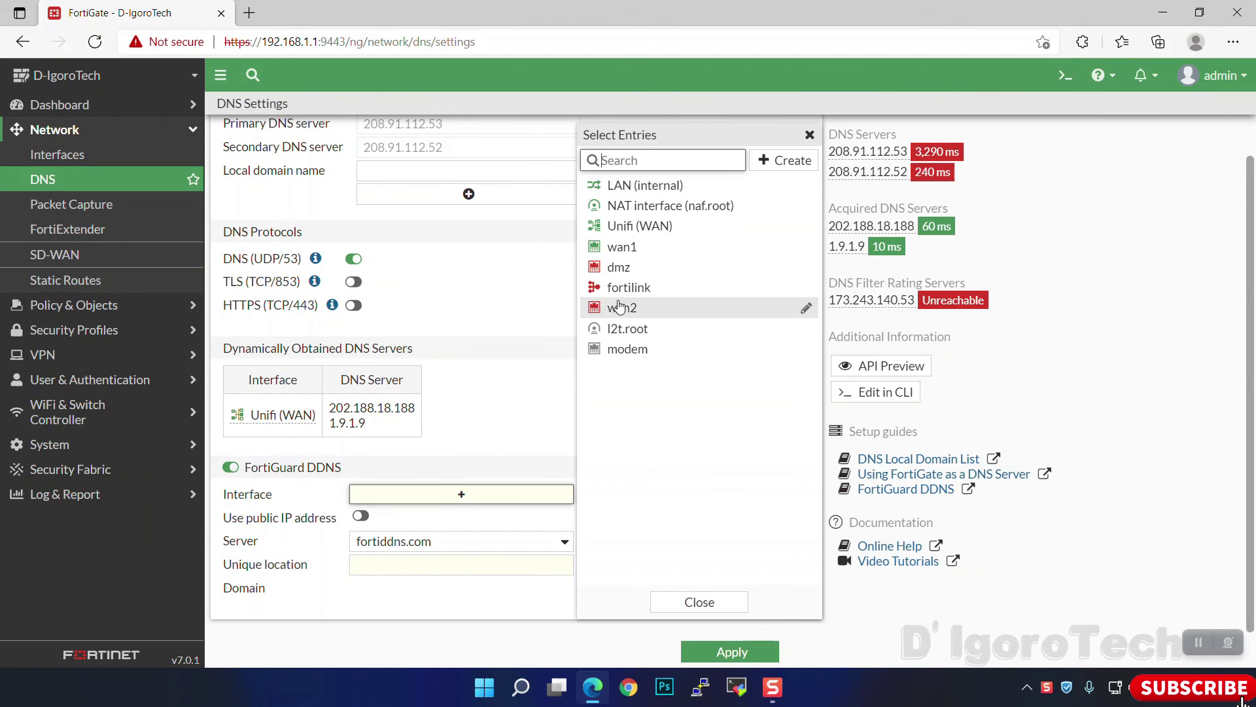
Set the DDNS interface to Unifi (WAN), enable Use public IP address, and keep server fortiddns.com.
mouse_move(631, 257)
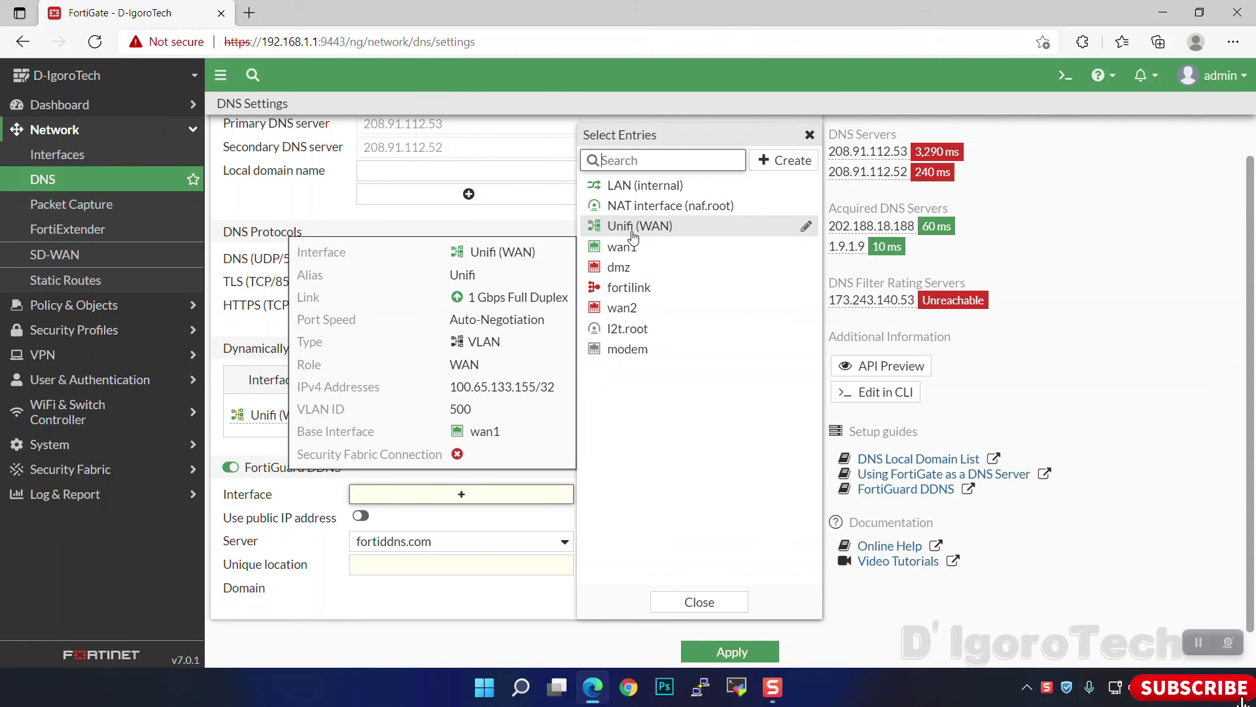
click(632, 229)
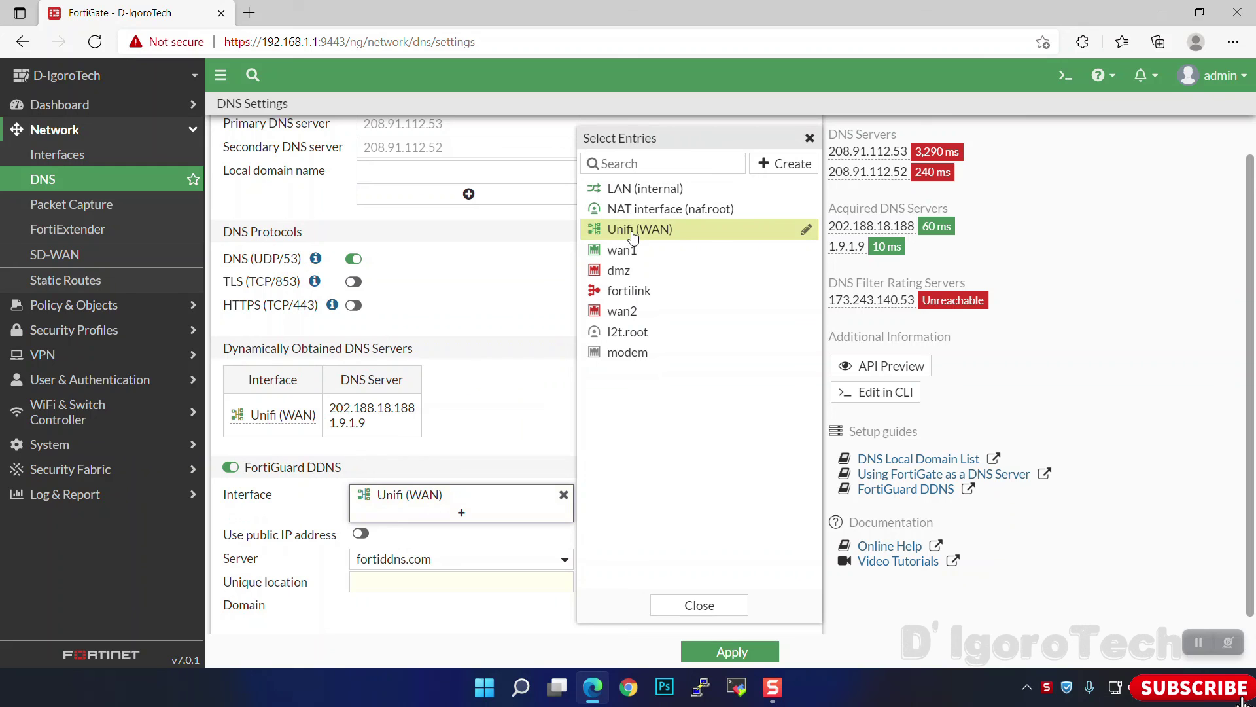
click(499, 451)
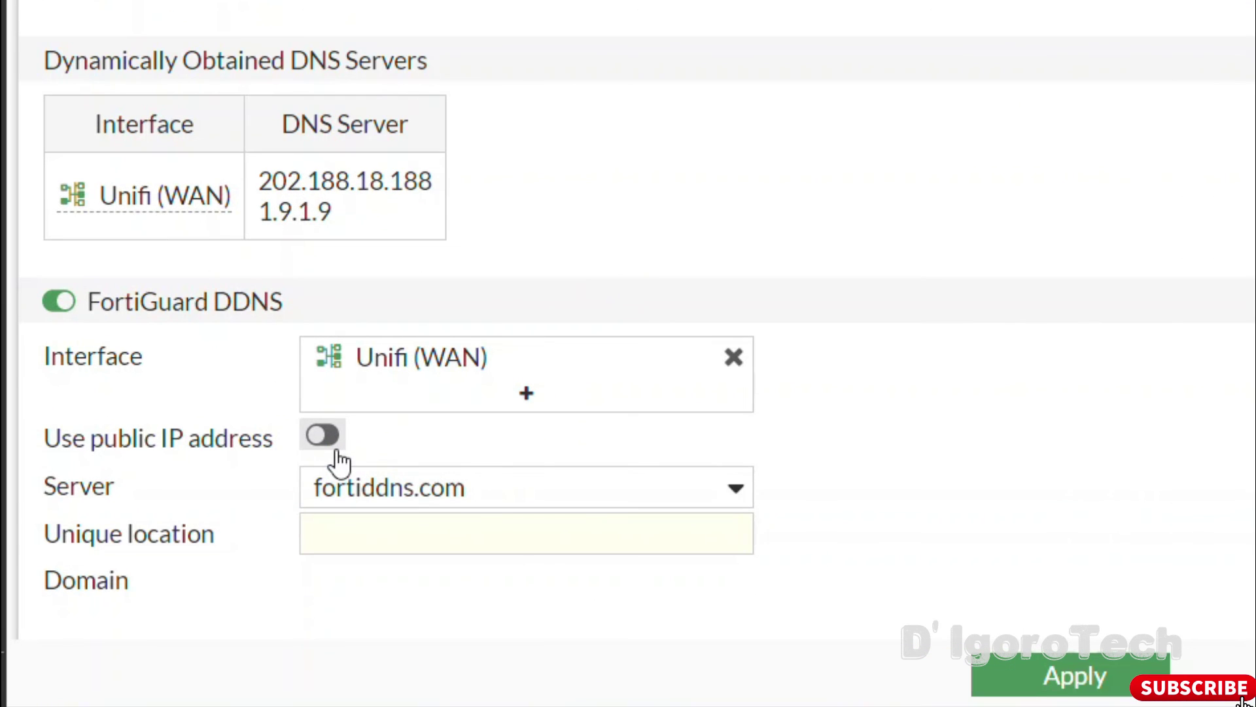
click(321, 437)
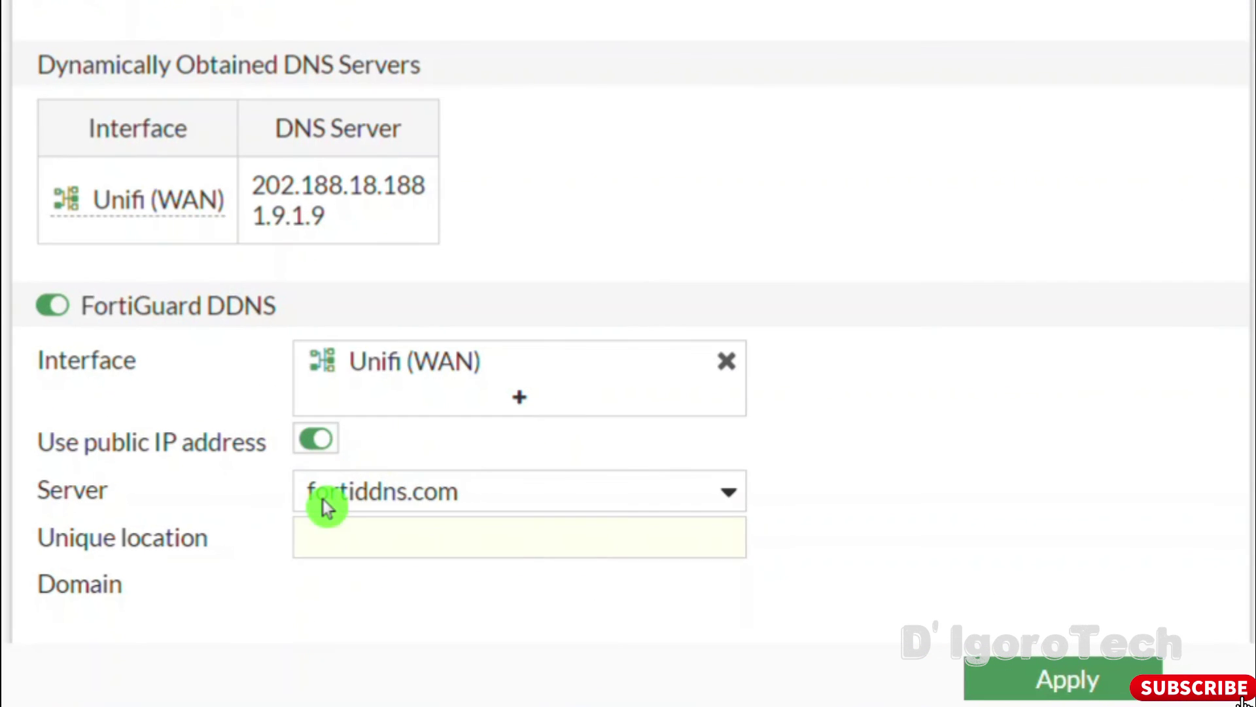
click(602, 501)
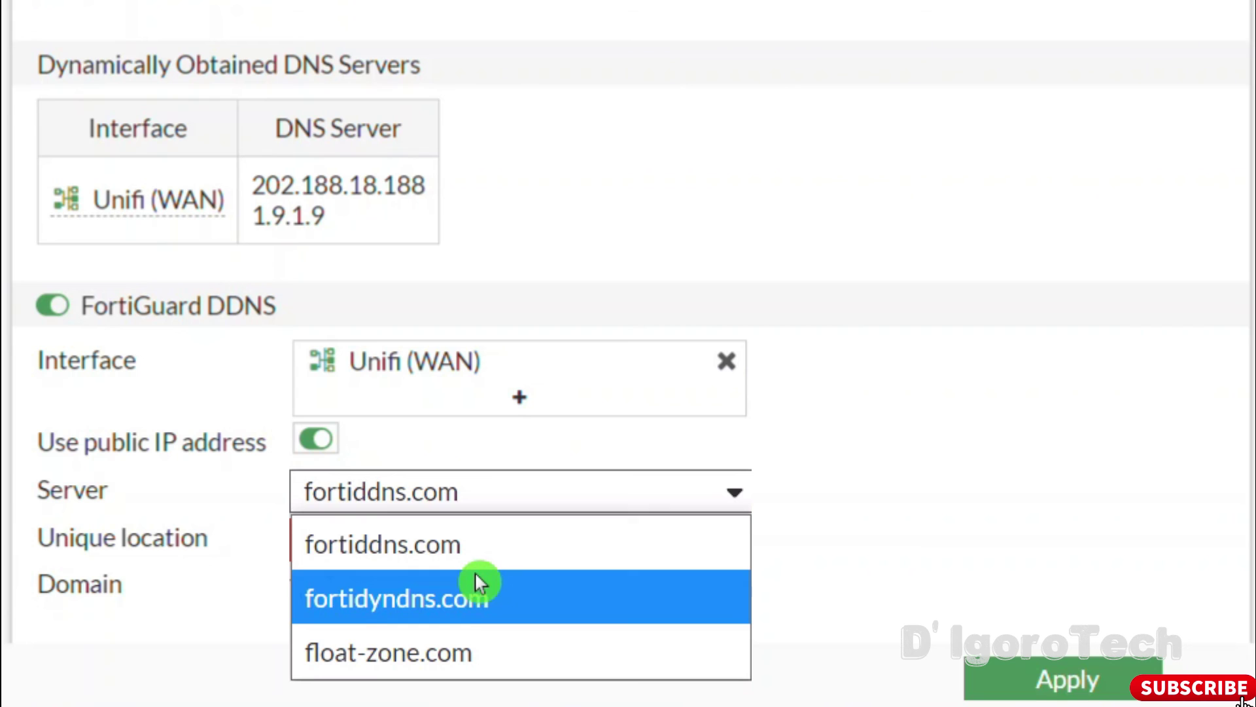
click(434, 544)
click(328, 530)
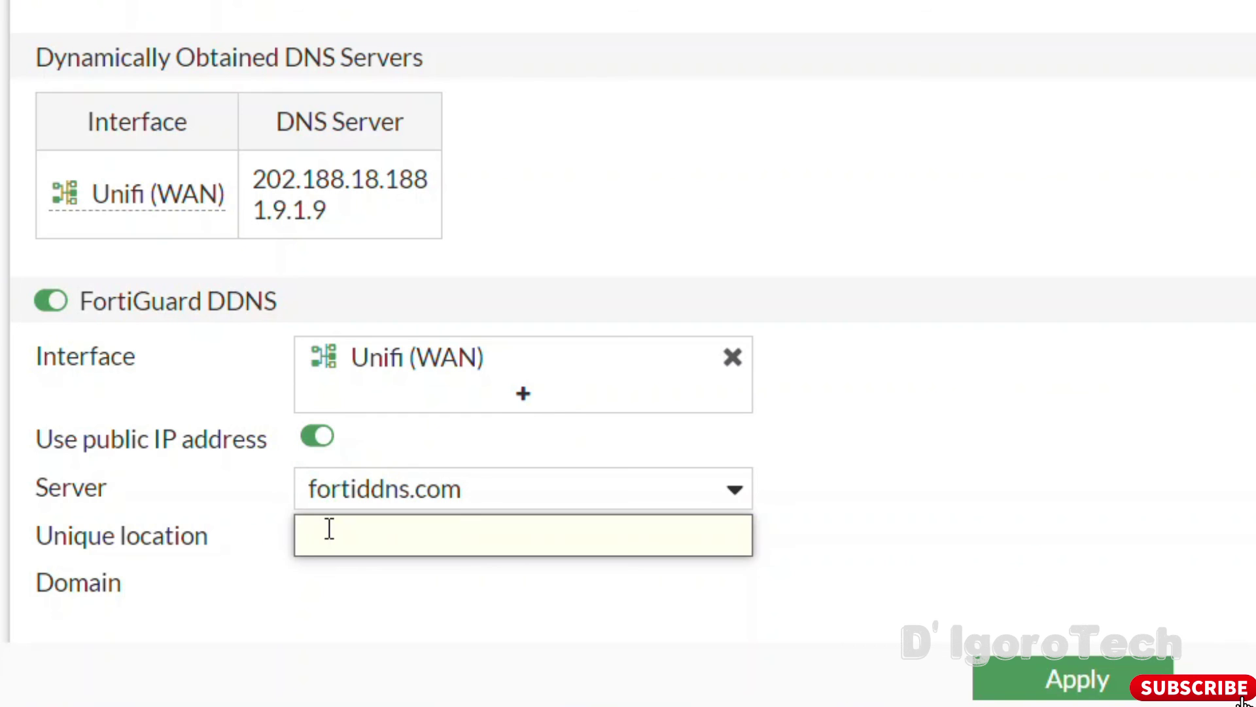
Enter the unique location 'digorotech', reported available as digorotech.fortiddns.com.
text(igorotech)
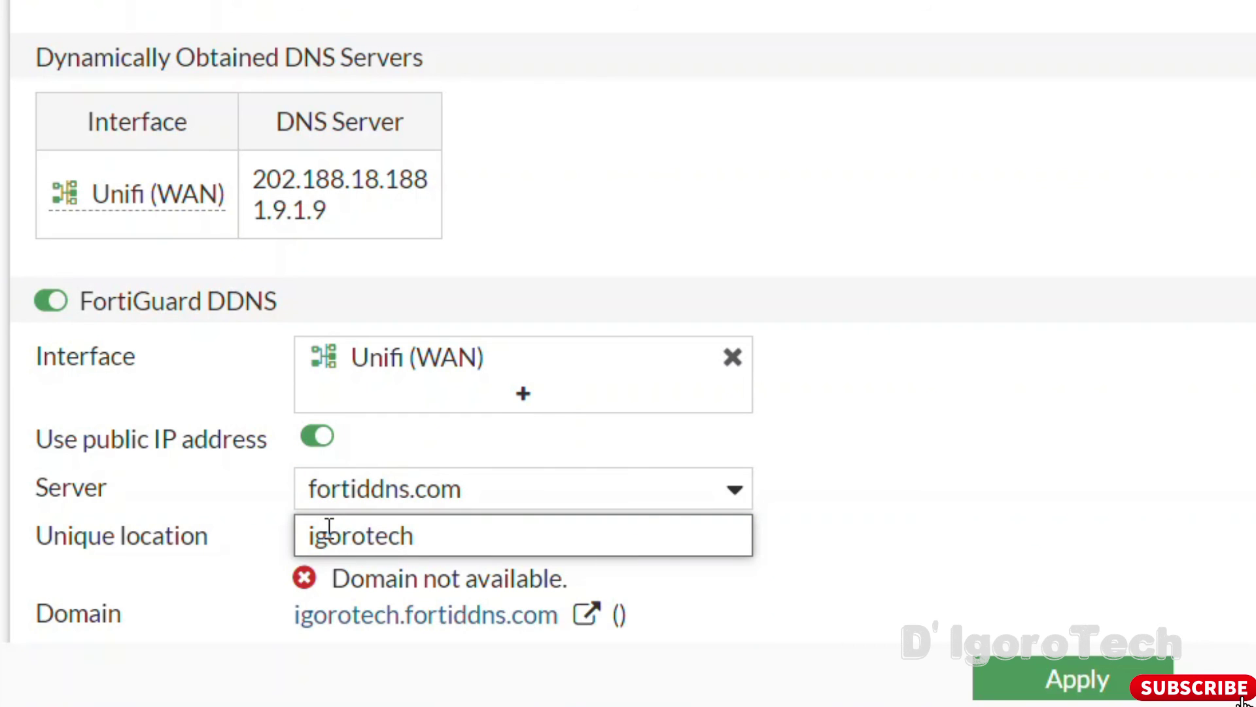
scroll(868, 543, down, 1)
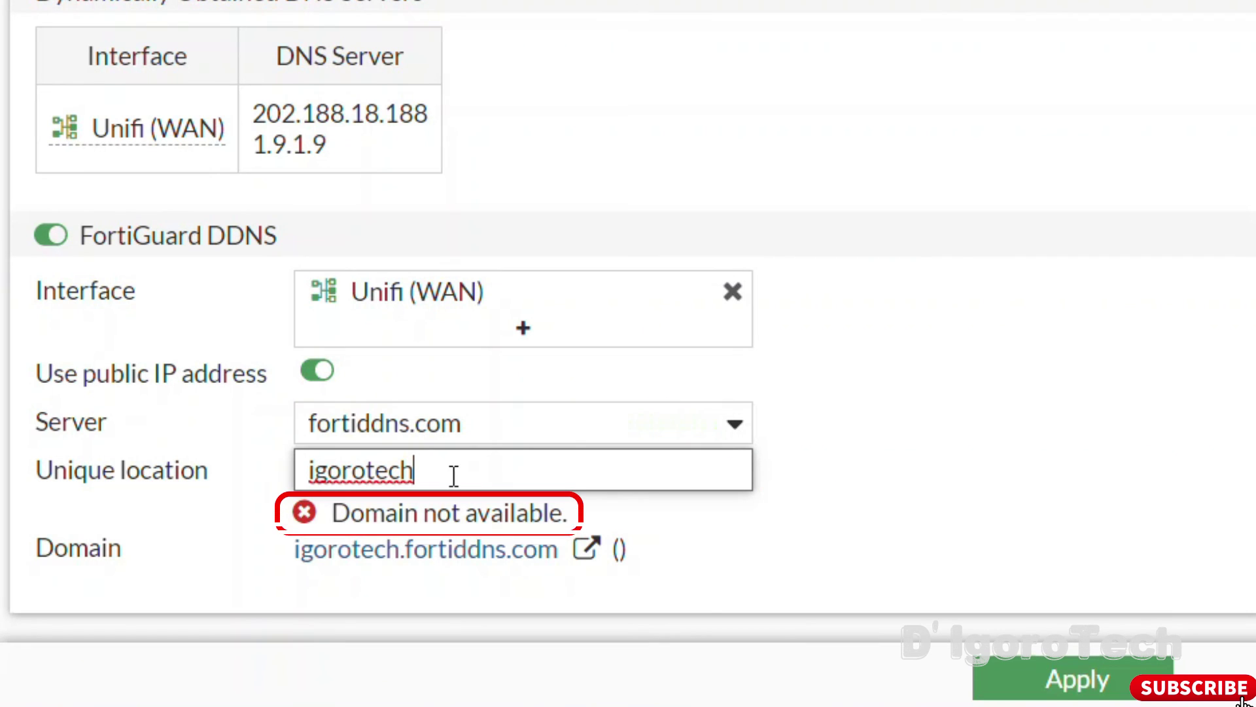
click(309, 470)
text(d)
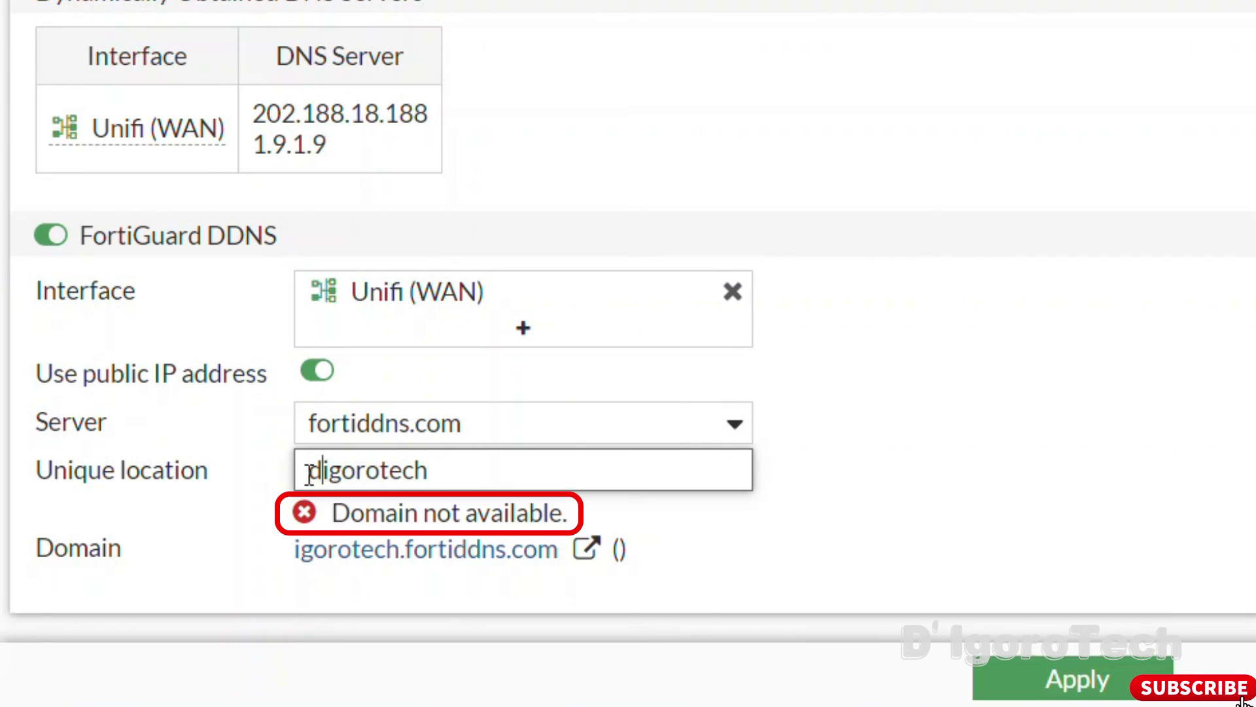
key(Tab)
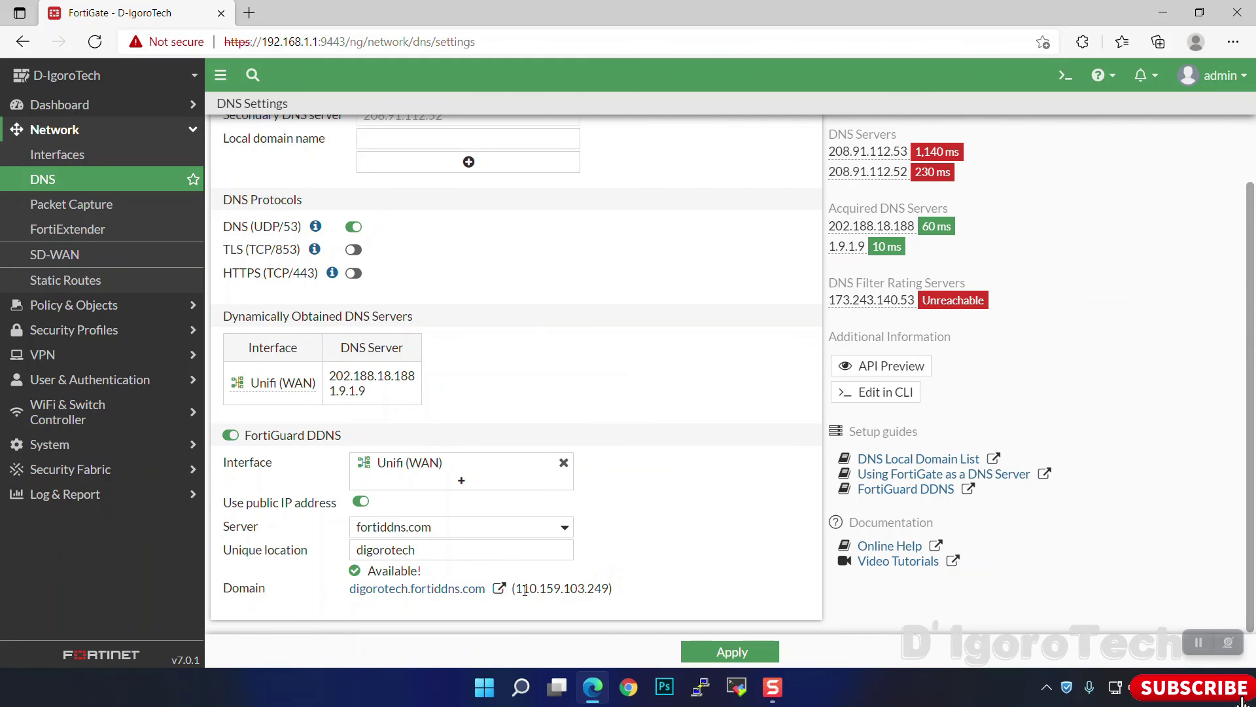
Return to the Network > Interfaces list and minimize Edge to the desktop.
drag(515, 596, 230, 180)
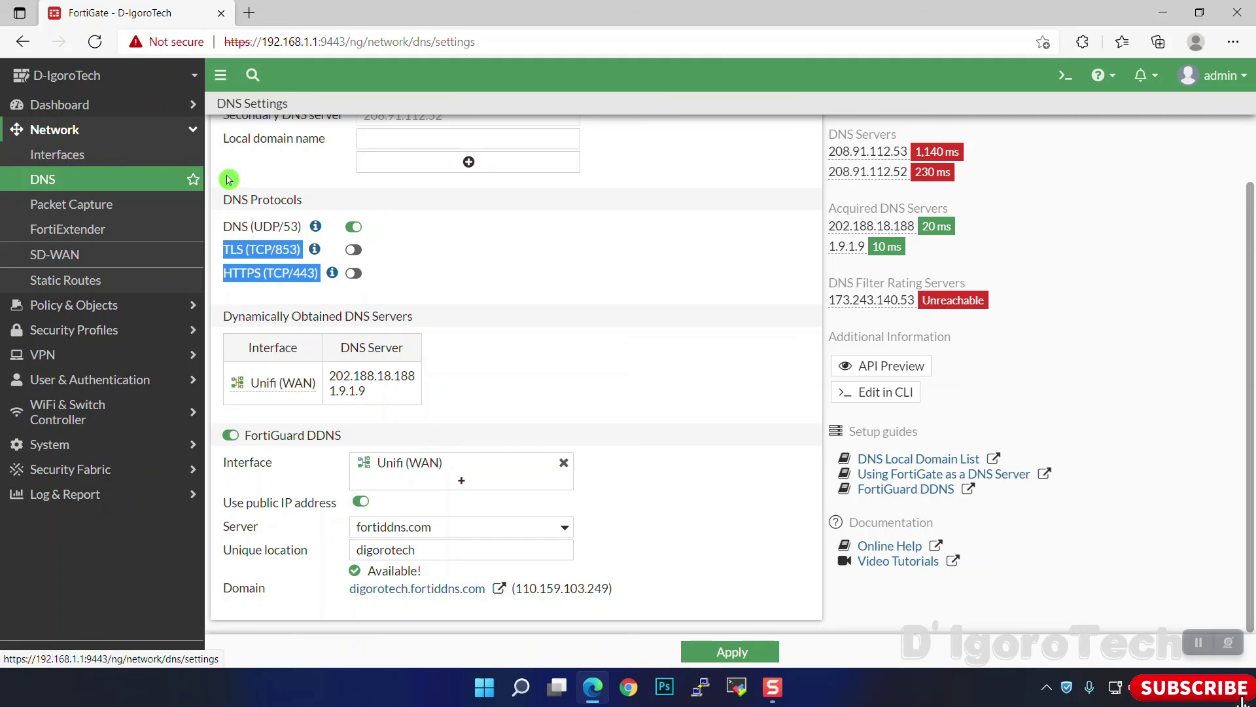
click(151, 162)
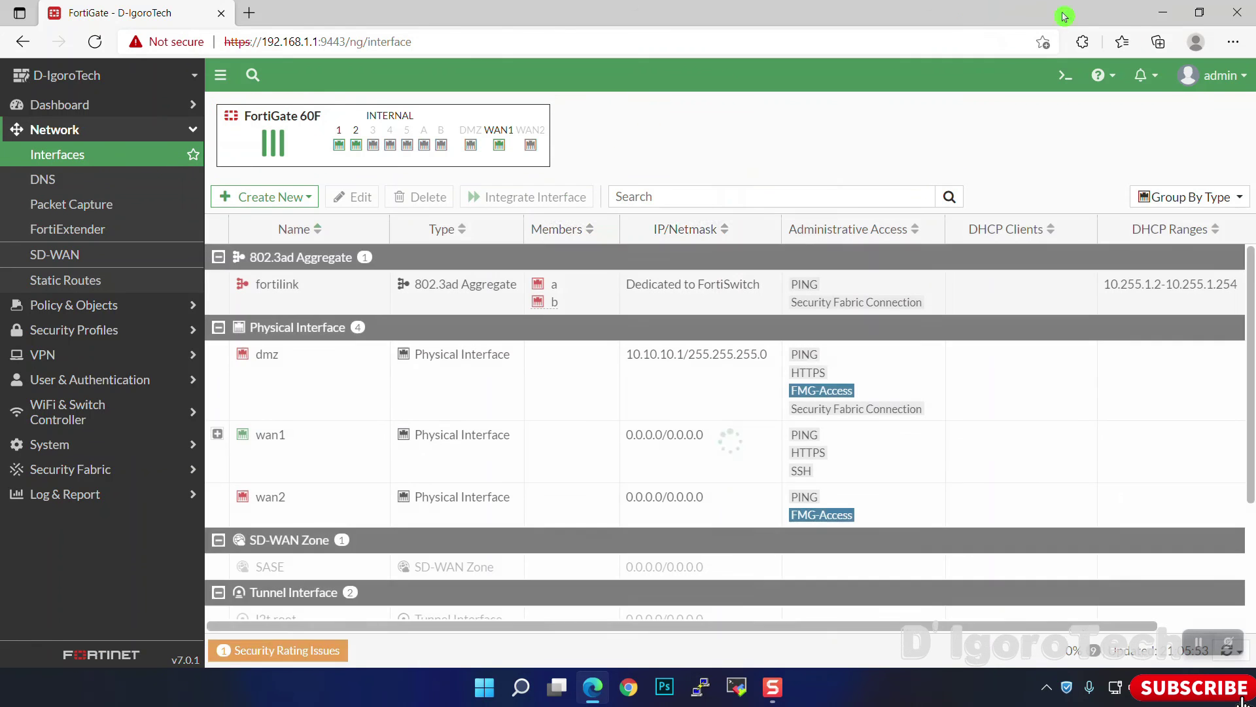
click(1163, 12)
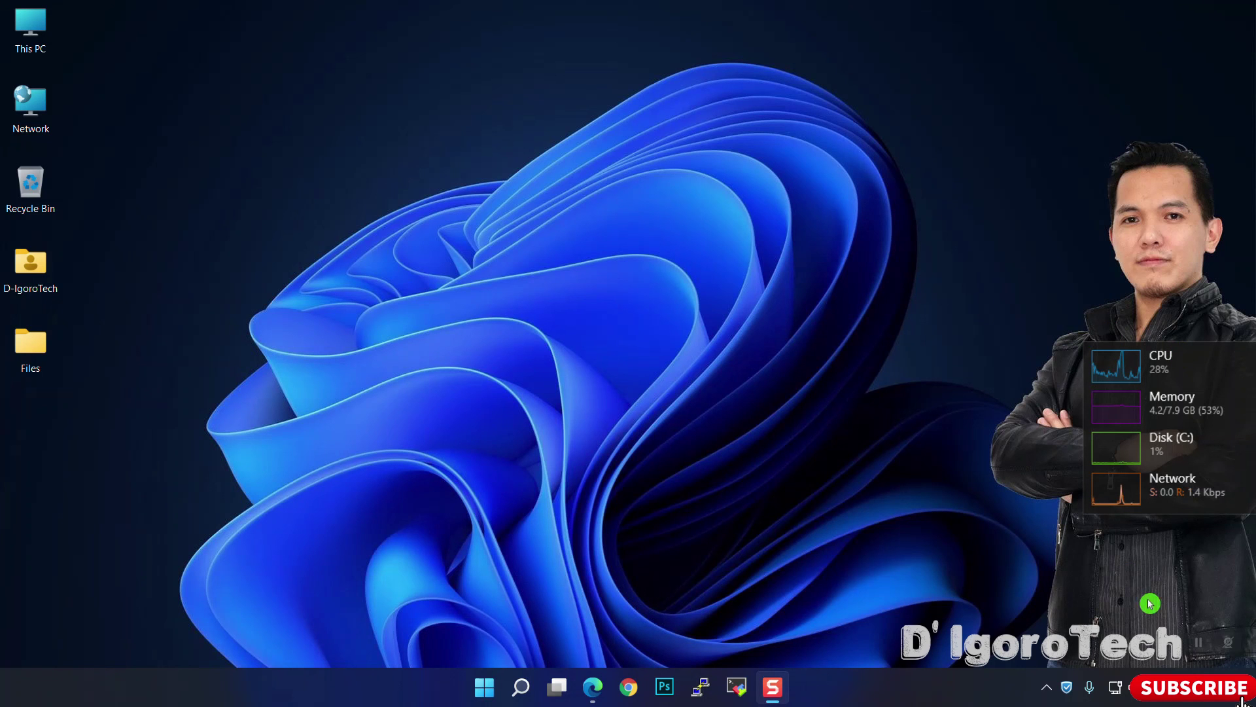